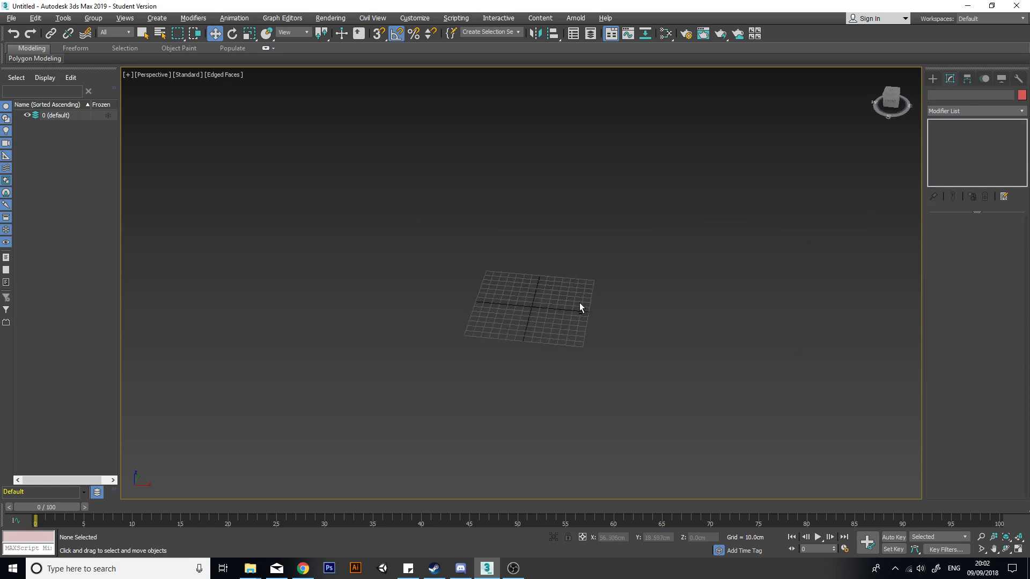
- Create a standard primitive cylinder at the grid centre, about 52 cm in radius and 125 cm high
scroll(590, 320, "up", 3)
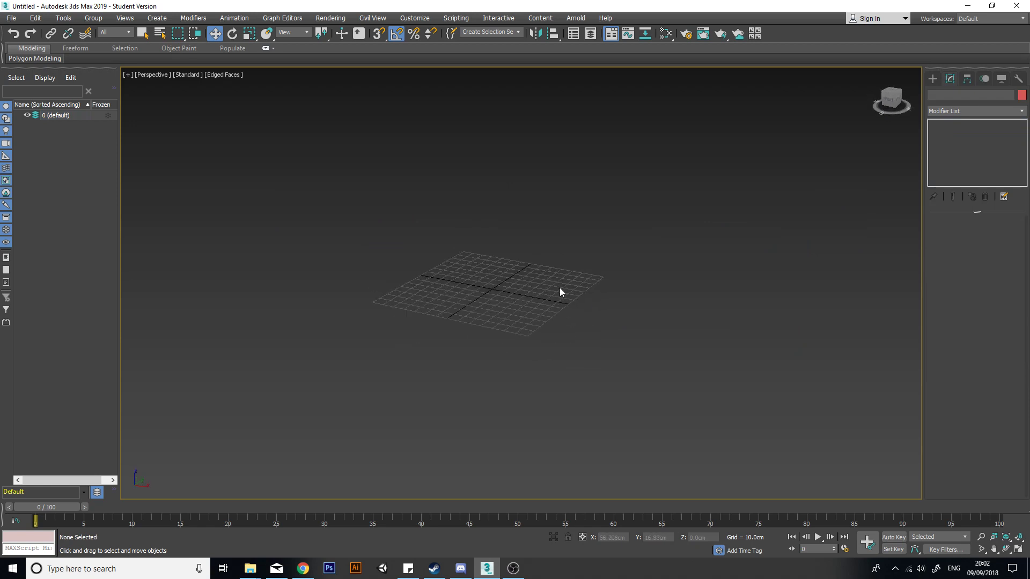
scroll(559, 288, "up", 3)
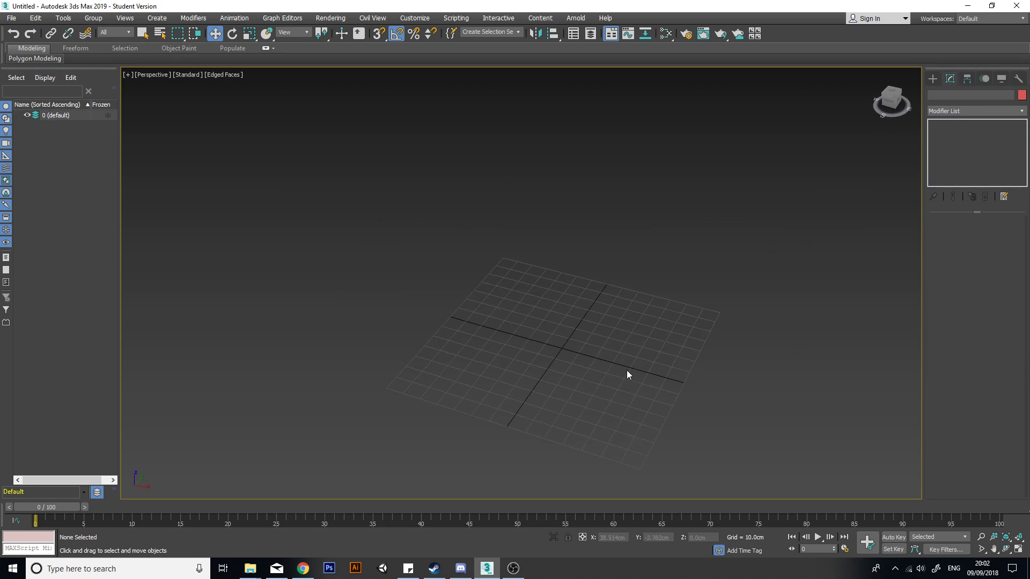
middle_click_drag(626, 370, 611, 353)
left_click(933, 80)
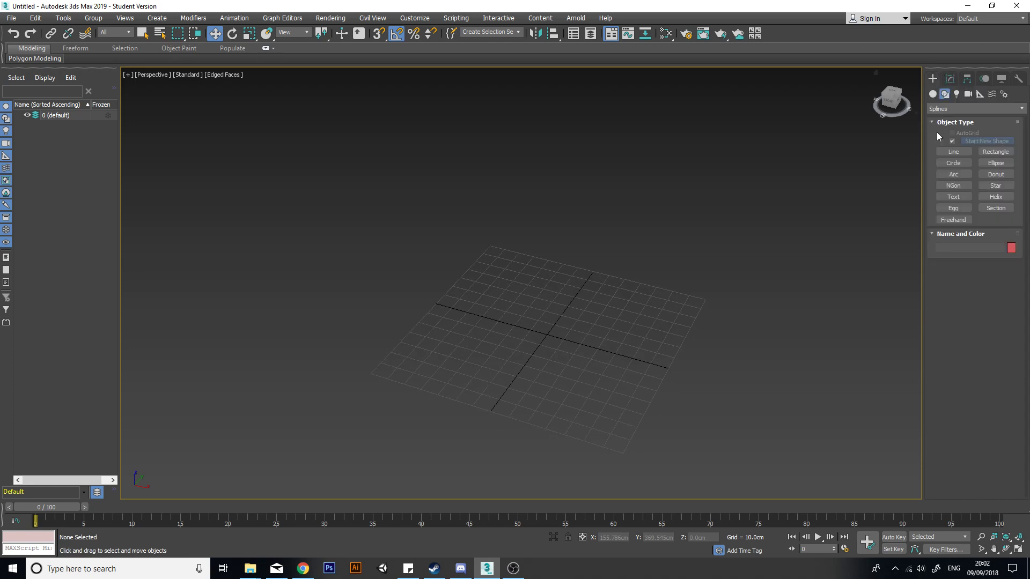
left_click(933, 95)
left_click(954, 168)
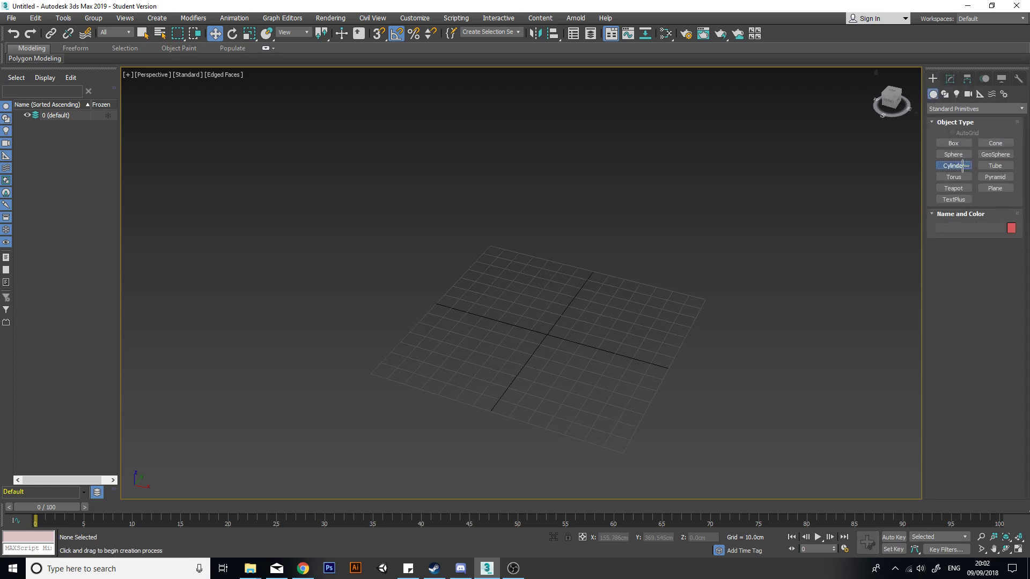
left_click_drag(545, 338, 614, 297)
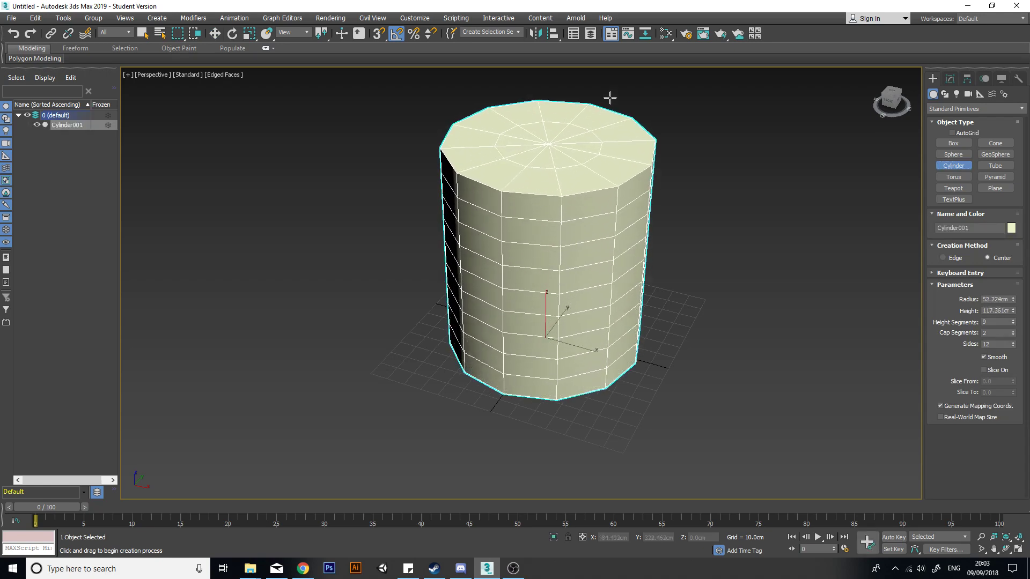
left_click(611, 86)
middle_click_drag(658, 233, 601, 261, "alt")
key("w")
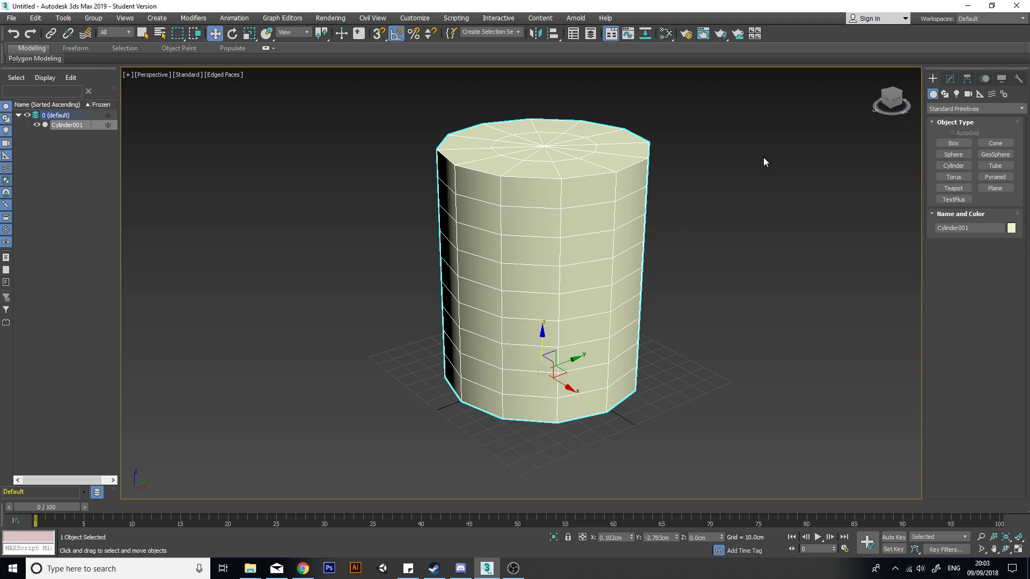
- Open the cylinder's parameters for editing
left_click(950, 80)
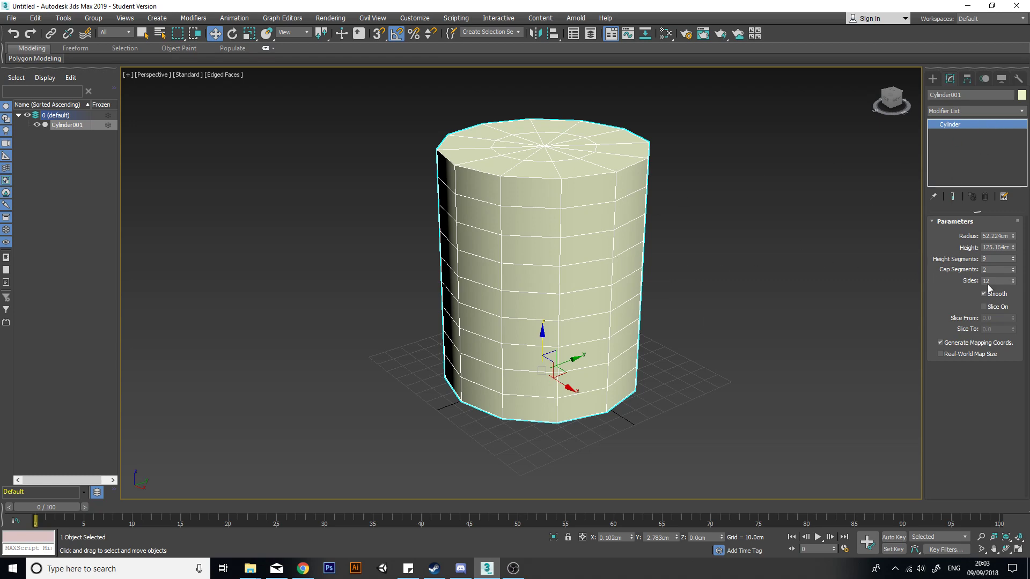
middle_click_drag(684, 322, 671, 244, "alt")
scroll(676, 250, "down", 3)
scroll(709, 267, "up", 3)
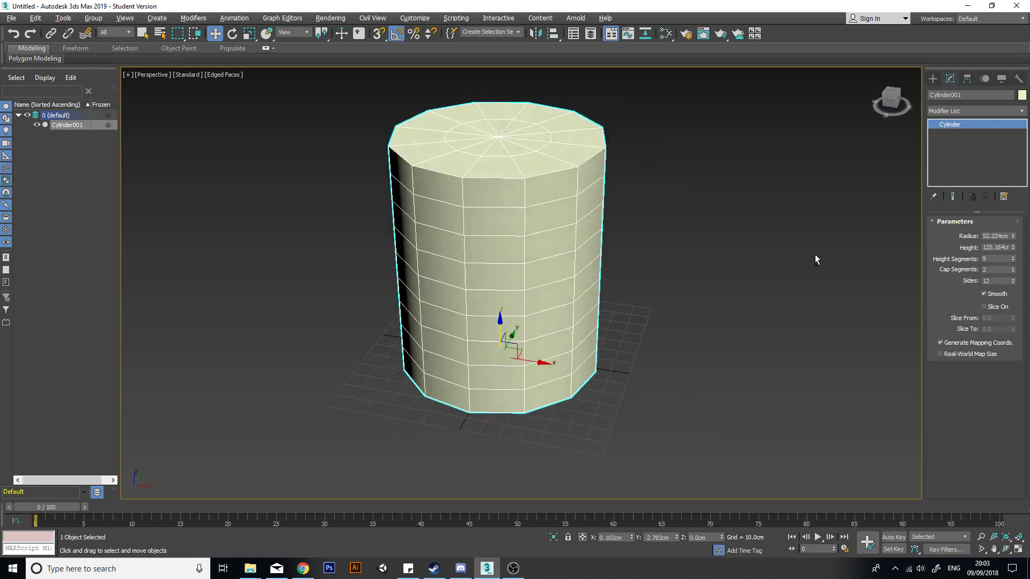
- Try the cylinder with 1 cap segment and restore the cap segments to 2
mouse_move(1013, 282)
left_mouse_down()
mouse_move(1014, 295)
mouse_move(1014, 285)
left_mouse_up()
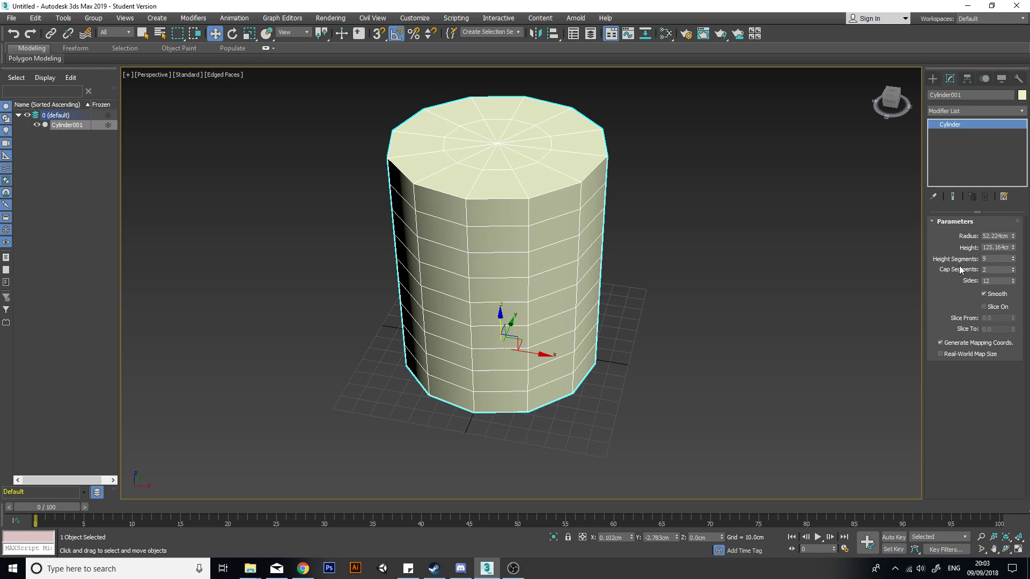
left_click(1014, 272)
left_click(1013, 268)
scroll(634, 191, "up", 5)
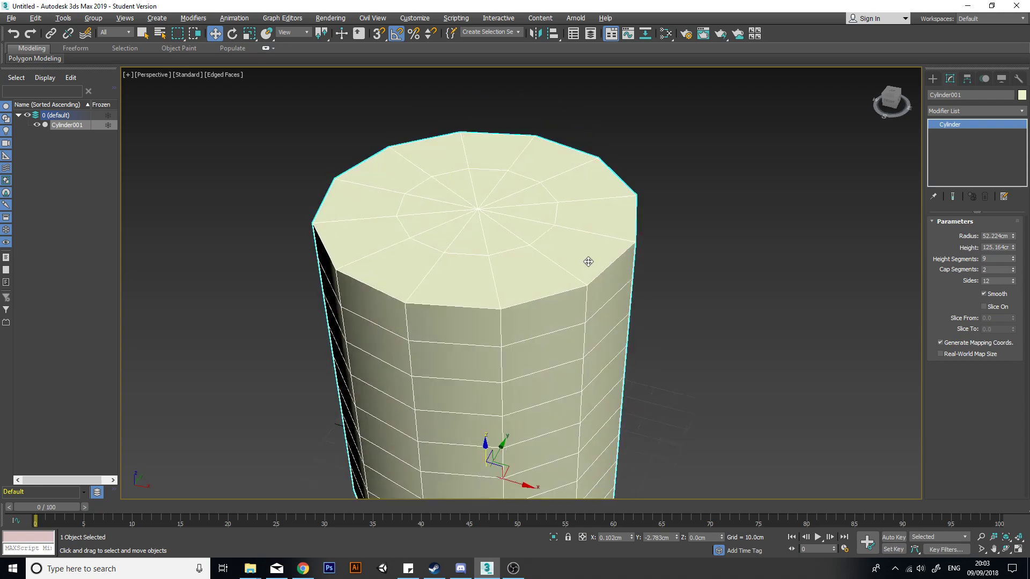
left_click(1013, 272)
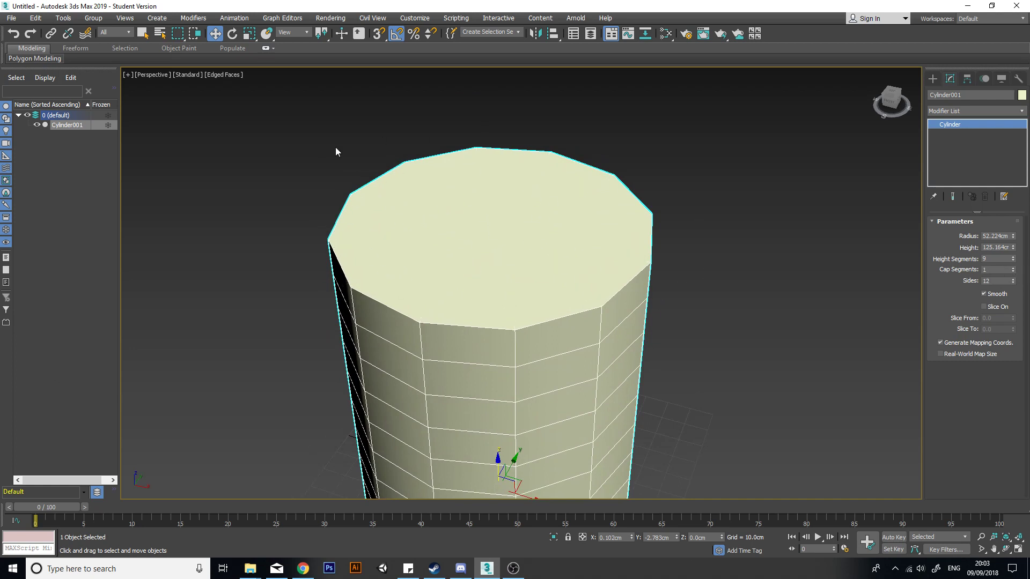
left_click(1014, 268)
middle_click_drag(707, 301, 681, 303, "alt")
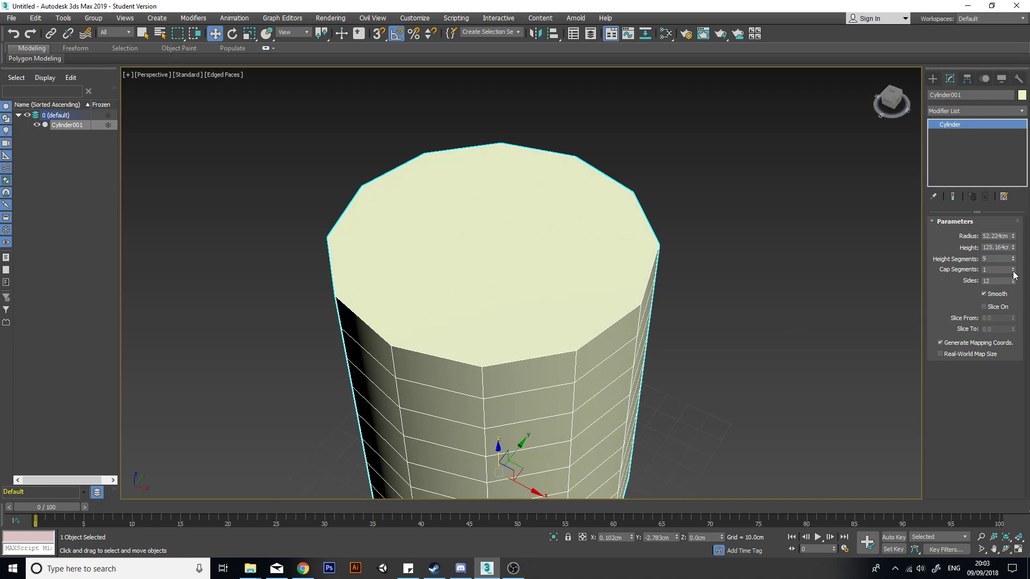
left_click(1014, 268)
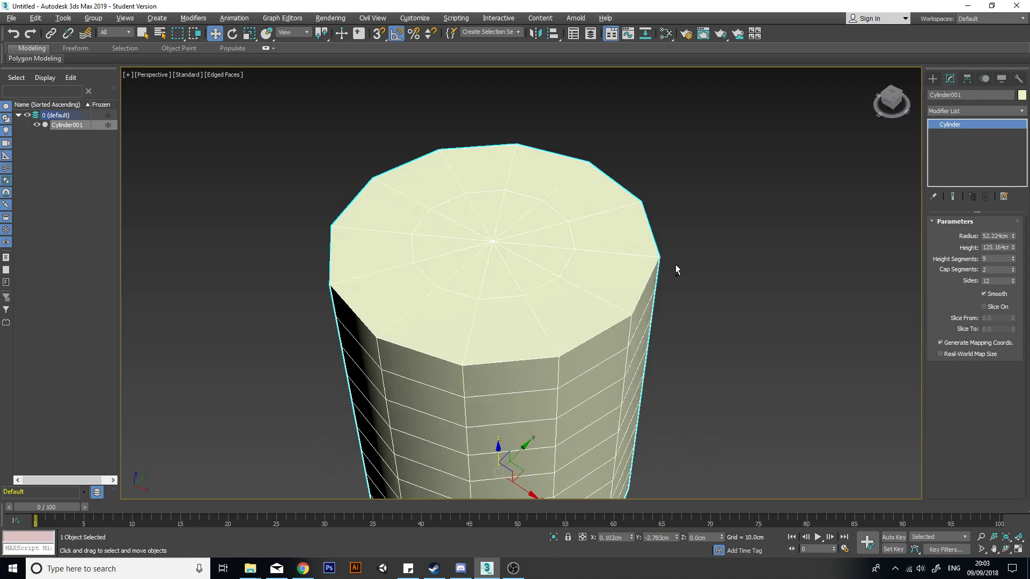
- Apply an Edit Poly modifier to the cylinder
middle_click_drag(675, 265, 664, 224, "alt")
scroll(663, 225, "down", 3)
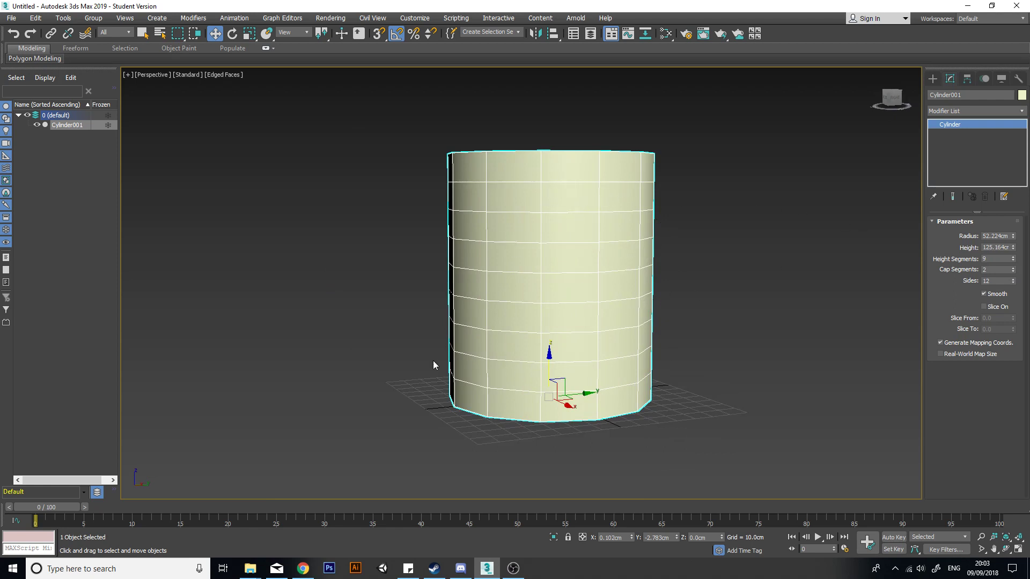
middle_click_drag(692, 363, 908, 164, "alt")
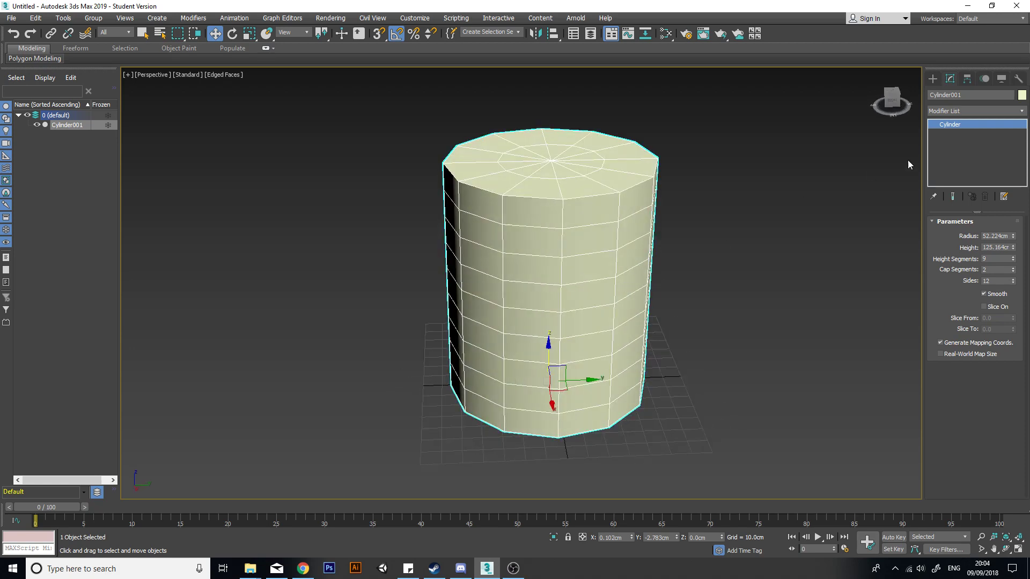
left_click(1021, 112)
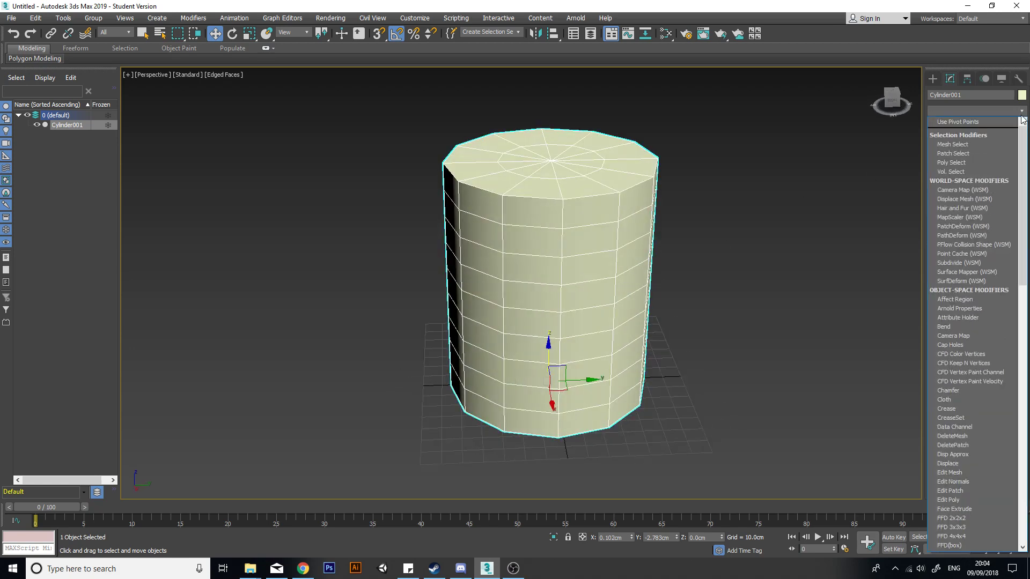
key("e")
key("e")
key("e")
key("e")
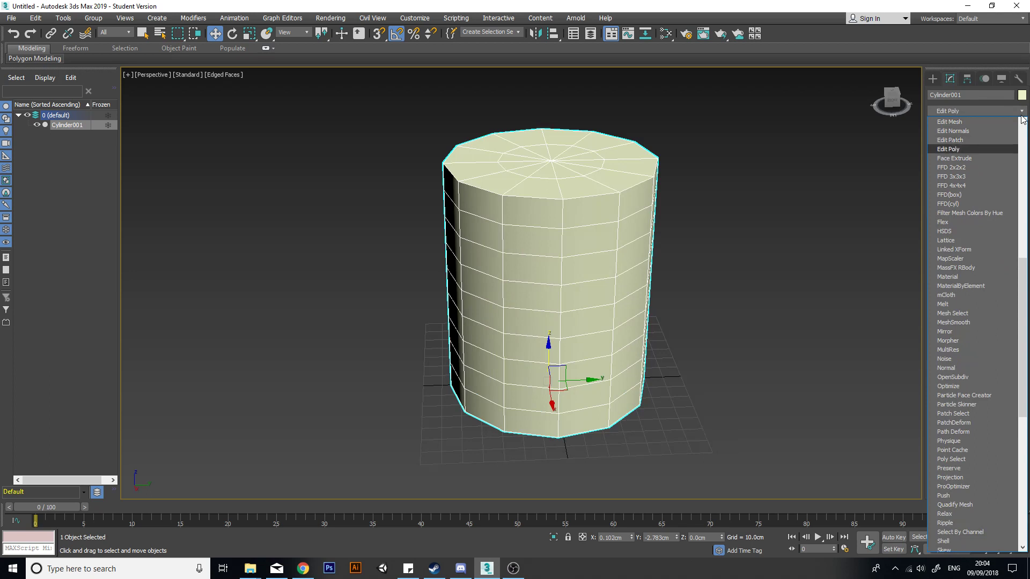
key("Return")
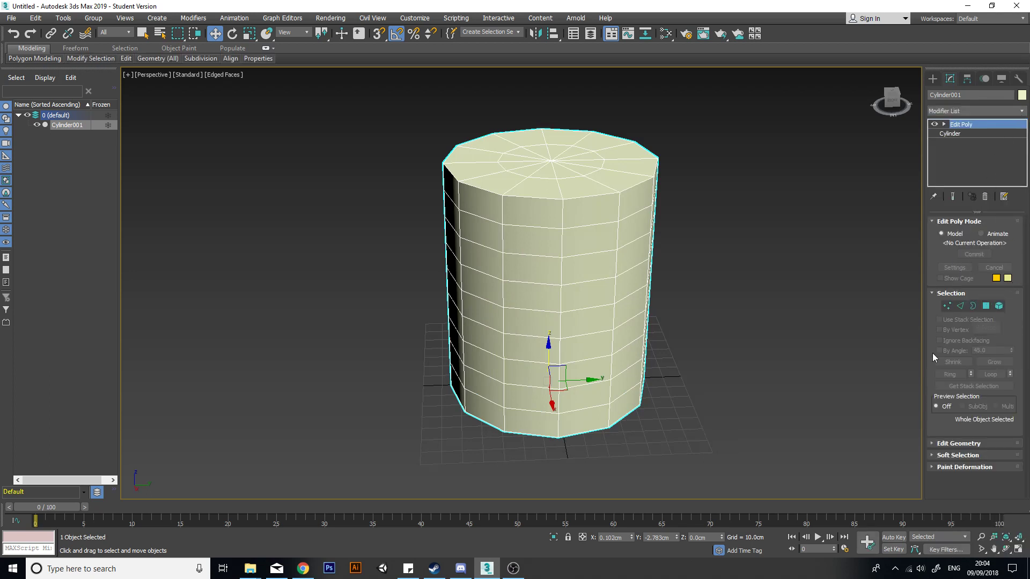
- Try the vertex, edge and border selection levels, selecting groups of the cylinder's vertices by region
left_click(947, 306)
left_click_drag(680, 120, 453, 354)
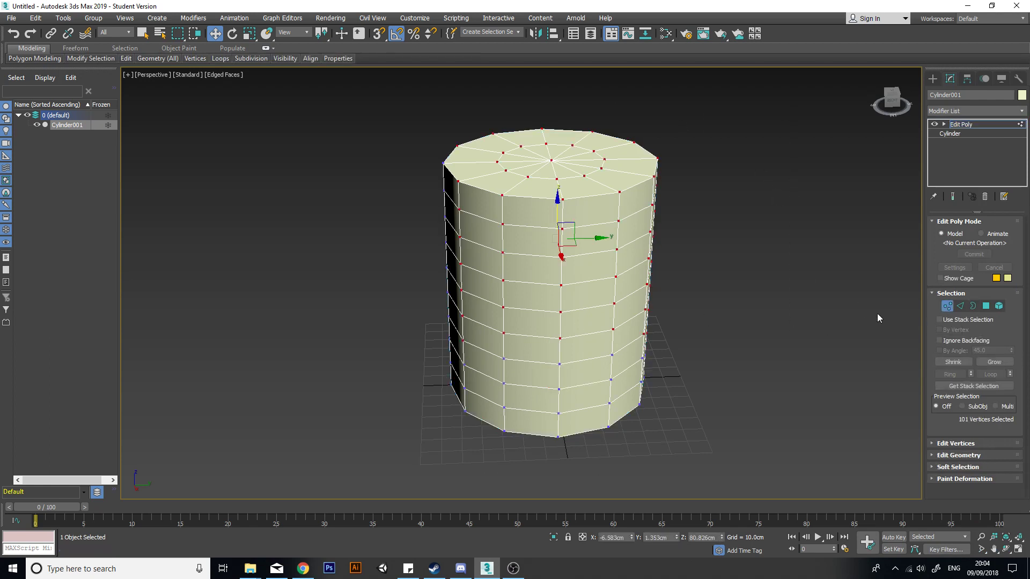
left_click_drag(730, 421, 520, 119)
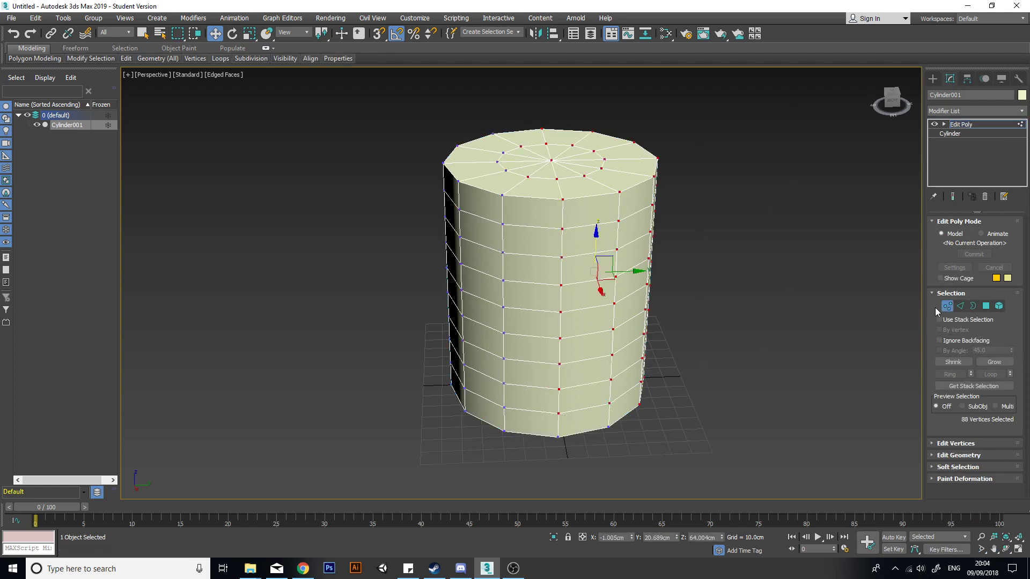
left_click(960, 307)
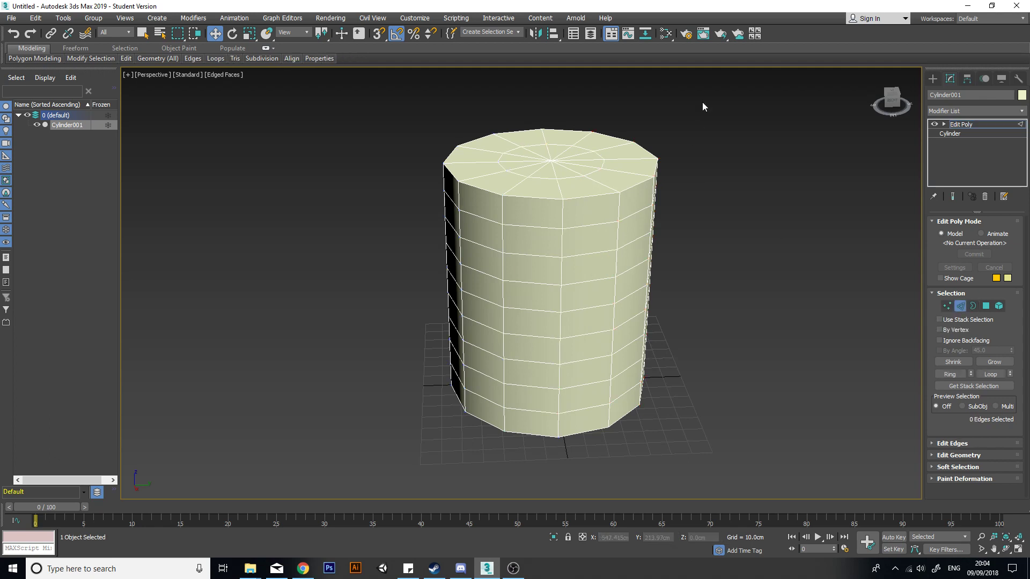
left_click(973, 305)
left_click(405, 442)
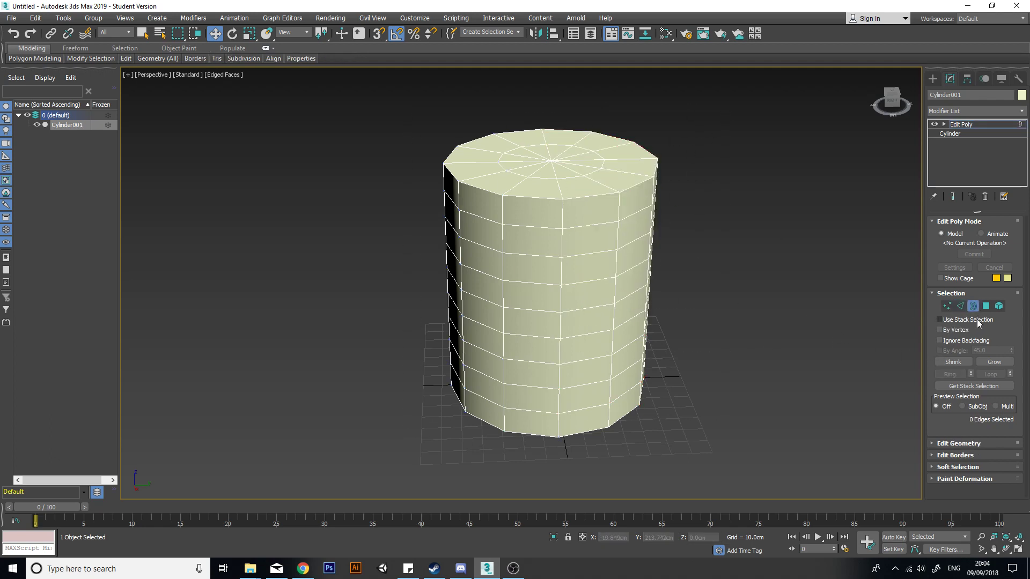
- Try selecting a region of polygons and the whole cylinder as an element, and clear the selection
left_click(986, 306)
left_click_drag(568, 313, 734, 156)
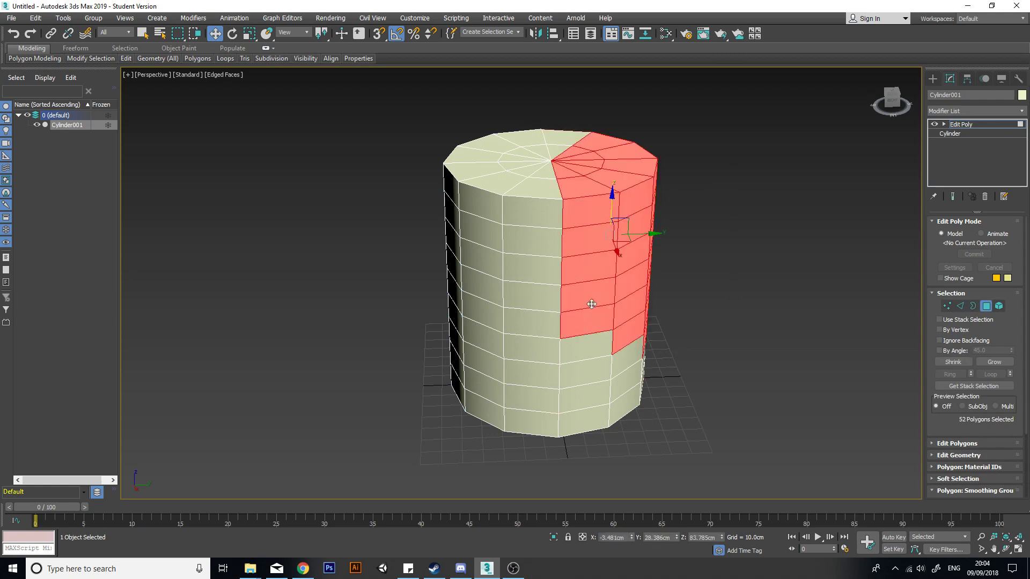
left_click(999, 306)
left_click(550, 258)
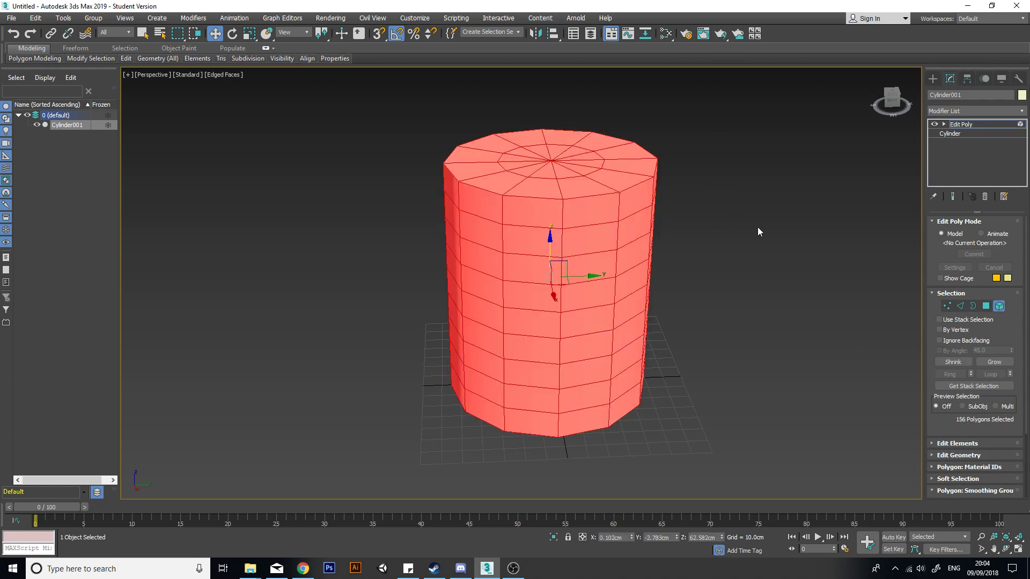
left_click(674, 261)
- At polygon level, select the full horizontal ring of side polygons in the second row from the cylinder's top
left_click(988, 307)
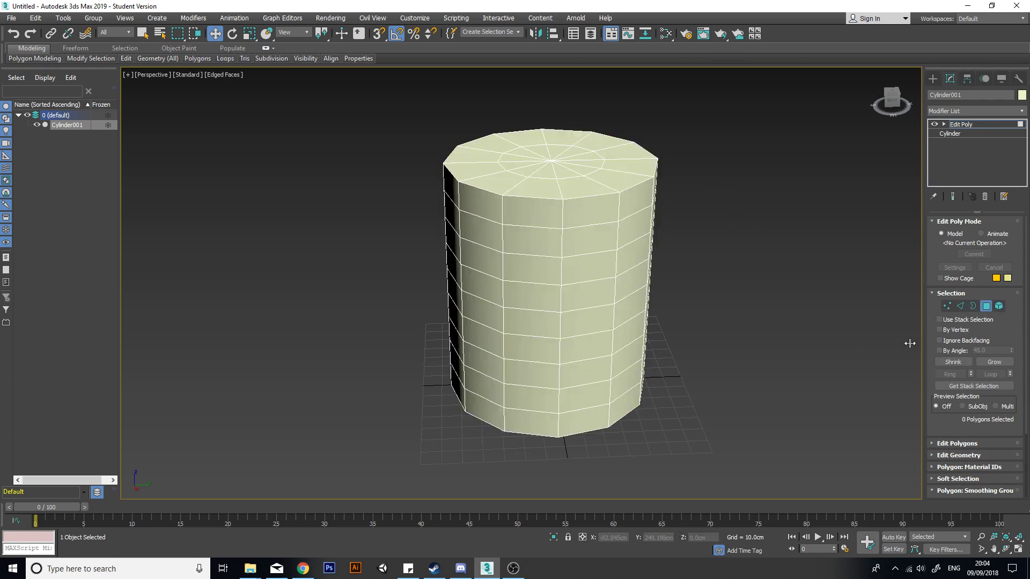
middle_click_drag(741, 317, 743, 346)
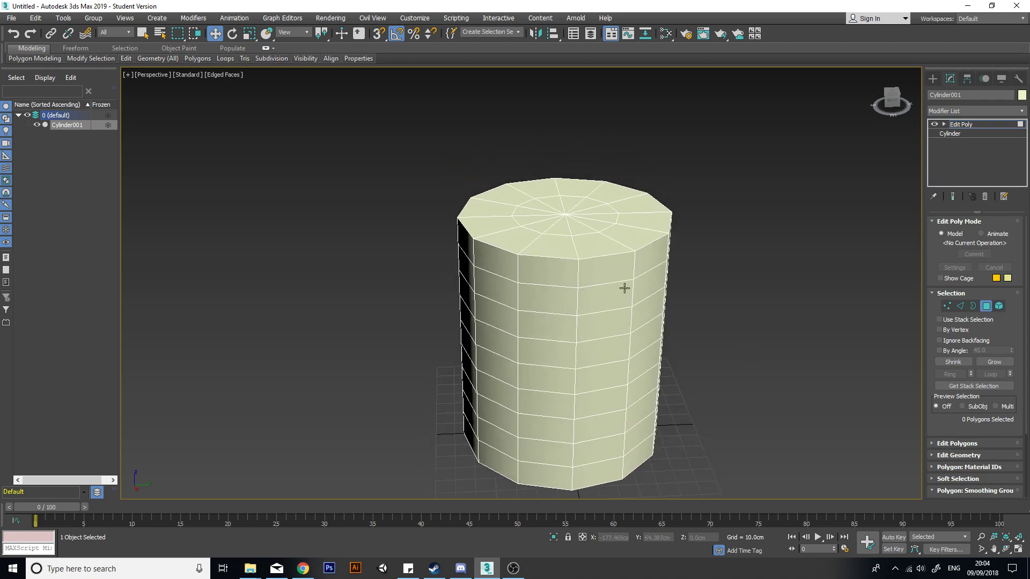
left_click(625, 288)
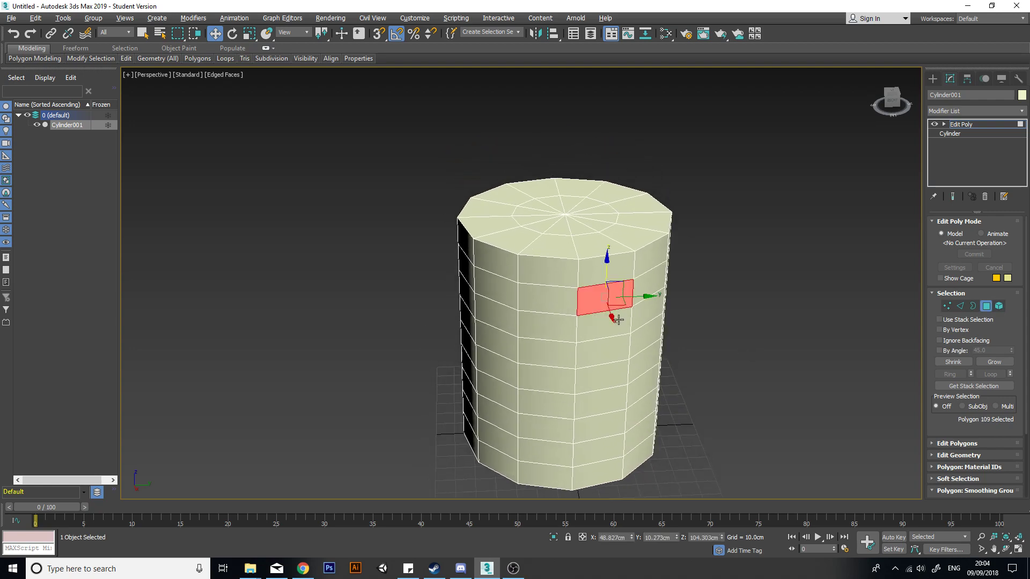
mouse_move(618, 319)
middle_mouse_down("alt")
mouse_move(593, 296)
mouse_move(614, 304)
middle_mouse_up("alt")
scroll(596, 329, "up", 2)
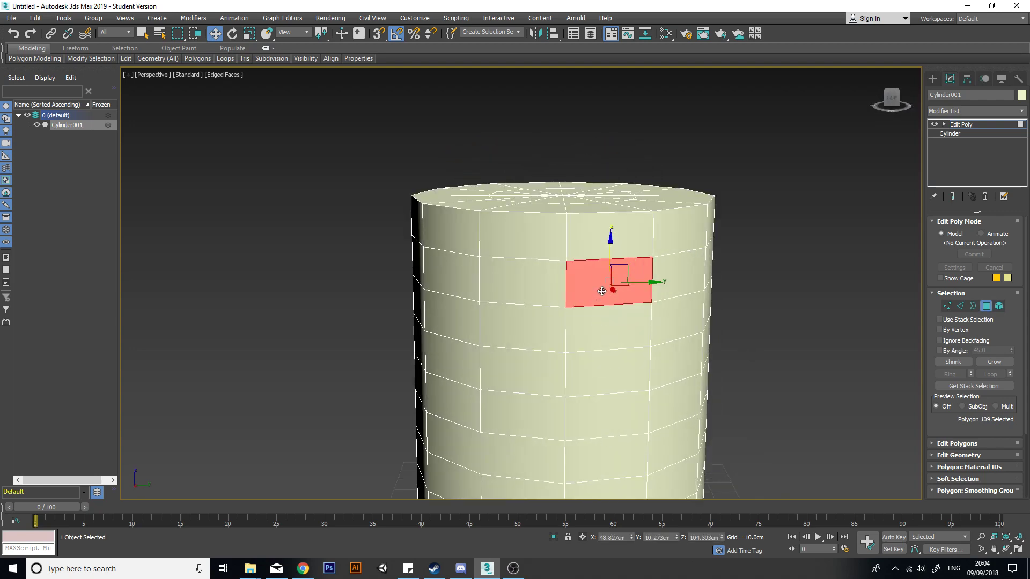
left_click(523, 282, "shift")
- Add the fourth, sixth and eighth horizontal polygon rings from the cylinder's top to the selection
middle_click_drag(596, 329, 577, 281)
left_click(588, 328, "ctrl")
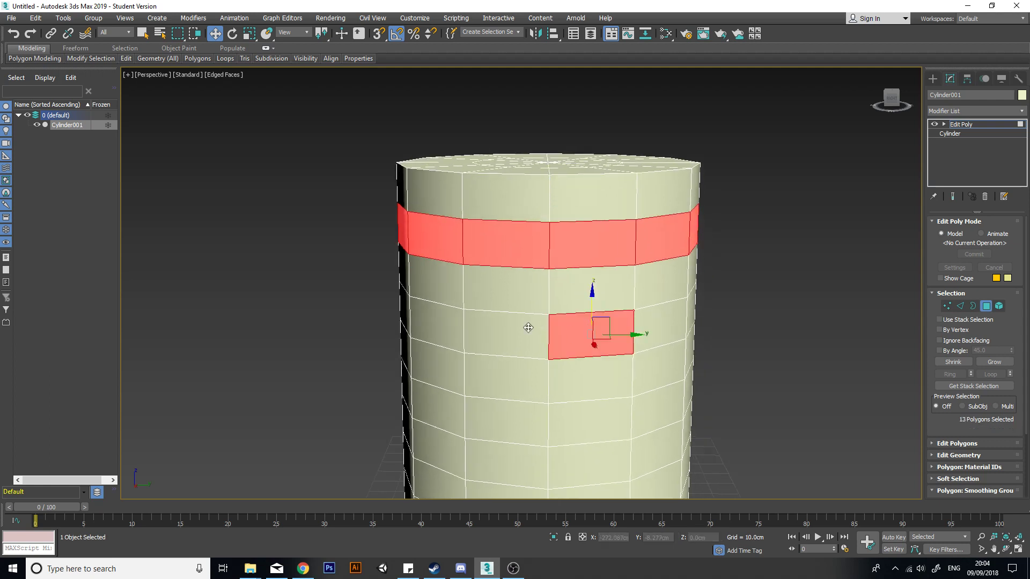
left_click(521, 329, "shift")
middle_click_drag(520, 329, 509, 258)
left_click(587, 343, "ctrl")
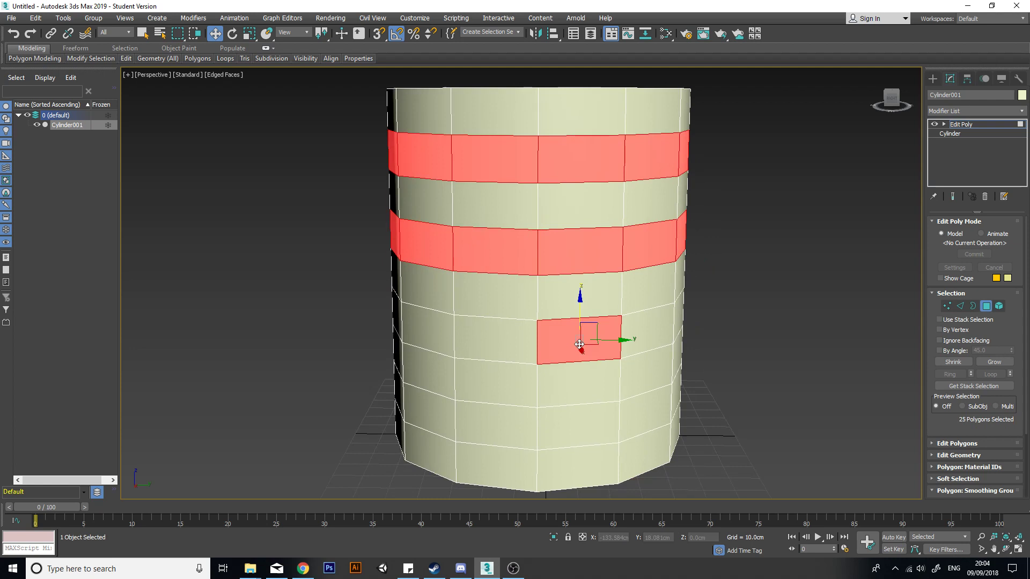
left_click(496, 338, "shift")
left_click(582, 426, "ctrl")
left_click(513, 430, "shift")
- Clear the ring selection and try a vertical polygon loop from one polygon in the third row from the bottom, undoing it
middle_click_drag(657, 401, 609, 388, "alt")
key("ctrl+d")
left_click(584, 365)
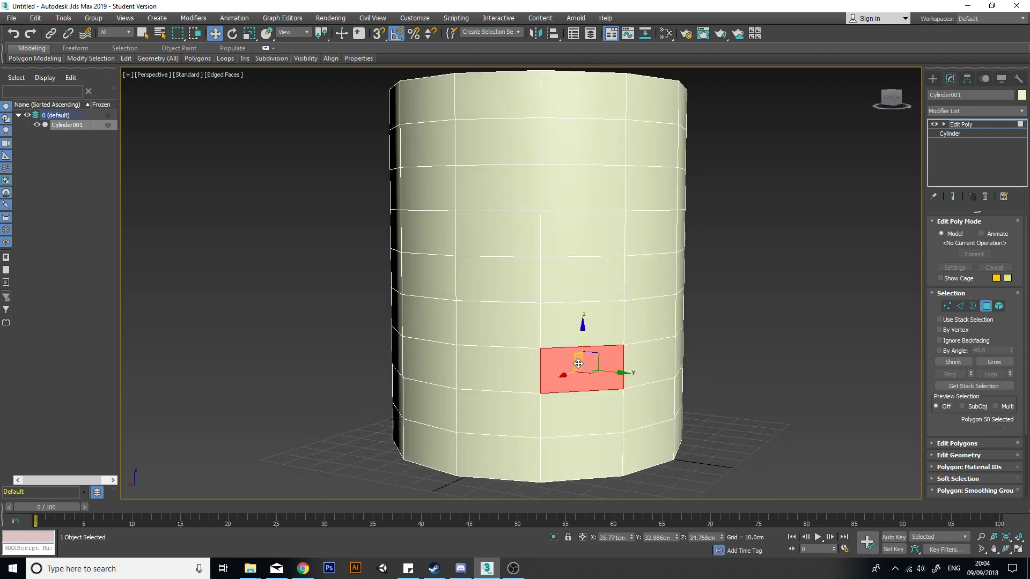
left_click(578, 309, "shift")
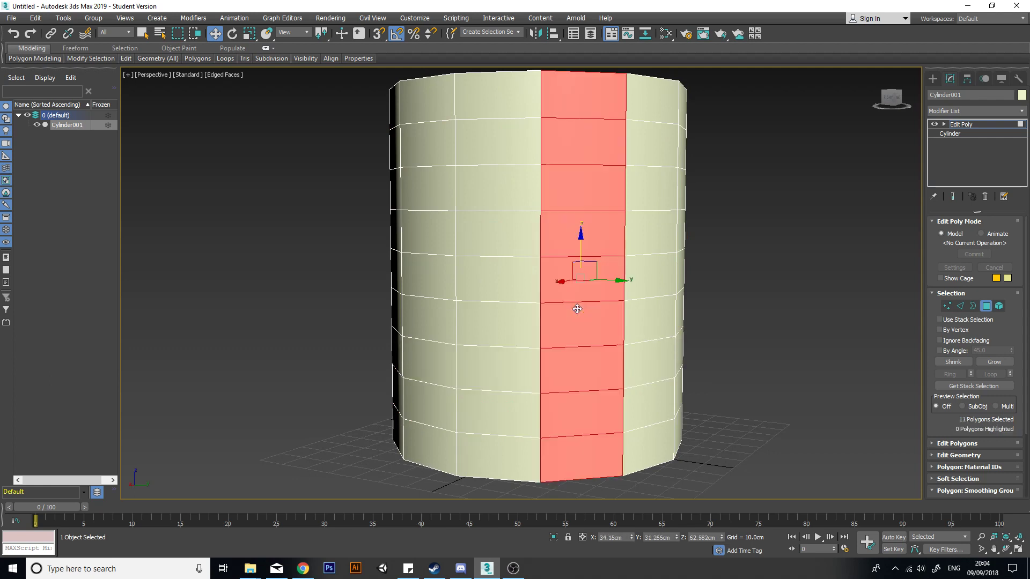
key("ctrl+z")
left_click(575, 340, "shift")
key("ctrl+z")
- Try selecting the horizontal polygon ring in the third row from the bottom, undo it and deselect all polygons
left_click(491, 363, "shift")
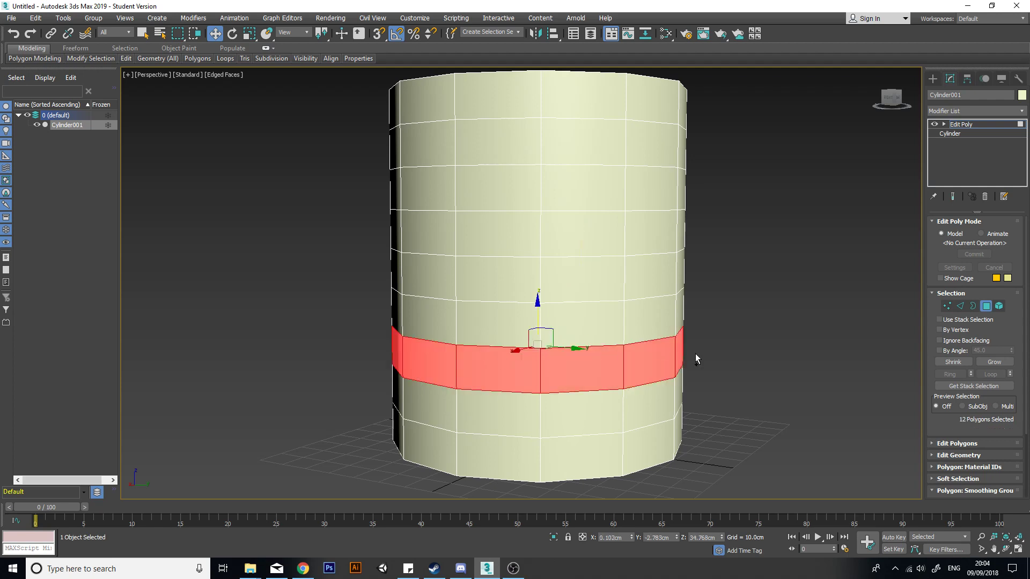
key("ctrl+z")
mouse_move(733, 356)
middle_mouse_down("alt")
mouse_move(700, 398)
mouse_move(735, 369)
middle_mouse_up("alt")
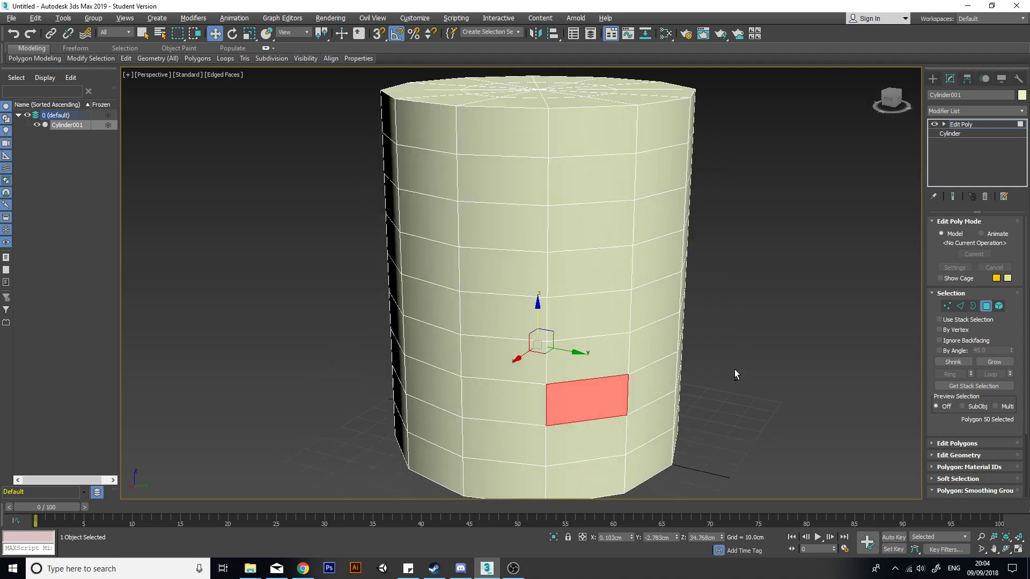
left_click(790, 373)
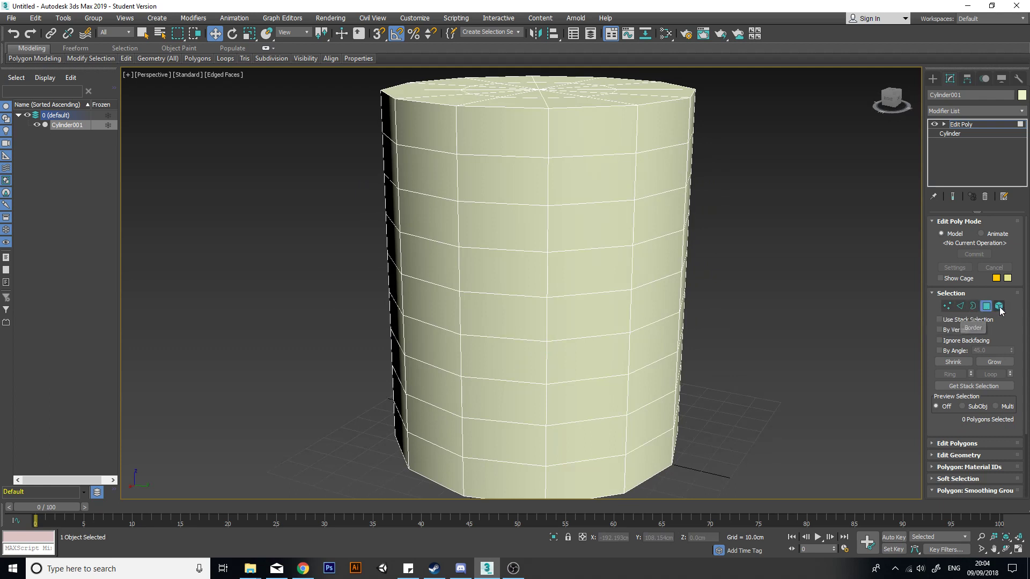
- Switch through the vertex, edge, polygon and element sub-object levels of the Edit Poly modifier
left_click(948, 306)
key("3")
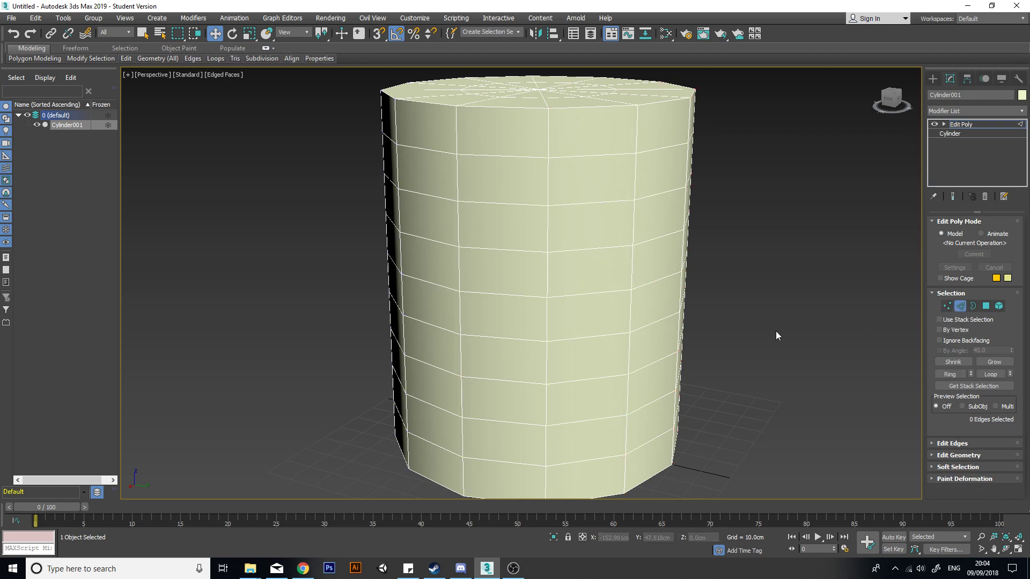
key("4")
key("5")
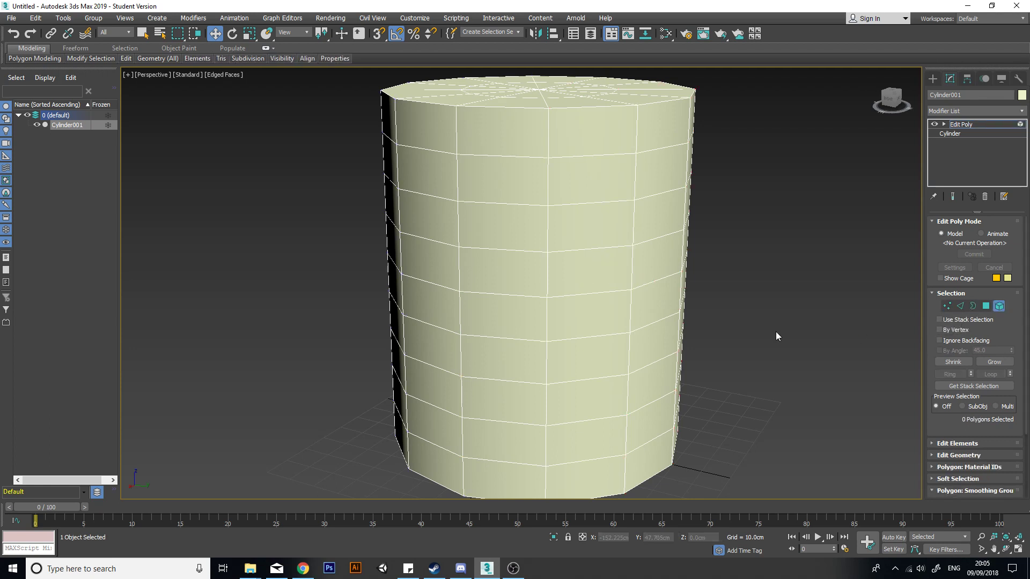
- At vertex level, select only the centre vertex of the cylinder's top cap and convert it to a selection of its surrounding polygons
left_click(948, 306)
middle_click_drag(525, 265, 545, 301, "alt")
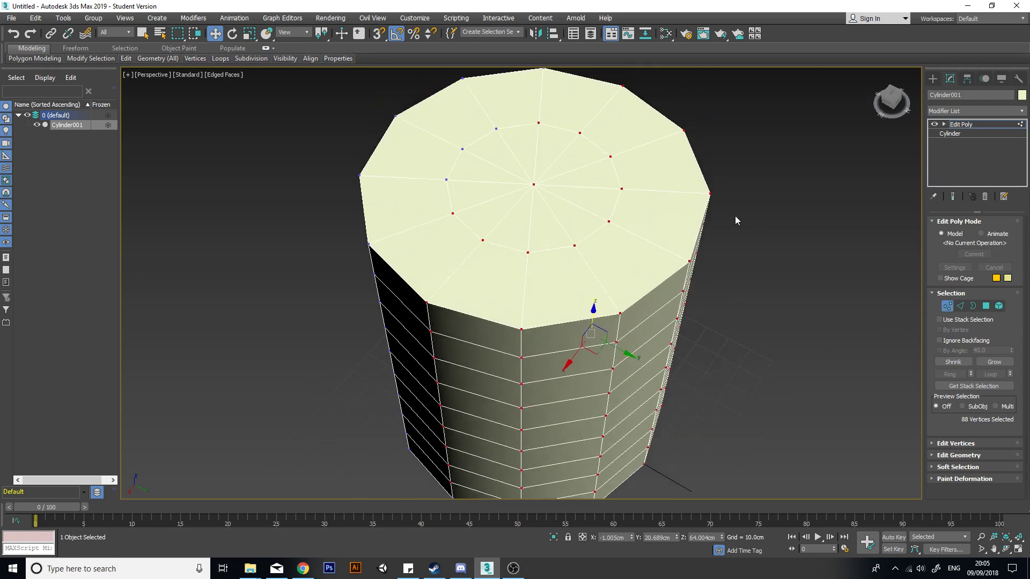
left_click(736, 216)
left_click(533, 186)
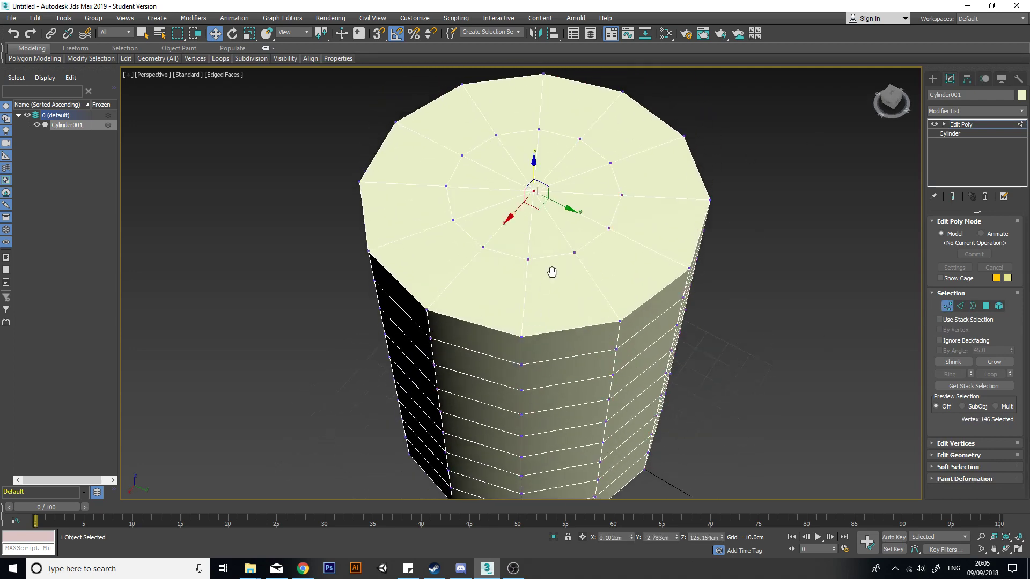
scroll(565, 334, "up", 3)
middle_click_drag(574, 242, 600, 229, "alt")
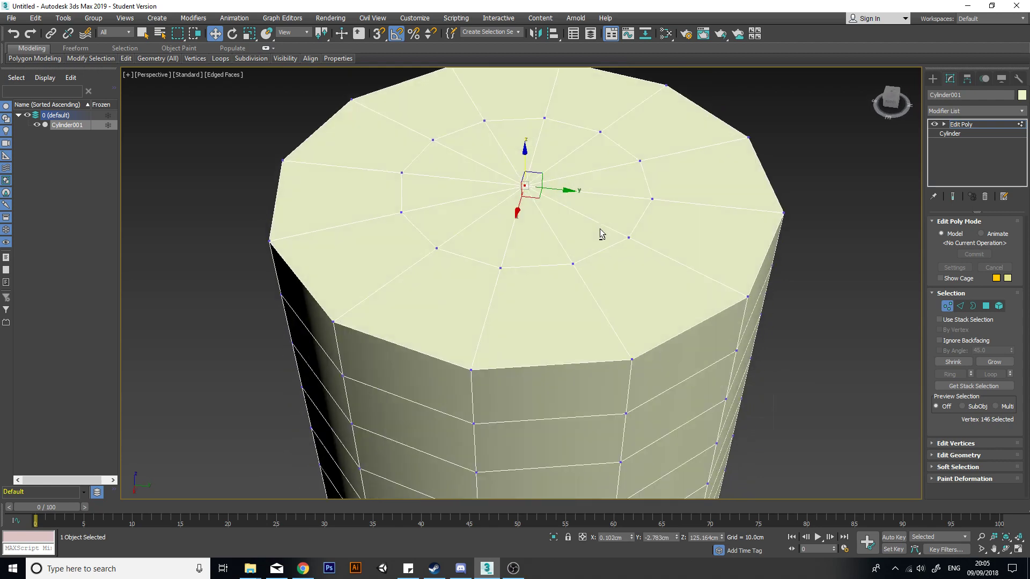
left_click(986, 306, "ctrl")
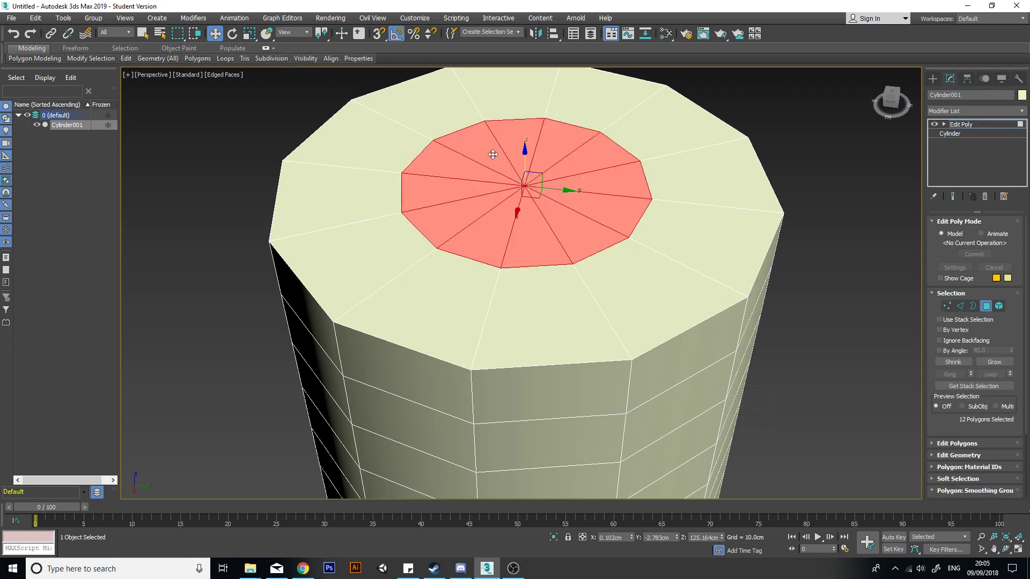
- Clear the selection, select one triangular polygon in the top cap's inner ring and convert it to its border edges
middle_click_drag(671, 170, 743, 227, "alt")
scroll(742, 229, "up", 4)
left_click(786, 166)
middle_click_drag(520, 211, 600, 207)
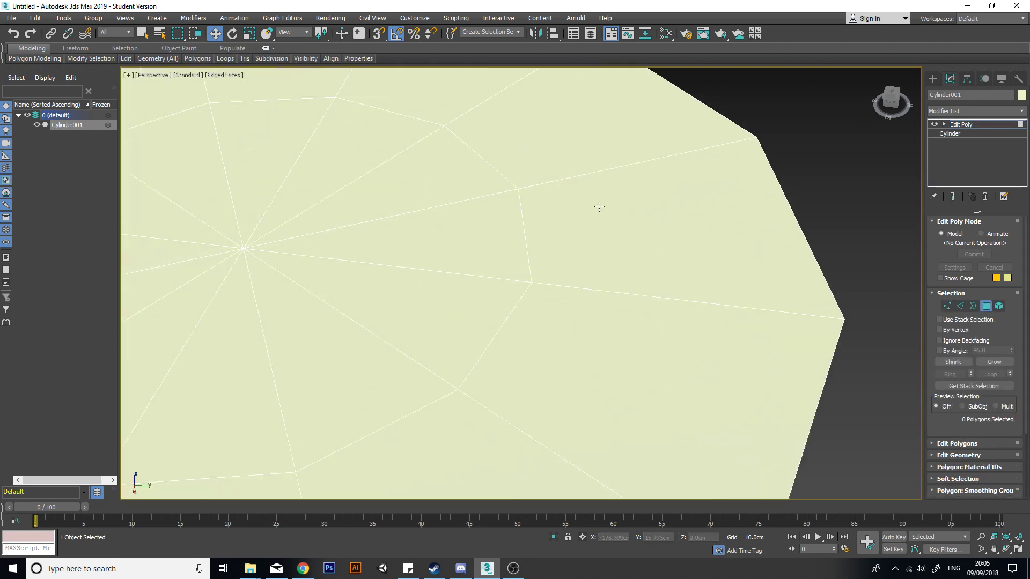
left_click(464, 233)
middle_click_drag(536, 246, 633, 242)
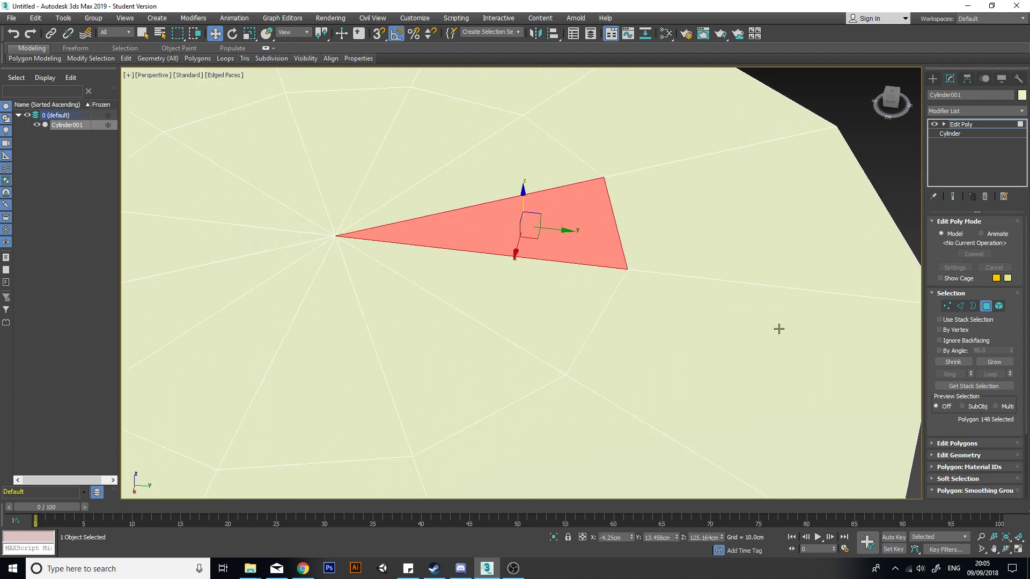
left_click(963, 306, "ctrl")
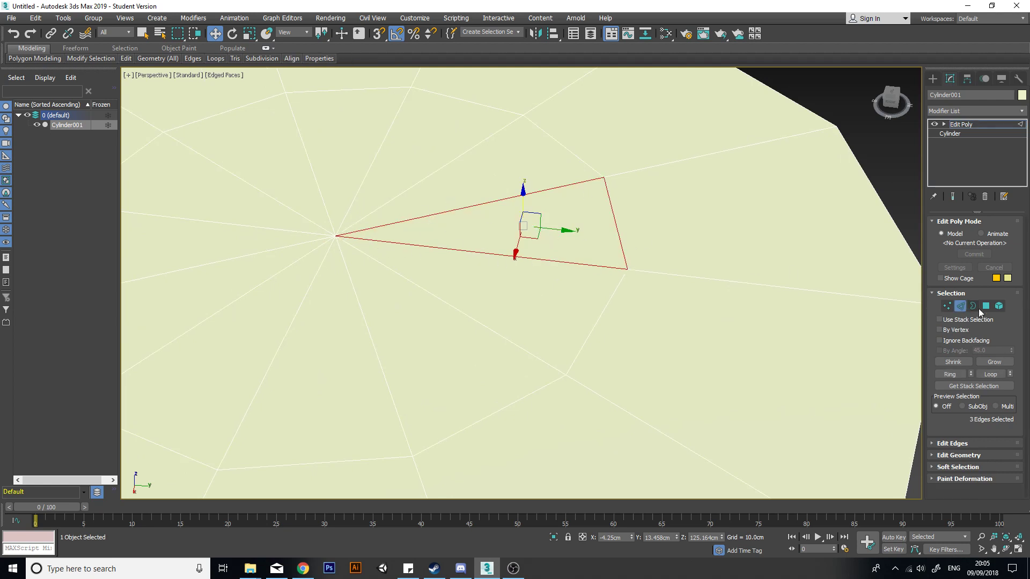
- Return to polygon level and grow the selection of the single triangular cap polygon once
middle_click_drag(795, 261, 744, 247)
scroll(744, 248, "down", 4)
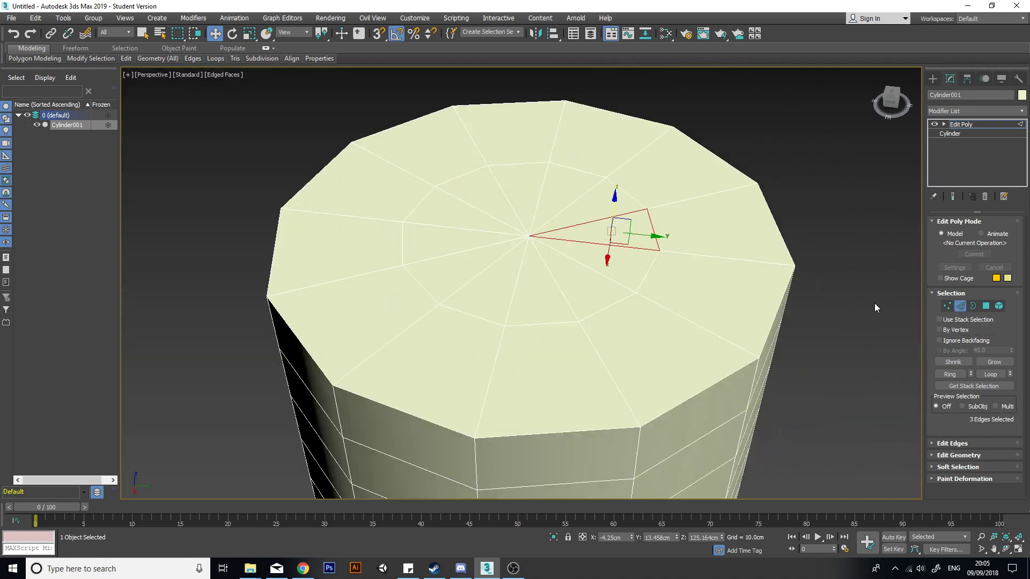
left_click(986, 306)
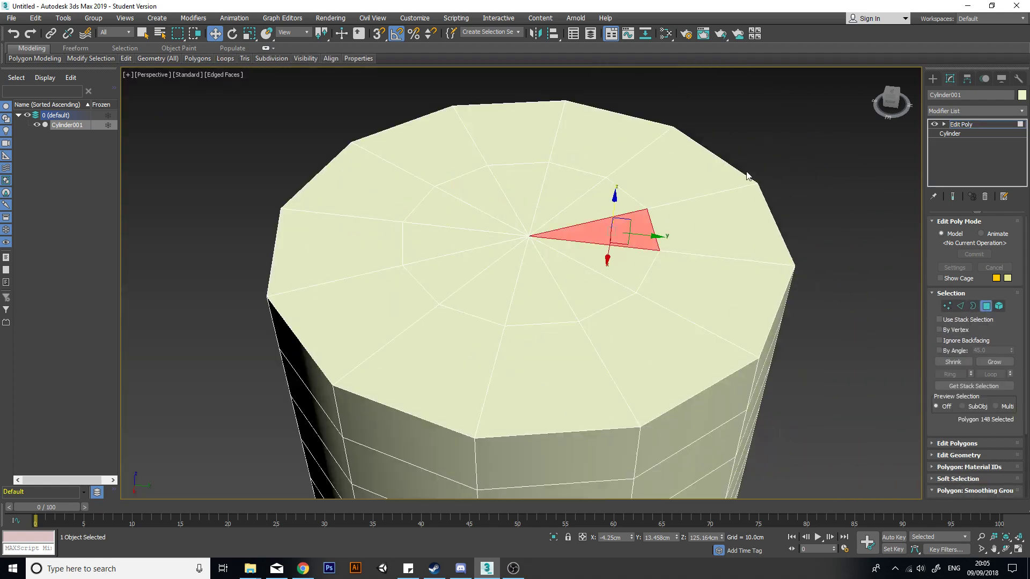
middle_click_drag(662, 260, 579, 290)
scroll(653, 292, "up", 3)
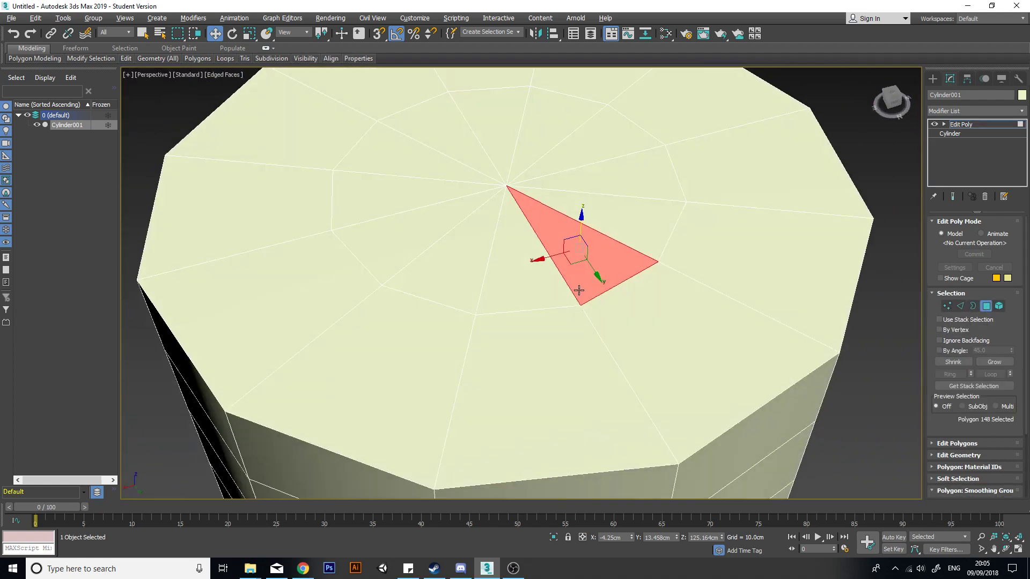
mouse_move(789, 356)
middle_mouse_down("alt")
mouse_move(816, 326)
mouse_move(794, 348)
middle_mouse_up("alt")
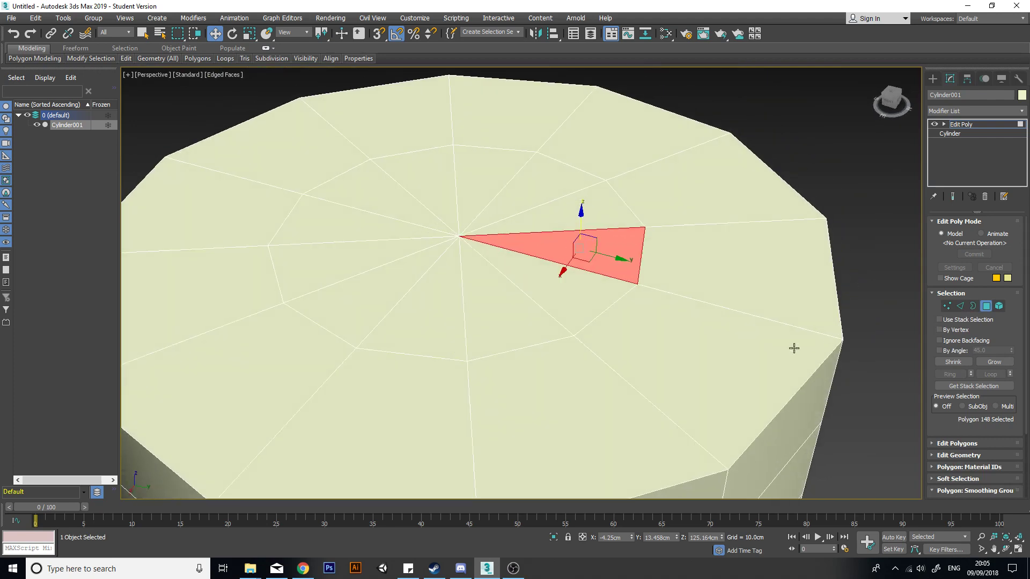
scroll(660, 275, "up", 2)
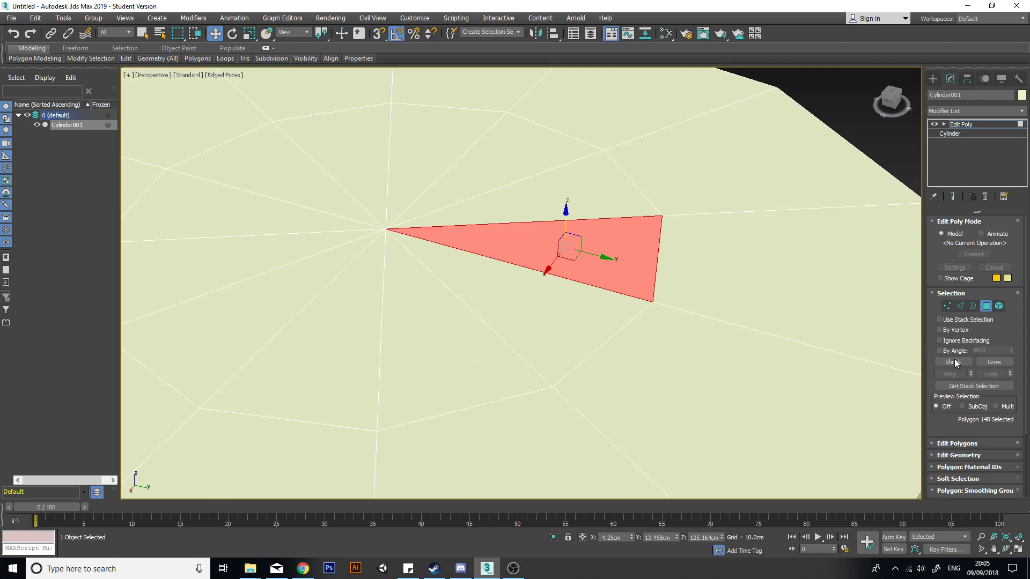
left_click(995, 363)
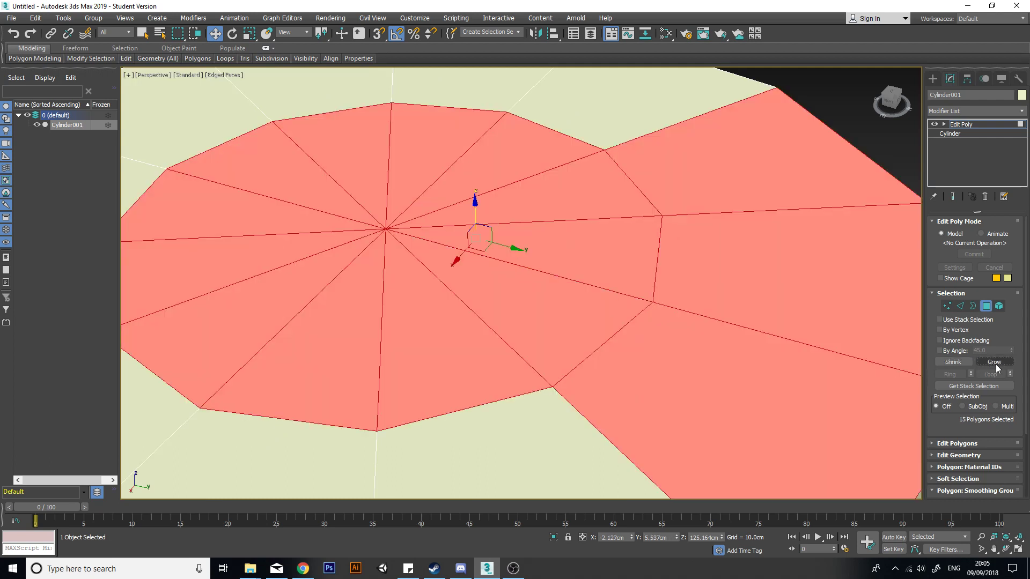
scroll(558, 237, "down", 3)
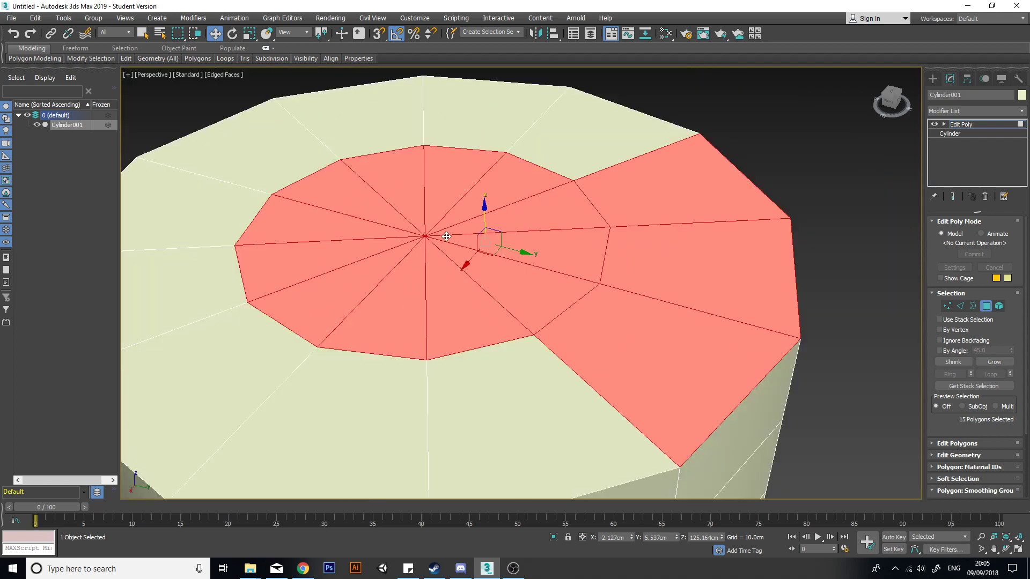
scroll(430, 239, "up", 3)
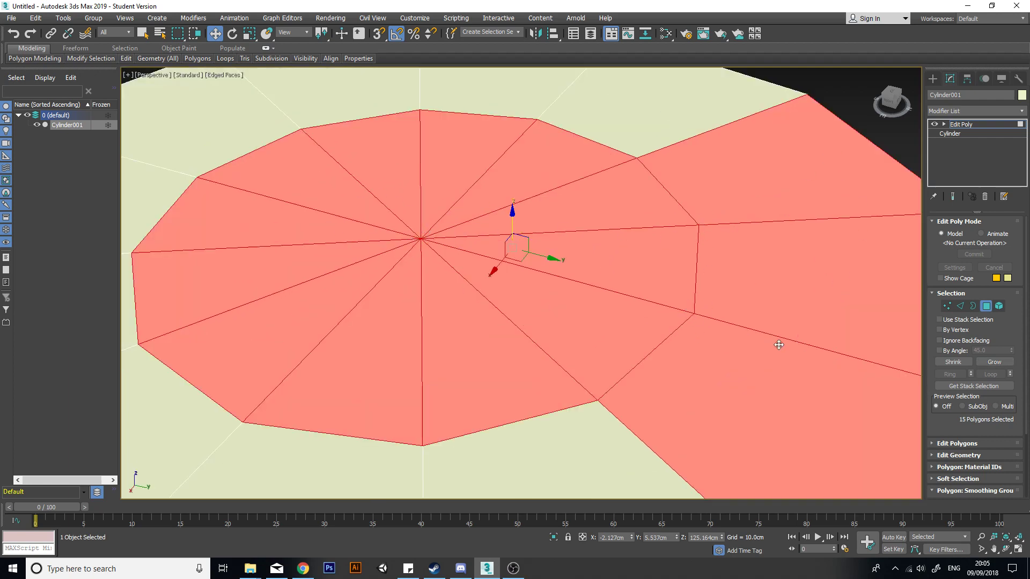
- At edge level, select one radial edge of the triangle on the top cap and grow the selection once
scroll(780, 303, "down", 2)
left_click(960, 305)
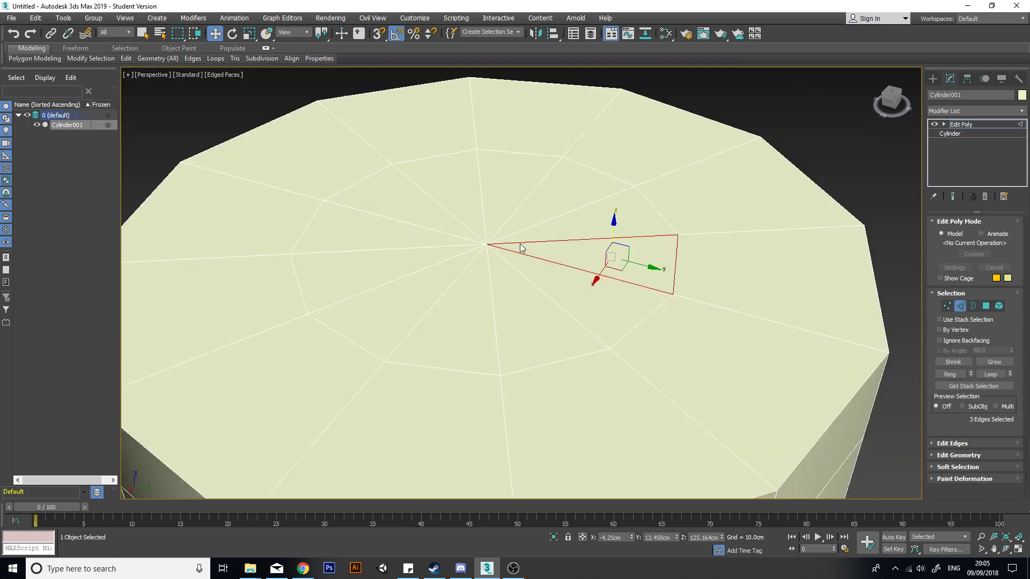
left_click(621, 237)
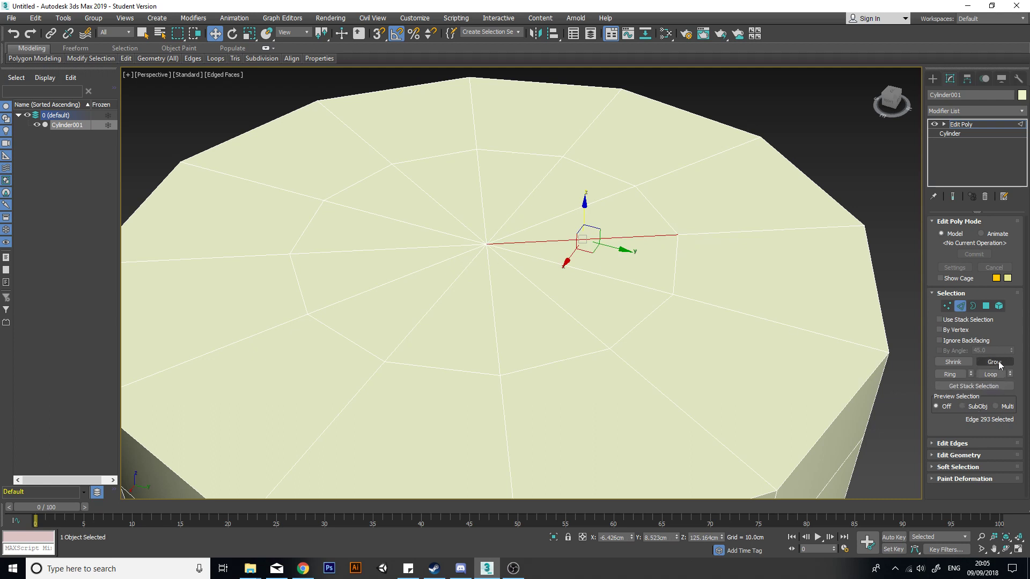
left_click(999, 364)
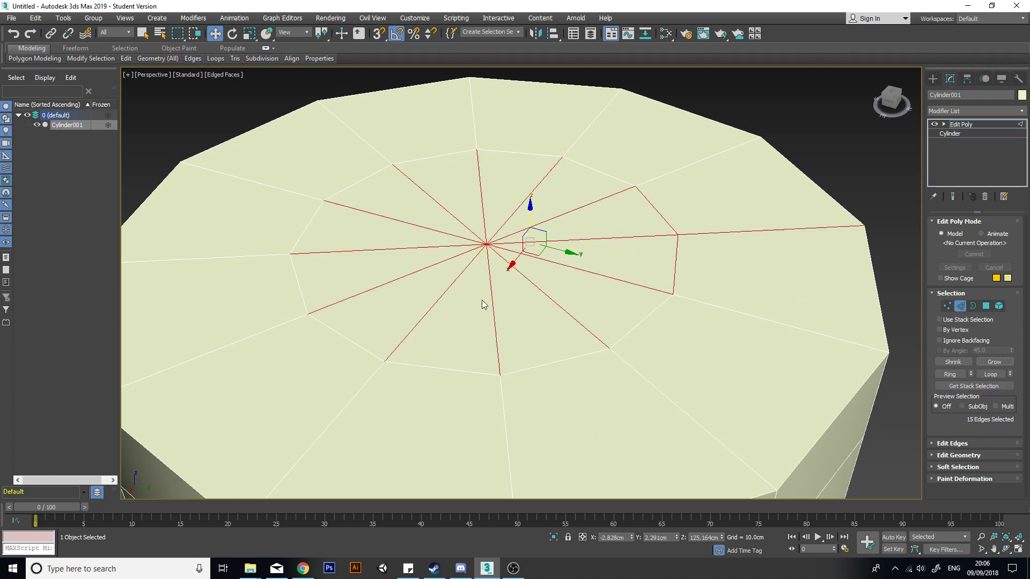
- Return to polygon level, clear the selection and select the full horizontal polygon ring in the second row from the cylinder's top
left_click(986, 306, "ctrl")
scroll(594, 335, "down", 5)
scroll(635, 316, "up", 5)
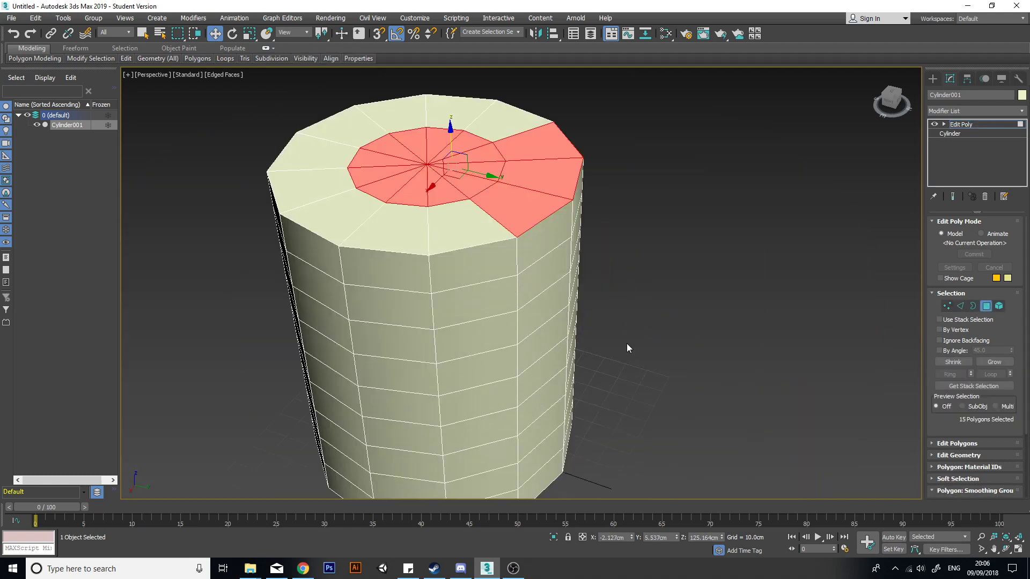
left_click(627, 344)
middle_click_drag(538, 351, 547, 308, "alt")
scroll(563, 301, "down", 2)
scroll(502, 272, "up", 2)
left_click(499, 213)
left_click(445, 205, "shift")
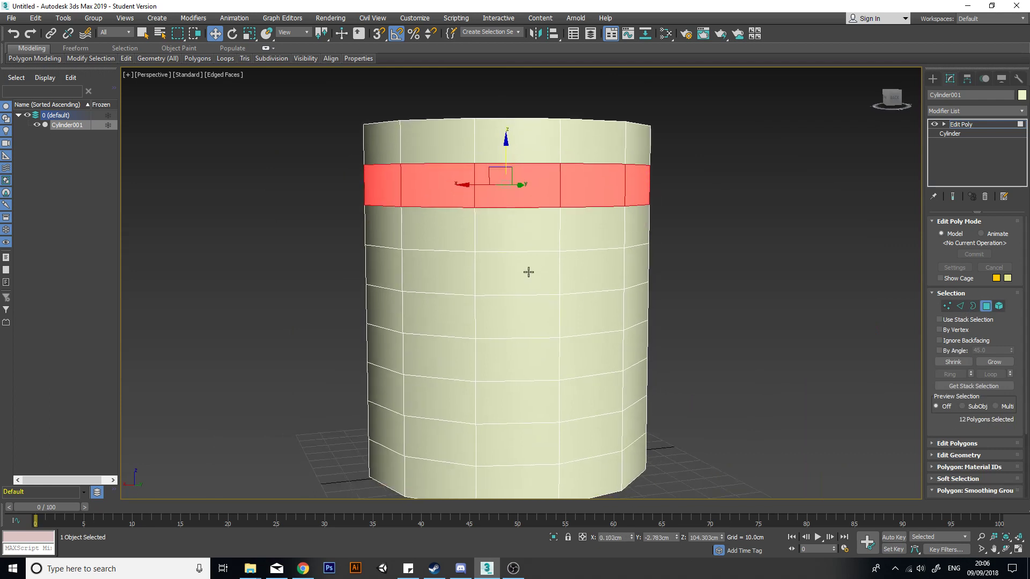
- Add the fourth and sixth horizontal polygon rings from the cylinder's top to the selection
left_click(529, 272, "ctrl")
left_click(442, 271, "shift")
middle_click_drag(527, 342, 534, 295)
left_click(535, 313, "ctrl")
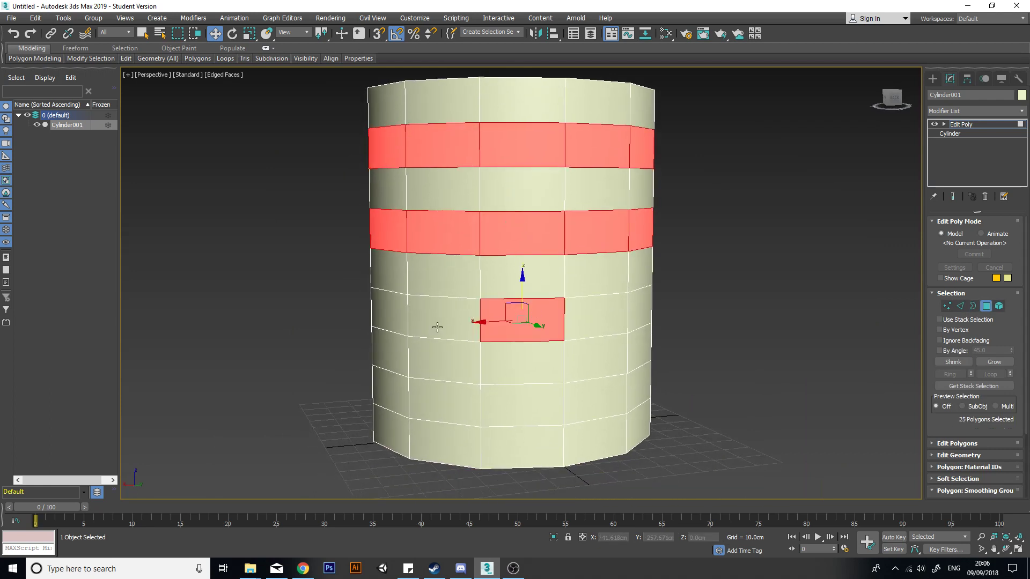
left_click(436, 326, "shift")
- Add the eighth horizontal polygon ring from the top to the selection, cancelling any clone of the polygons
middle_click_drag(483, 349, 475, 330)
left_click(494, 387, "ctrl")
left_click_drag(441, 374, 441, 377, "shift")
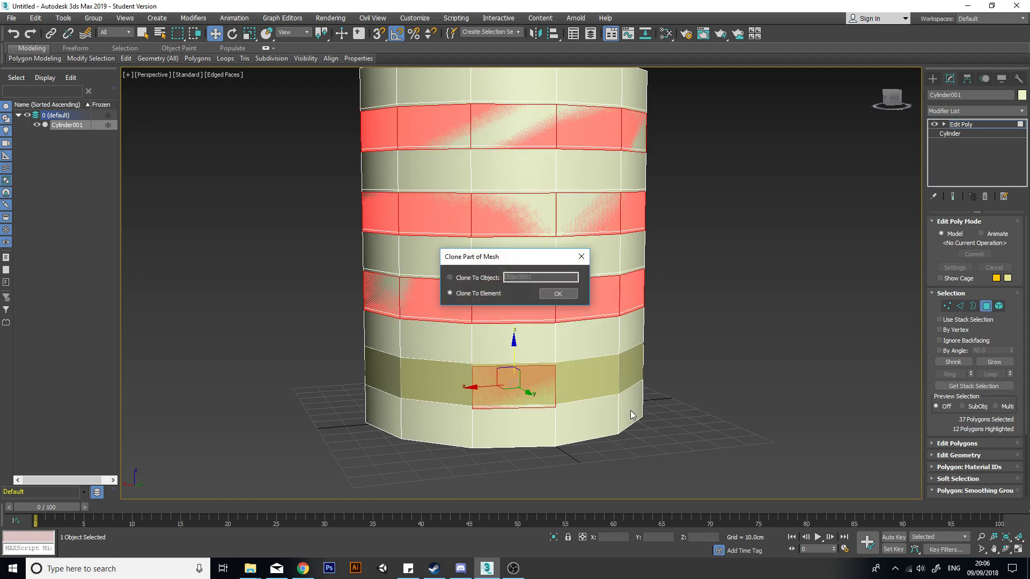
left_click(581, 256)
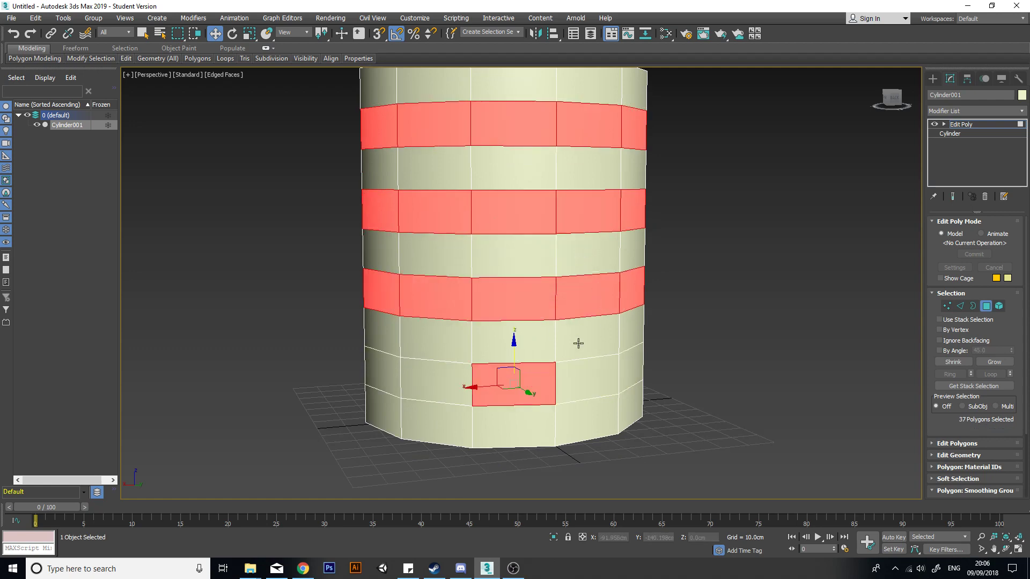
left_click(436, 388, "shift")
- Open the Extrude settings for the four selected polygon rings and set the height to about 31.3 cm
middle_click_drag(437, 386, 689, 343, "alt")
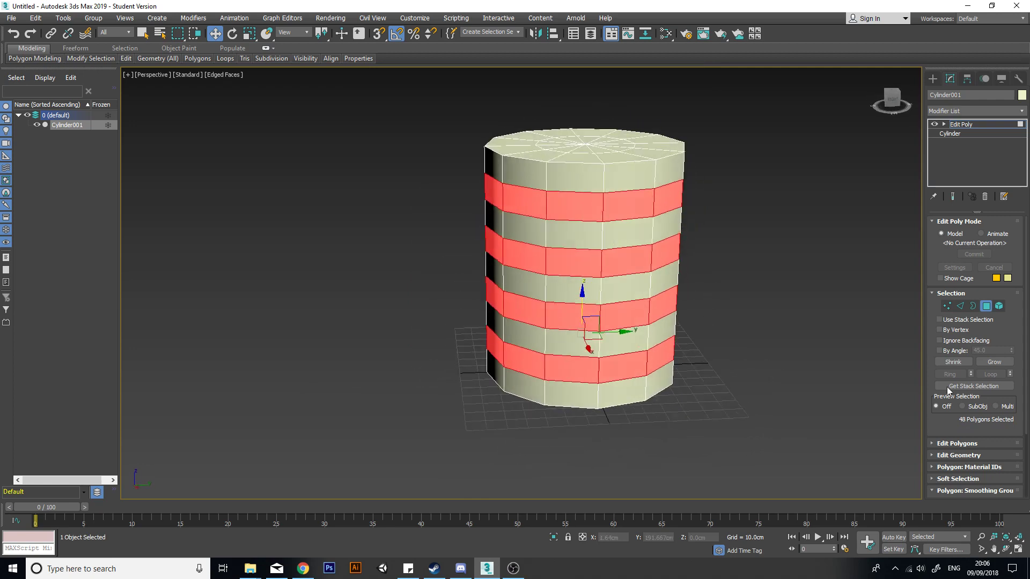
left_click(940, 446)
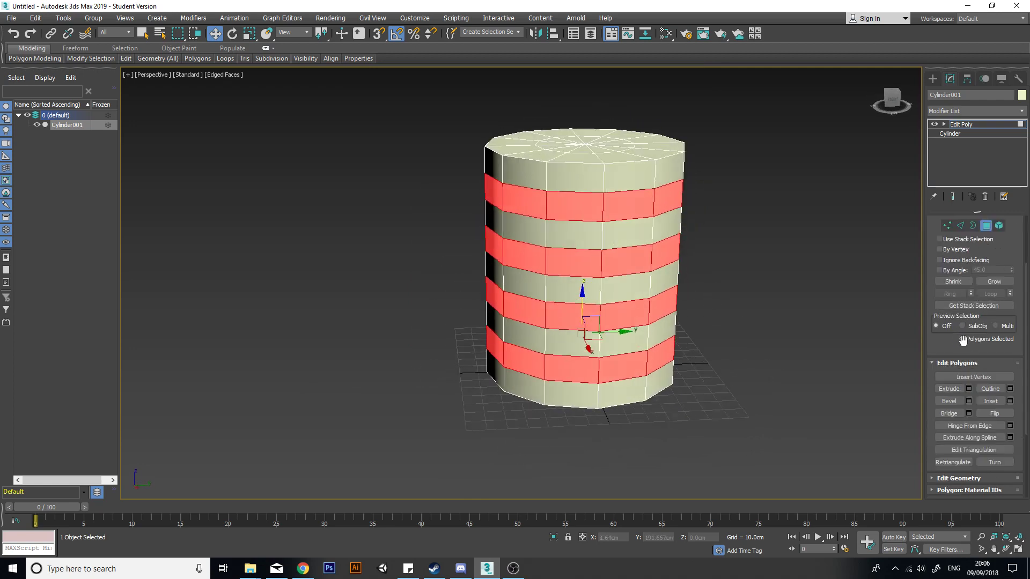
scroll(969, 382, "down", 1)
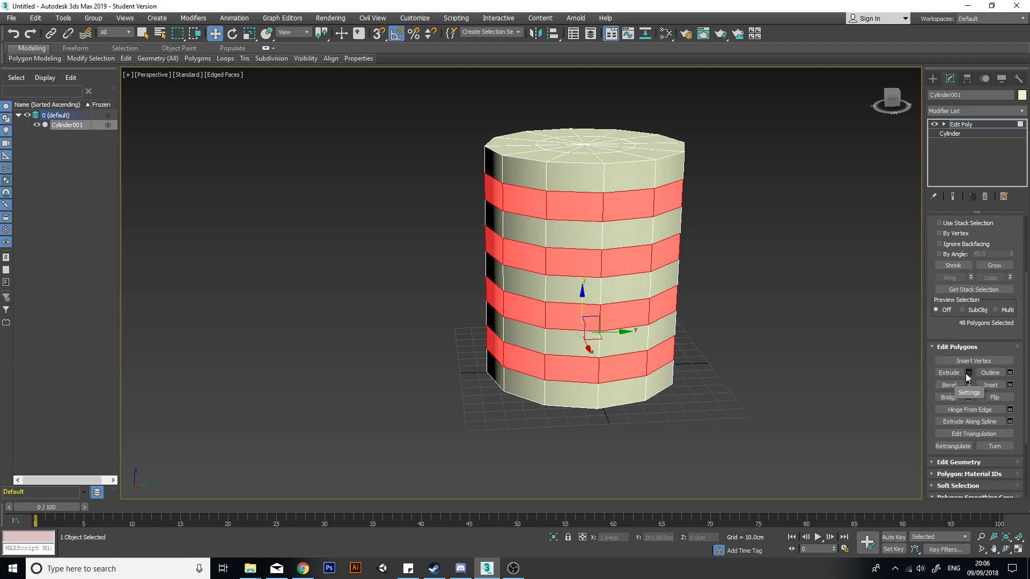
left_click(969, 374)
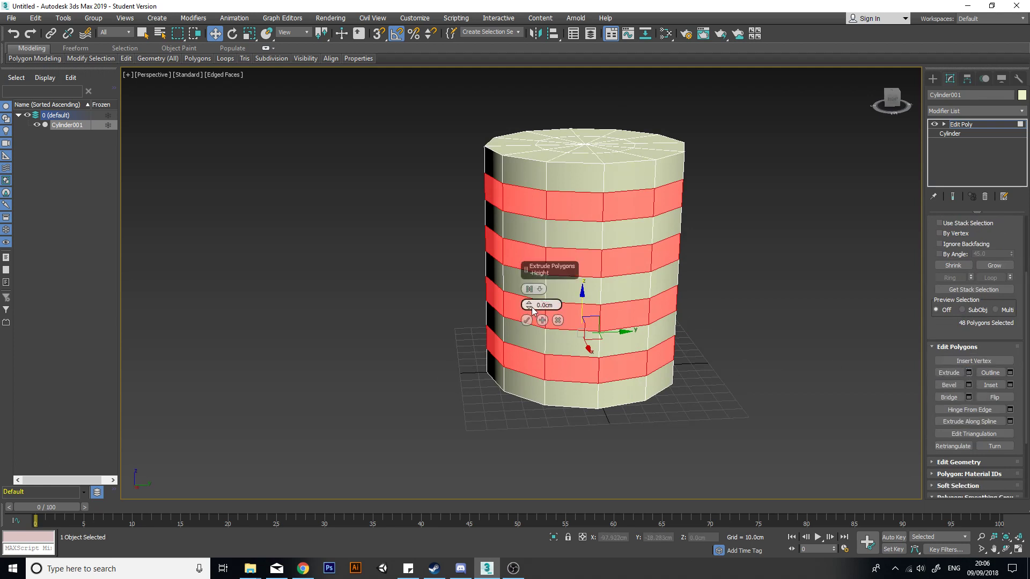
left_click_drag(529, 307, 523, 155)
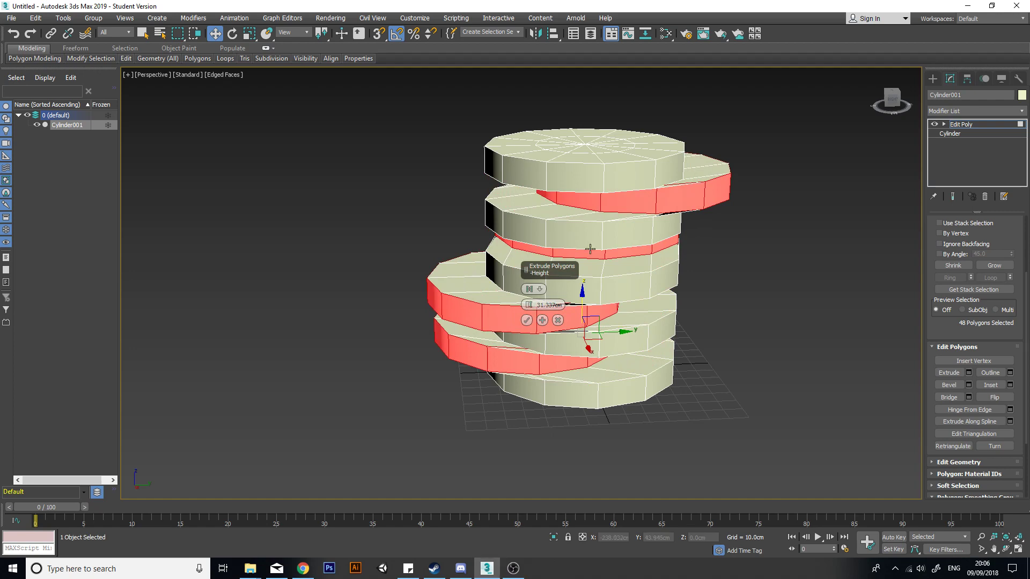
middle_click_drag(614, 220, 602, 248, "alt")
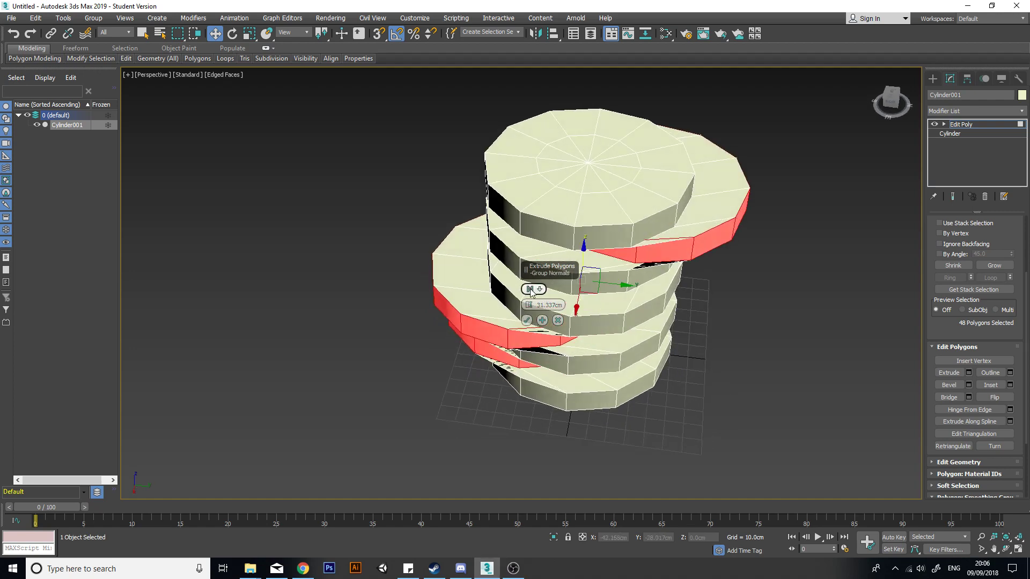
- Switch the extrusion type to local normals so the rings extrude outward, and set the height to about 1.33 cm
left_click(531, 292)
middle_click_drag(695, 369, 770, 370, "alt")
scroll(684, 350, "down", 3)
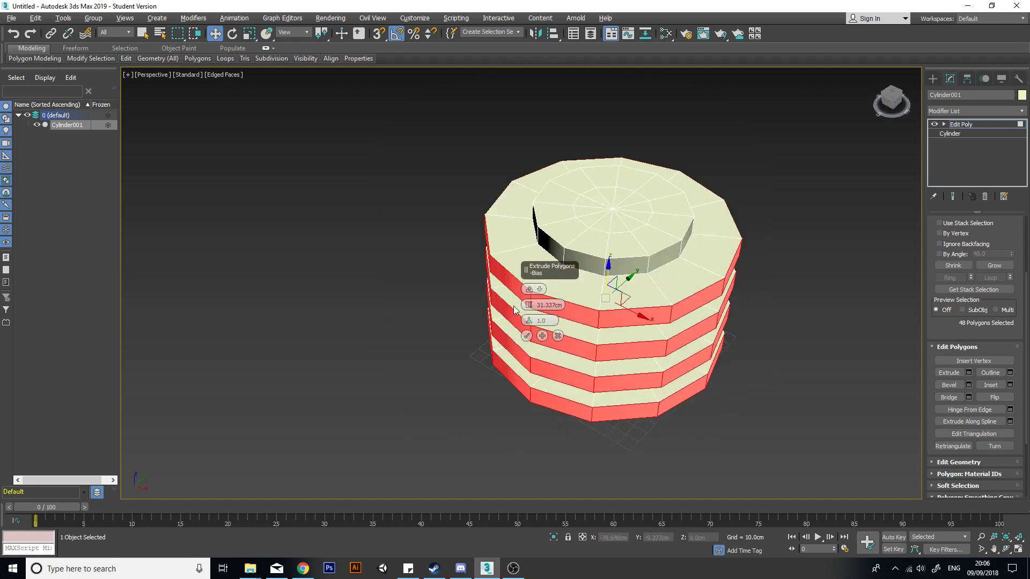
left_click_drag(530, 307, 561, 449)
scroll(691, 260, "up", 5)
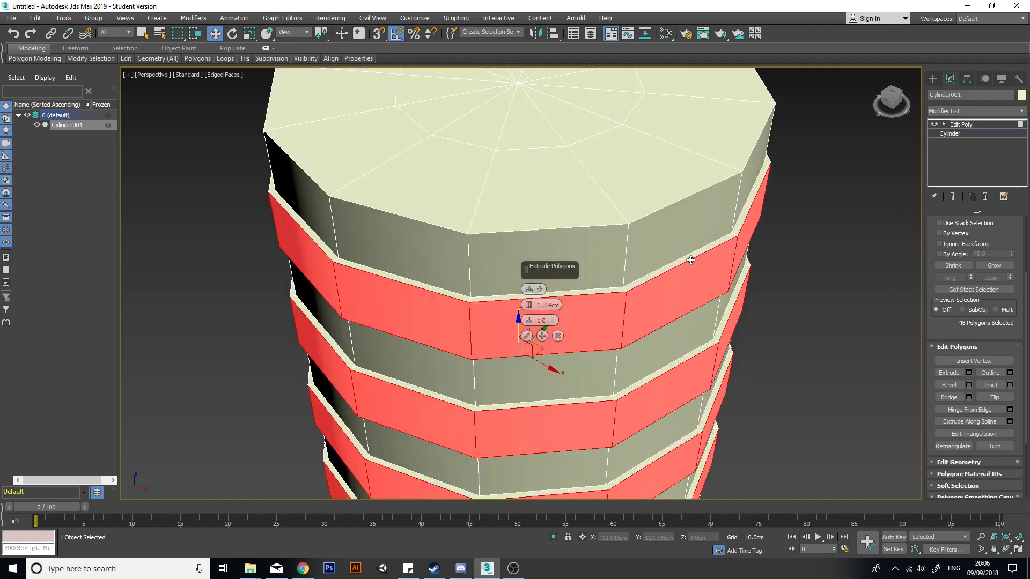
- Try the other extrusion types at a height of about 6.89 cm, return to local normals and set the height to about 2.00 cm
left_click(530, 291)
left_click_drag(529, 305, 531, 304)
left_click(530, 290)
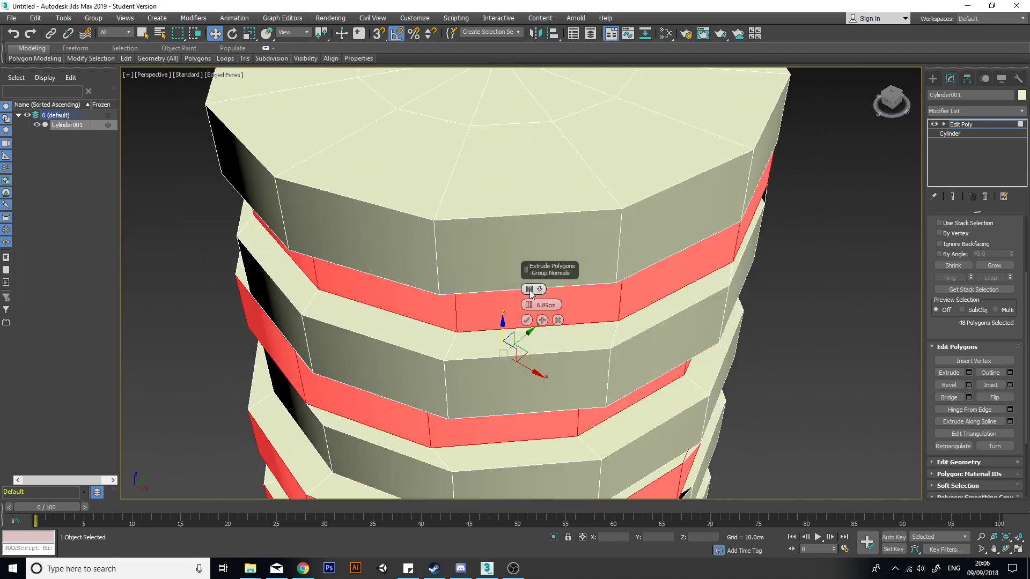
left_click(530, 290)
left_click_drag(528, 305, 526, 325)
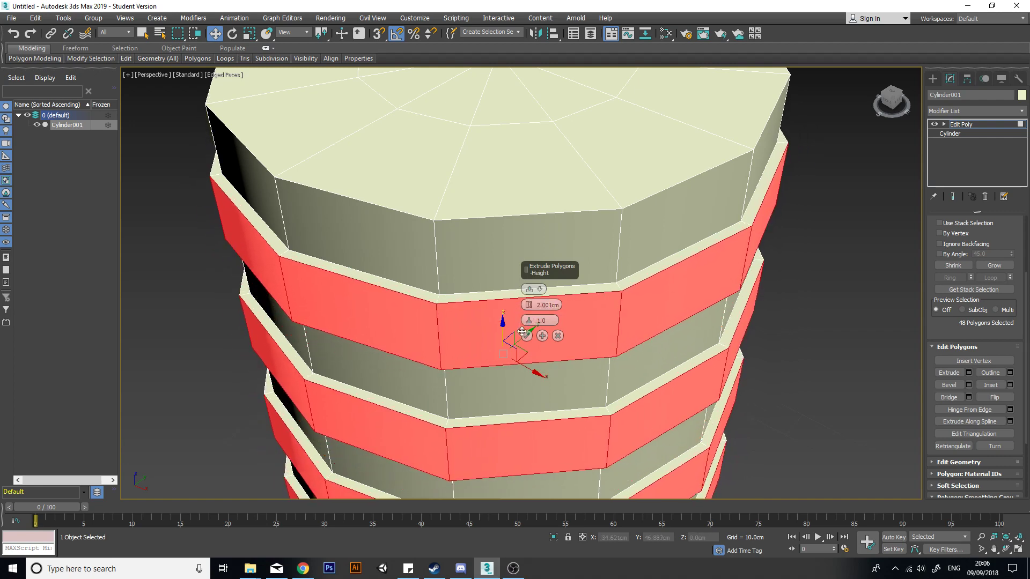
- Confirm the outward extrusion of the four polygon rings and leave polygon sub-object mode
left_click(526, 336)
scroll(618, 355, "down", 10)
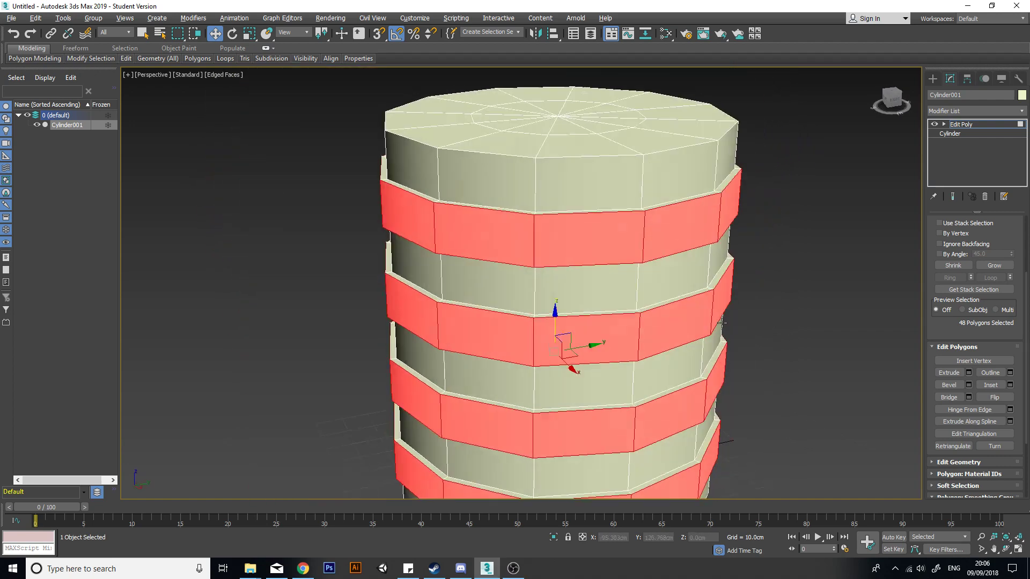
scroll(716, 323, "down", 3)
key("4")
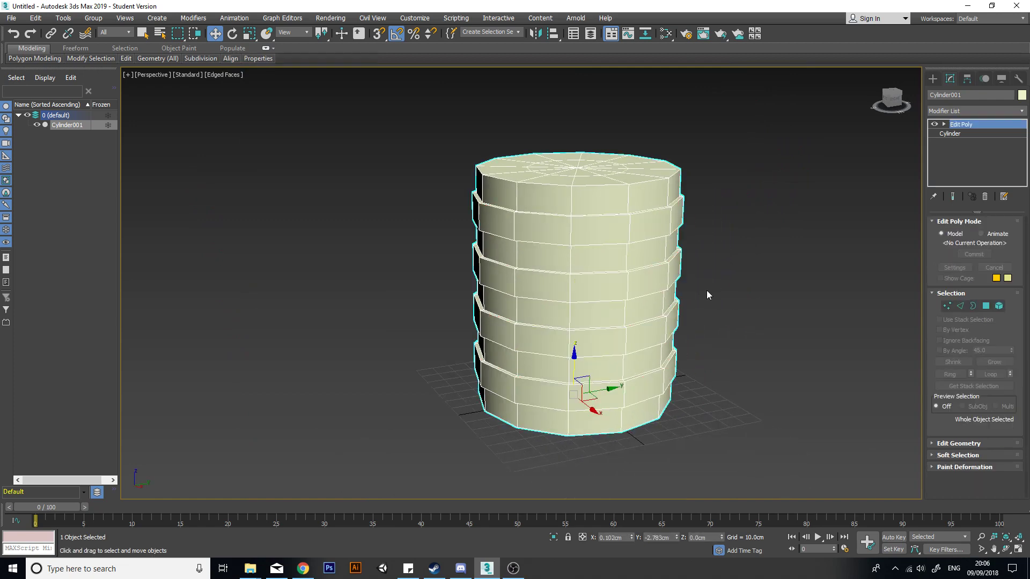
middle_click_drag(693, 208, 683, 233, "alt")
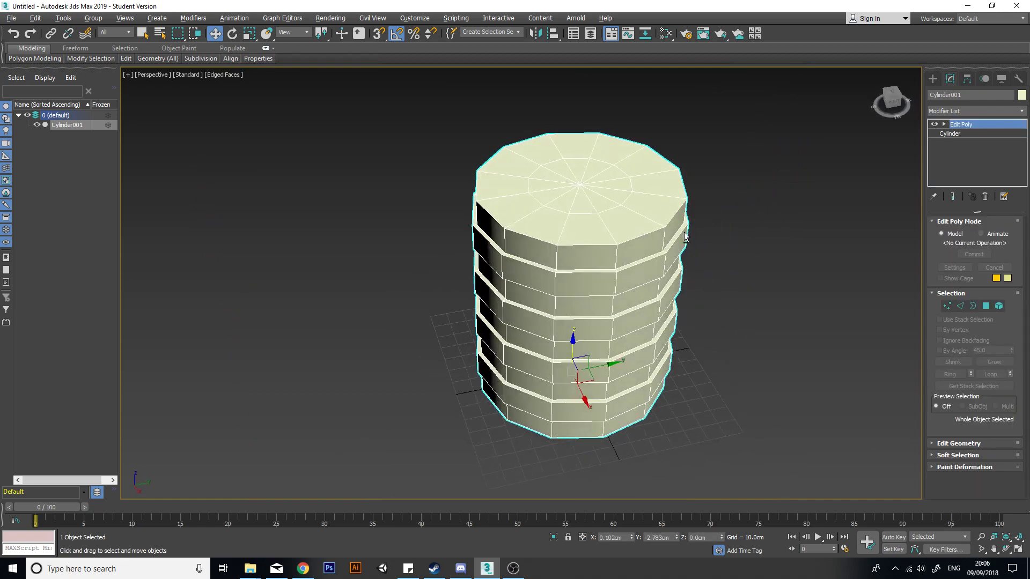
scroll(674, 177, "up", 3)
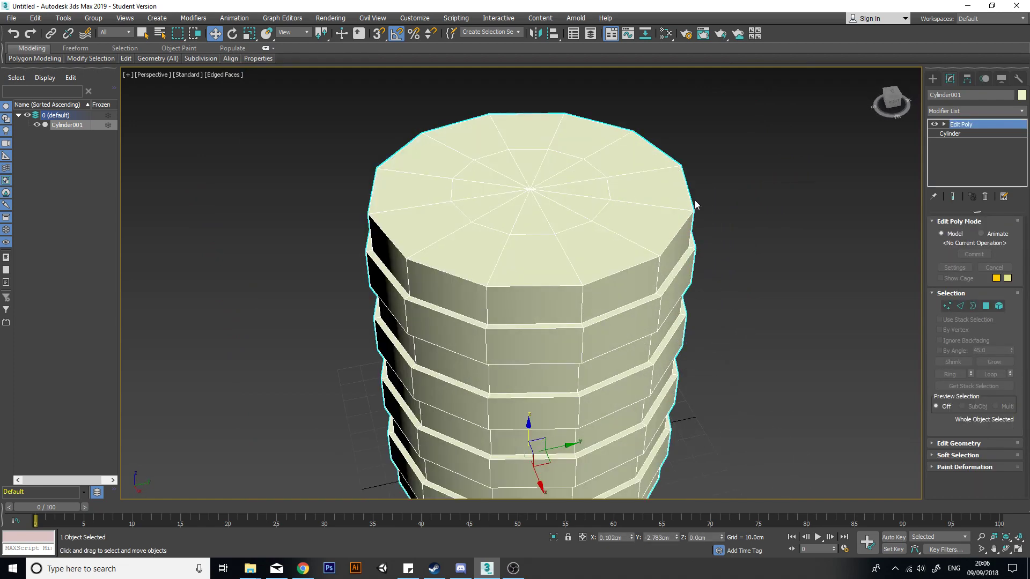
- In edge sub-object mode, select an outer radial edge on the top cap and extend it to its ring through the neighbouring edge
left_click(986, 307)
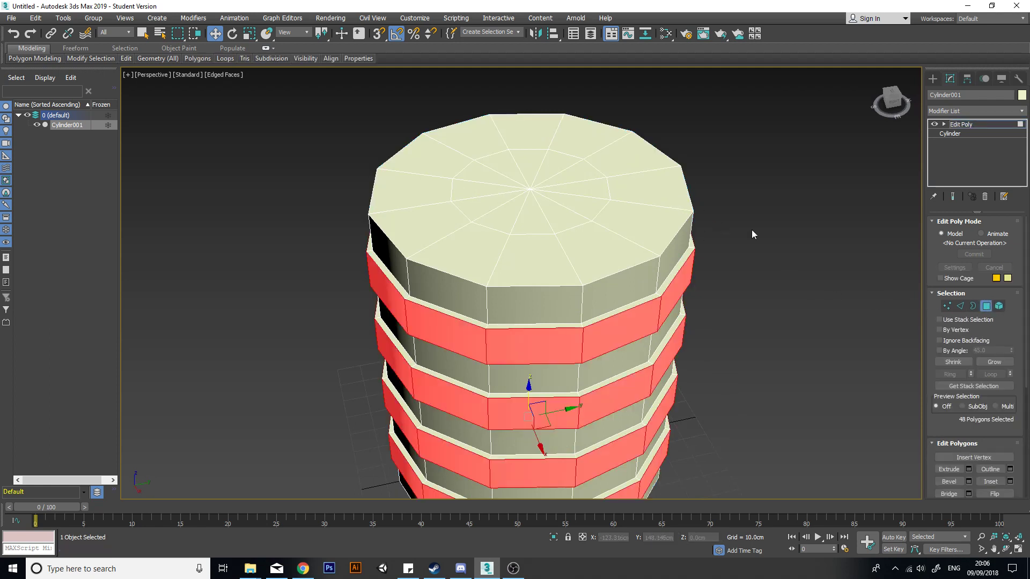
left_click(962, 306)
left_click(659, 207)
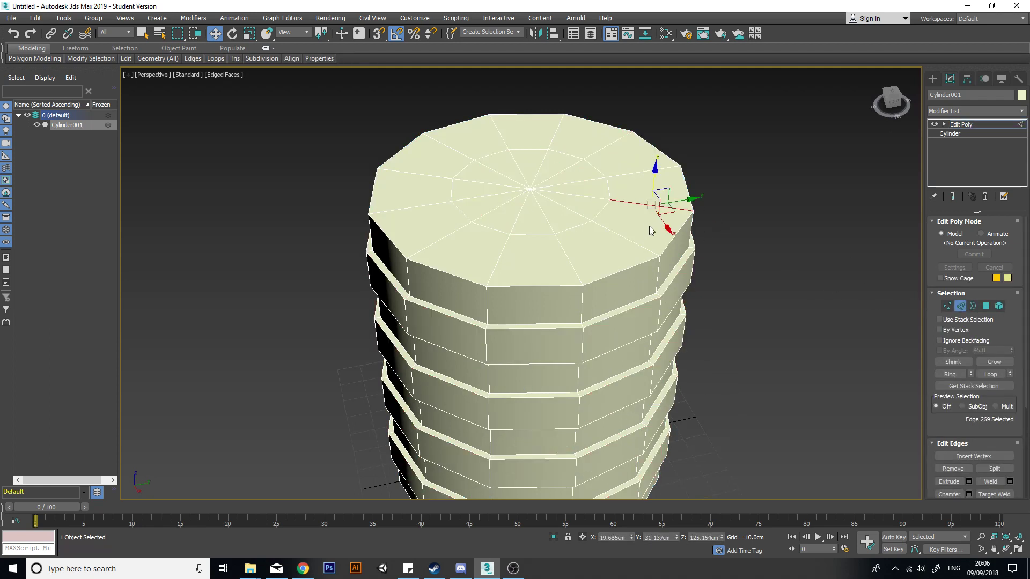
left_click(634, 242, "shift")
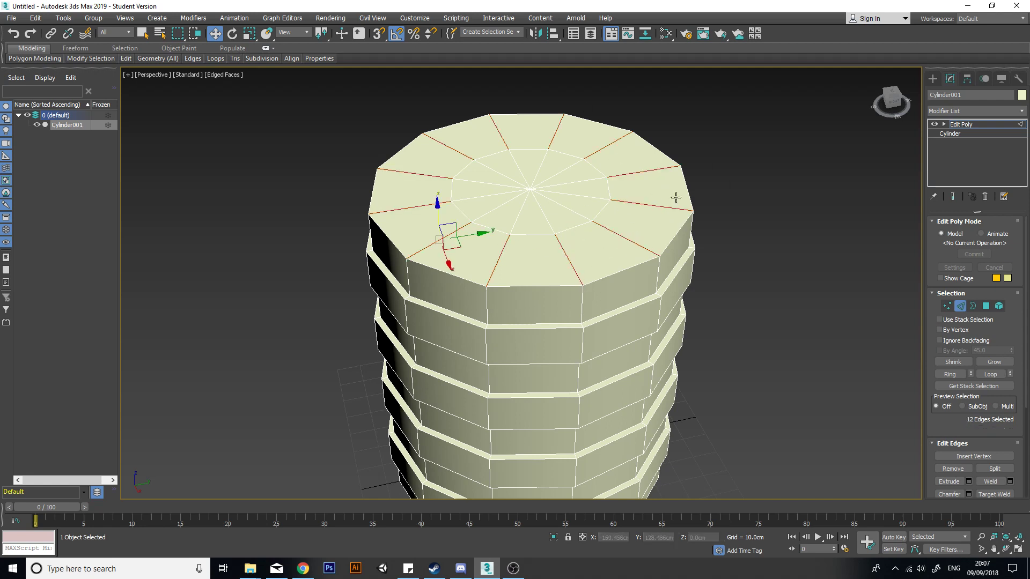
- Reselect a single outer radial edge on the top cap and expand it with the Ring selection
left_click(714, 192)
left_click(672, 209)
scroll(672, 210, "up", 5)
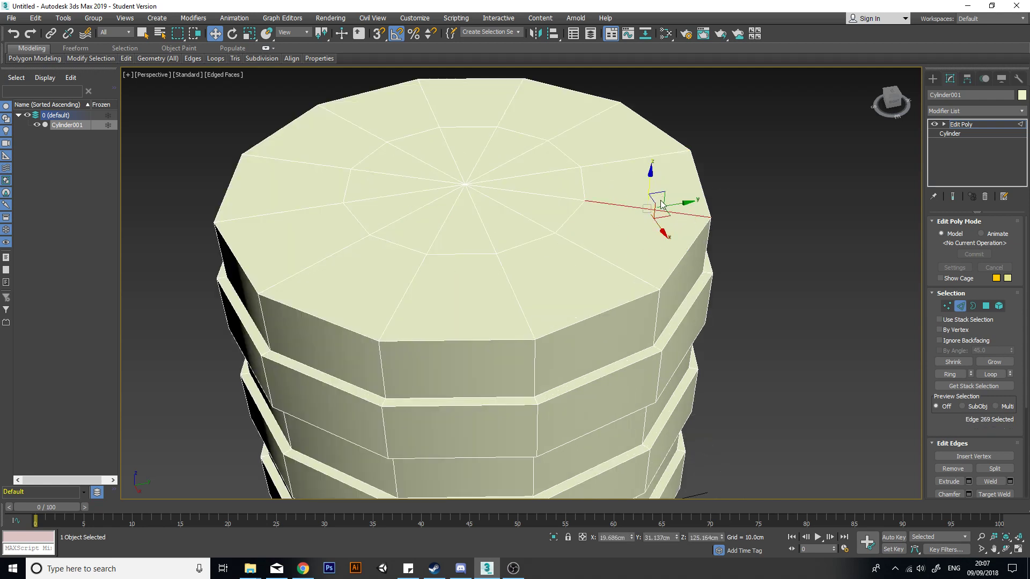
left_click(957, 373)
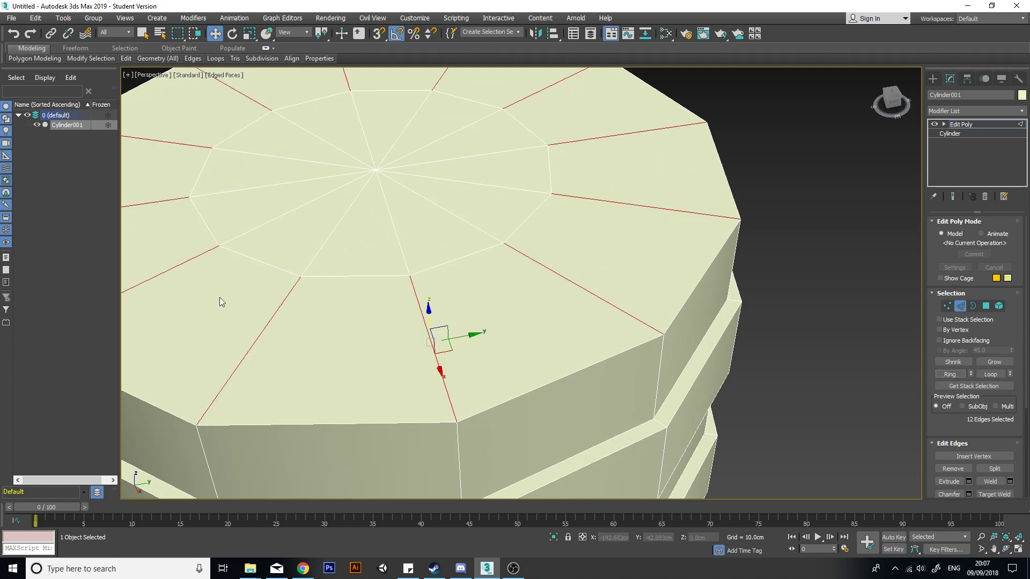
- Clear the selection, pick one outer radial edge on the top cap and expand it with the Loop selection
middle_click_drag(527, 270, 387, 208)
left_click(757, 161)
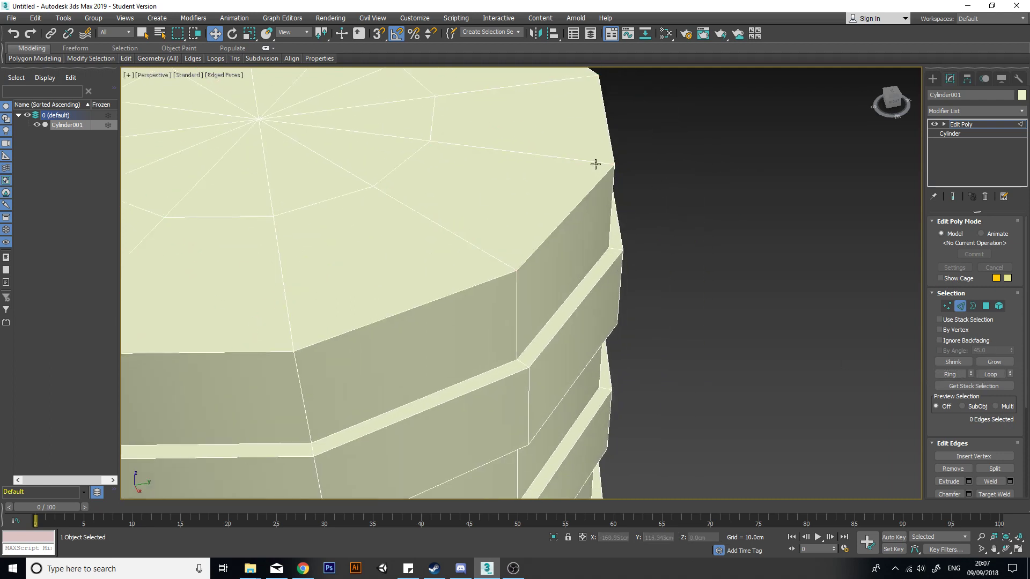
left_click(595, 164)
scroll(623, 228, "down", 6)
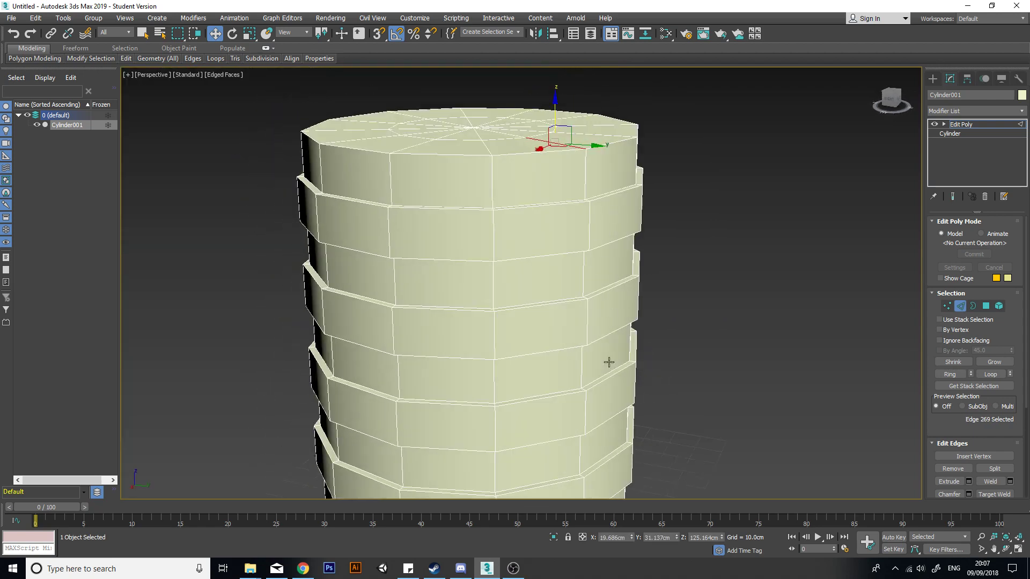
left_click(993, 374)
scroll(681, 231, "down", 3)
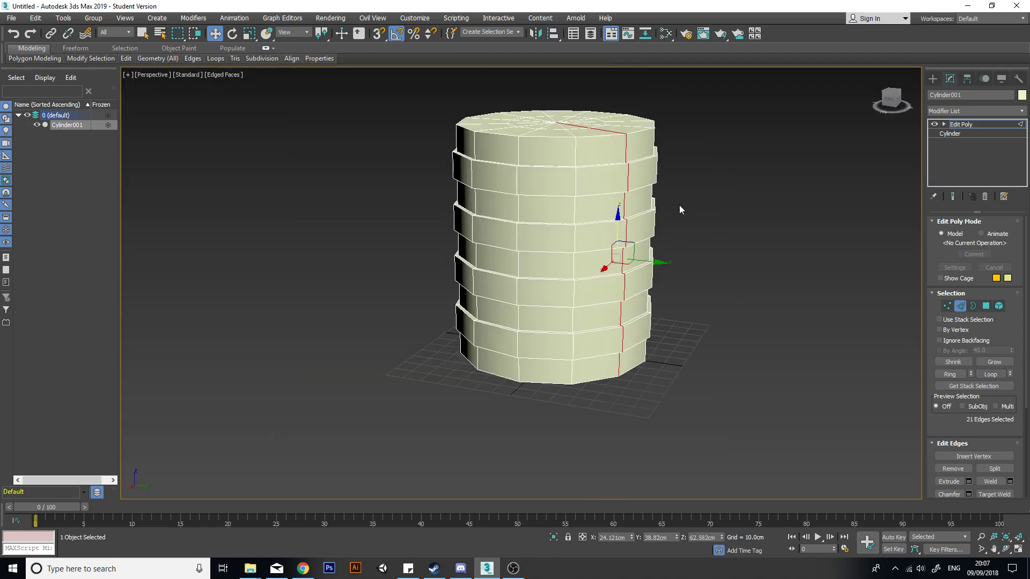
middle_click_drag(679, 205, 604, 265, "alt")
- Try the Loop and Ring selections on a horizontal edge of the uppermost extruded band, then clear the selection
left_click(601, 272)
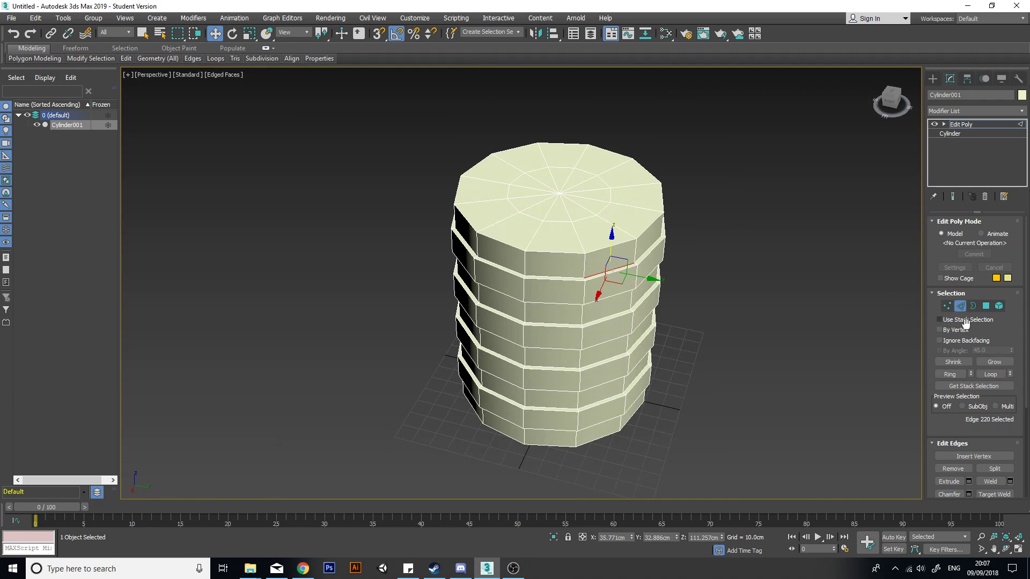
left_click(993, 374)
left_click(950, 375)
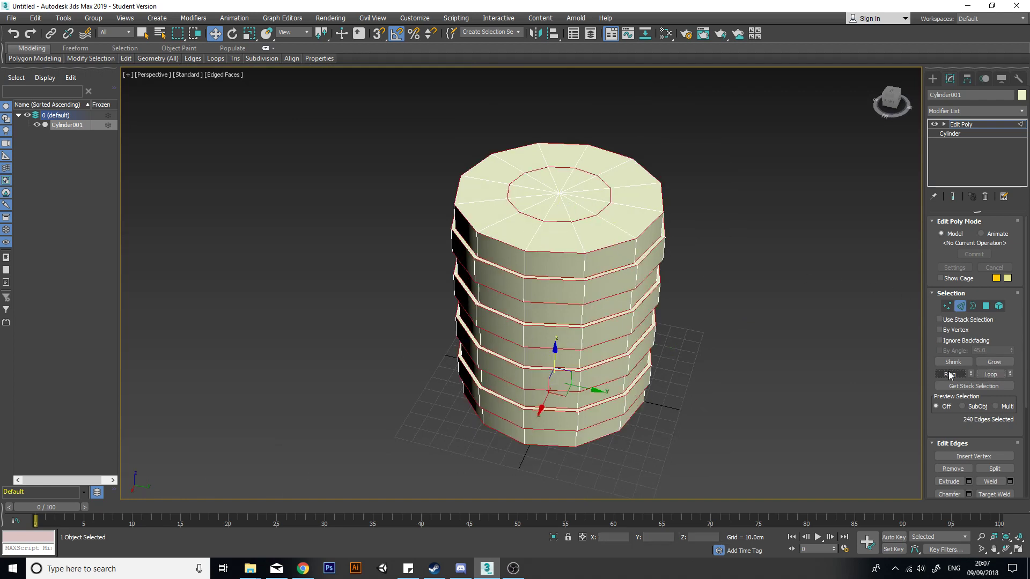
left_click(735, 301)
left_click(619, 268)
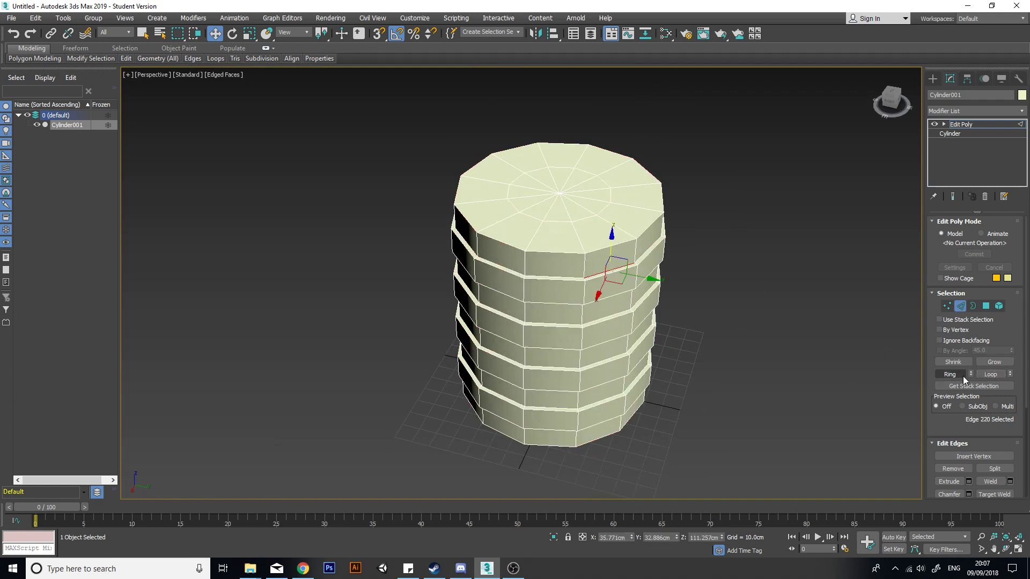
left_click(964, 377)
left_click(730, 303)
- Loop-select again from an outer radial edge near the front of the top cap
scroll(561, 233, "up", 4)
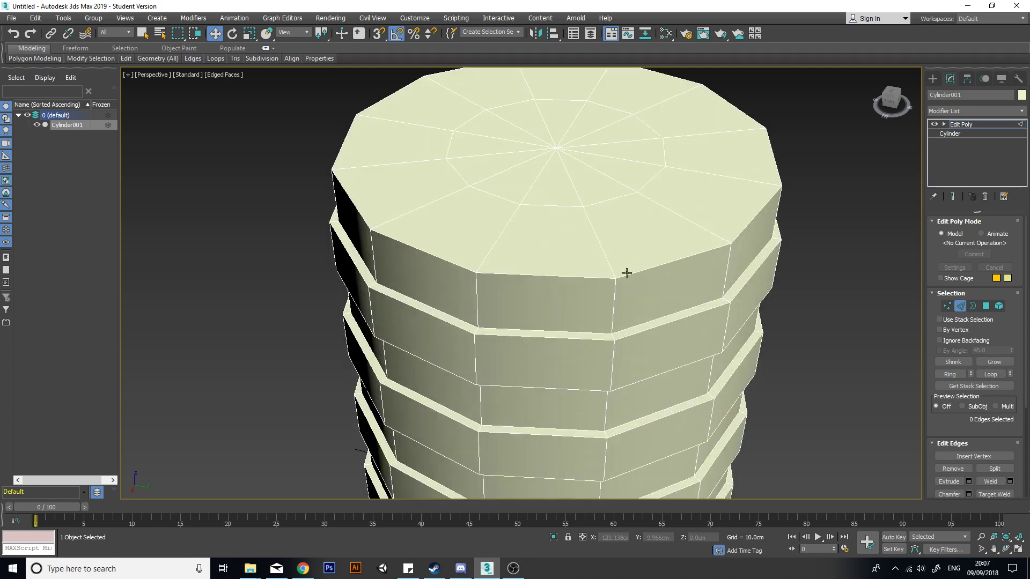
left_click(670, 214)
left_click(990, 374)
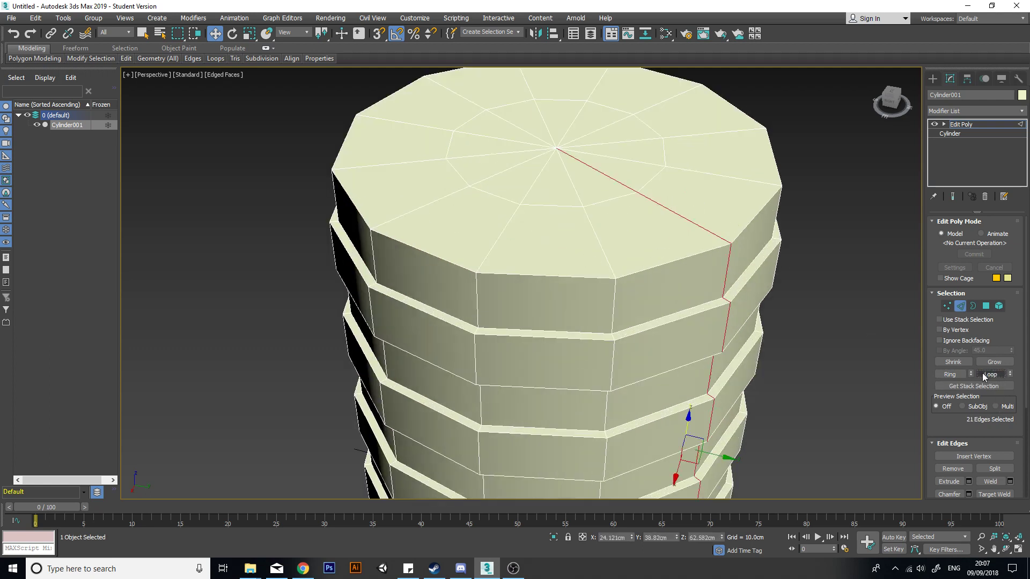
- Ring-select the outer radial edges of the top cap and connect them with a new edge loop
left_click(712, 231)
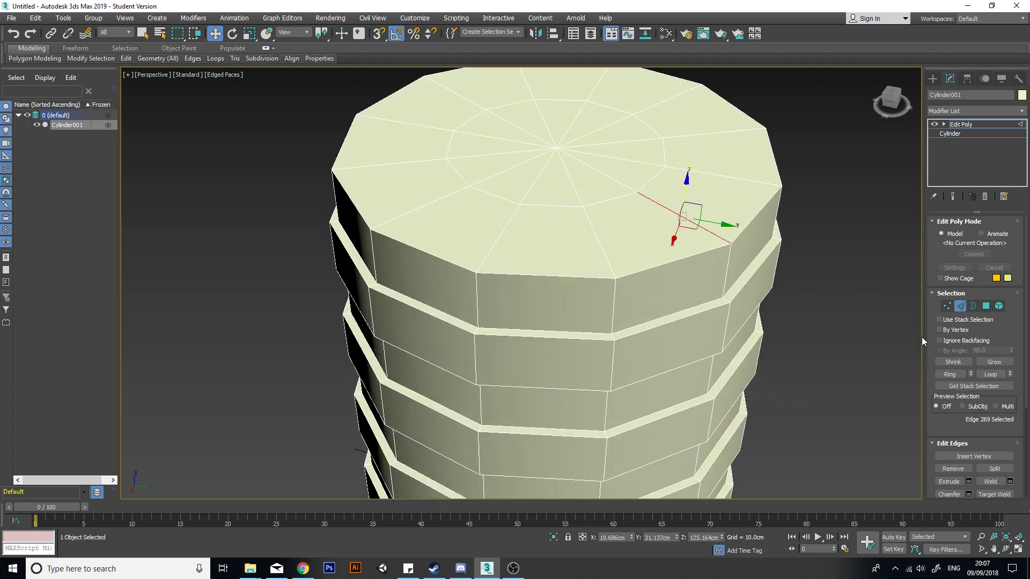
left_click(948, 375)
middle_click_drag(790, 203, 770, 229, "alt")
left_click_drag(953, 433, 951, 306)
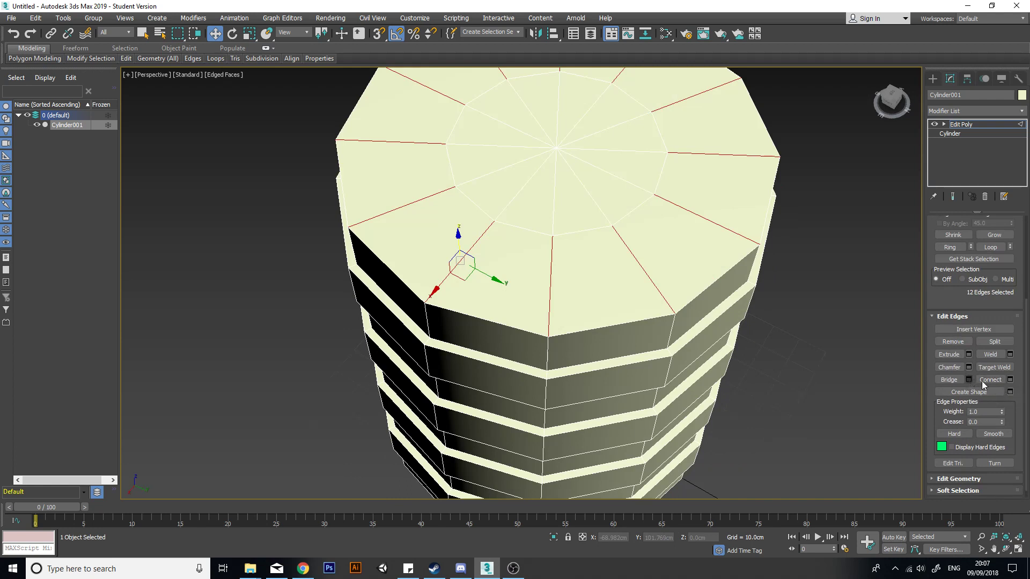
left_click(999, 382)
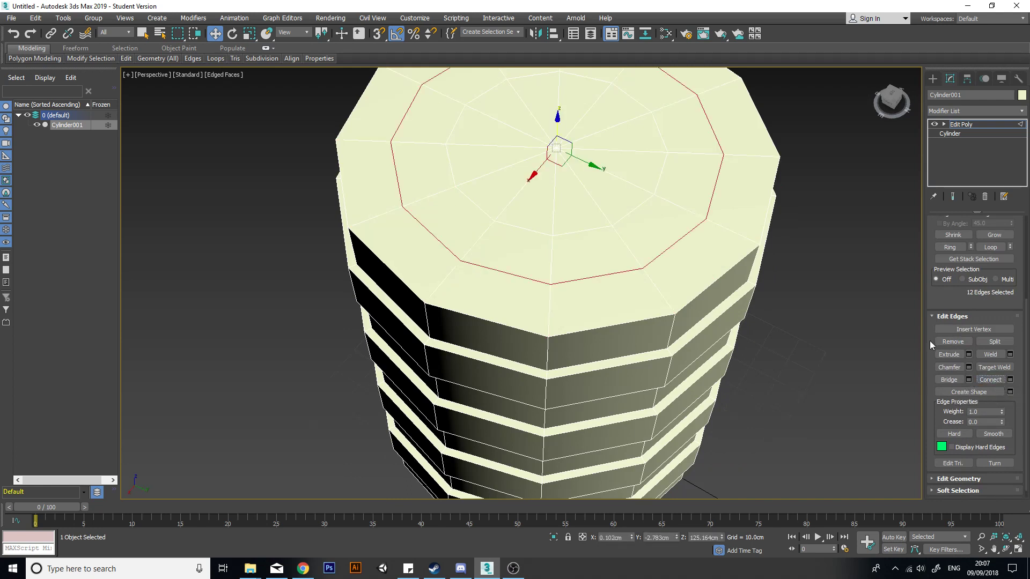
- In the Connect Edges settings, slide the top cap's new loop to about 86, close to the outer rim, and confirm
scroll(578, 240, "down", 4)
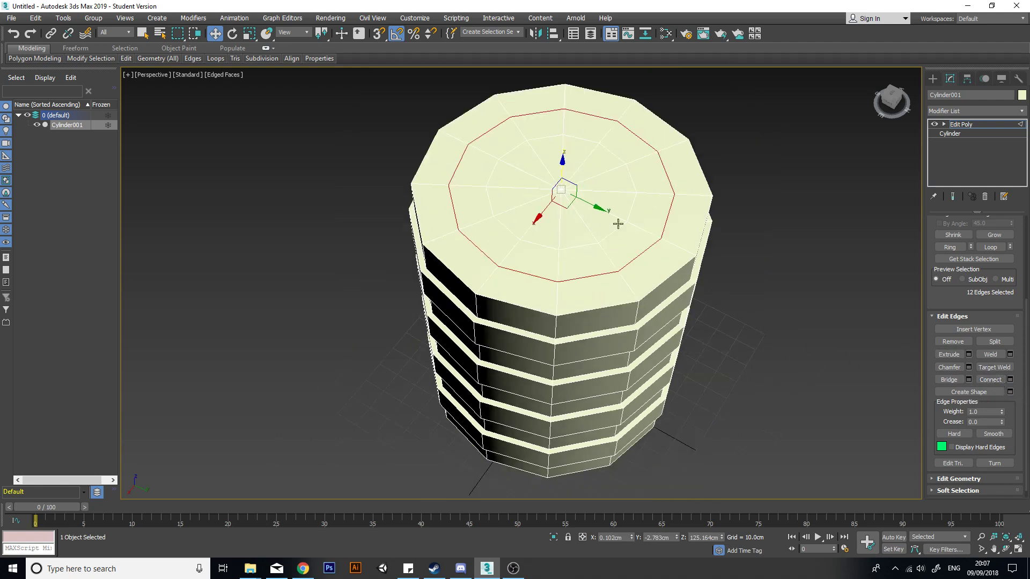
left_click(1010, 379)
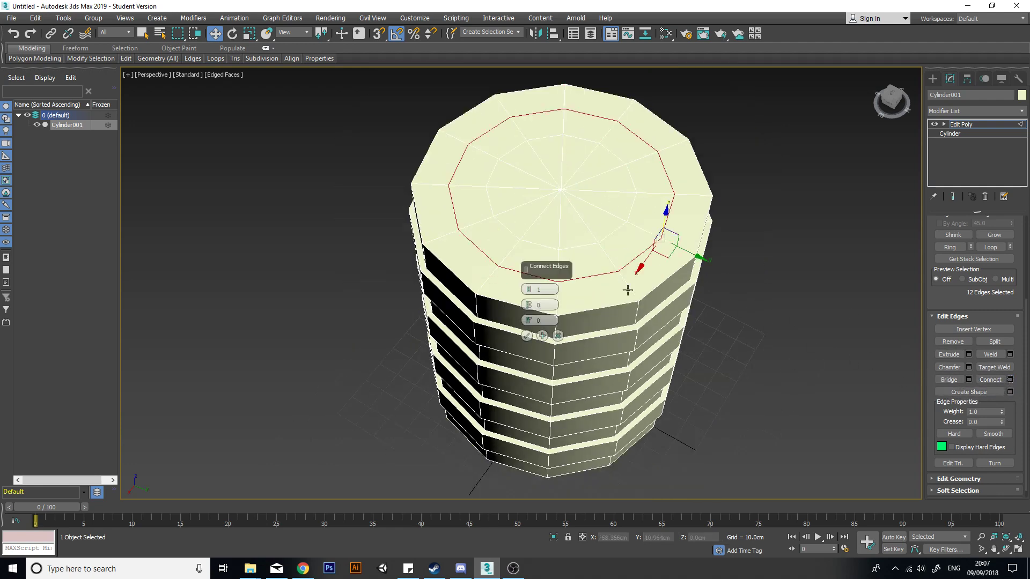
left_click_drag(531, 324, 476, 141)
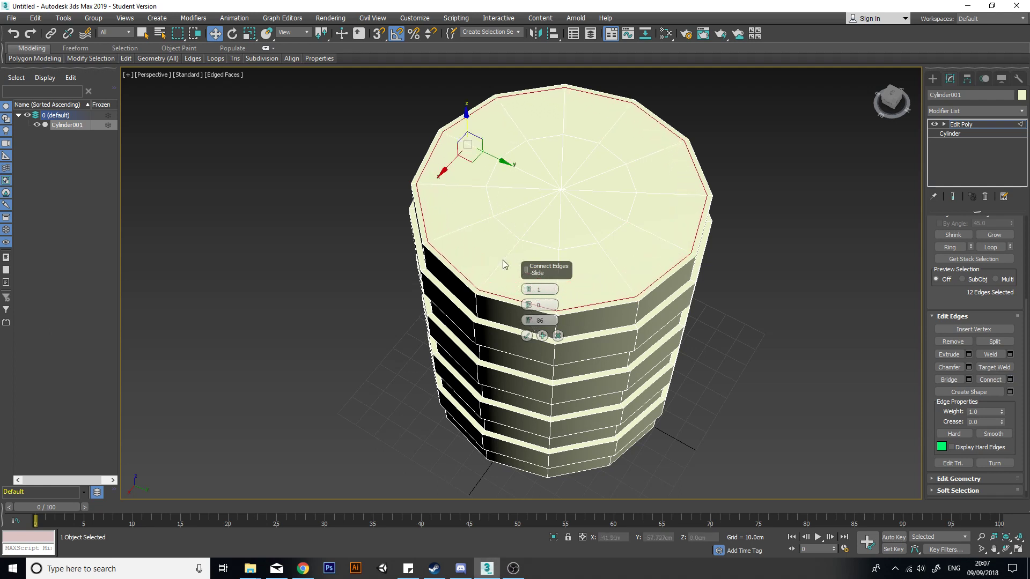
left_click(528, 323)
scroll(676, 265, "up", 5)
middle_click_drag(671, 265, 566, 321, "alt")
left_click(527, 336)
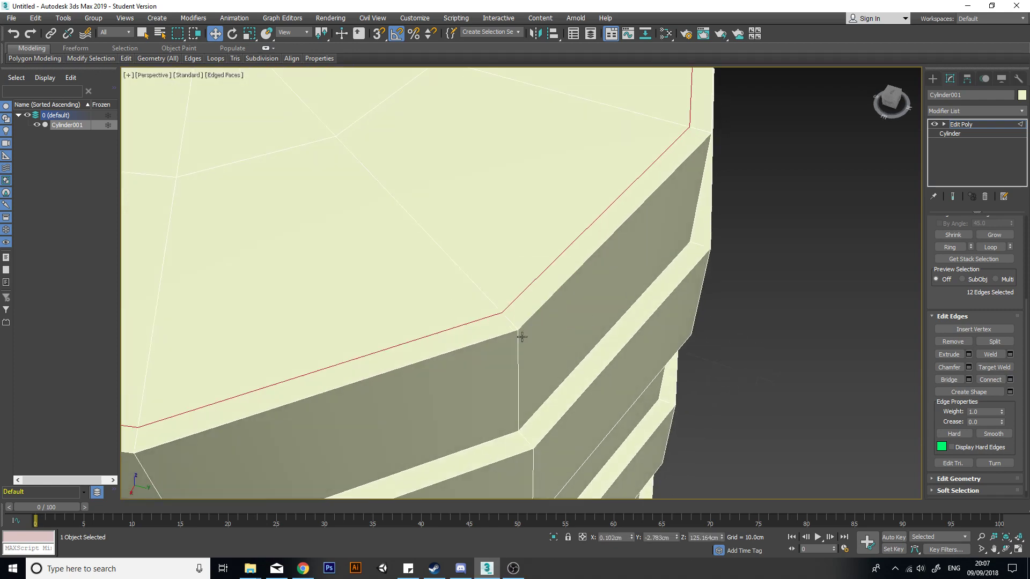
- Hide the grid and select the full ring of outer radial edges on the cylinder's bottom cap
scroll(559, 301, "down", 8)
middle_click_drag(557, 369, 545, 223, "alt")
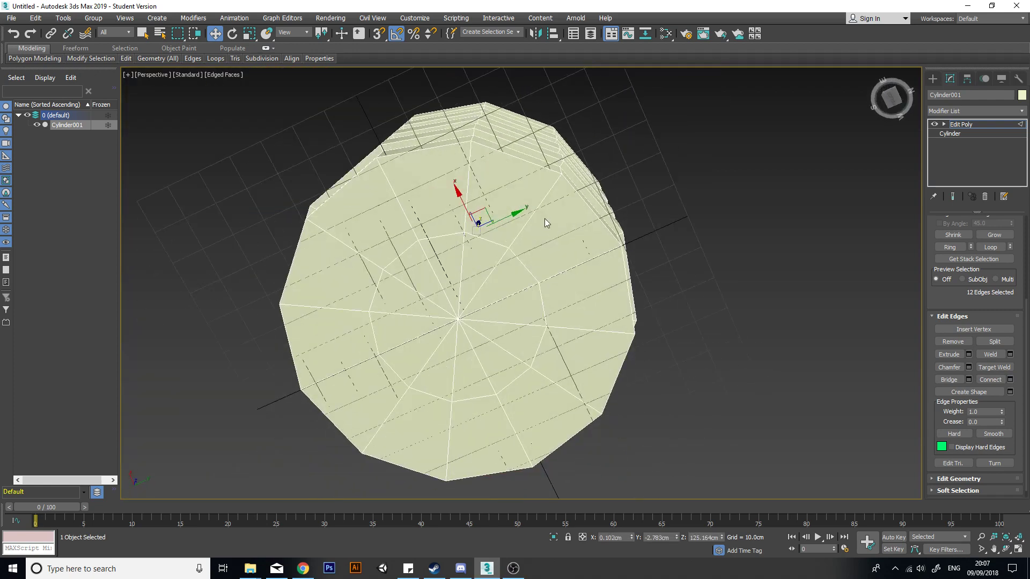
left_click(538, 208)
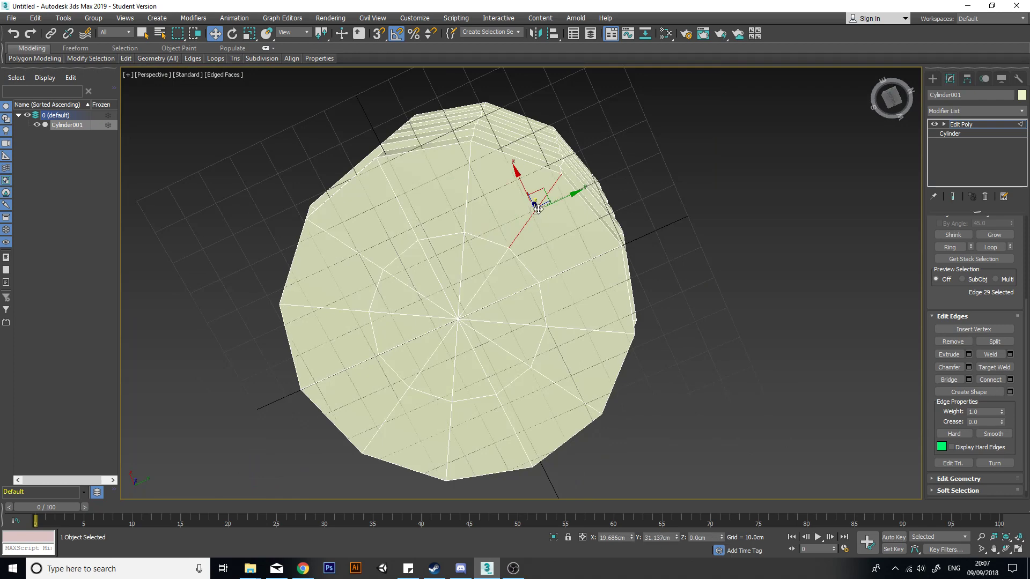
key("g")
scroll(530, 221, "up", 3)
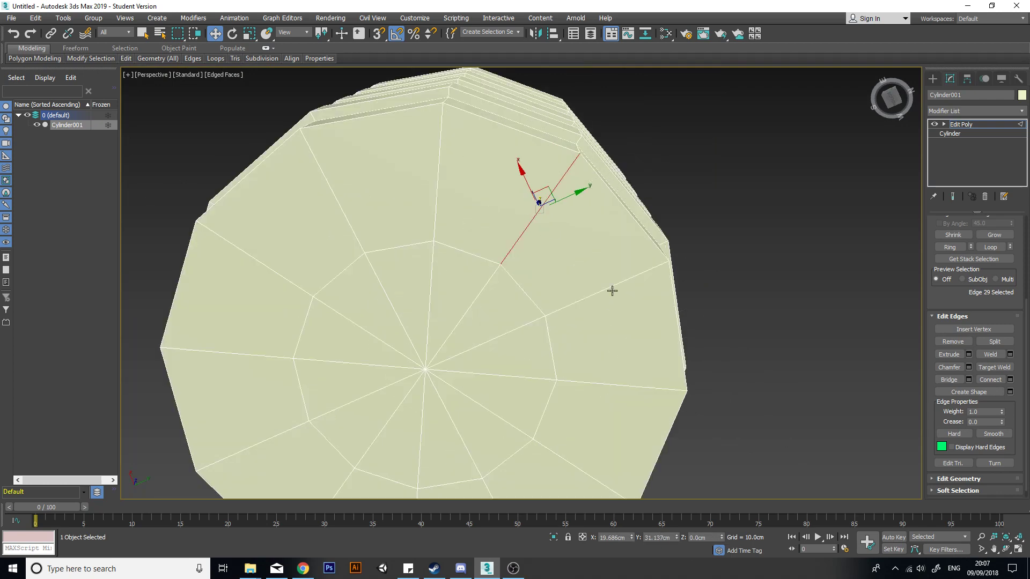
left_click(622, 283, "shift")
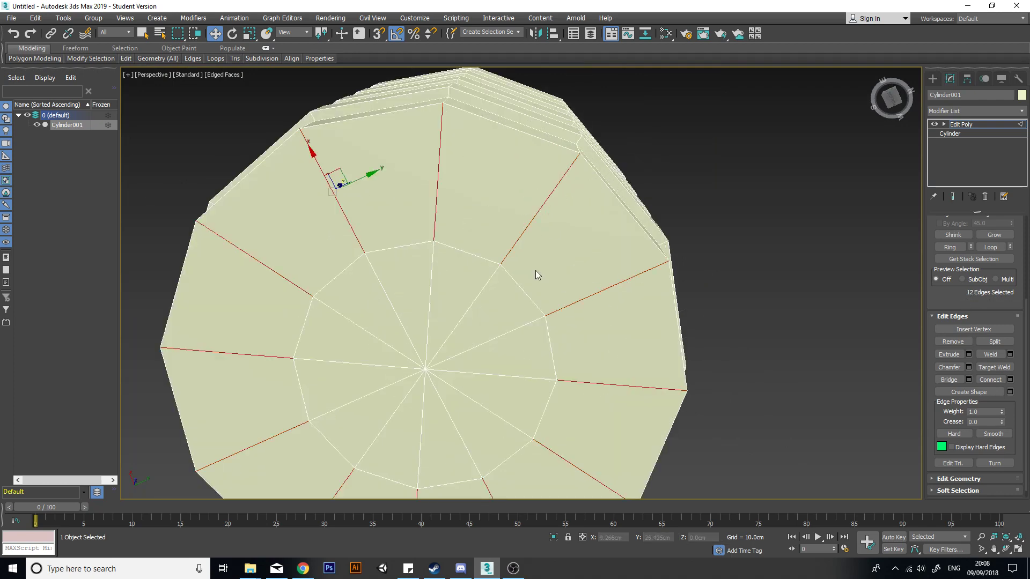
- Connect the bottom cap's radial edges with one segment, slide the new loop close to the outer rim and confirm
scroll(536, 266, "down", 3)
left_click(1010, 380)
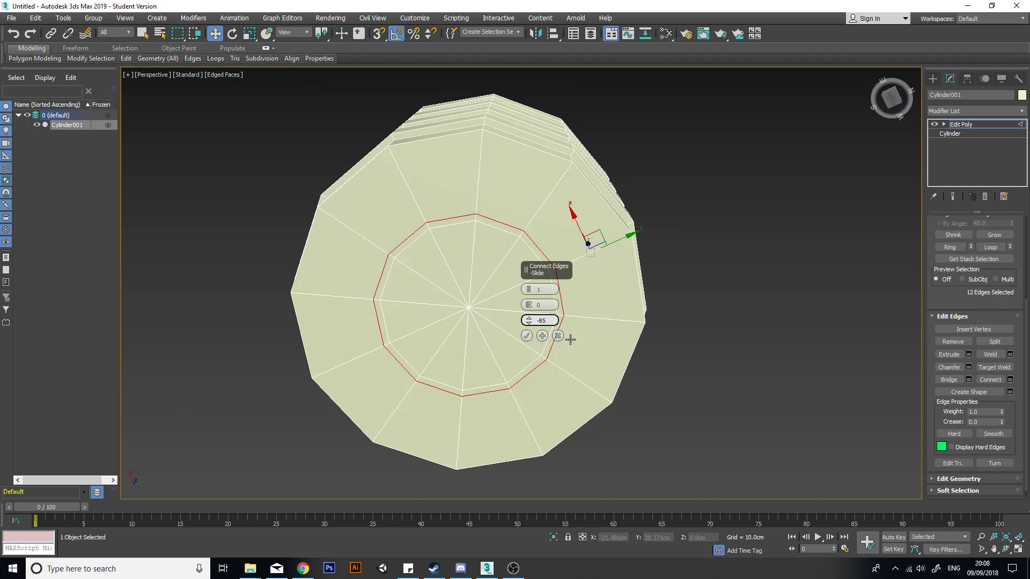
left_click(527, 336)
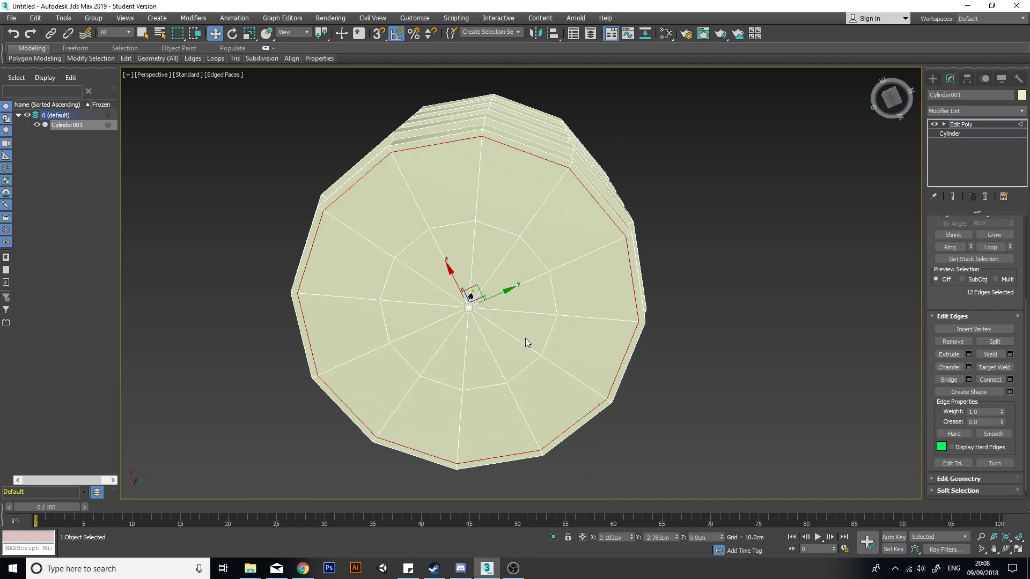
middle_click_drag(611, 222, 524, 209, "alt")
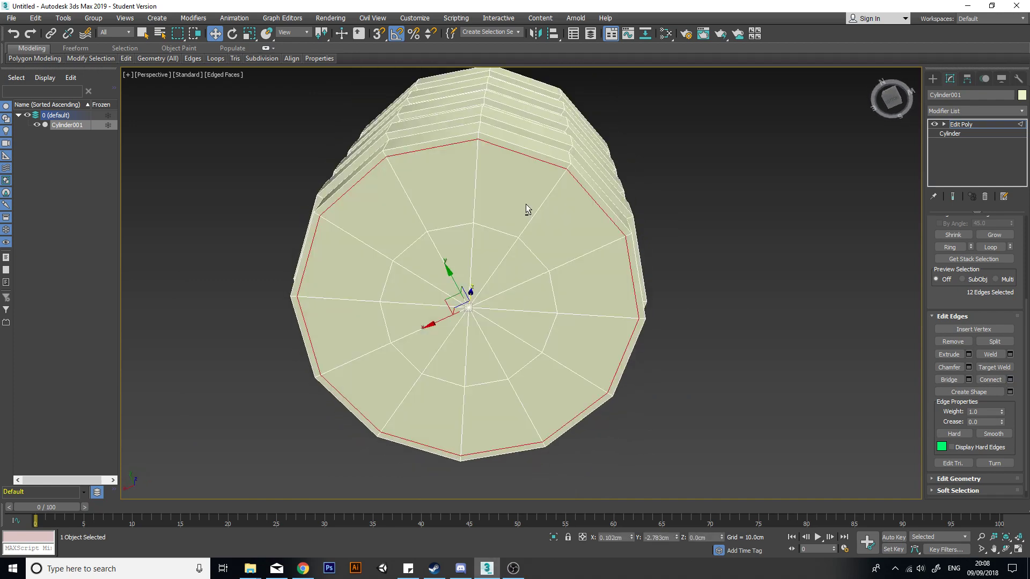
- Select the centre vertices of the bottom and top caps and convert the selection to polygons
key("1")
left_click(471, 305)
scroll(557, 126, "down", 4)
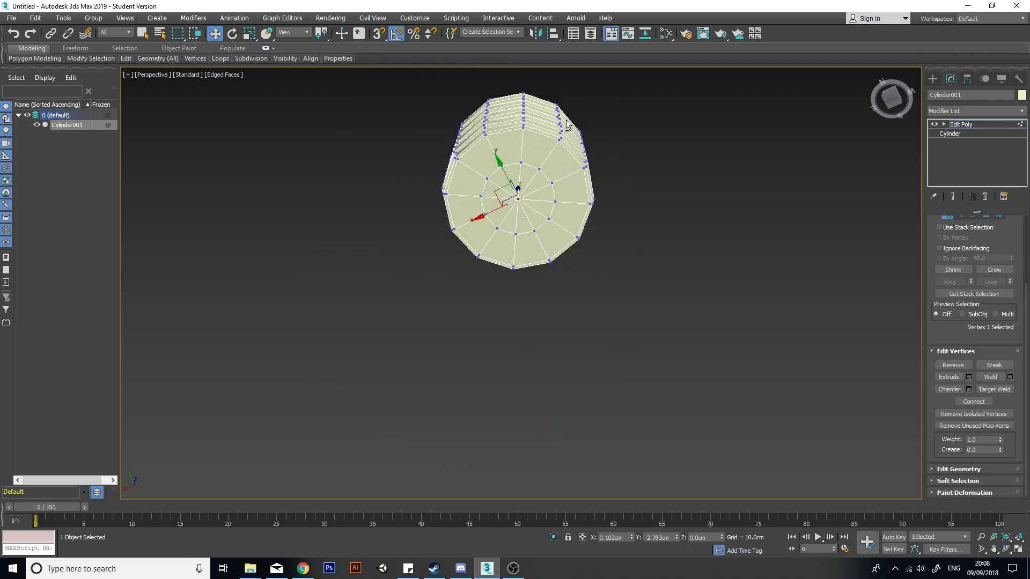
middle_click_drag(557, 126, 633, 228, "alt")
scroll(546, 183, "down", 2)
scroll(555, 224, "up", 5)
left_click(553, 236, "ctrl")
scroll(633, 228, "down", 2)
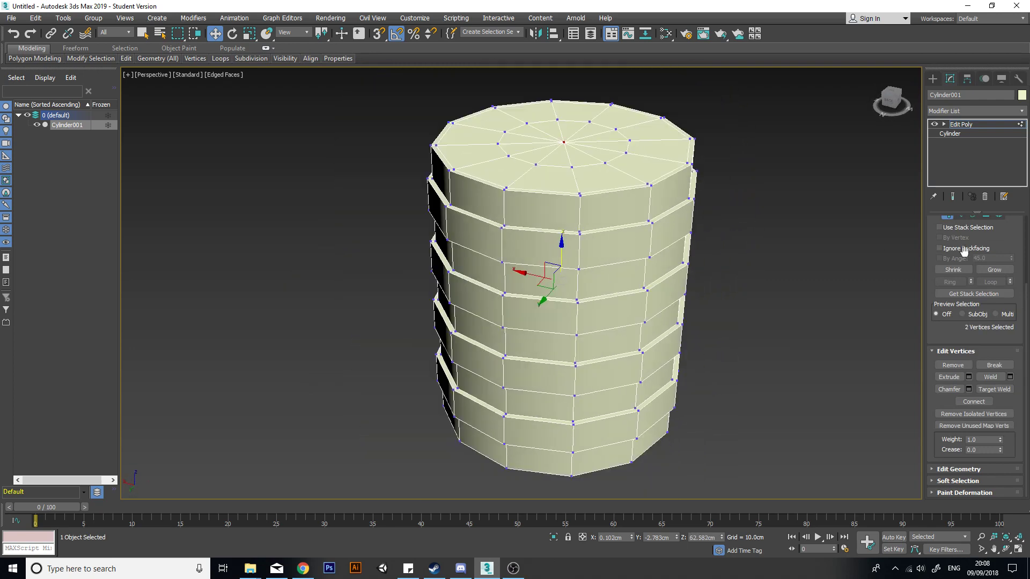
scroll(965, 251, "up", 3)
left_click(986, 274, "ctrl")
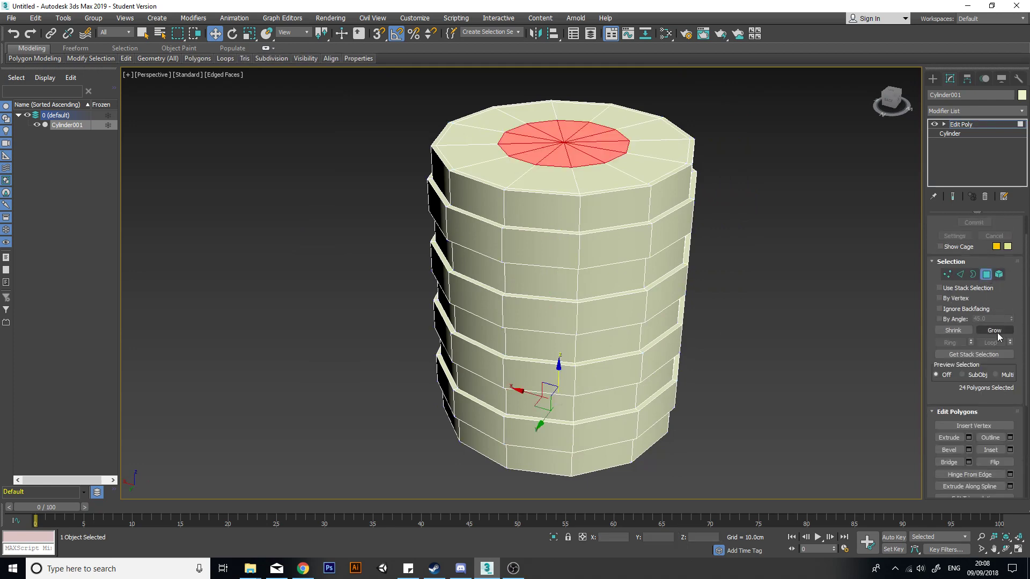
- Grow the selection to the polygons inside both cap rims, extrude them inward by about -2.3 cm, confirm and deselect
left_click(997, 332)
middle_click_drag(814, 329, 715, 283, "alt")
left_click(969, 437)
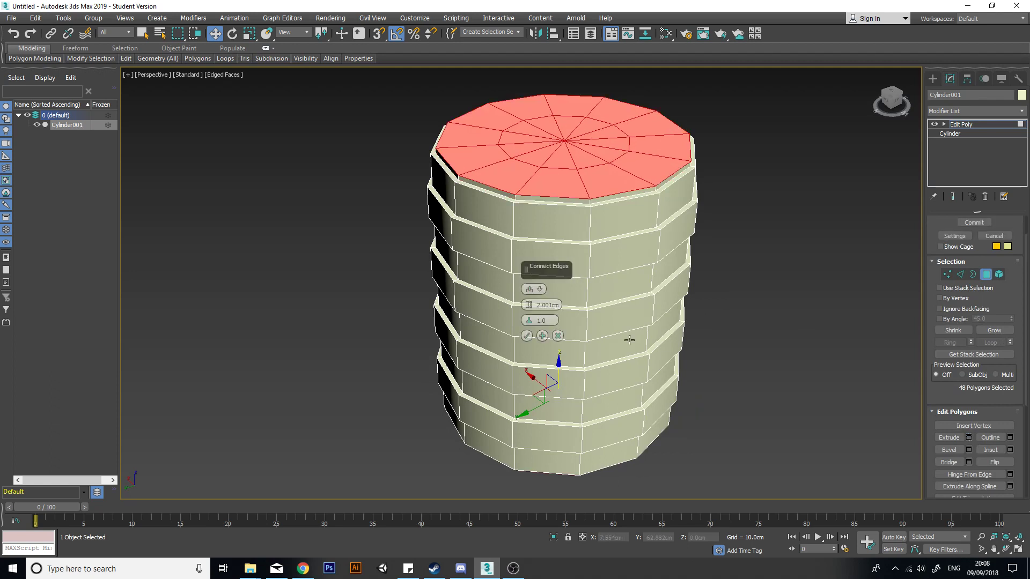
mouse_move(529, 305)
left_mouse_down()
mouse_move(521, 196)
mouse_move(533, 344)
mouse_move(547, 307)
left_mouse_up()
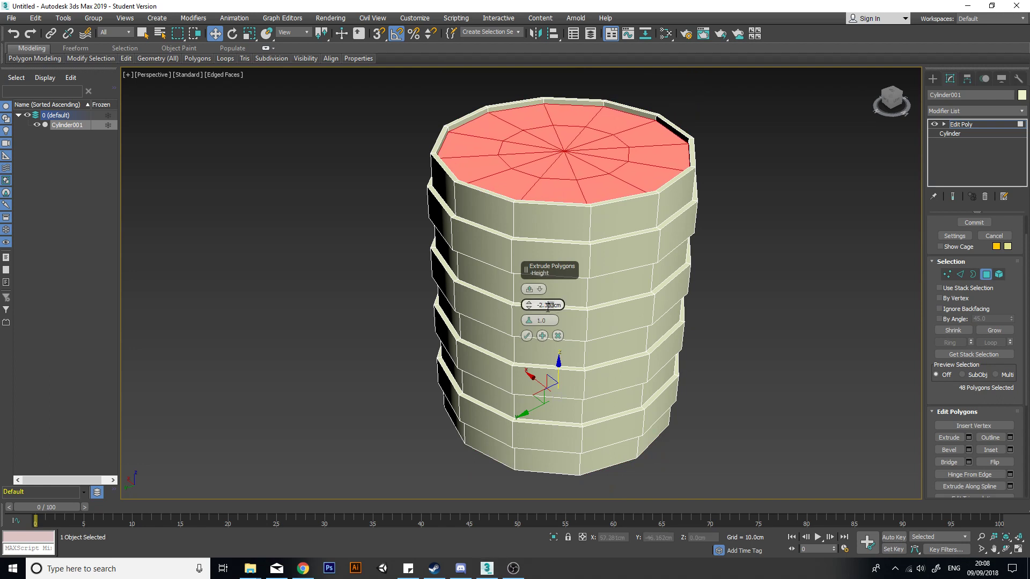
left_click(526, 338)
middle_click_drag(628, 211, 588, 272, "alt")
left_click(782, 163)
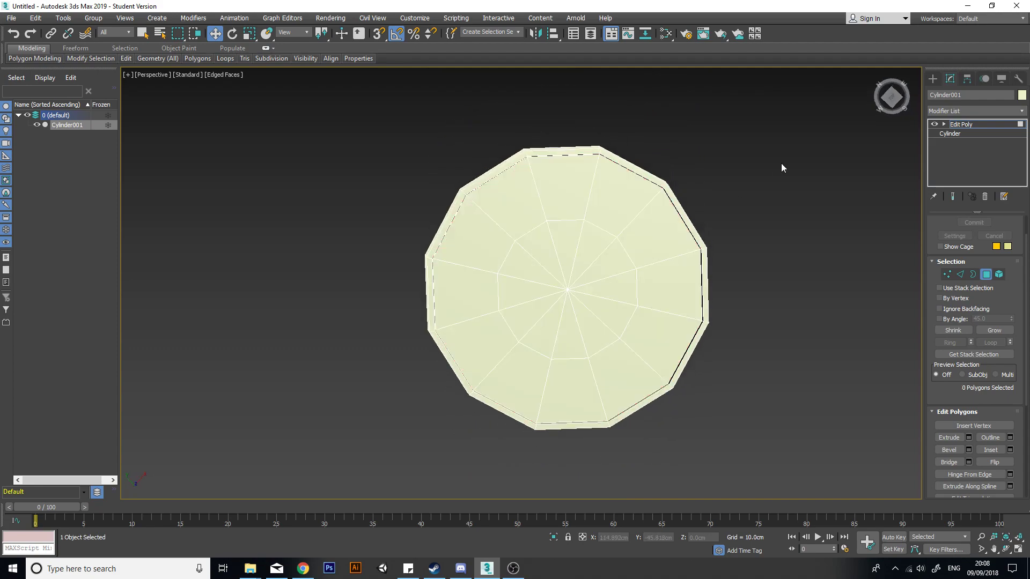
scroll(627, 318, "up", 3)
middle_click_drag(626, 320, 666, 252, "alt")
scroll(657, 252, "down", 5)
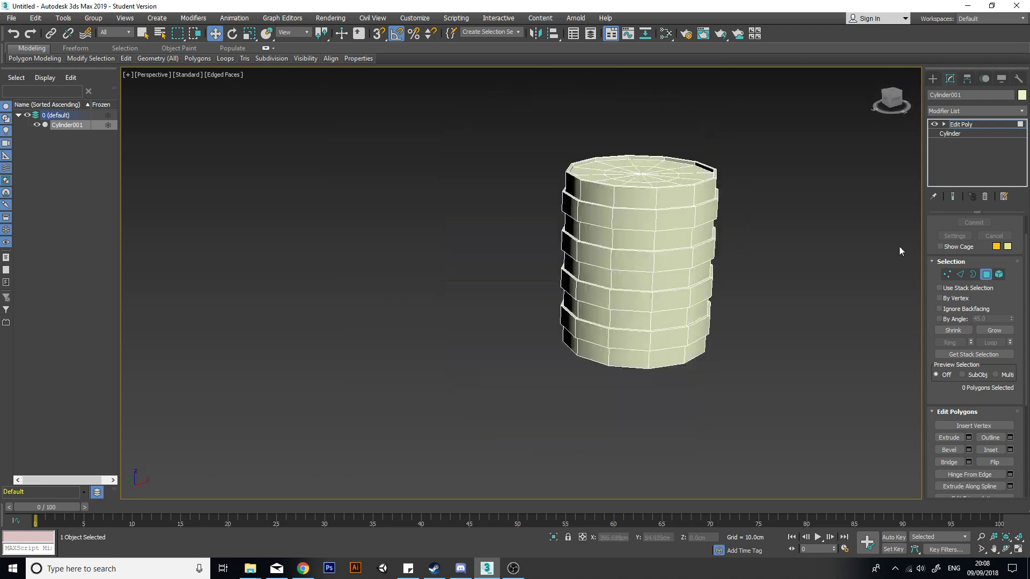
- Leave polygon editing and apply a Taper modifier to the whole cylinder with an amount of -0.39
left_click(978, 273)
middle_click_drag(825, 288, 631, 255, "alt")
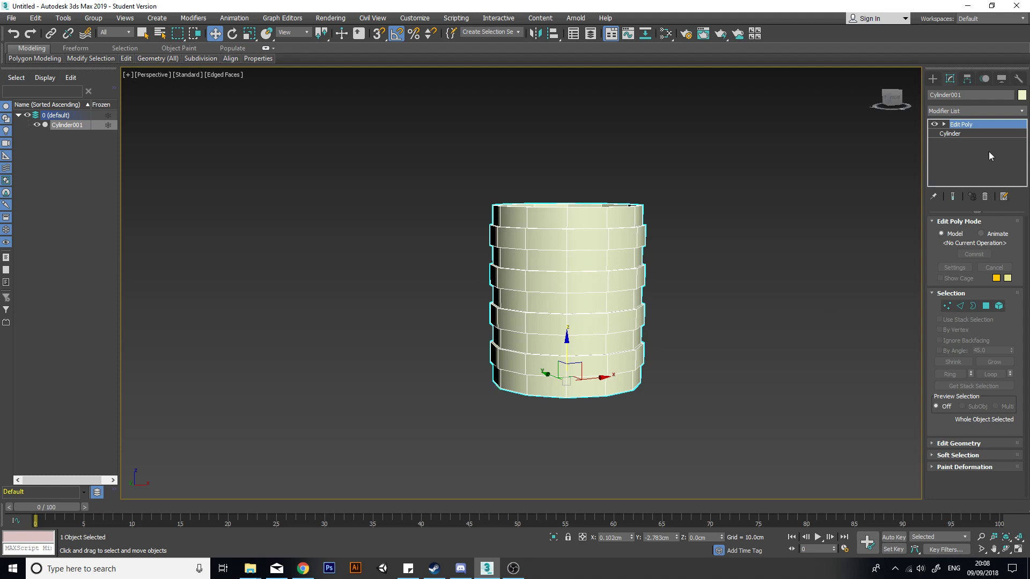
left_click(1023, 111)
key("t")
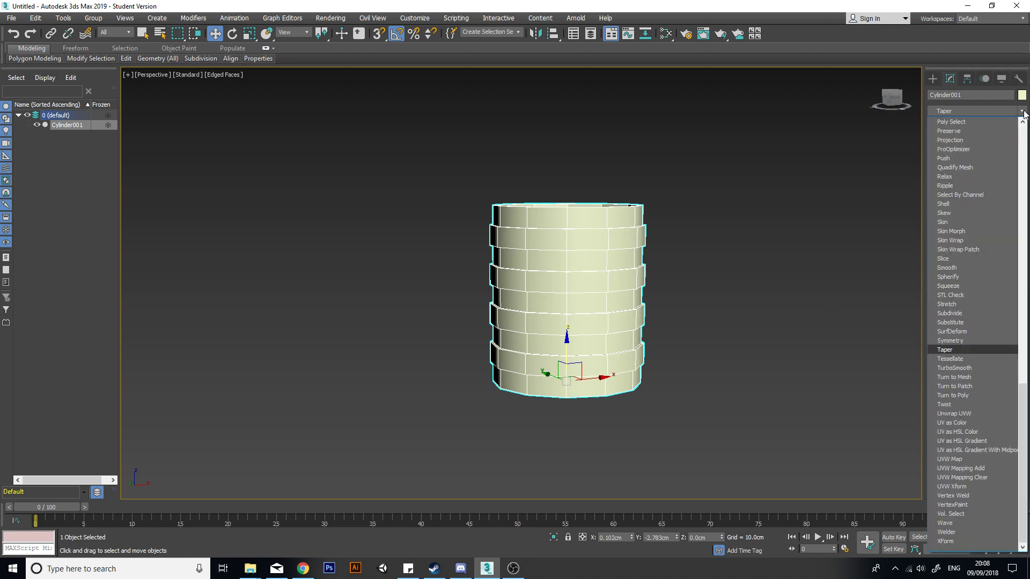
key("Return")
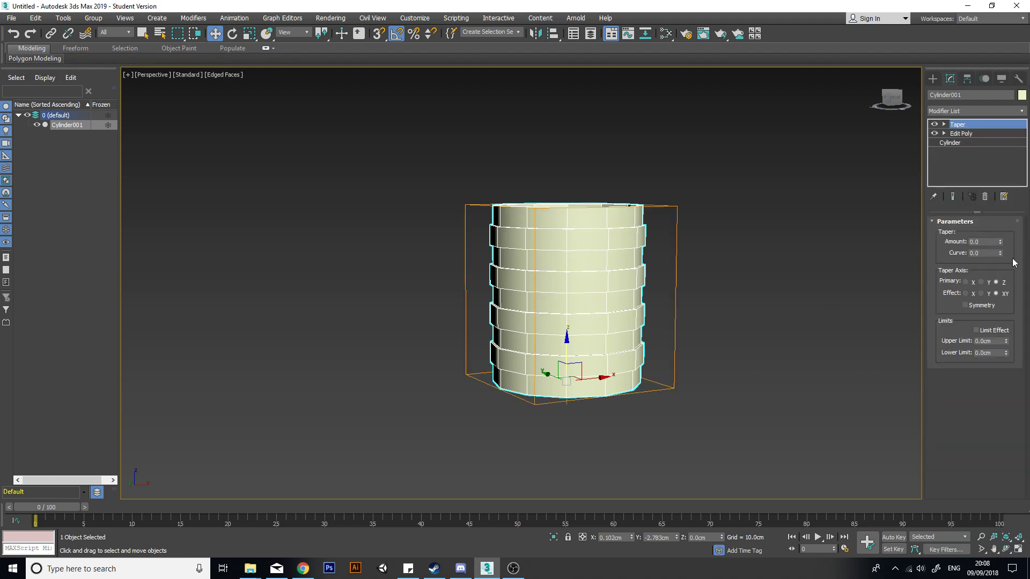
mouse_move(1002, 243)
left_mouse_down()
mouse_move(1003, 231)
mouse_move(1005, 263)
mouse_move(1003, 253)
left_mouse_up()
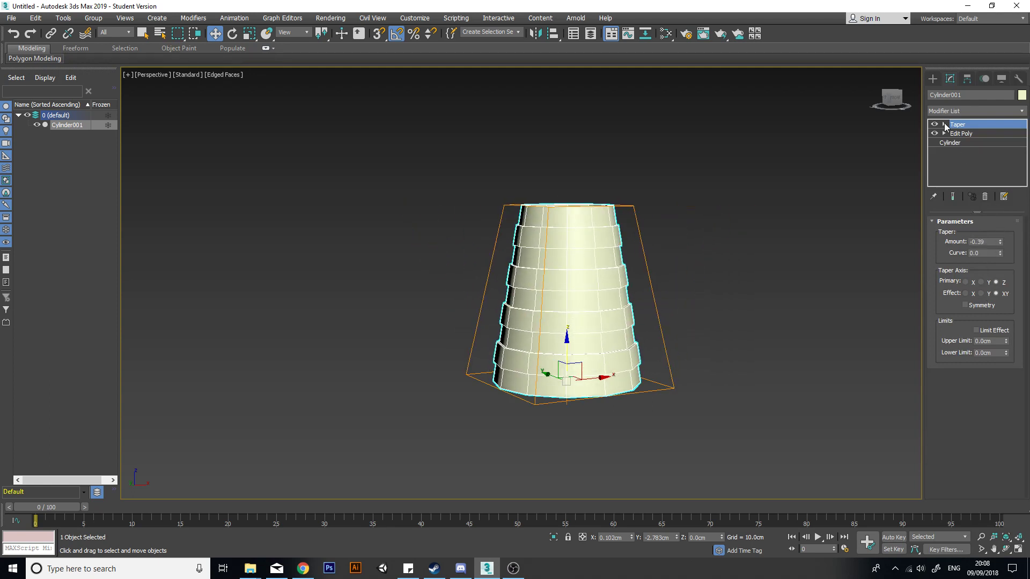
- Turn on Symmetry for the taper and move its center up to the cylinder's mid-height
left_click(944, 124)
left_click(965, 142)
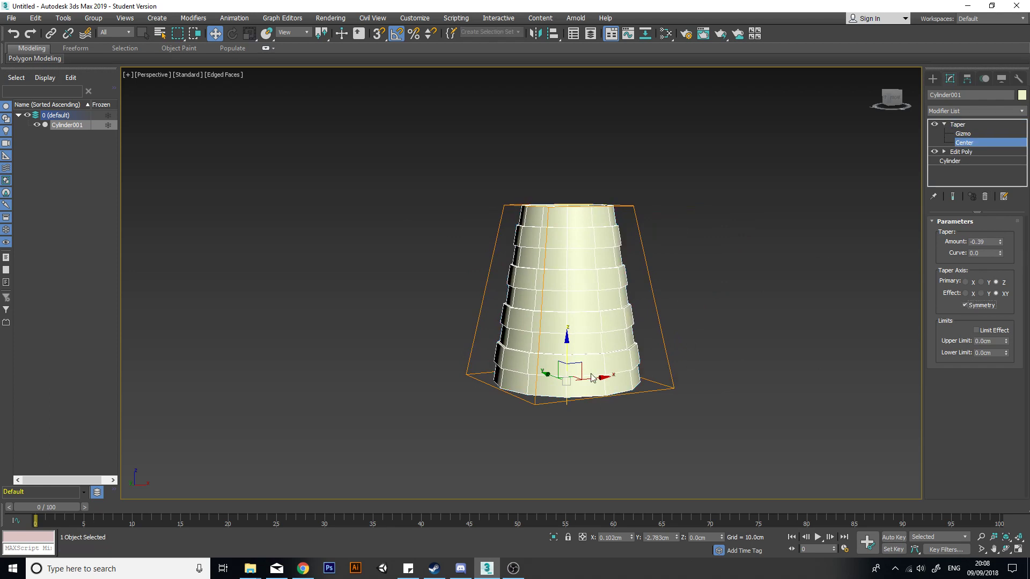
left_click_drag(567, 352, 580, 264)
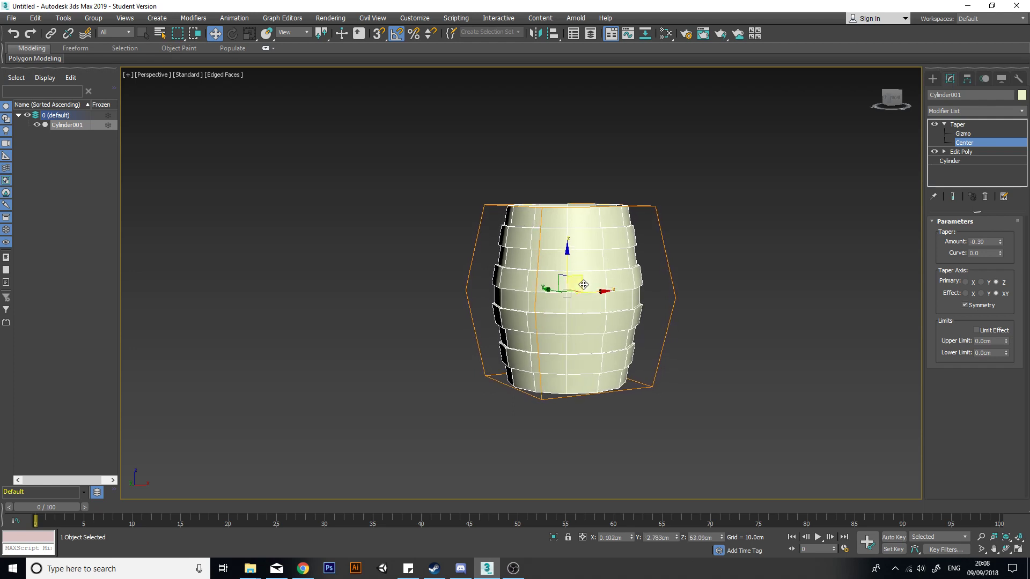
- In the left view, set the taper's amount to -0.77 and its curve to 0.76 for rounded barrel sides
middle_click_drag(593, 321, 598, 305, "alt")
key("l")
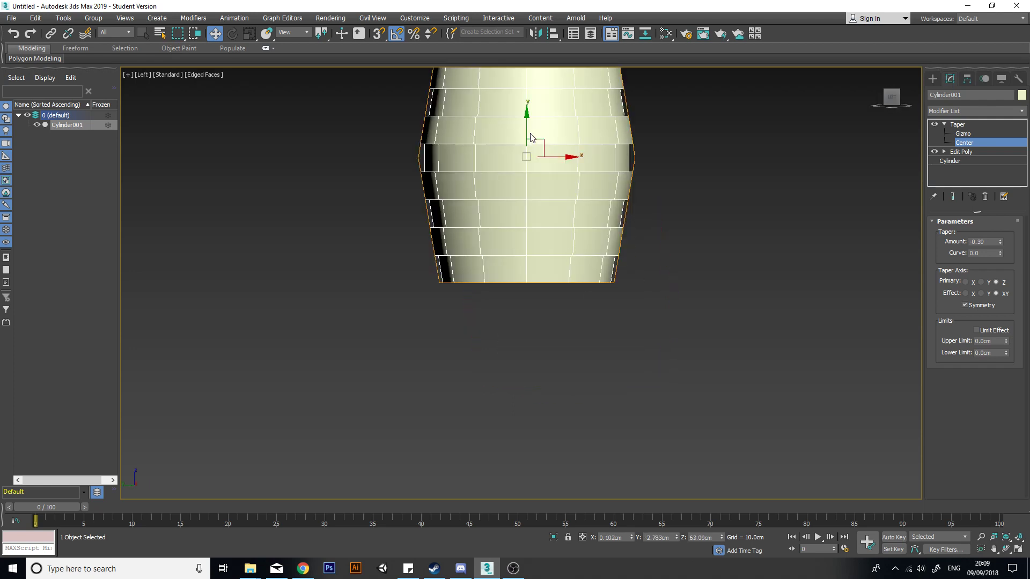
scroll(531, 137, "up", 3)
scroll(548, 257, "down", 6)
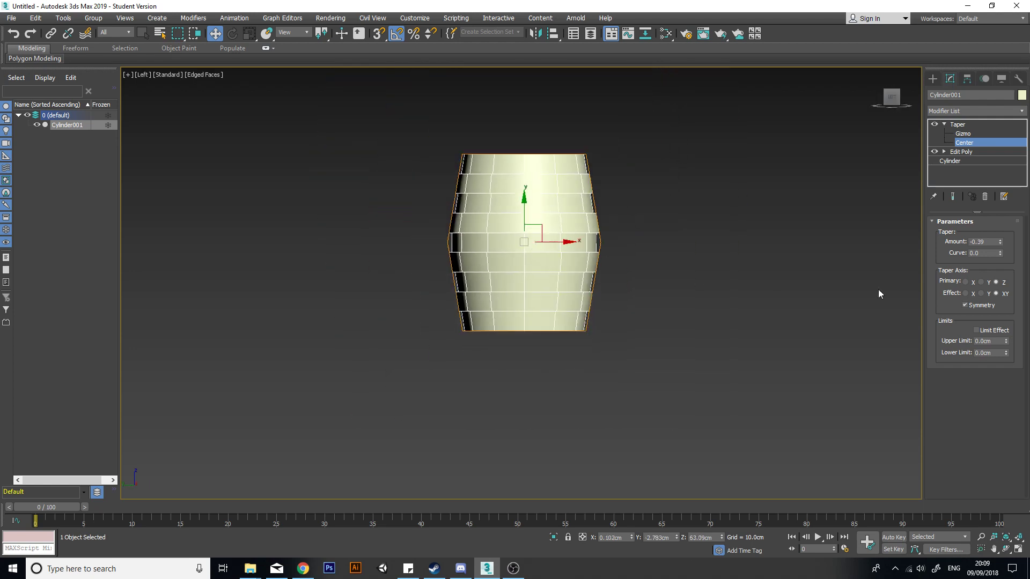
mouse_move(1002, 255)
left_mouse_down()
mouse_move(996, 231)
mouse_move(1004, 266)
mouse_move(996, 234)
left_mouse_up()
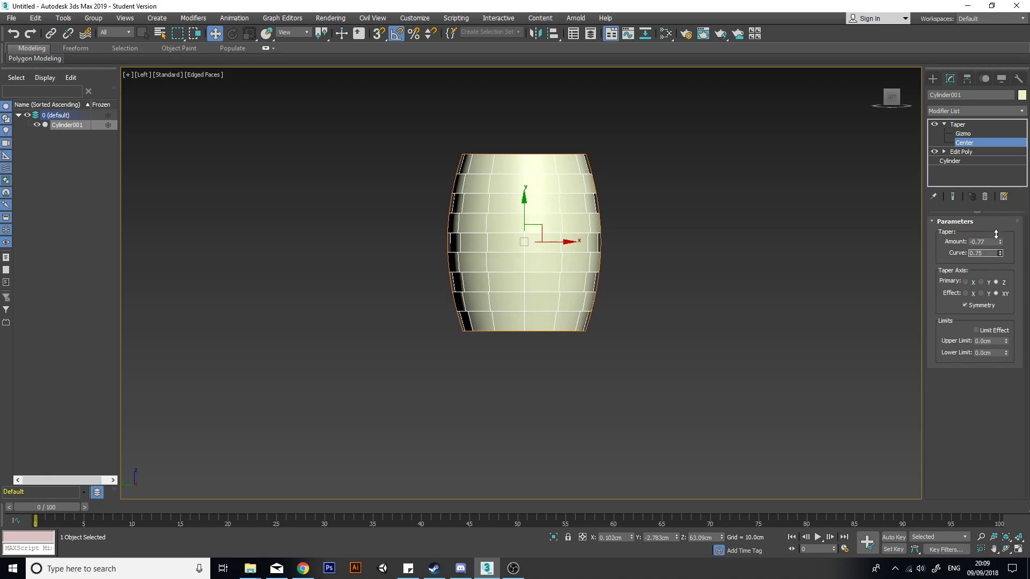
middle_click_drag(542, 307, 440, 298, "alt")
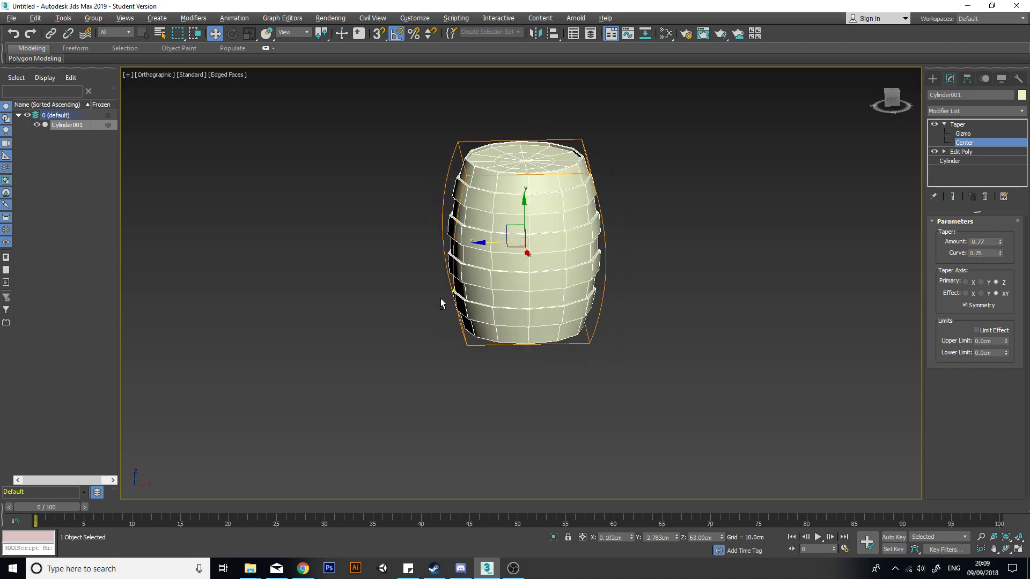
- Delete the Taper modifier from the cylinder's modifier stack
left_click(947, 122)
right_click(967, 126)
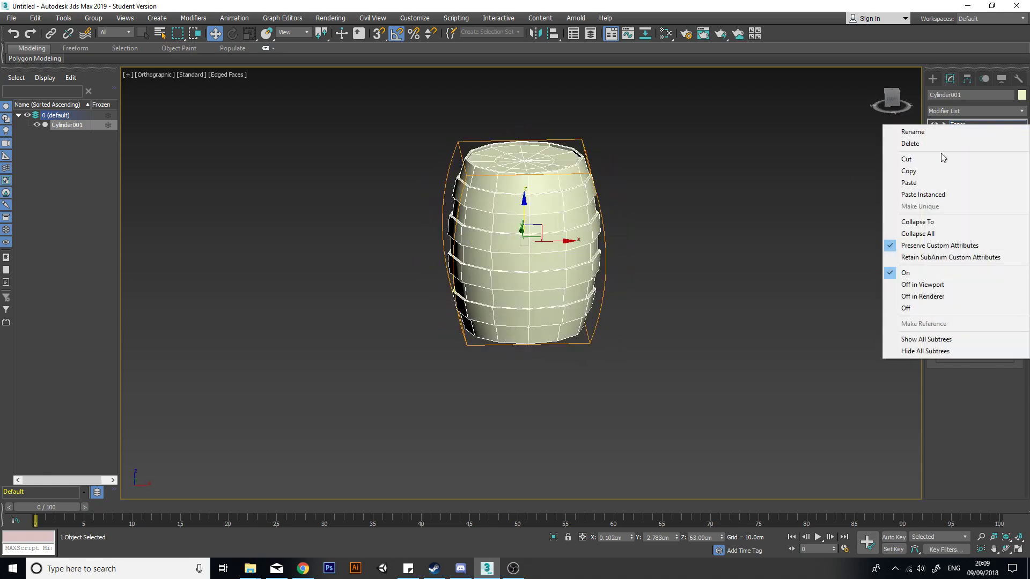
left_click(945, 143)
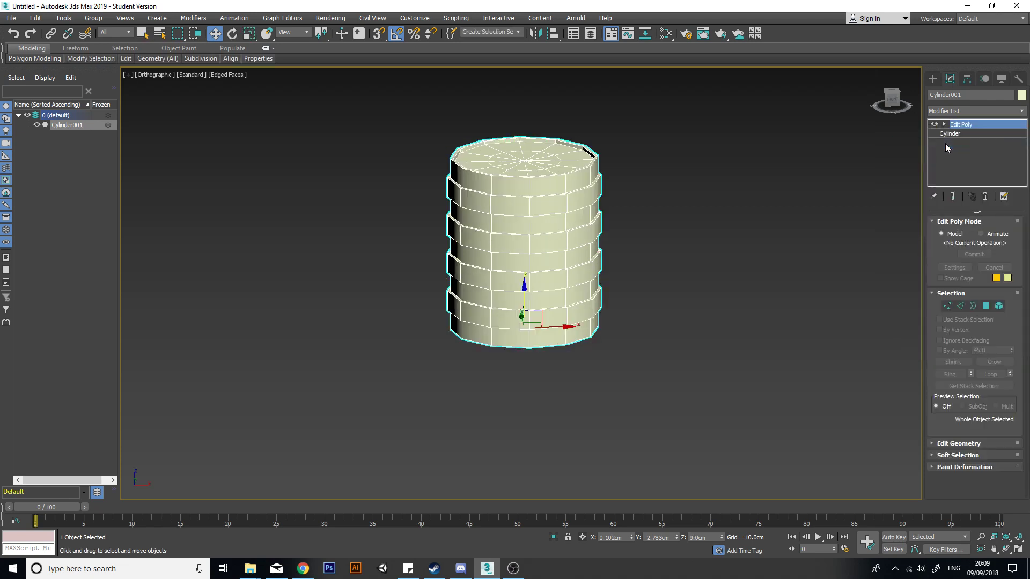
- Enter polygon editing in the perspective view and collapse the Selection and Edit Polygons settings
left_click(931, 294)
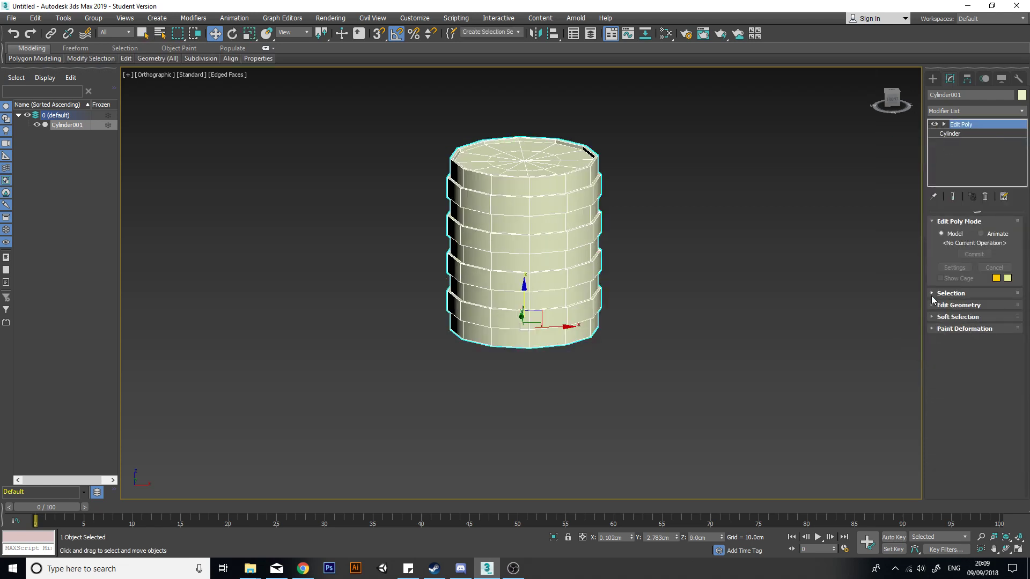
key("4")
middle_click_drag(647, 221, 639, 323)
scroll(629, 321, "up", 2)
key("p")
scroll(639, 323, "down", 3)
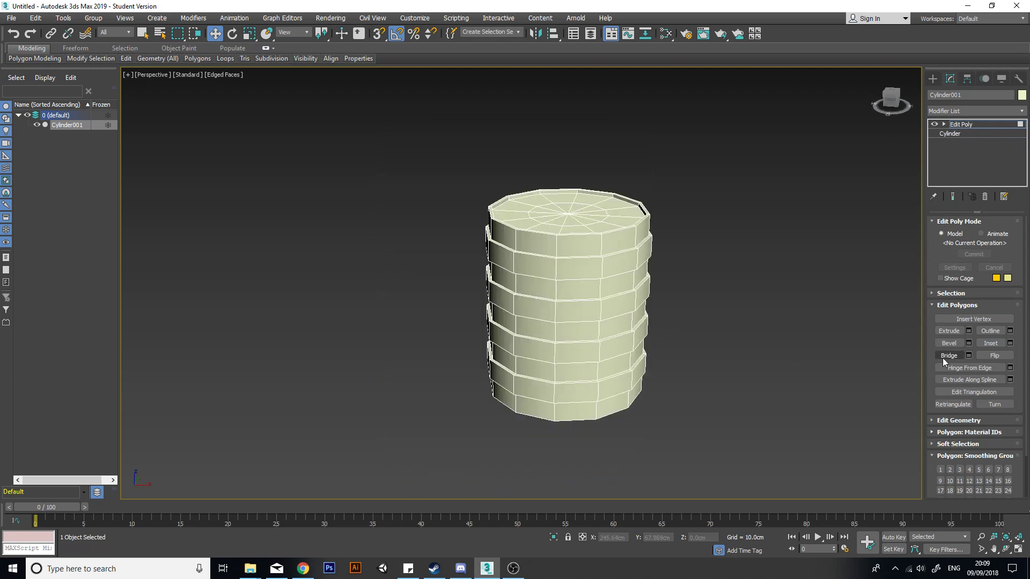
left_click(932, 305)
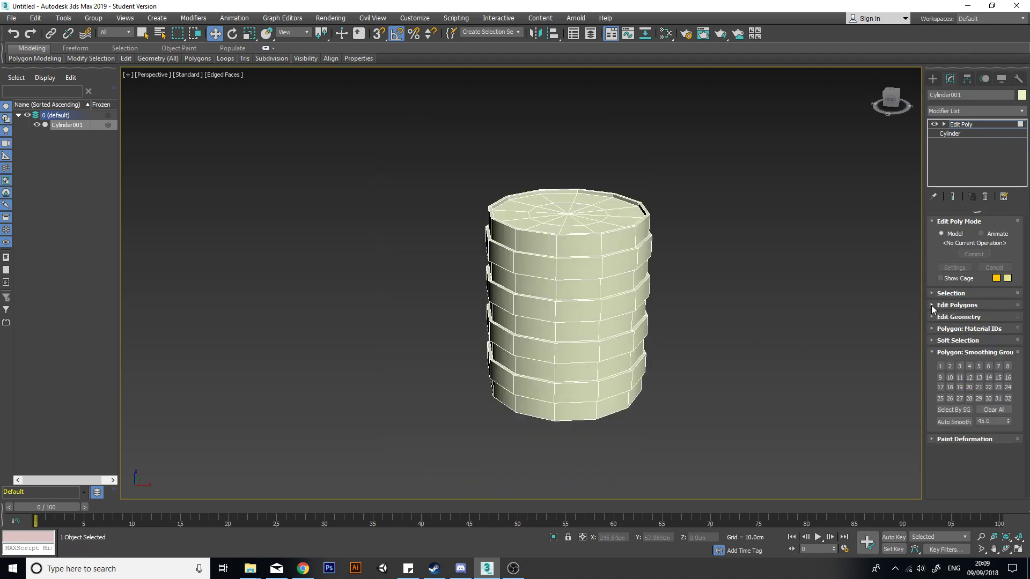
- Show the Soft Selection settings and select the full ring of polygons around the cylinder's middle
middle_click_drag(811, 362, 638, 322, "alt")
left_click(628, 298)
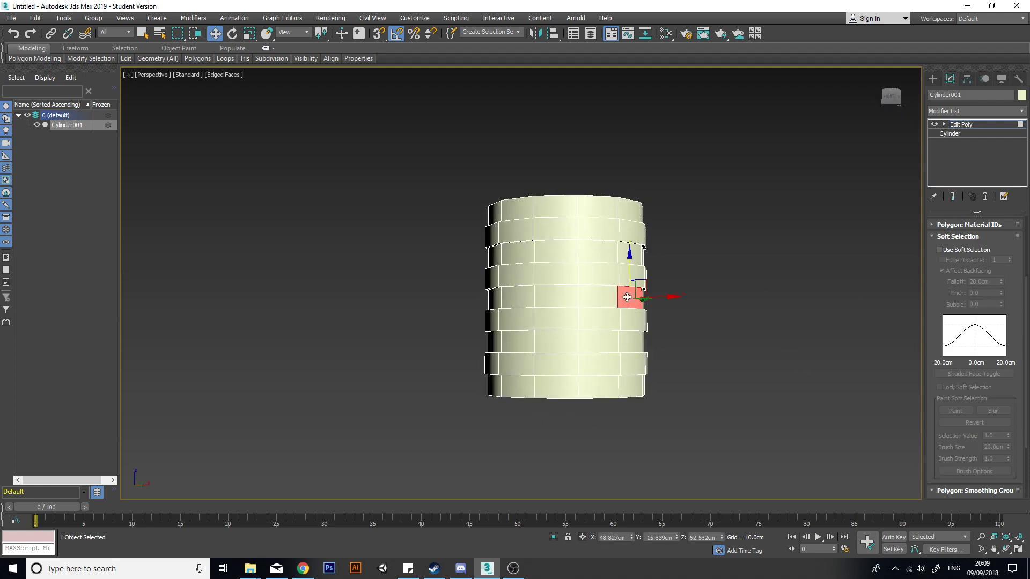
left_click(606, 294, "shift")
scroll(602, 327, "up", 3)
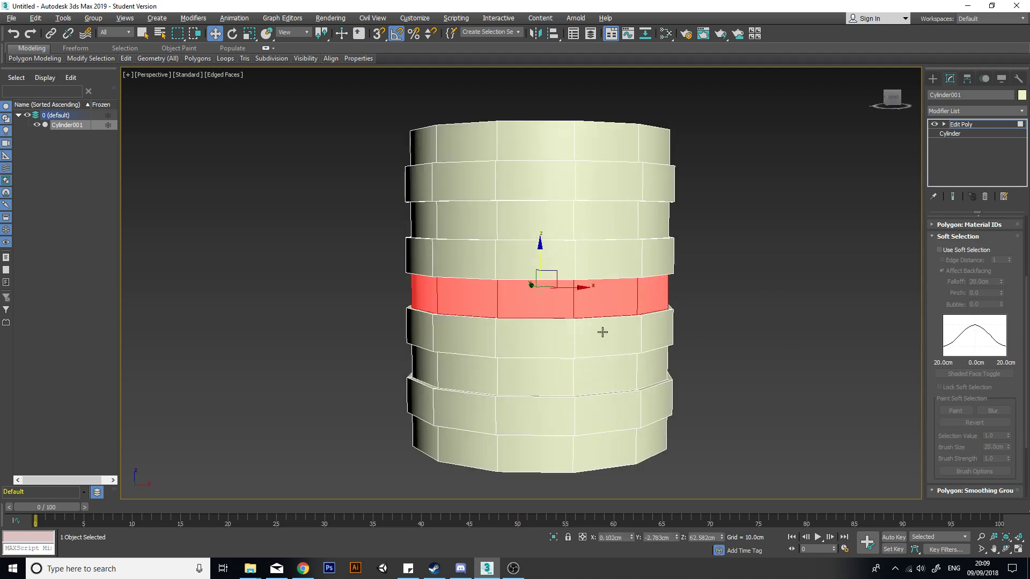
- Try scaling the middle ring uniformly without soft selection and undo the scaling
key("r")
middle_click_drag(542, 303, 552, 340, "alt")
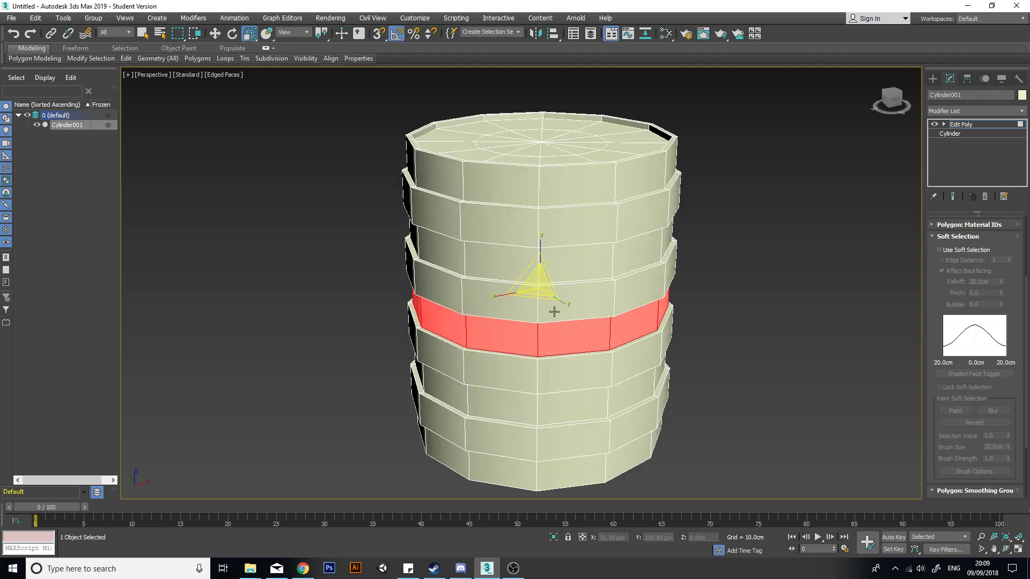
left_click_drag(552, 340, 513, 320)
key("ctrl+z")
middle_click_drag(792, 321, 767, 298, "alt")
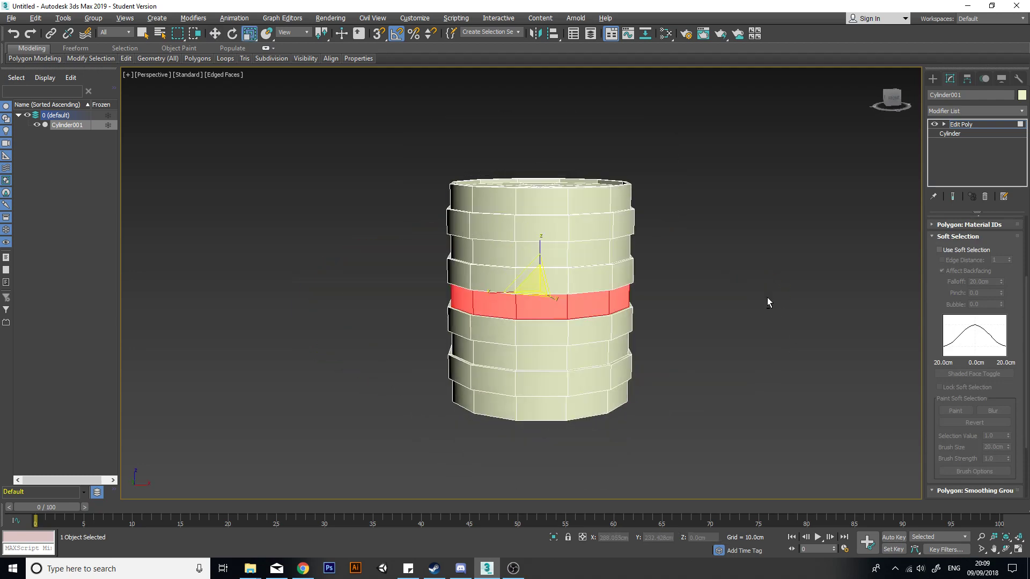
- Enable soft selection, try scaling the middle ring with the 20 cm falloff and undo the scaling
left_click(939, 250)
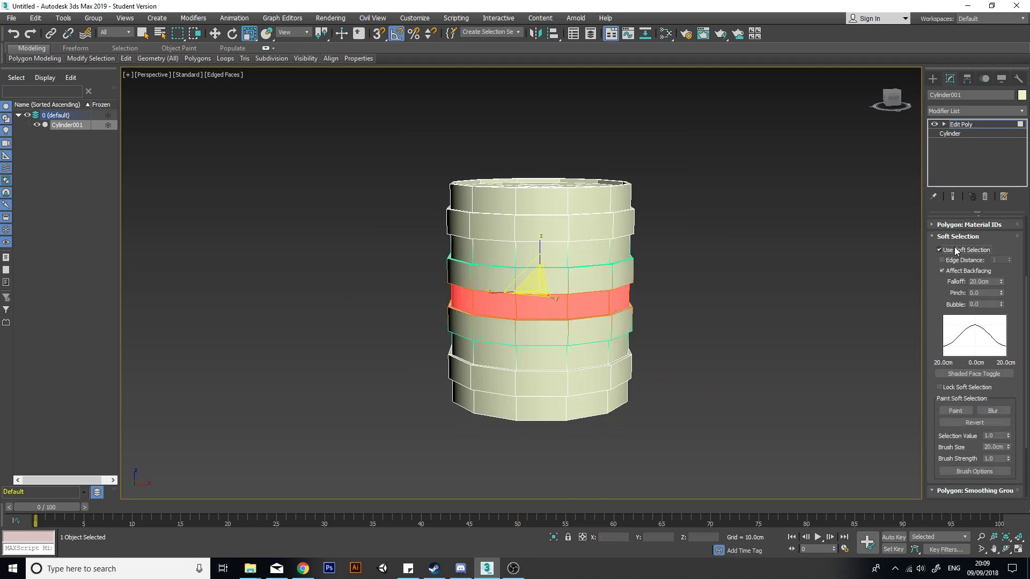
middle_click_drag(494, 315, 506, 350, "alt")
mouse_move(533, 299)
left_mouse_down()
mouse_move(515, 321)
mouse_move(528, 285)
mouse_move(521, 311)
mouse_move(528, 298)
left_mouse_up()
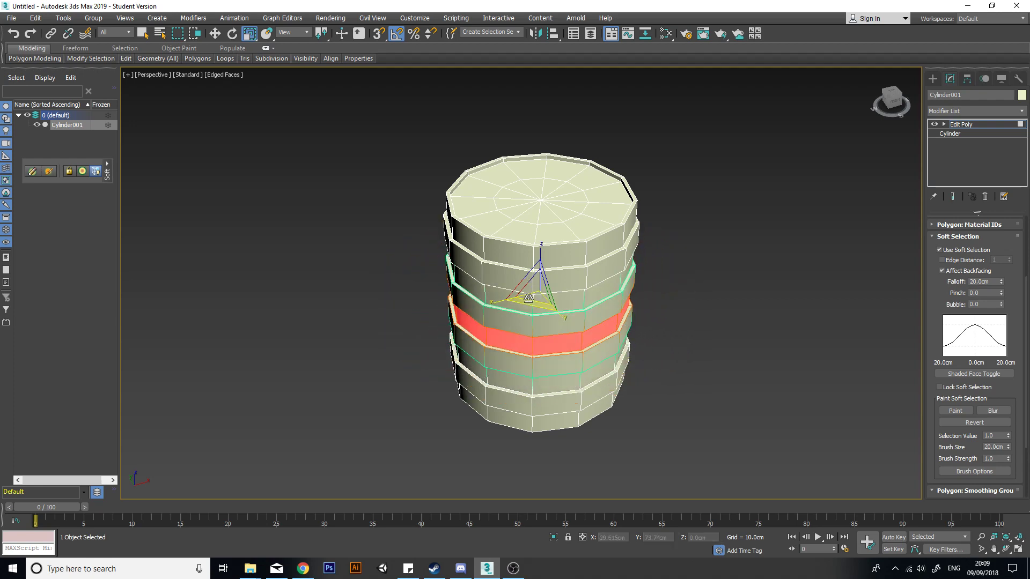
key("ctrl+z")
middle_click_drag(725, 344, 735, 304, "alt")
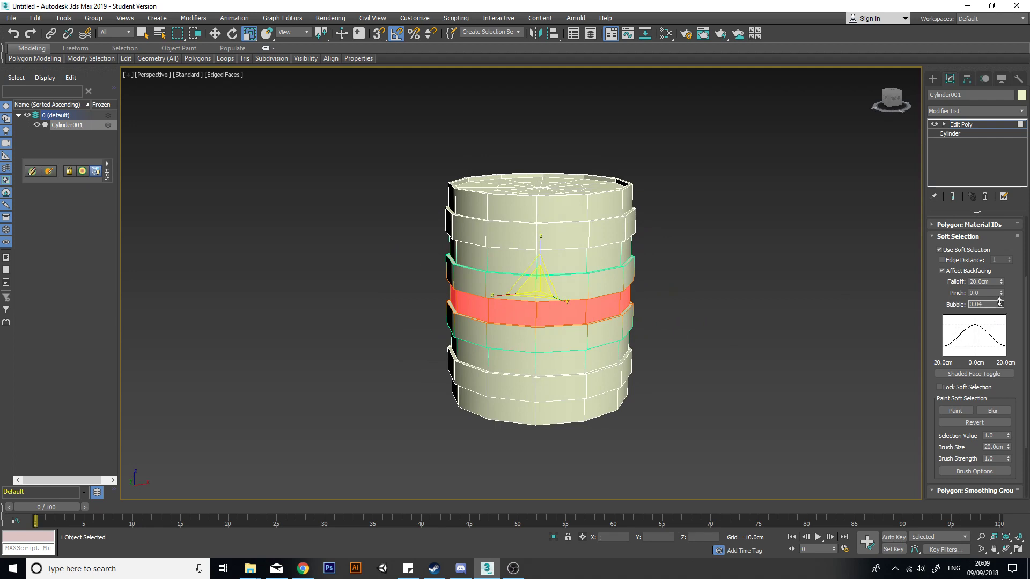
- Set the soft selection falloff to 57.6 cm and bubble to 0.58, try scaling the middle ring outward and undo the scaling
left_click_drag(993, 285, 969, 182)
middle_click_drag(641, 344, 646, 364, "alt")
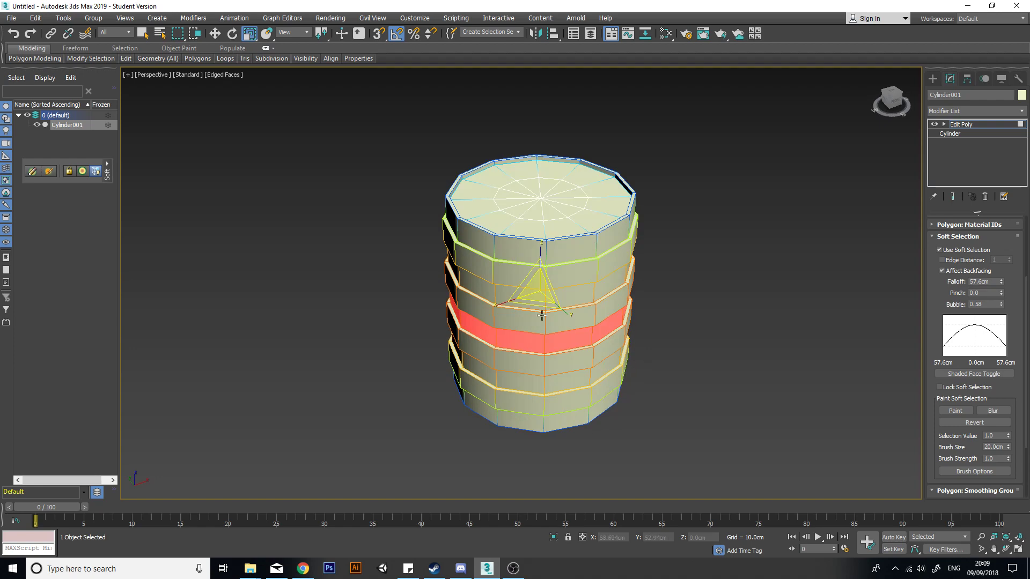
left_click_drag(533, 303, 531, 310)
middle_click_drag(740, 424, 747, 386, "alt")
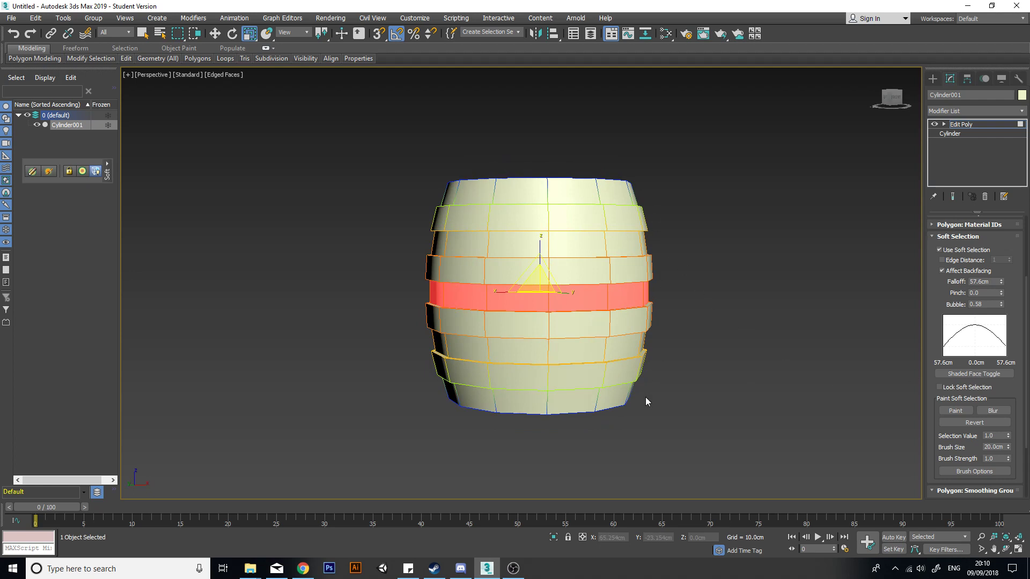
key("ctrl+z")
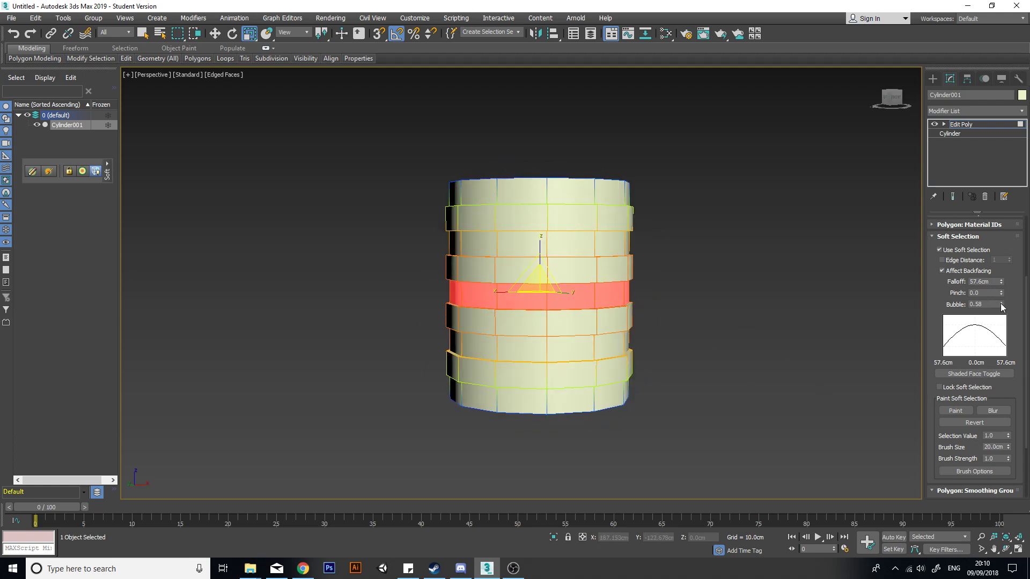
- Set the soft selection bubble to 0.25 and pinch to 1.83, try scaling the middle ring and undo the scaling
left_click_drag(1002, 307, 1001, 272)
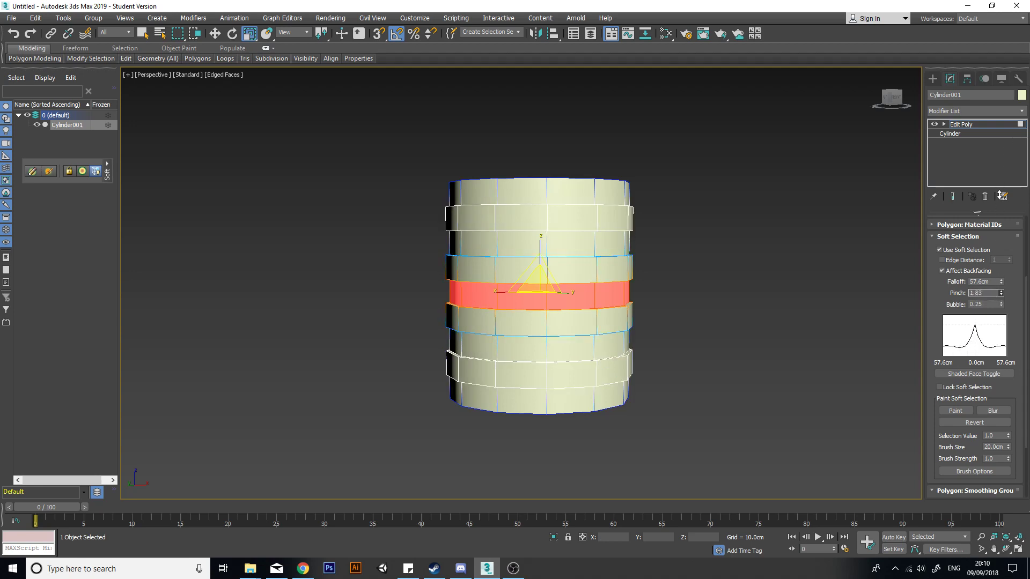
left_click_drag(551, 303, 570, 345)
middle_click_drag(722, 397, 708, 374, "alt")
key("ctrl+z")
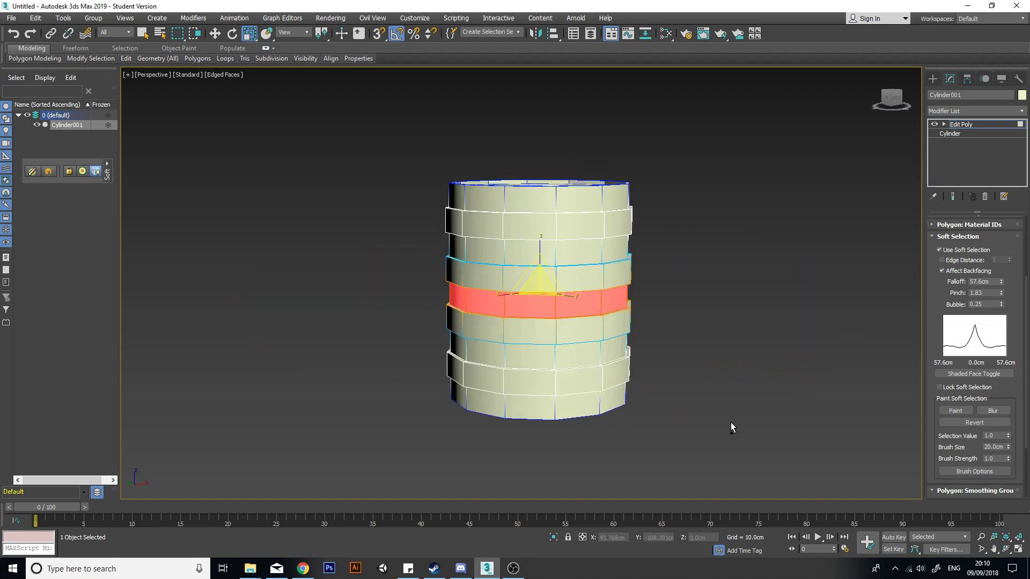
- Reset the pinch to 0, set the bubble to 0.65 and scale the middle ring outward into a barrel shape
right_click(1002, 294)
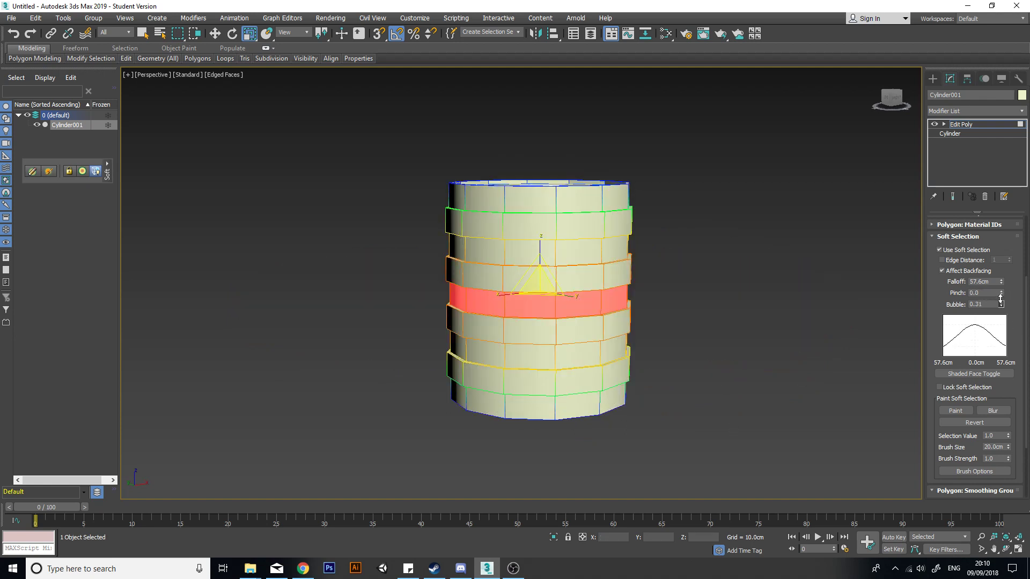
left_click_drag(1000, 299, 996, 285)
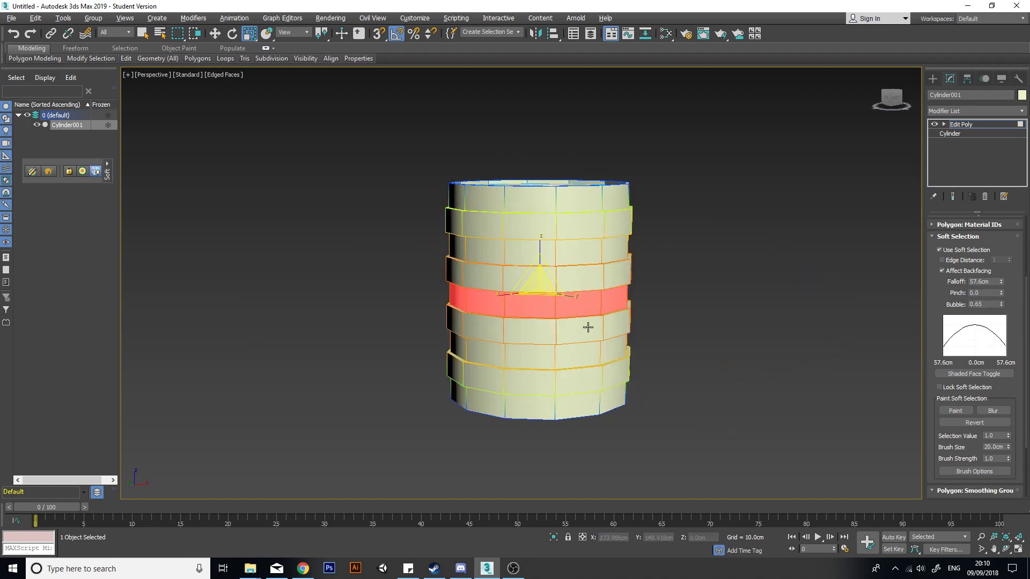
middle_click_drag(588, 327, 594, 348, "alt")
left_click_drag(541, 298, 542, 307)
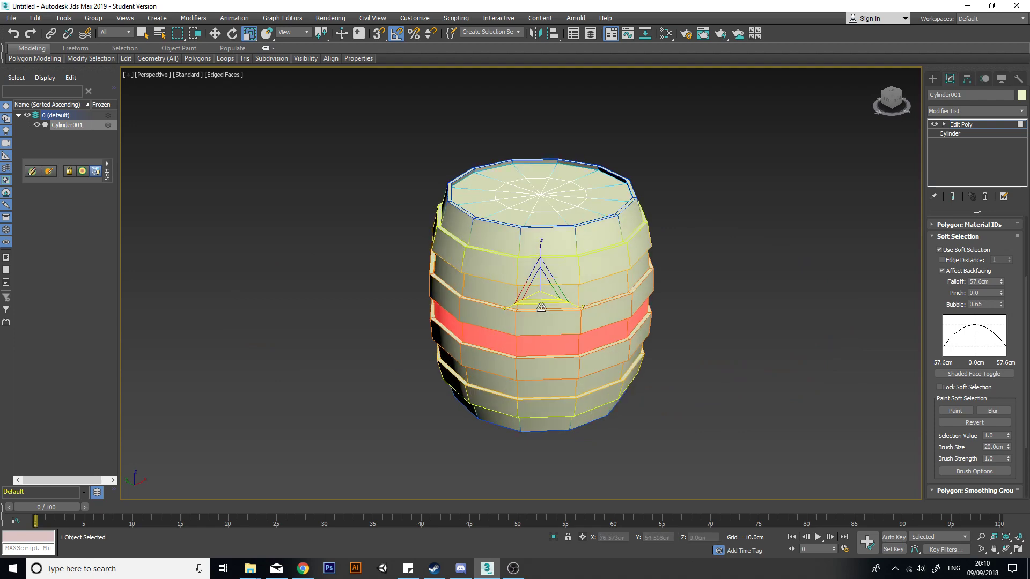
- Leave polygon editing, deselect the barrel and hide its edges in the viewport
mouse_move(700, 387)
middle_mouse_down("alt")
mouse_move(677, 373)
mouse_move(720, 379)
mouse_move(695, 392)
mouse_move(635, 352)
mouse_move(688, 346)
mouse_move(706, 384)
mouse_move(676, 377)
mouse_move(687, 393)
mouse_move(697, 388)
mouse_move(657, 386)
middle_mouse_up("alt")
key("4")
left_click(725, 380)
key("F4")
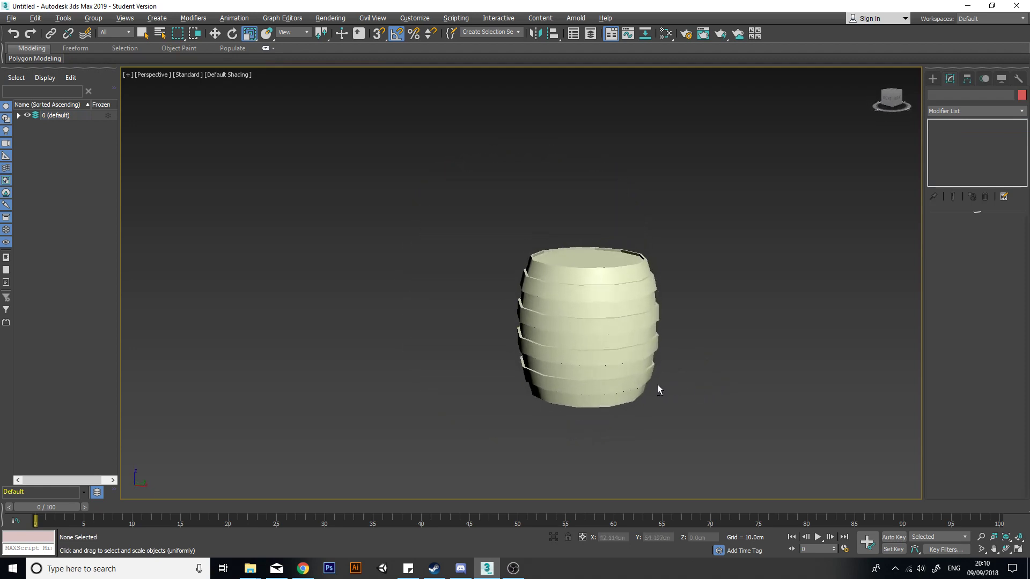
- Turn the edged-faces display back on and delete the barrel from the scene
middle_click_drag(639, 301, 647, 348, "alt")
scroll(610, 361, "up", 5)
left_click(466, 411)
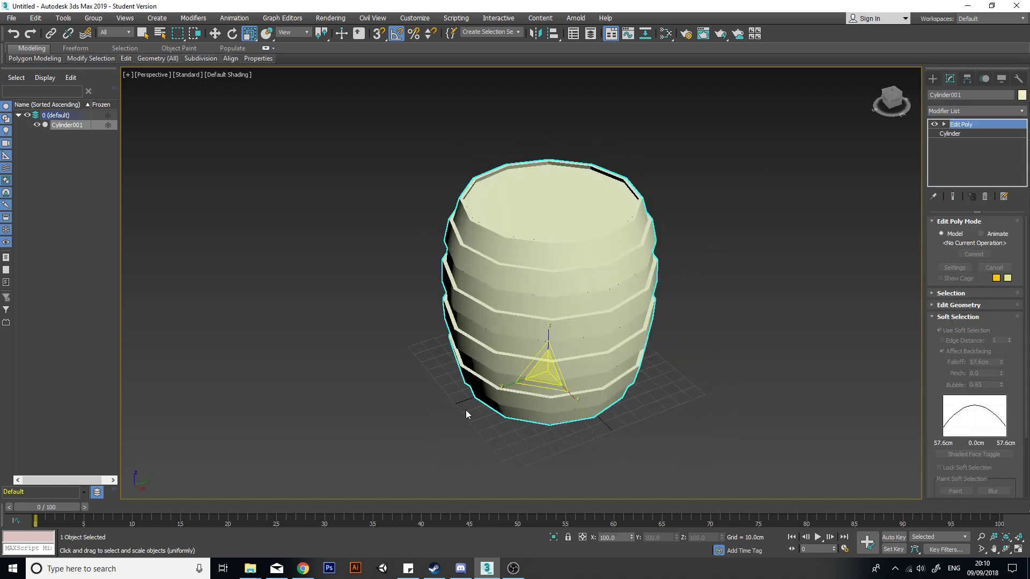
key("F4")
key("Delete")
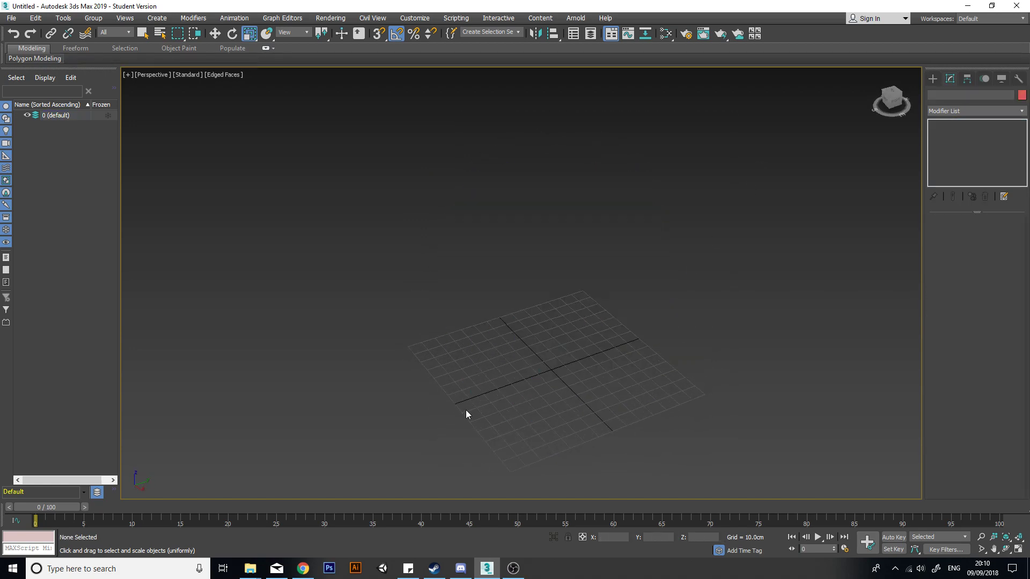
- Create a long, flat Box plank on the grid, about 17 cm long, 90 cm wide and 3.4 cm high
middle_click_drag(721, 286, 635, 360, "alt")
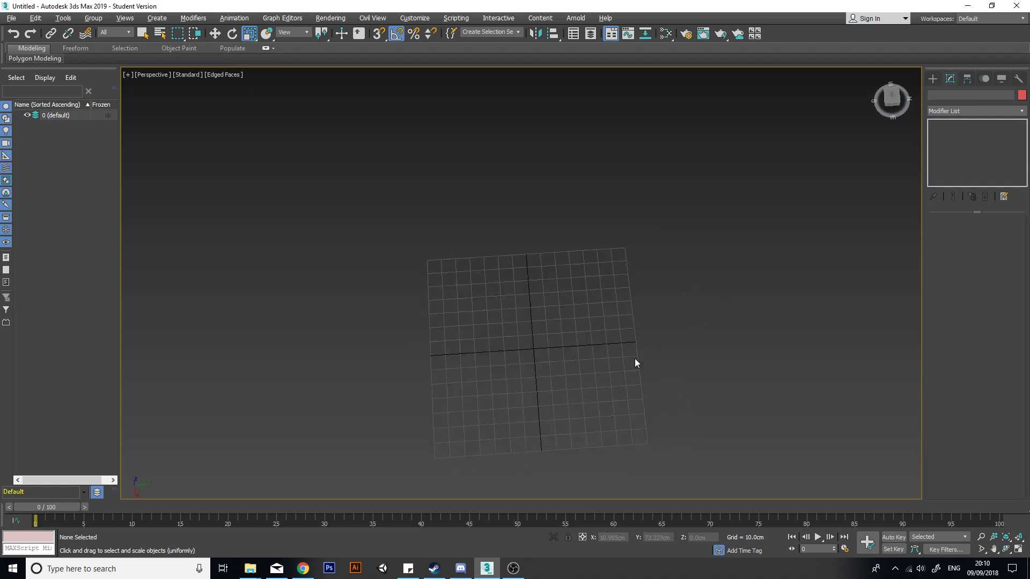
scroll(548, 364, "up", 2)
left_click(934, 78)
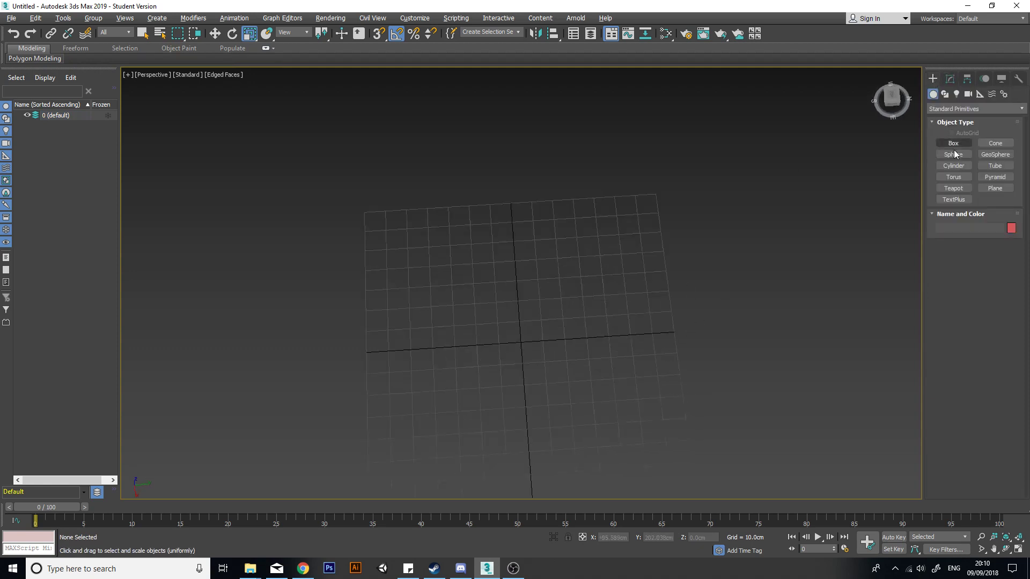
left_click(954, 144)
middle_click_drag(483, 293, 568, 290)
scroll(522, 291, "up", 3)
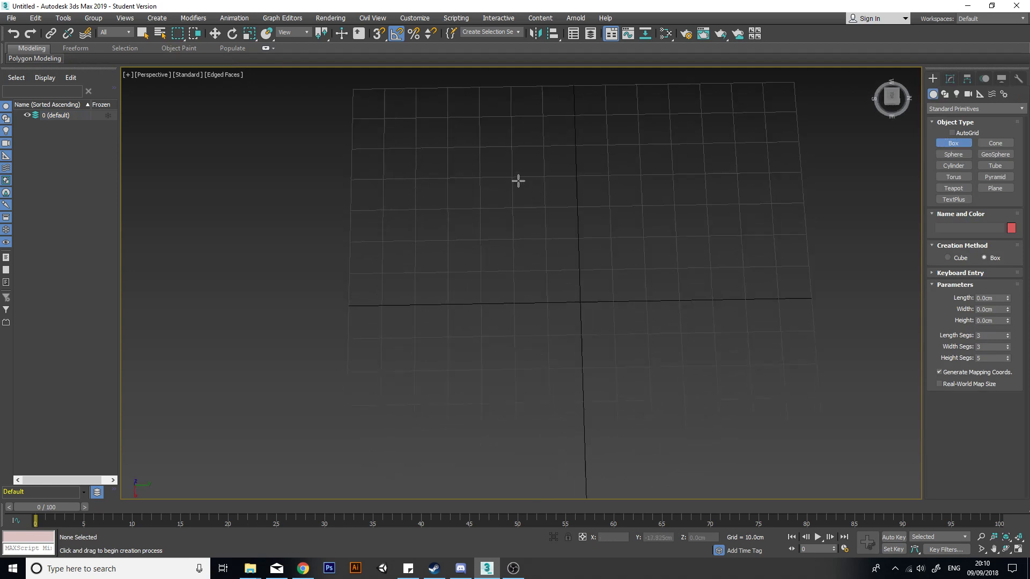
left_click_drag(511, 149, 574, 434)
middle_click_drag(572, 424, 680, 293, "alt")
scroll(677, 305, "up", 4)
left_click(662, 312)
key("r")
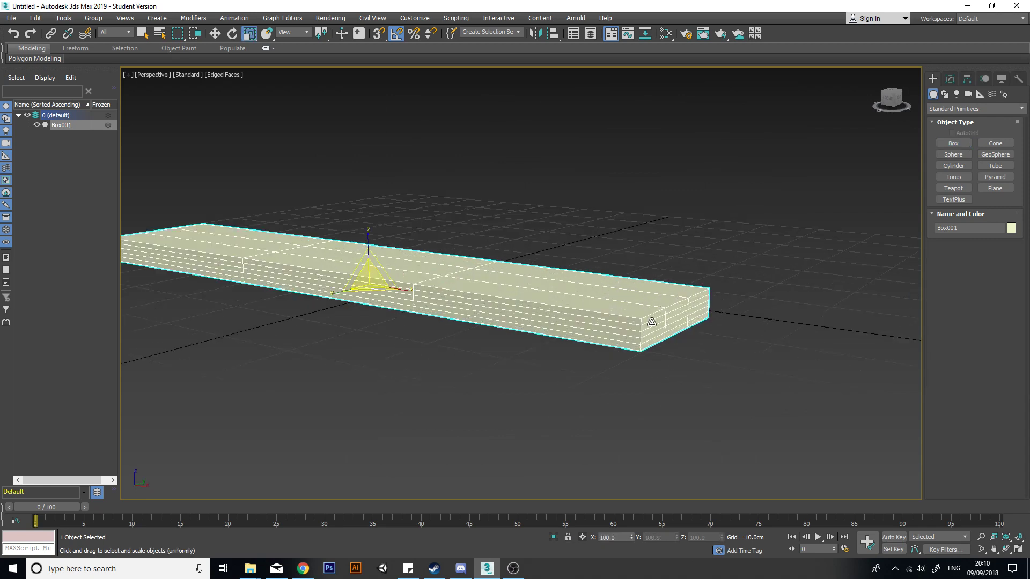
- Reduce the plank's length, width and height segments to 1 each
key("z")
left_click(951, 78)
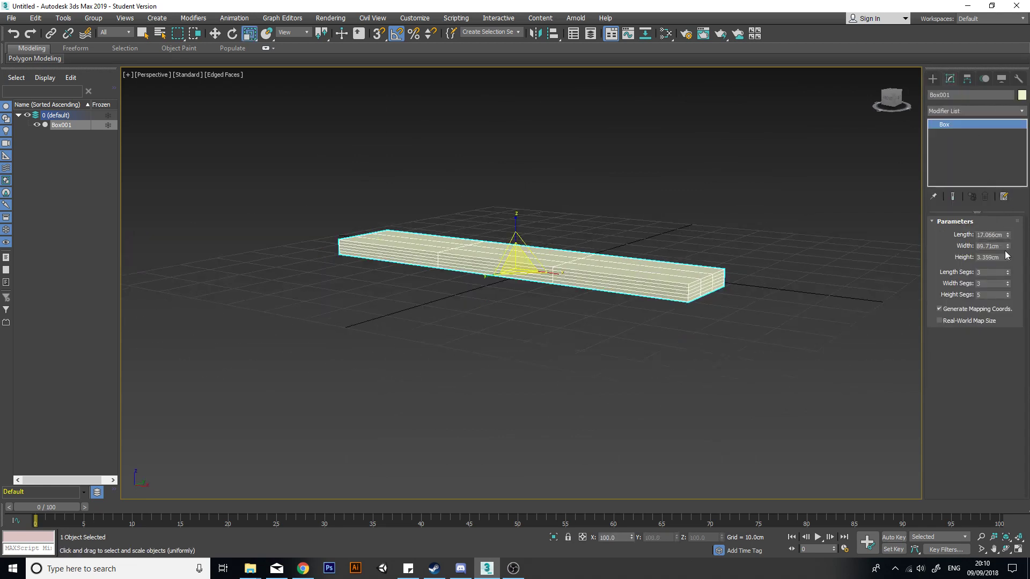
right_click(1007, 274)
right_click(1008, 295)
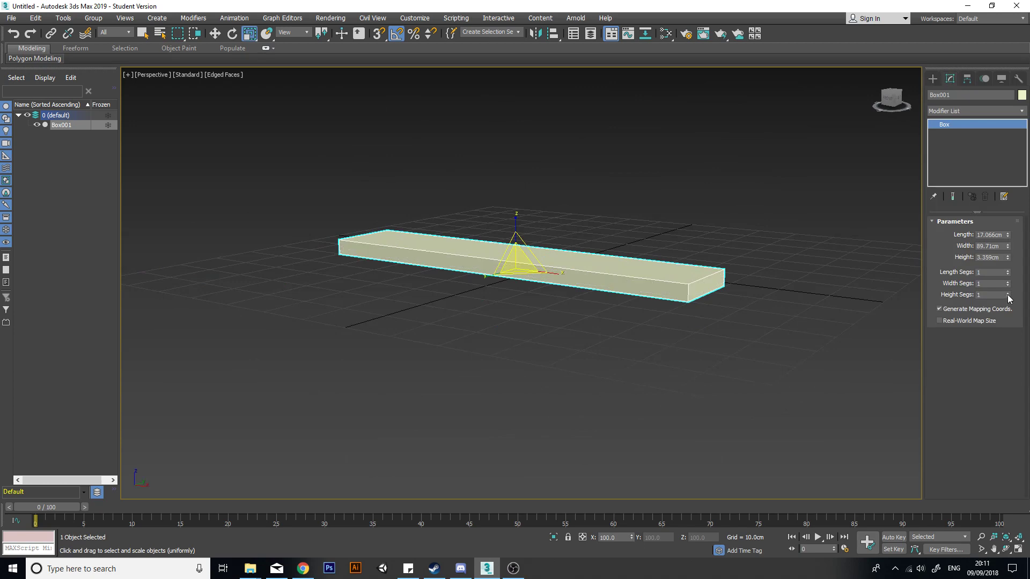
- Set the plank's height to 2 cm and its width to 90 cm, and open its length value for editing
middle_click_drag(714, 306, 762, 266, "alt")
left_click_drag(1008, 247, 1009, 267)
scroll(677, 289, "up", 5)
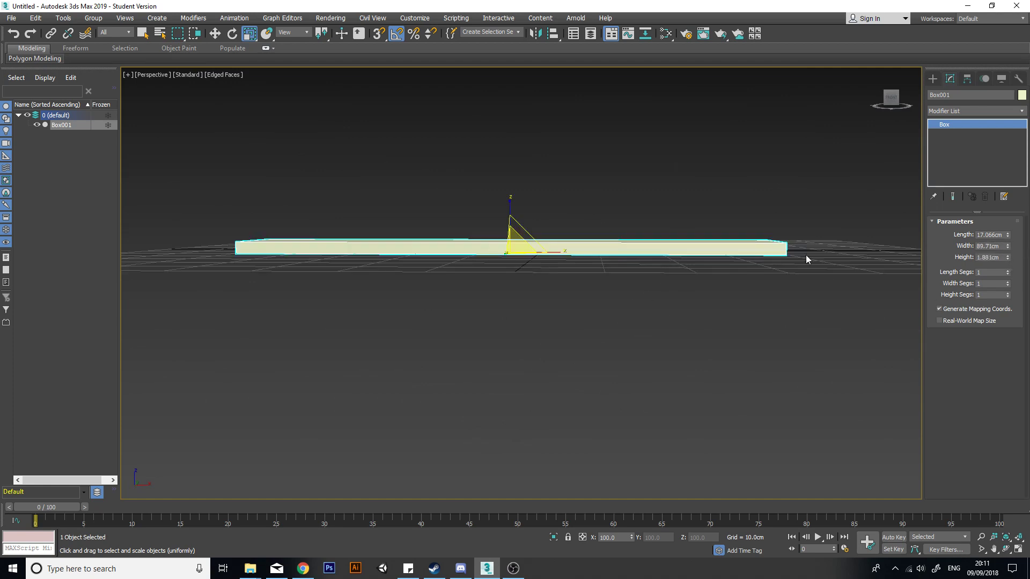
middle_click_drag(807, 256, 717, 273, "alt")
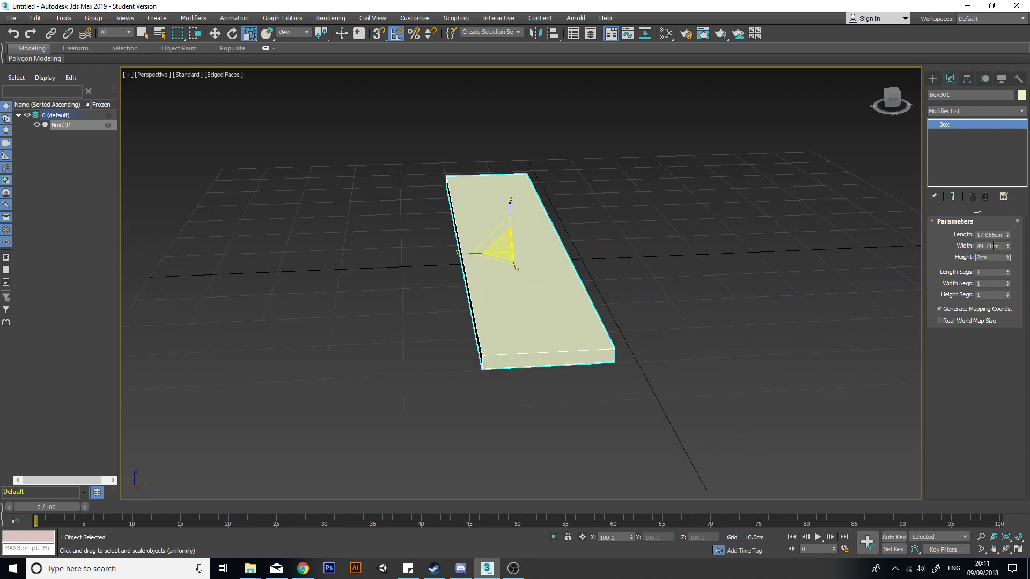
double_click(993, 247)
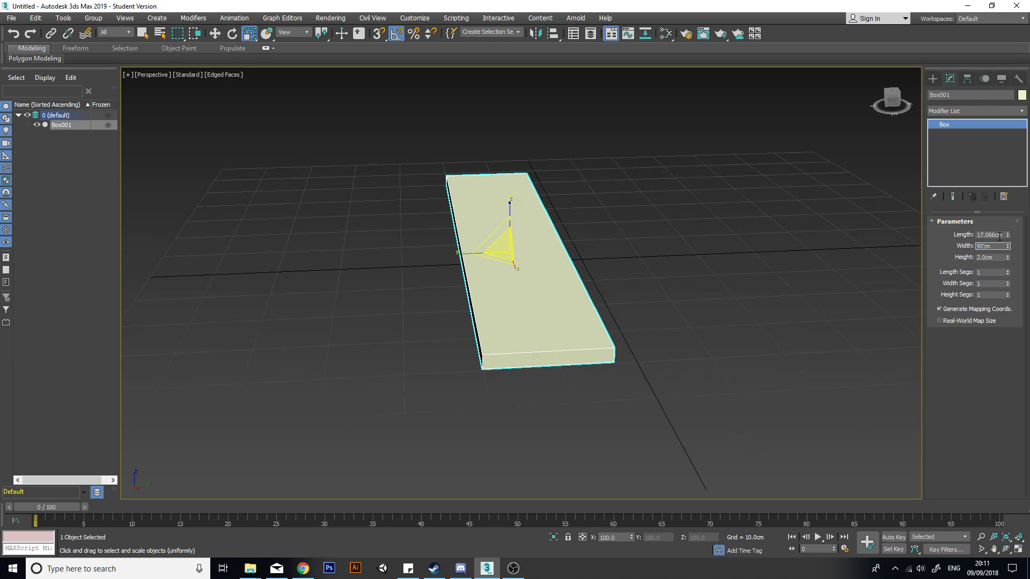
double_click(986, 235)
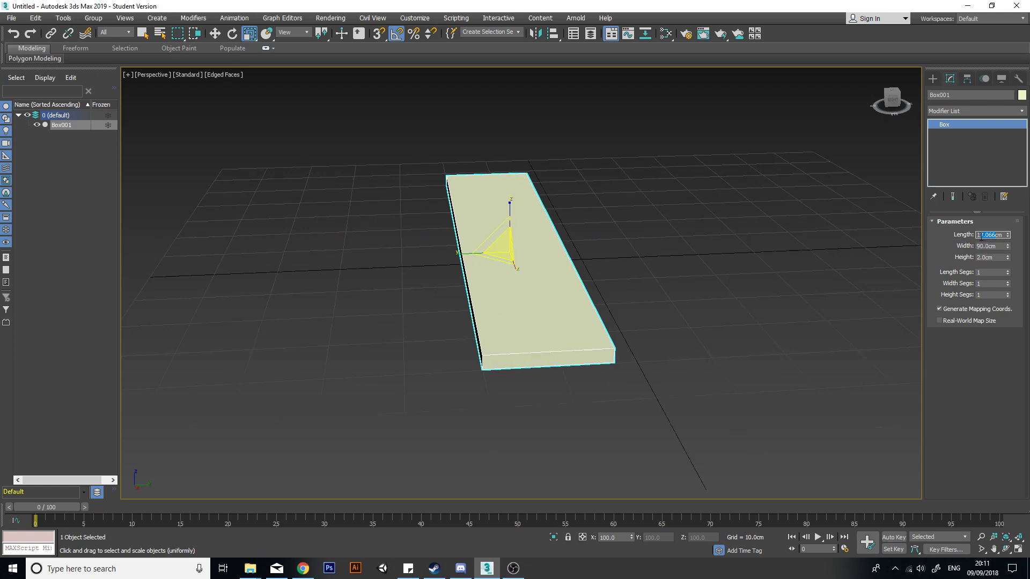
- Add an Edit Poly modifier to the plank and select all of its edges
middle_click_drag(661, 234, 683, 252, "alt")
scroll(684, 249, "down", 1)
left_click(1021, 111)
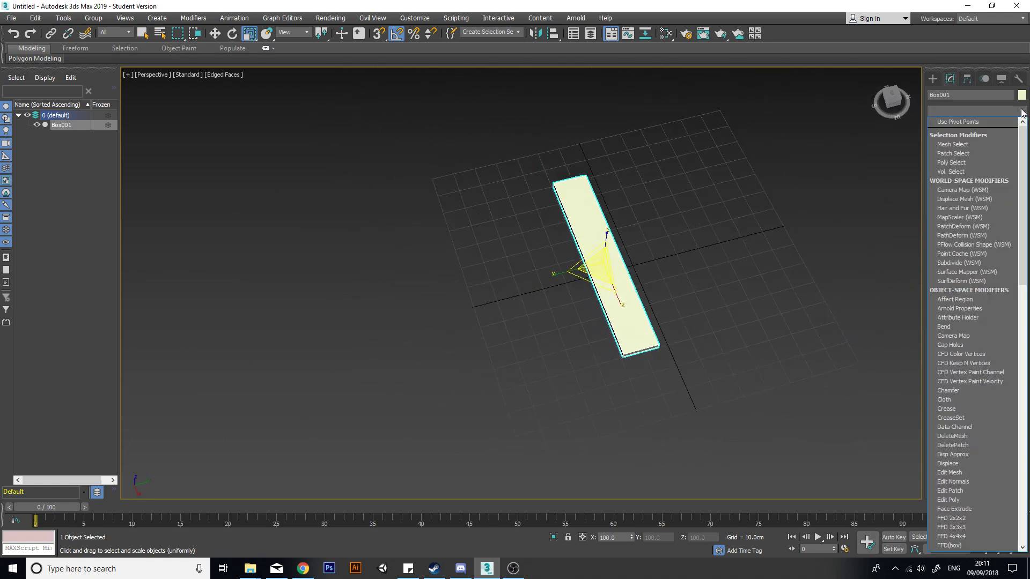
key("e")
left_click(984, 152)
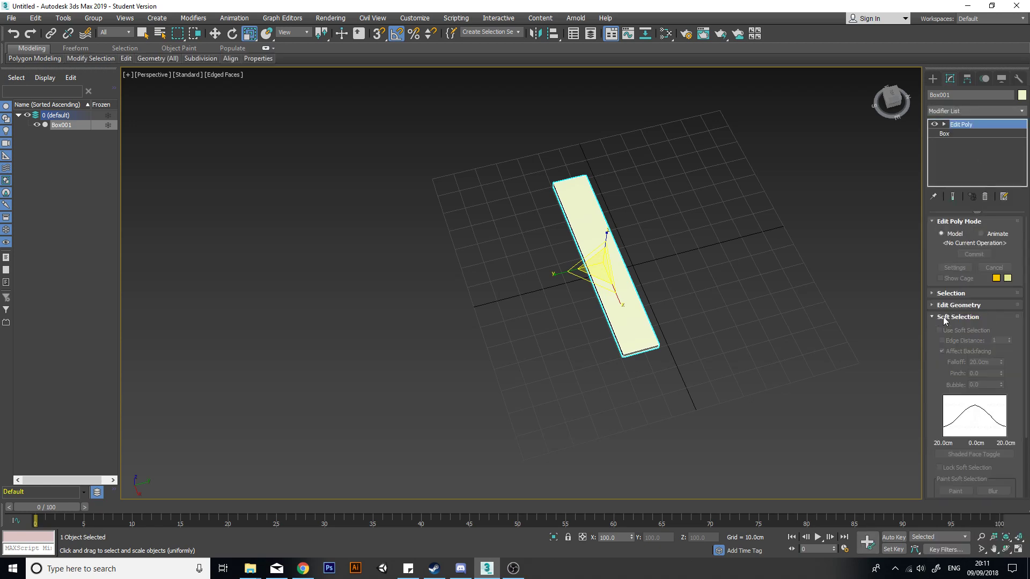
middle_click_drag(657, 264, 688, 238, "alt")
key("2")
left_click_drag(791, 210, 289, 350)
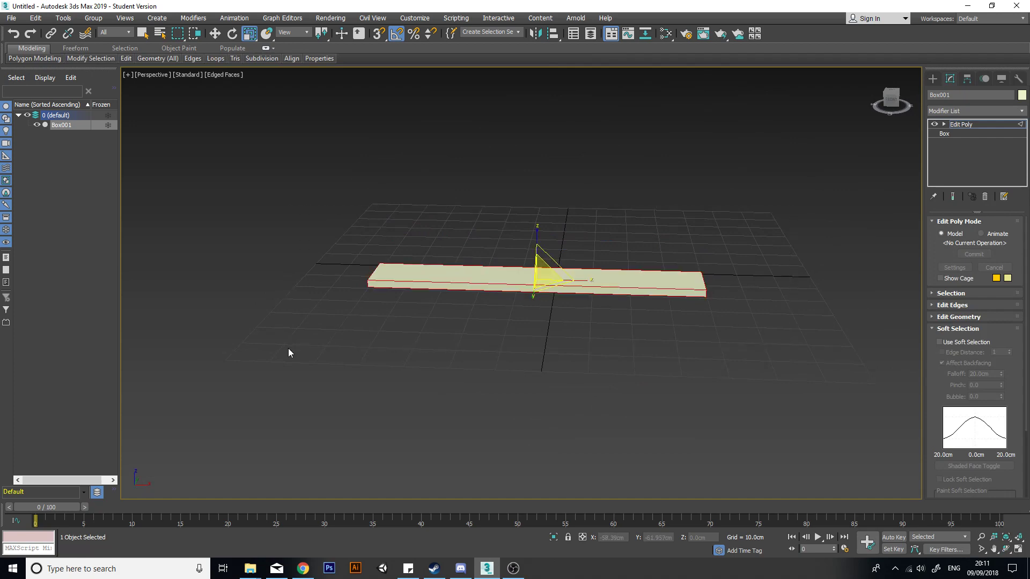
middle_click_drag(654, 254, 582, 214, "alt")
- Draw a ChamferBox beside the plank, about 17 × 95.5 × 3.5 cm with a fillet of about 0.85 cm
left_click(933, 79)
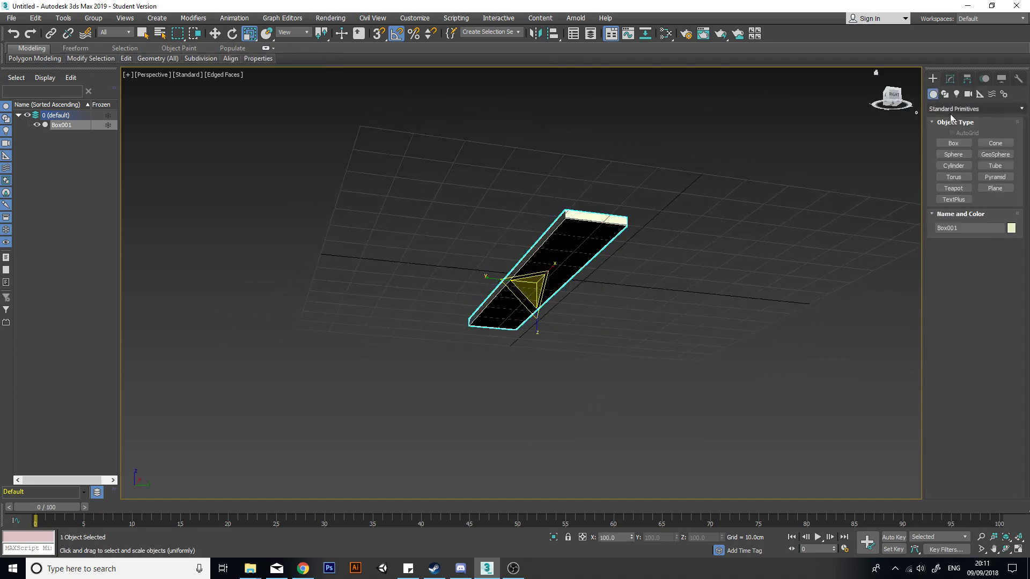
left_click(952, 109)
left_click(969, 128)
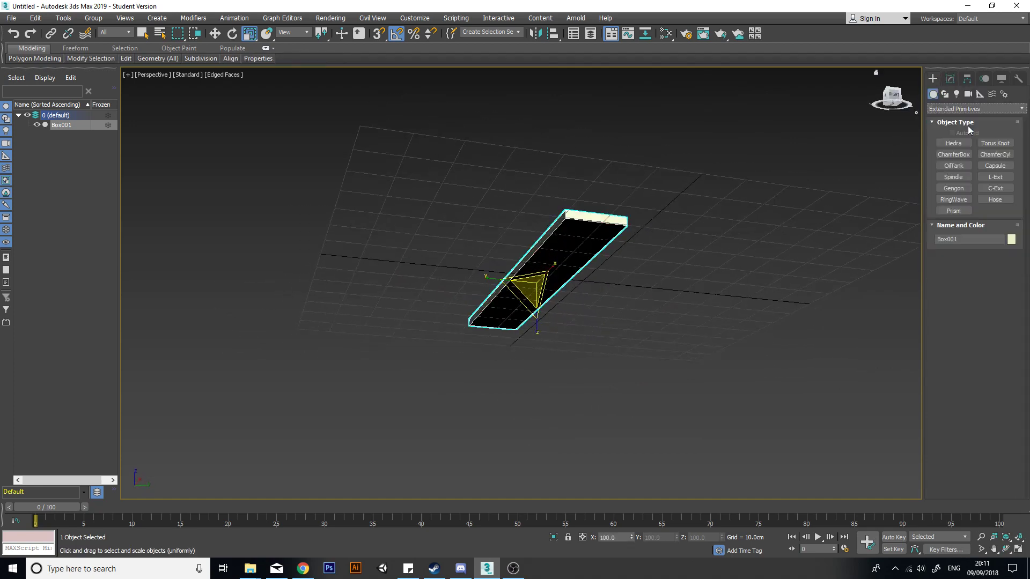
left_click(958, 156)
middle_click_drag(598, 207, 656, 282, "alt")
left_click_drag(665, 183, 778, 407)
left_click(777, 398)
left_click(778, 405)
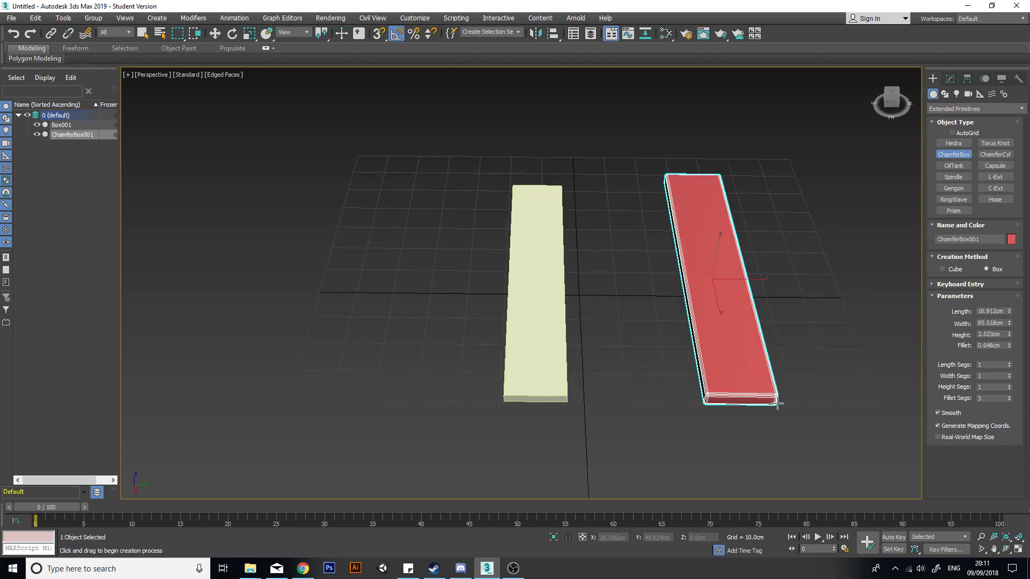
- Delete the red chamfer box beside the plank
middle_click_drag(781, 382, 660, 300, "alt")
key("r")
left_click(829, 188)
left_click(721, 220)
key("Delete")
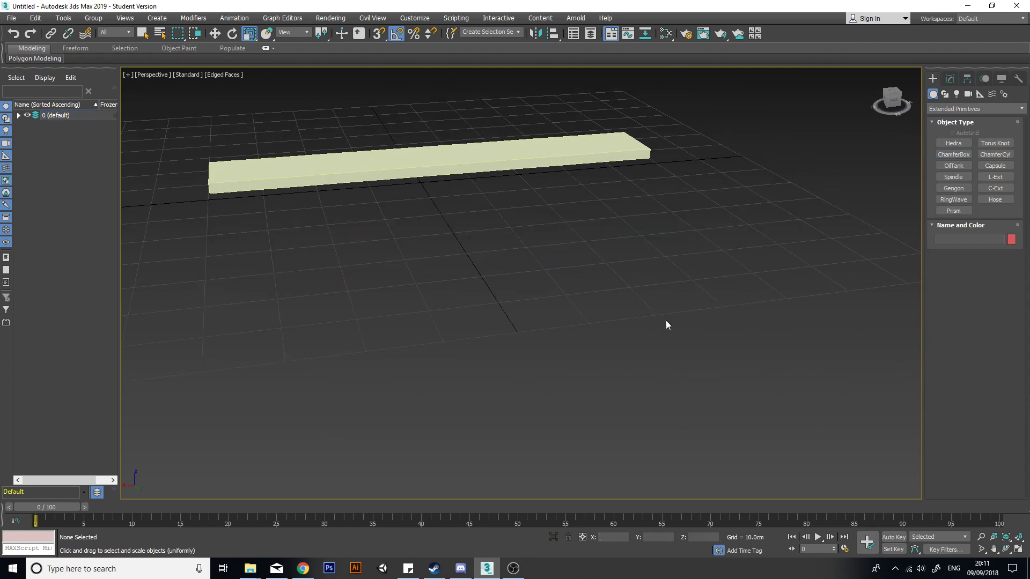
- Reselect the plank and select all of its edges at the Edge level of its Edit Poly modifier
left_click(617, 156)
middle_click_drag(617, 156, 725, 188)
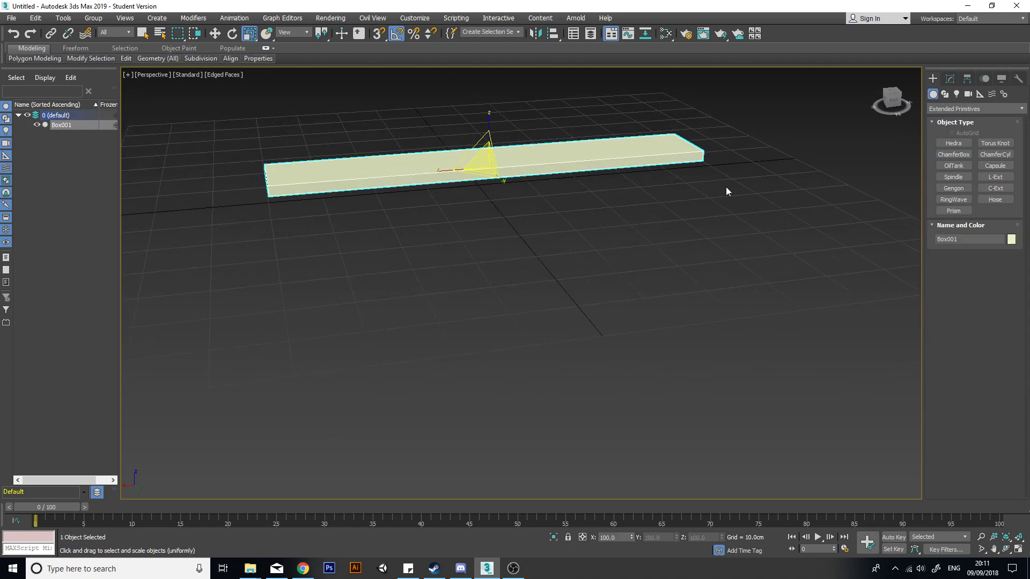
left_click(950, 78)
middle_click_drag(790, 228, 638, 186, "alt")
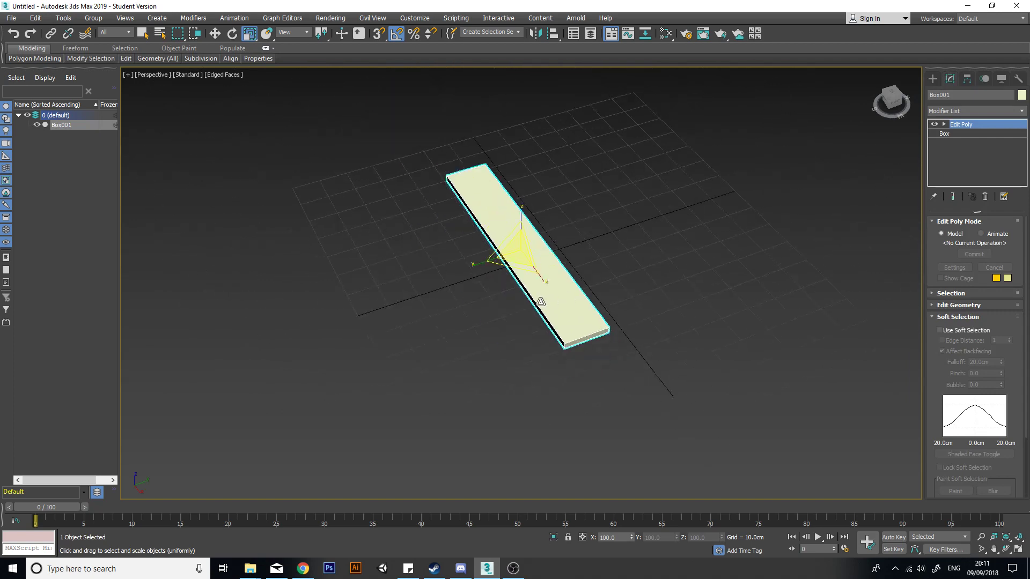
key("2")
left_click(697, 148)
left_click_drag(465, 367, 363, 411)
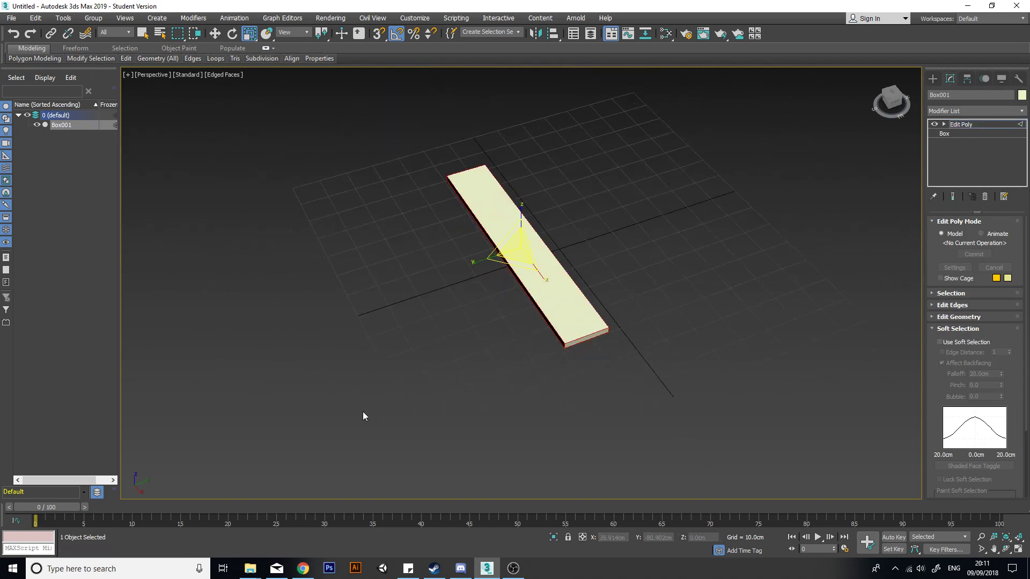
key("w")
middle_click_drag(364, 411, 656, 278, "alt")
scroll(659, 289, "up", 4)
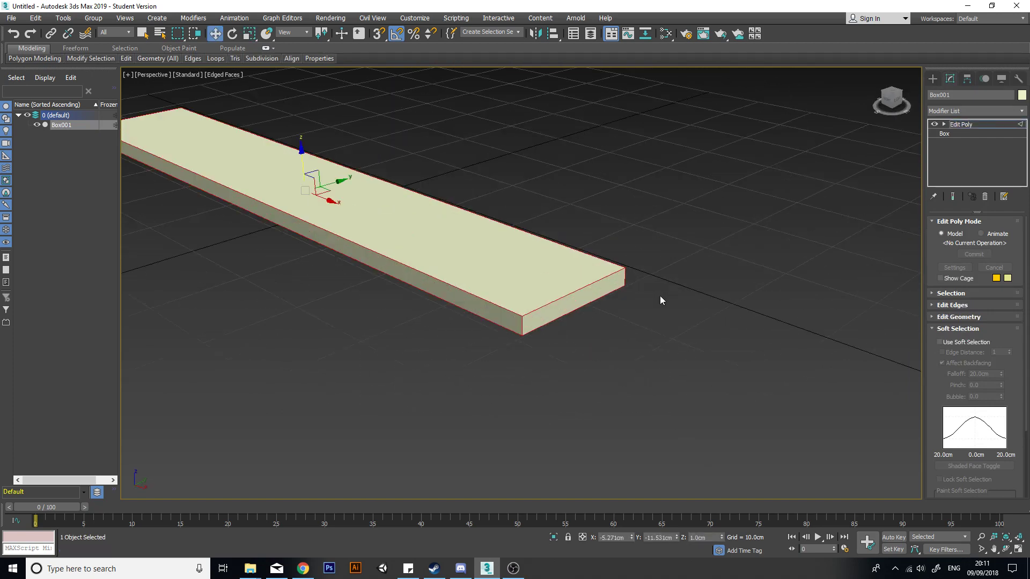
- Chamfer all selected plank edges by about 0.2 cm with one segment
left_click(932, 294)
left_click(931, 295)
left_click(931, 295)
left_click(933, 445)
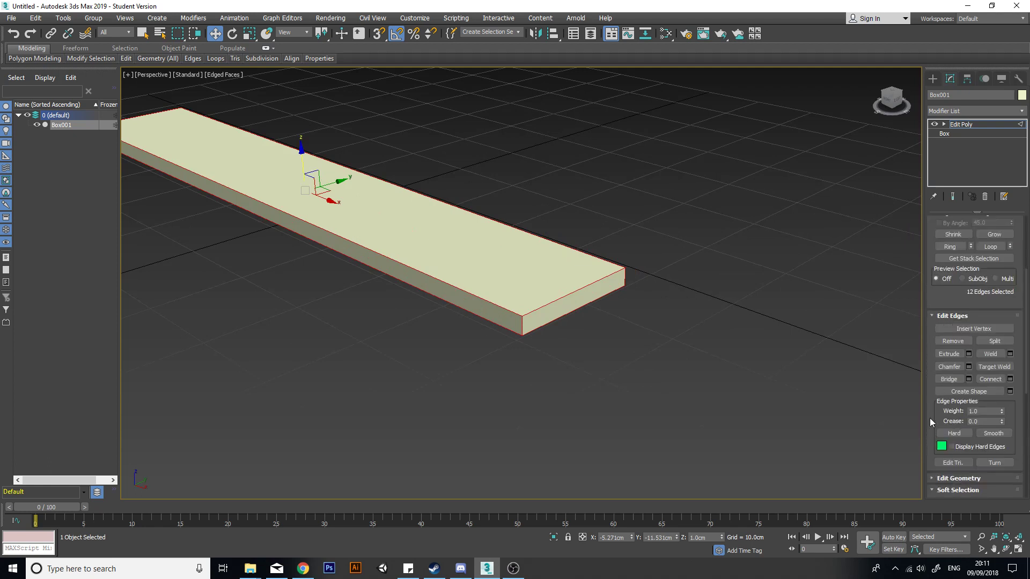
scroll(961, 354, "down", 5)
left_click(970, 351)
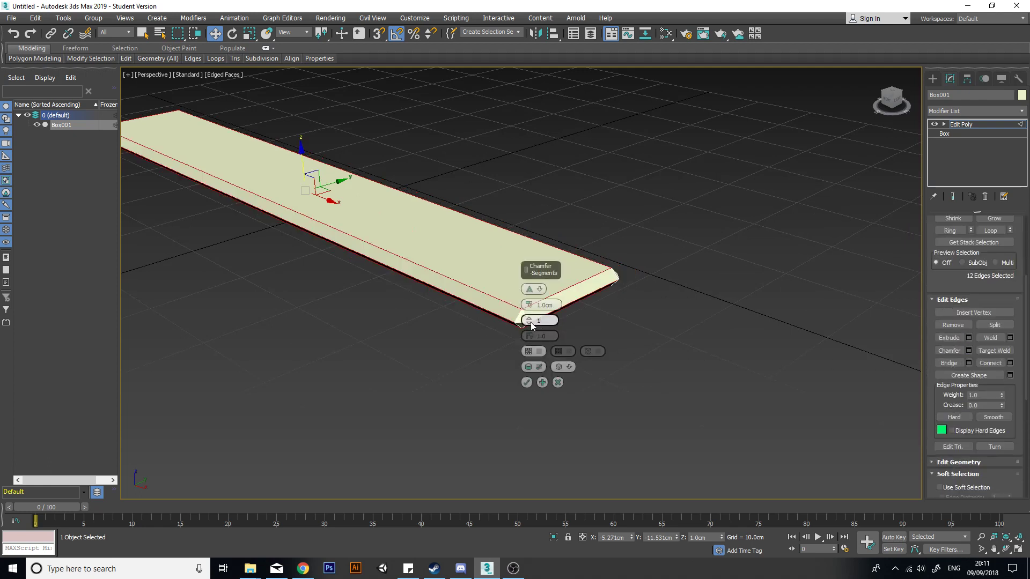
left_click_drag(528, 305, 522, 312)
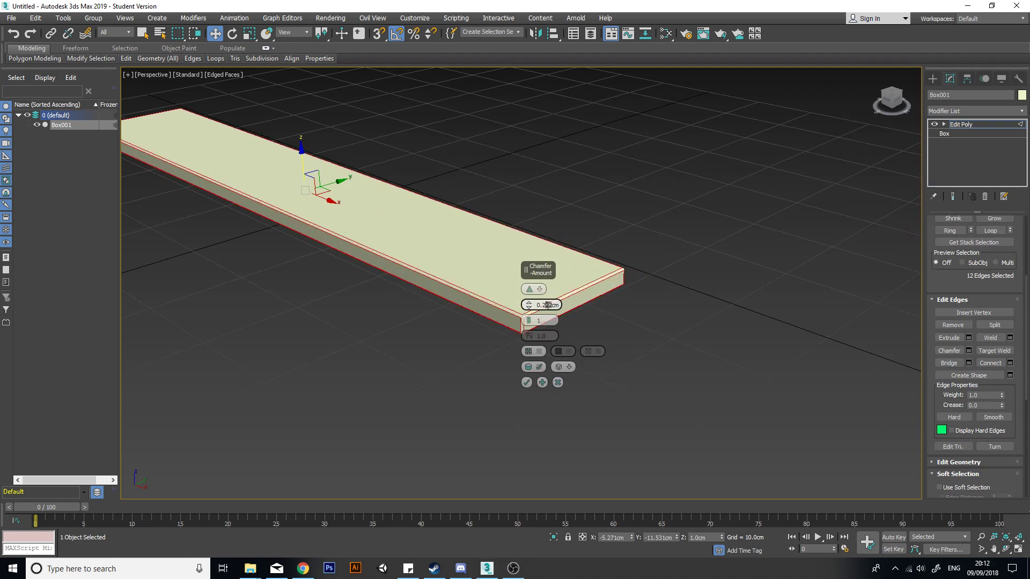
left_click(527, 382)
- Deselect the plank's edges and examine the chamfer along its end and corners
middle_click_drag(637, 274, 460, 381, "alt")
scroll(429, 386, "up", 5)
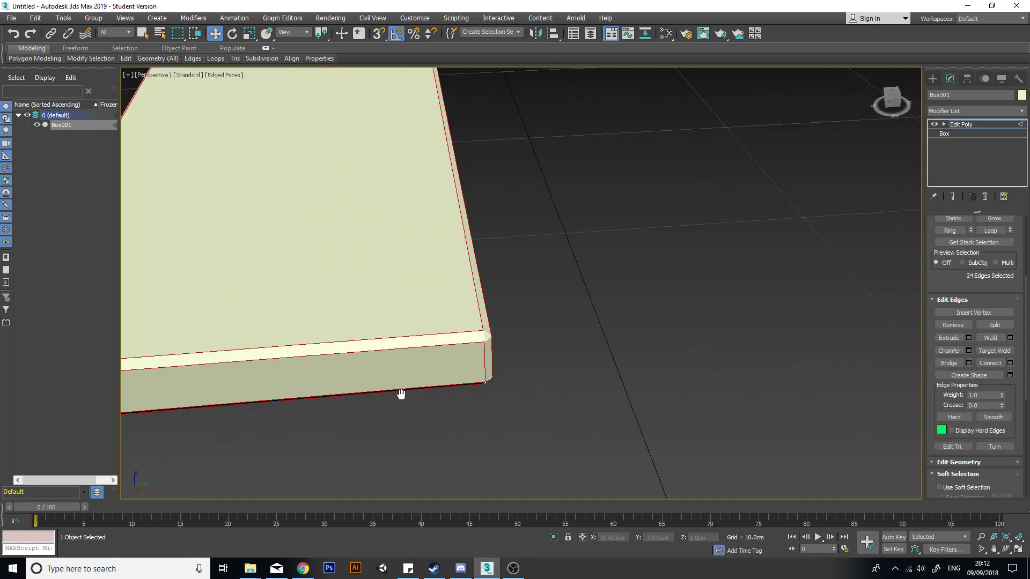
middle_click_drag(401, 394, 786, 285)
left_click(434, 397)
key("F4")
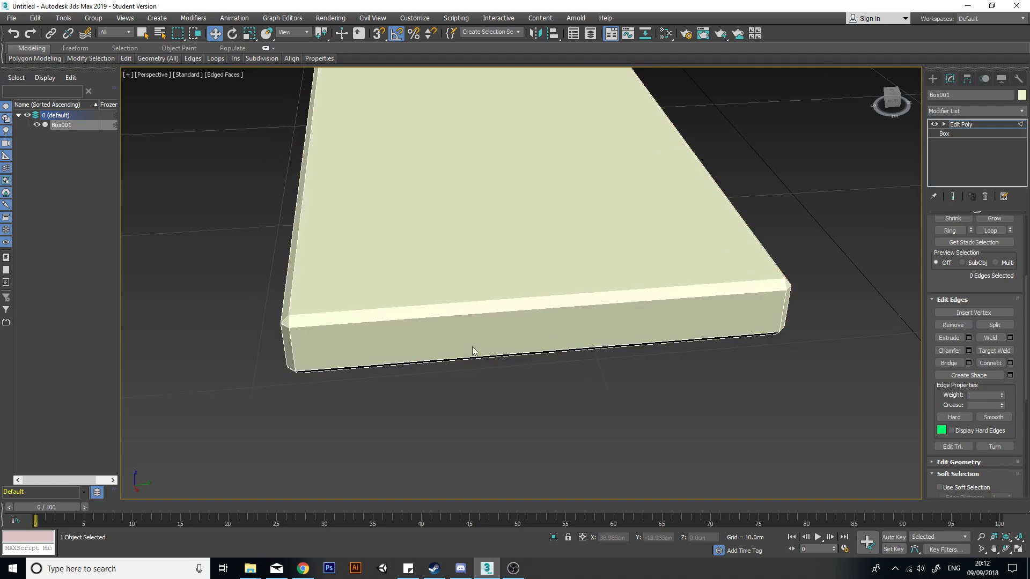
middle_click_drag(472, 350, 562, 300, "alt")
scroll(574, 291, "down", 10)
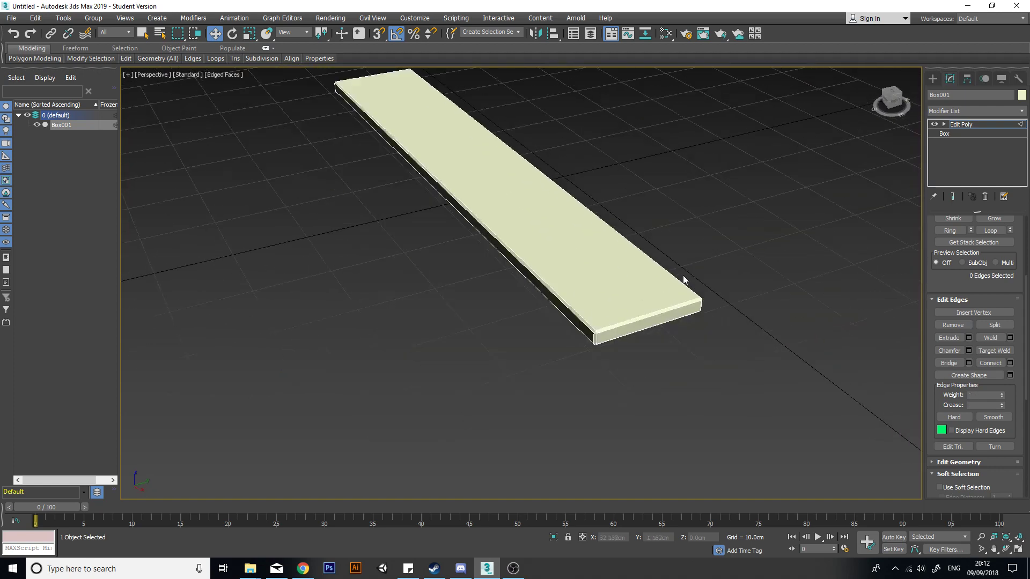
- Change the plank's object color to blue, keeping random color assignment enabled
middle_click_drag(646, 268, 663, 336, "alt")
left_click(1022, 96)
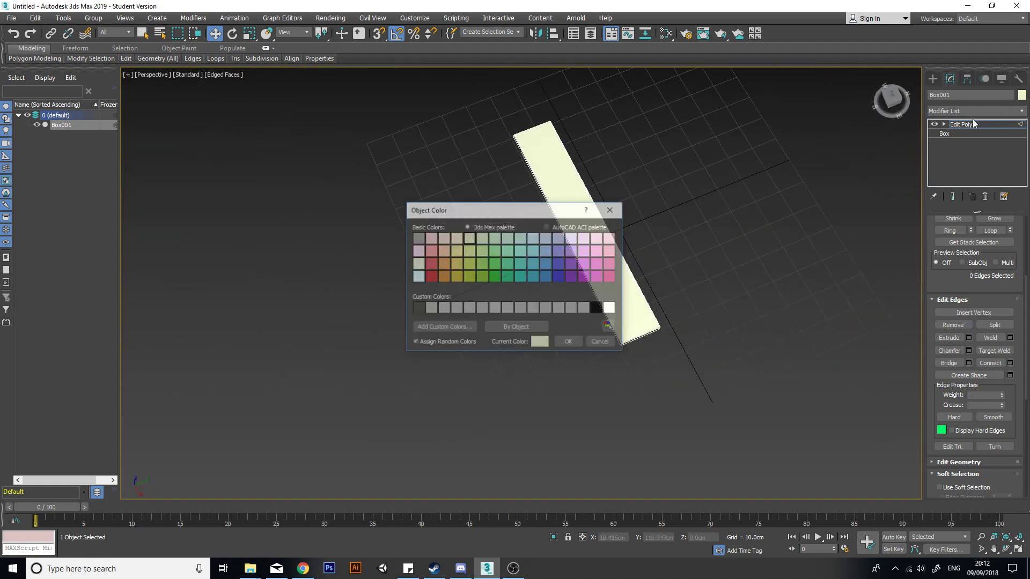
left_click(546, 276)
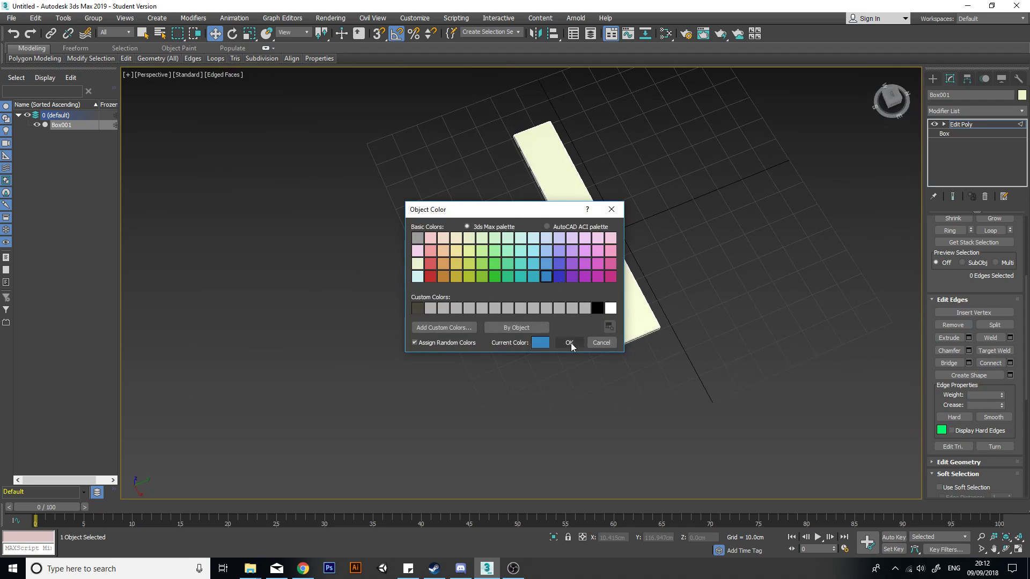
left_click(569, 343)
middle_click_drag(628, 323, 609, 343, "alt")
scroll(652, 343, "up", 5)
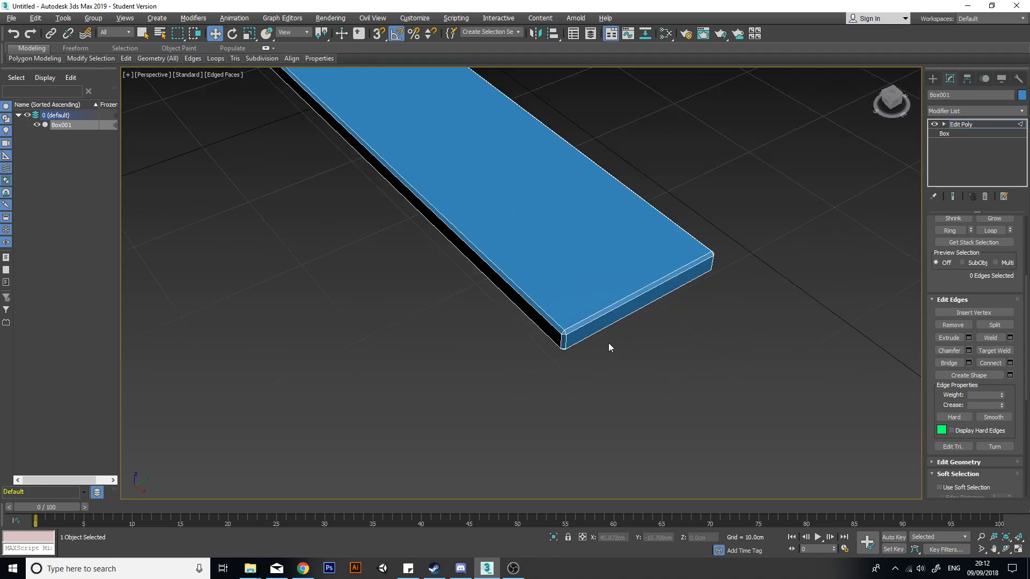
scroll(566, 273, "down", 3)
middle_click_drag(581, 269, 578, 247, "alt")
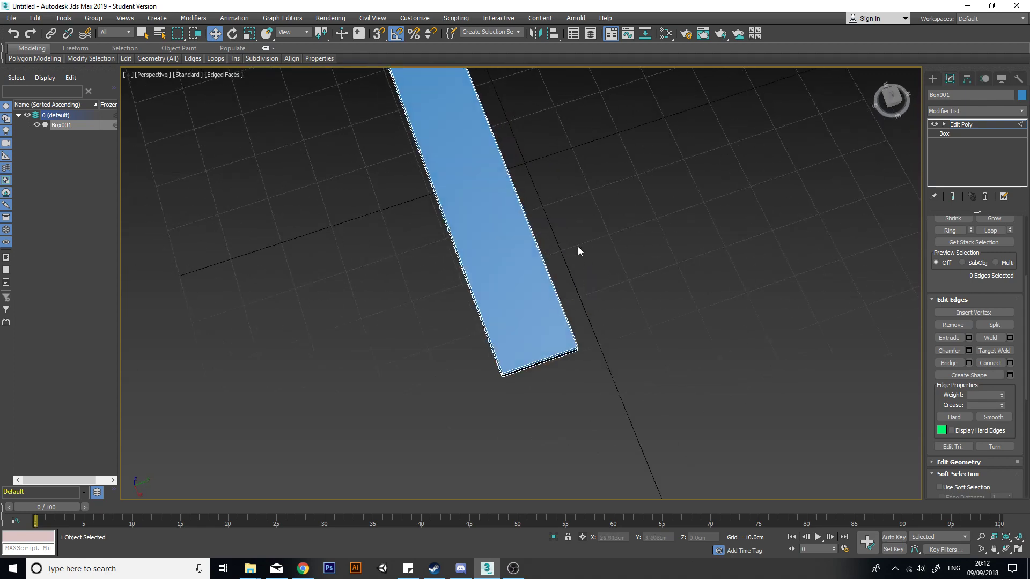
- Leave edge editing on the plank and expand the Edit Poly modifier to show its sub-object levels
scroll(576, 245, "down", 6)
middle_click_drag(551, 206, 536, 232)
scroll(535, 232, "up", 4)
key("2")
middle_click_drag(610, 277, 578, 246, "alt")
scroll(562, 256, "up", 5)
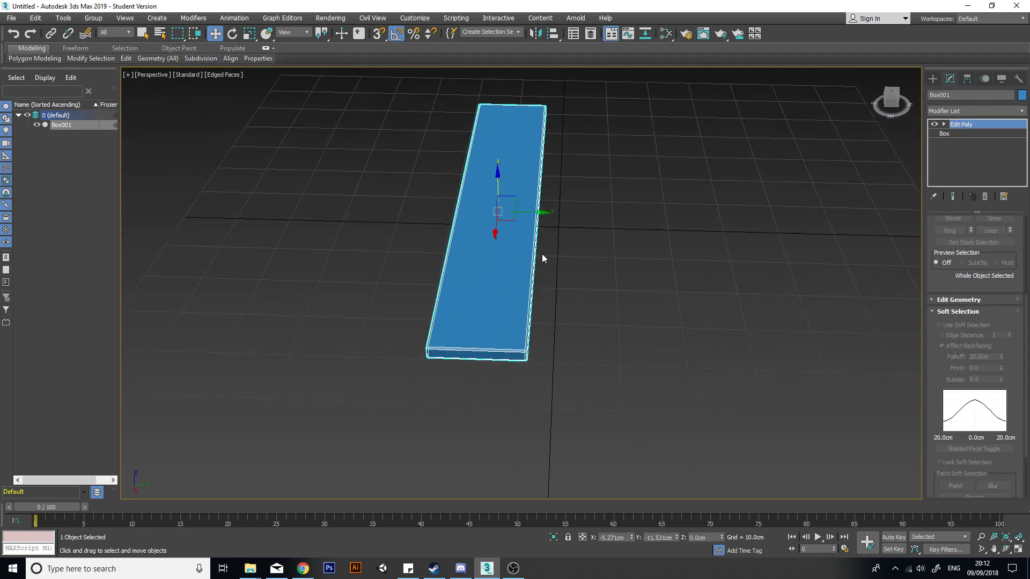
left_click(945, 124)
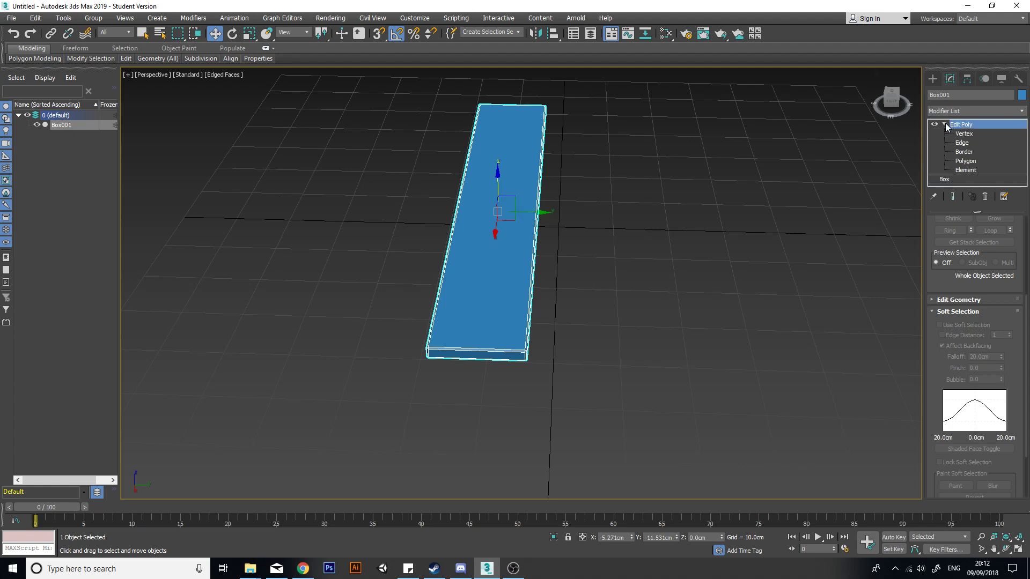
- Collapse the Edit Poly sub-object levels, try moving the plank freely in the YZ plane, and undo that move
left_click(946, 125)
left_click(766, 176)
left_click(502, 205)
left_click_drag(513, 207, 557, 190)
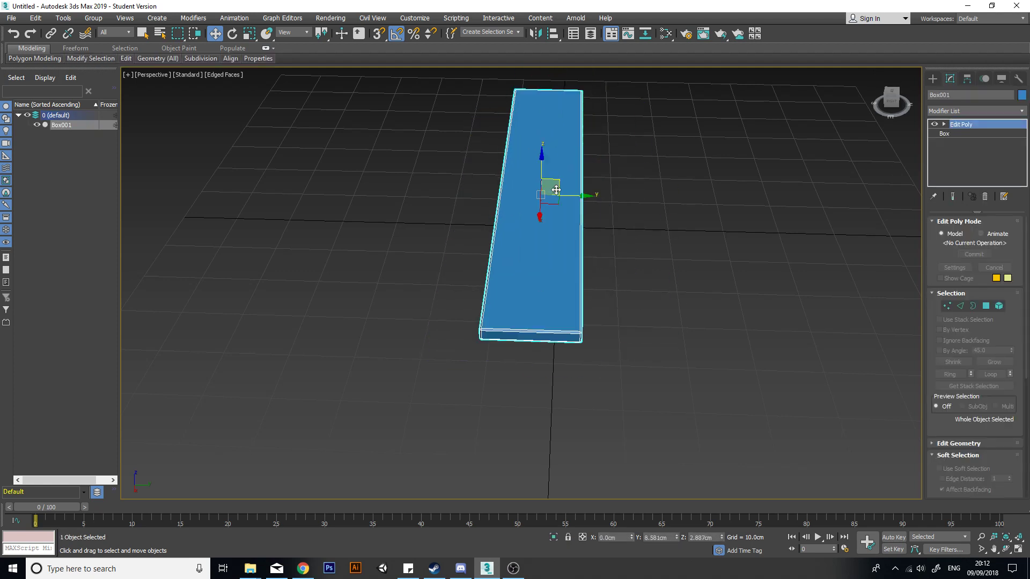
key("ctrl+z")
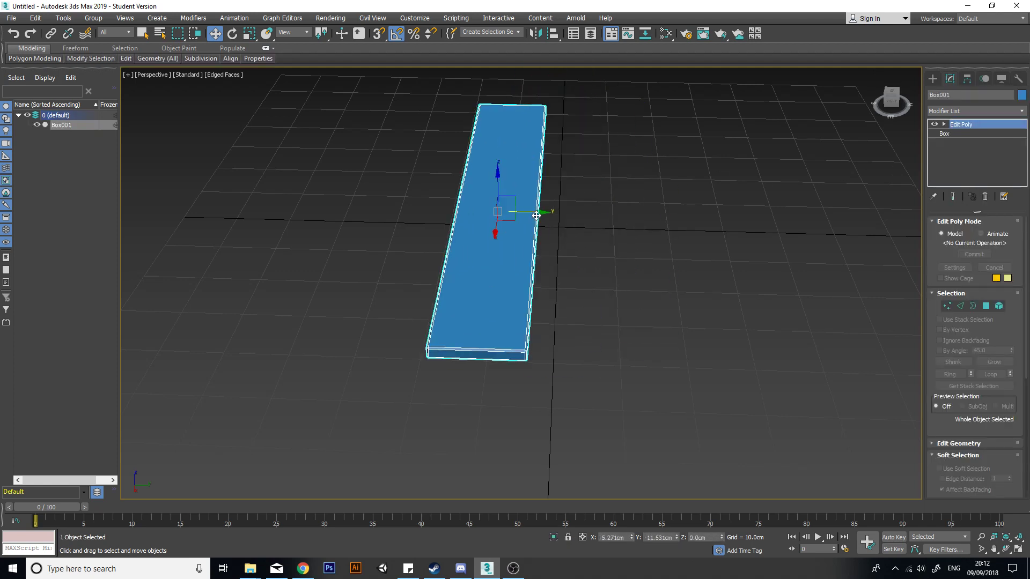
- Clone the plank along the Y axis as 20 independent copies, spaced about 15.3 cm apart in a row
left_click_drag(531, 209, 606, 222, "shift")
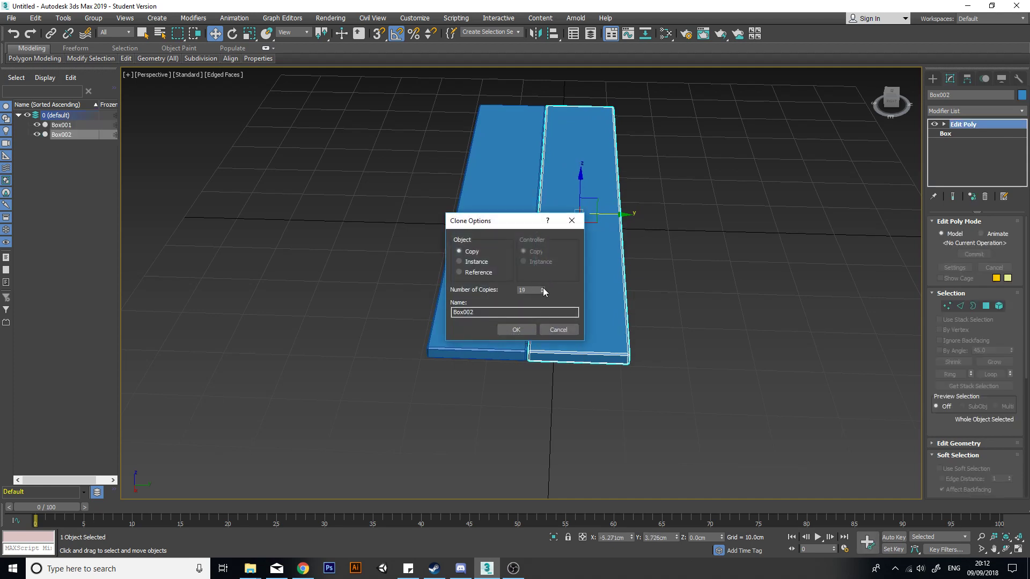
left_click(516, 329)
scroll(472, 272, "down", 5)
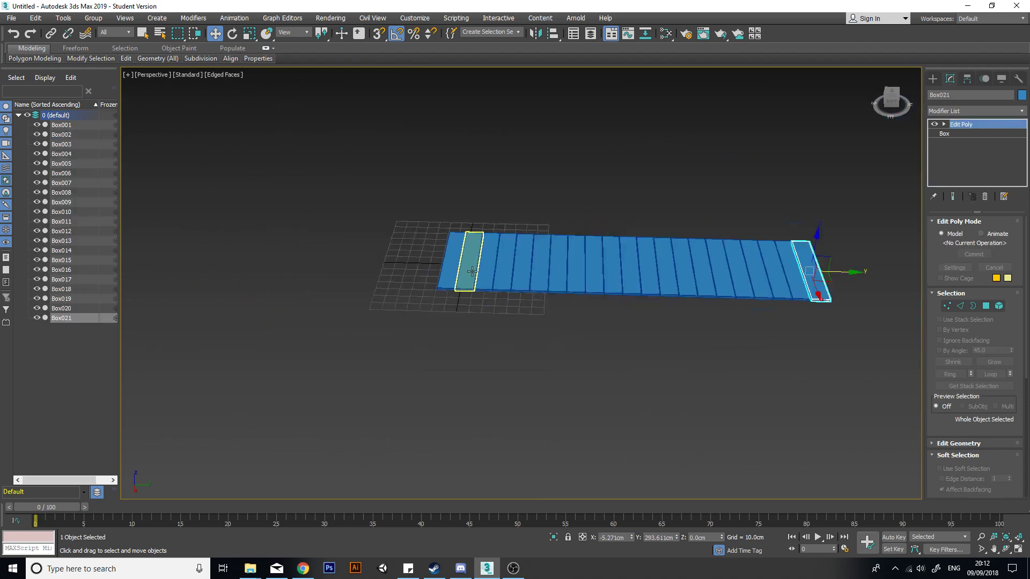
- Examine the gaps between neighbouring planks up close and the full row from afar, leaving nothing selected
scroll(466, 291, "down", 2)
scroll(458, 272, "up", 5)
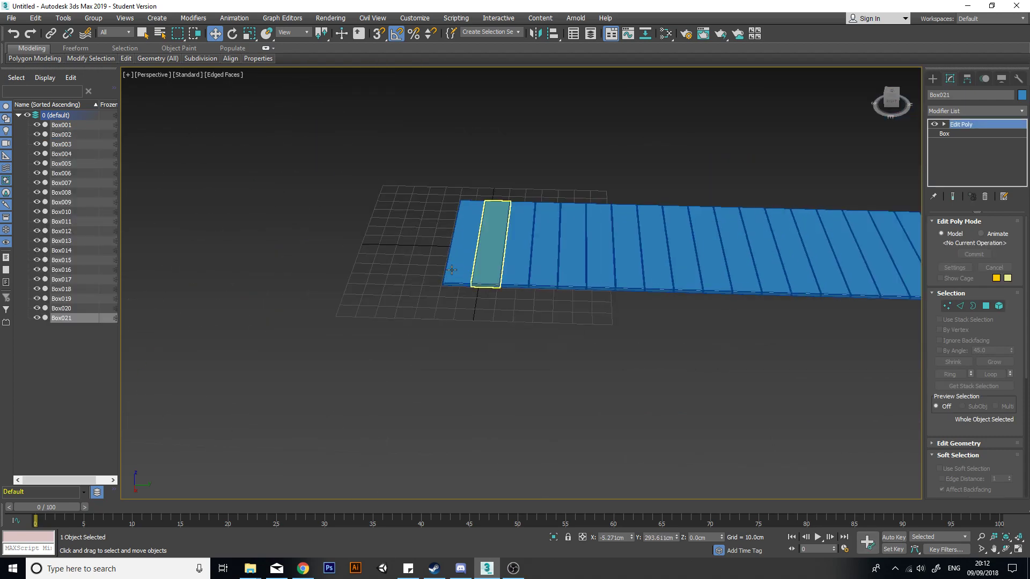
middle_click_drag(452, 270, 456, 240, "alt")
scroll(472, 298, "up", 8)
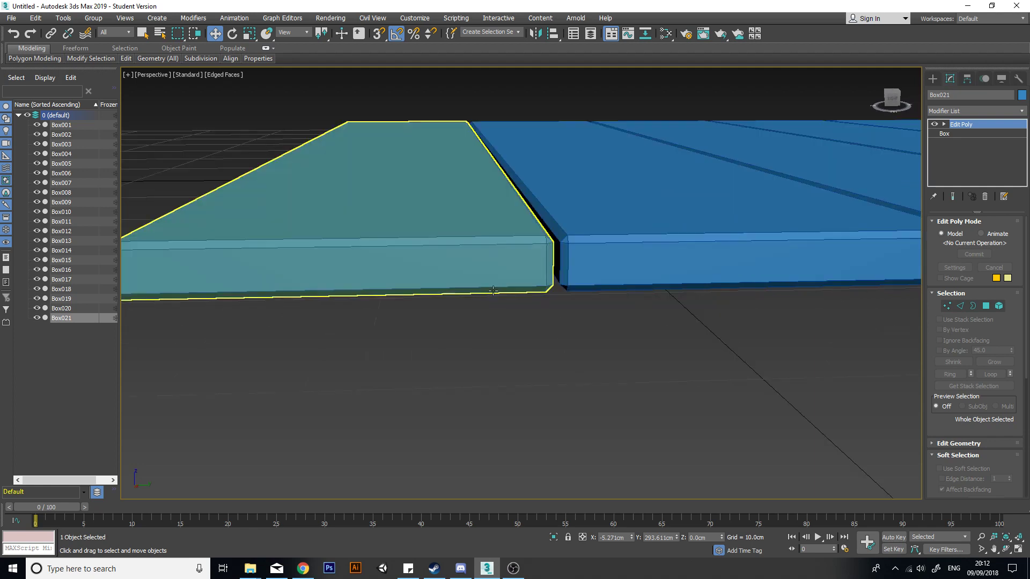
scroll(577, 257, "down", 4)
middle_click_drag(570, 254, 574, 258, "alt")
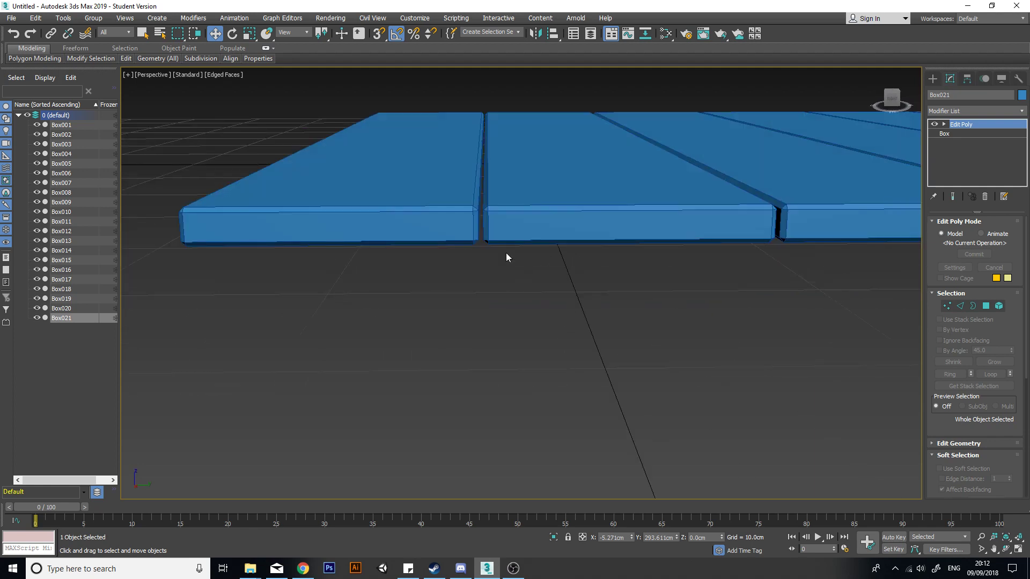
scroll(506, 258, "down", 2)
scroll(478, 246, "up", 3)
scroll(474, 266, "down", 6)
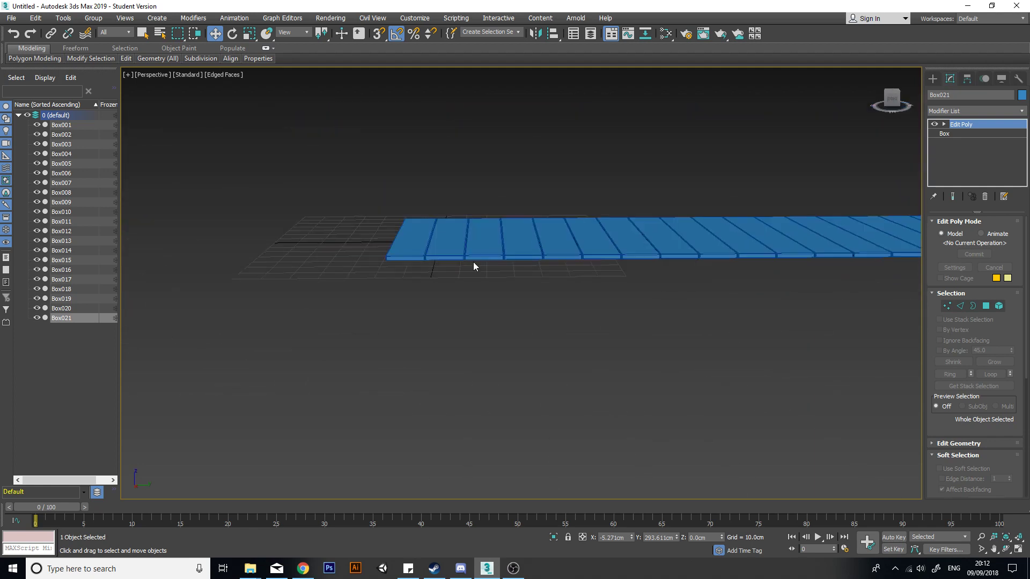
scroll(474, 266, "down", 5)
left_click_drag(505, 224, 501, 225)
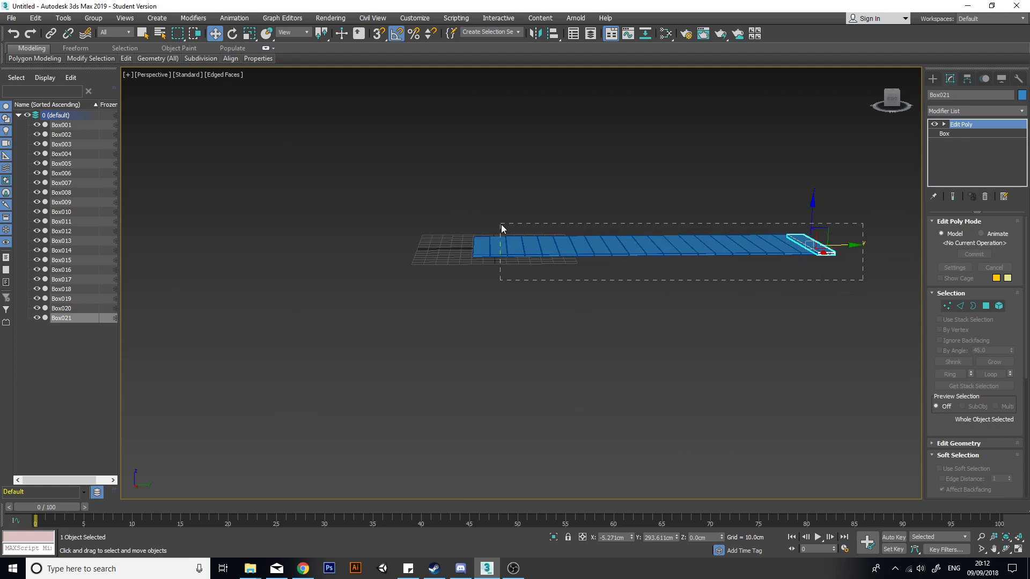
left_click_drag(564, 299, 564, 298)
scroll(483, 312, "up", 5)
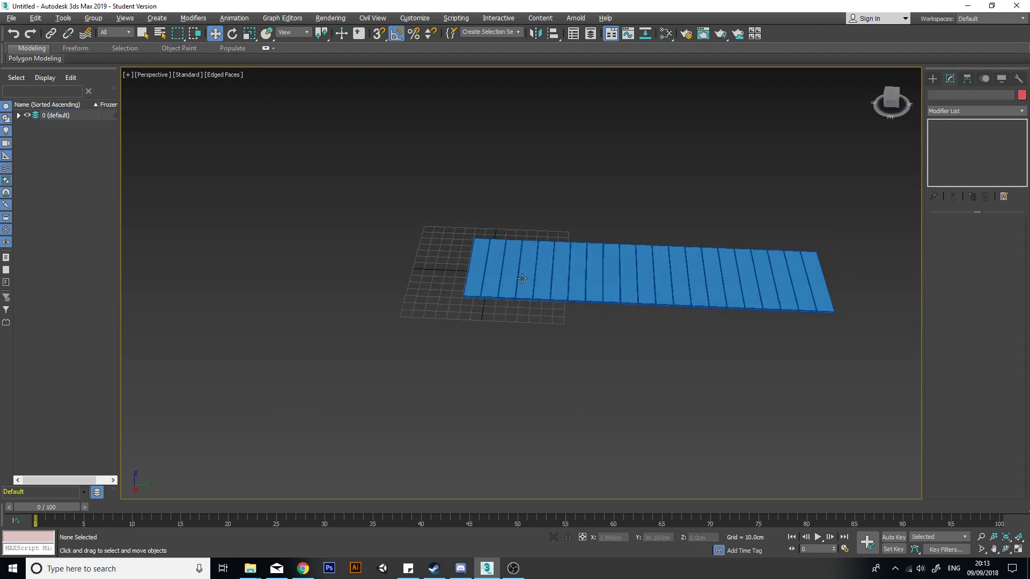
- Attach the four nearest planks one by one to the first plank using Edit Poly's Attach
left_click(468, 298)
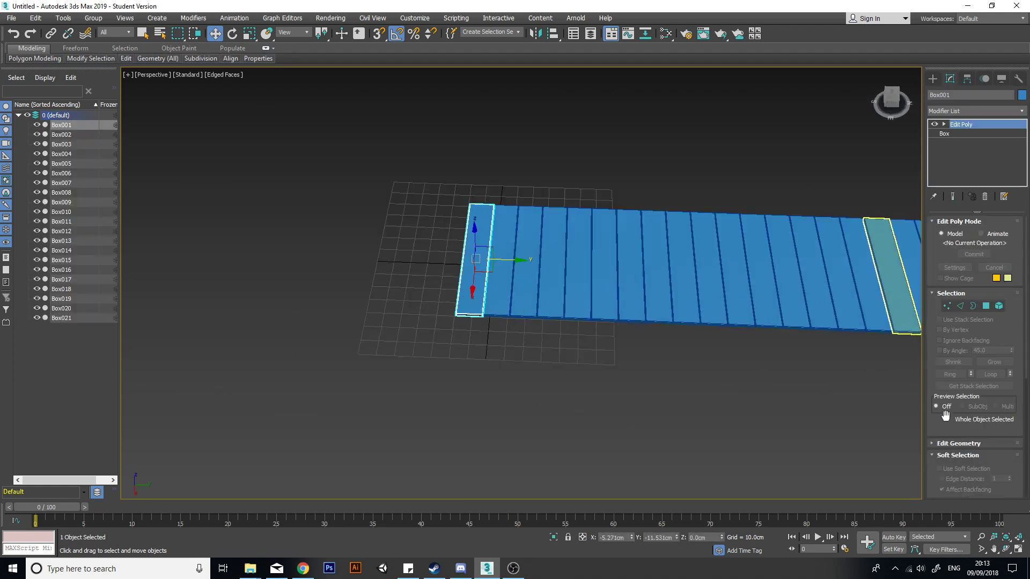
left_click_drag(939, 431, 935, 281)
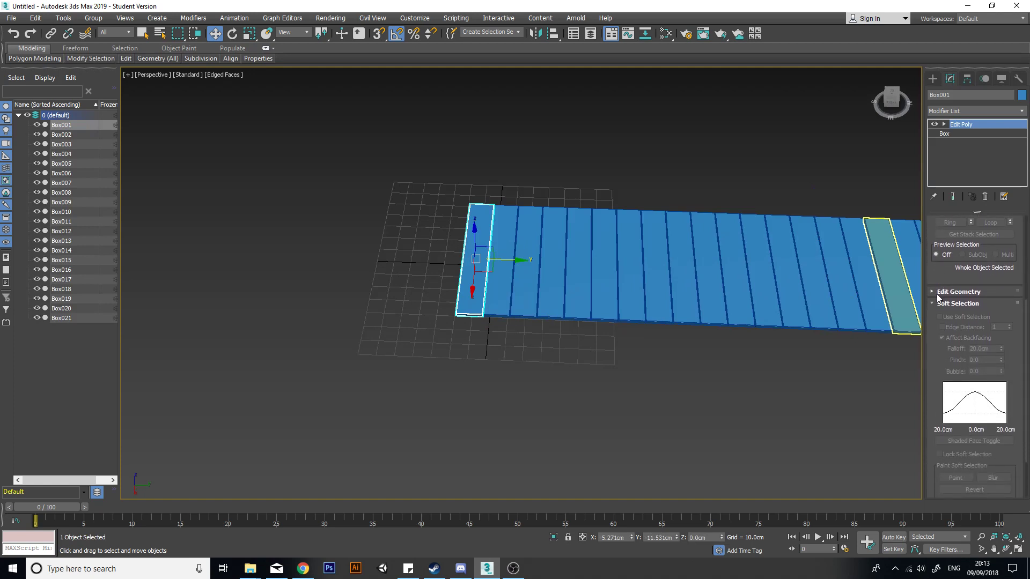
left_click(938, 293)
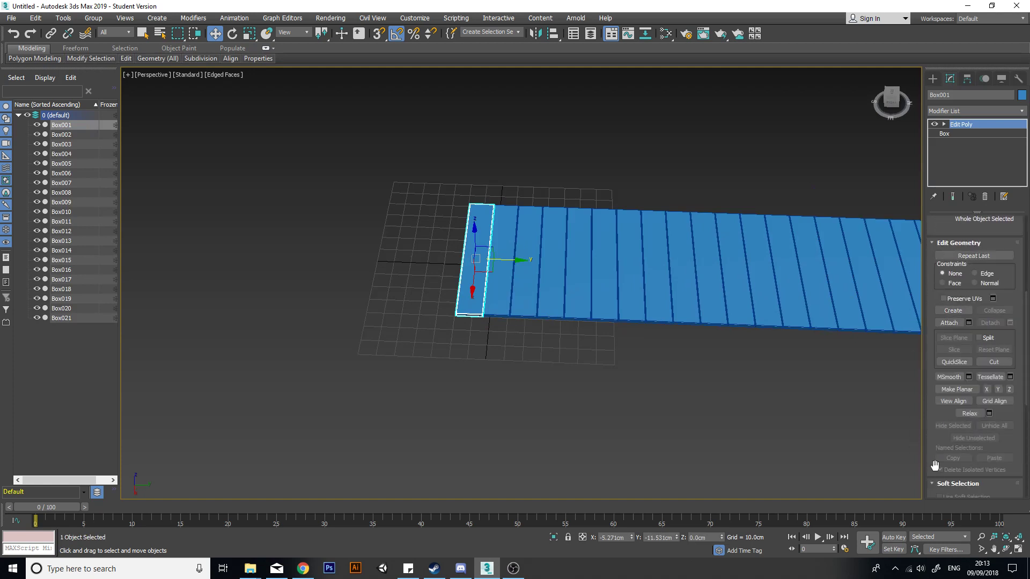
left_click(938, 484)
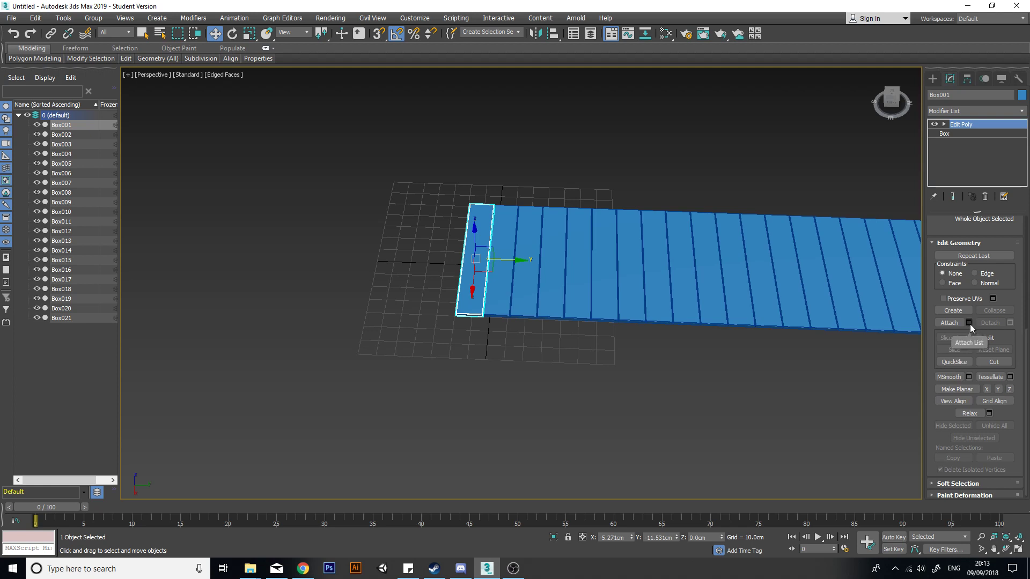
left_click(955, 321)
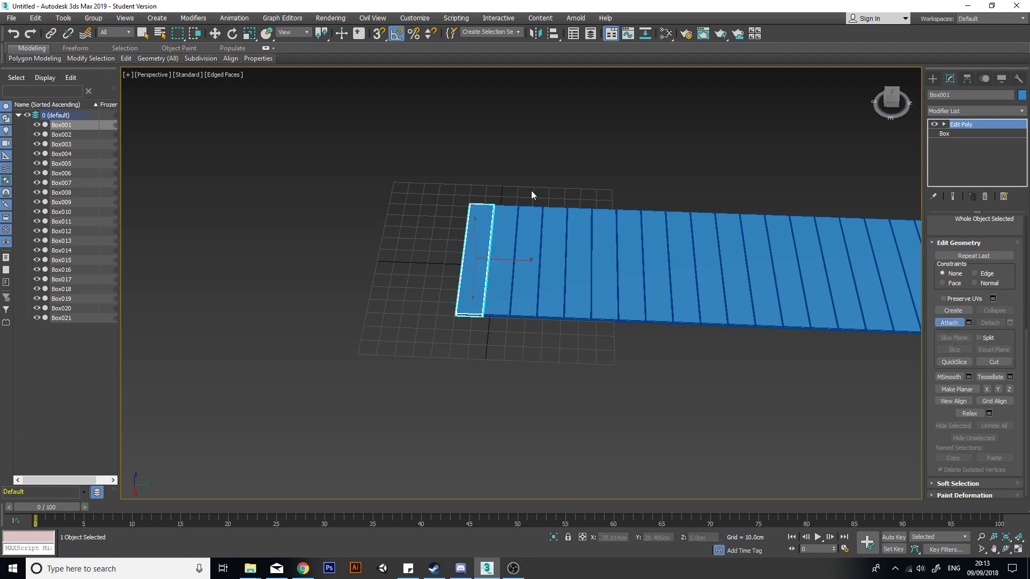
left_click(510, 257)
left_click(531, 276)
left_click(554, 276)
left_click(580, 279)
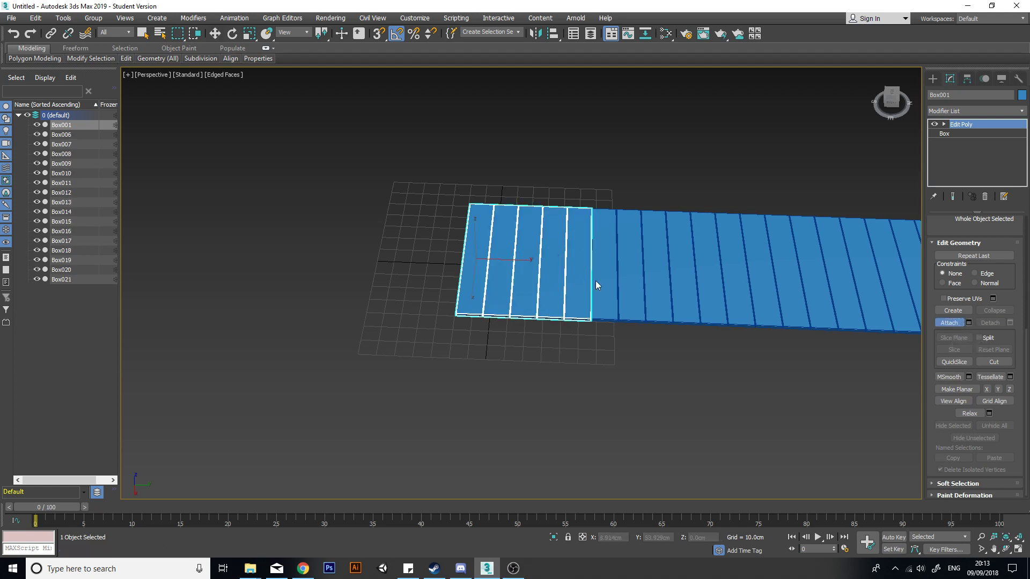
left_click(950, 323)
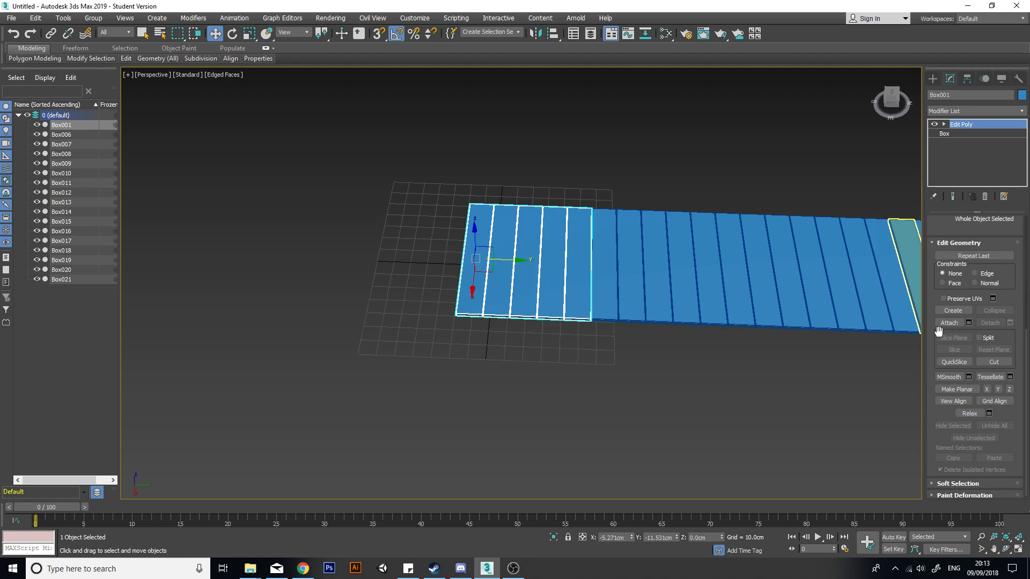
- Attach all remaining planks, Box006 through Box021, to the first plank in one go through the attach list, and clear the selection
left_click(969, 323)
left_click(72, 76)
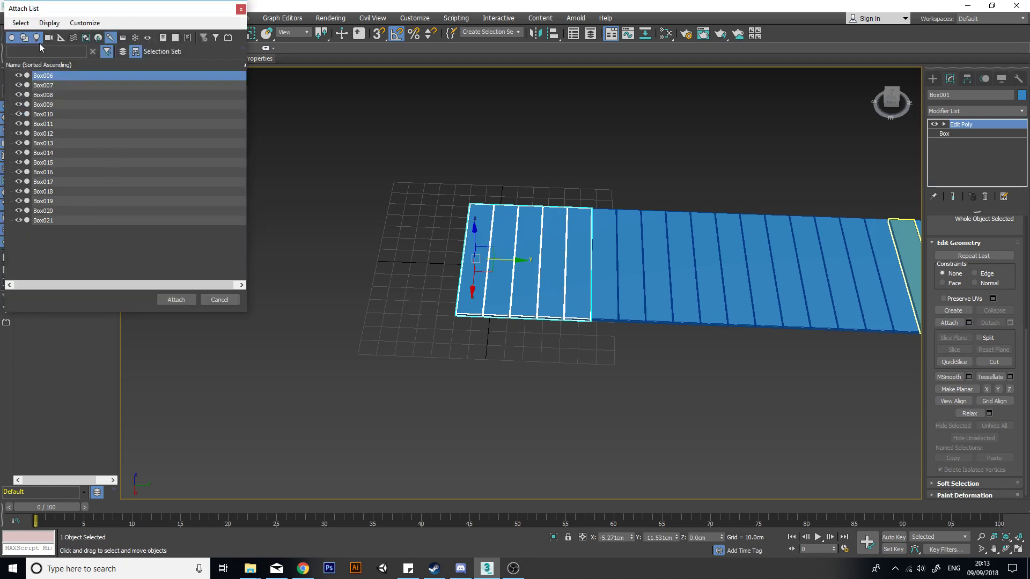
left_click(100, 224, "shift")
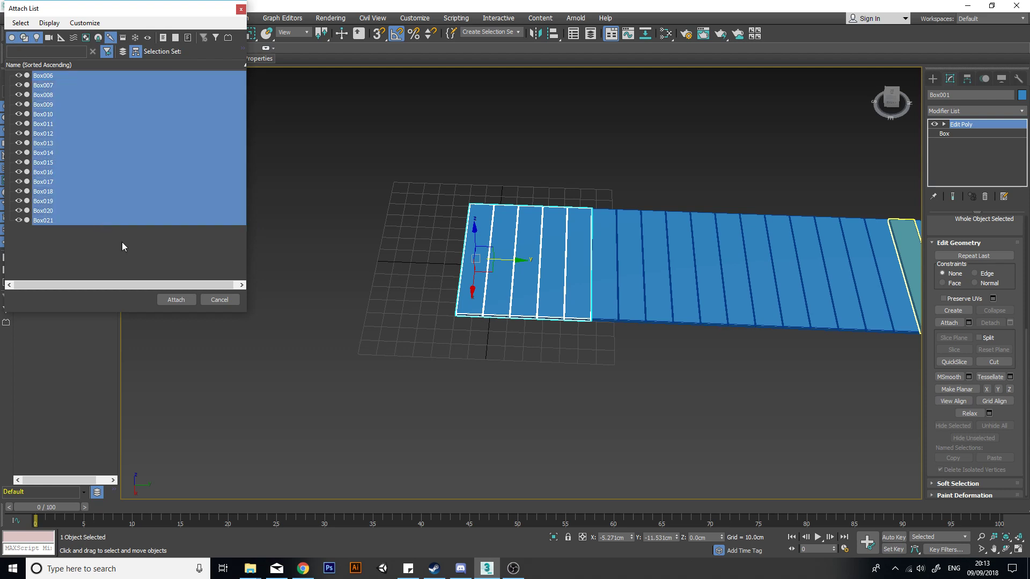
left_click(175, 301)
middle_click_drag(573, 276, 476, 276)
scroll(476, 276, "down", 5)
left_click(513, 311)
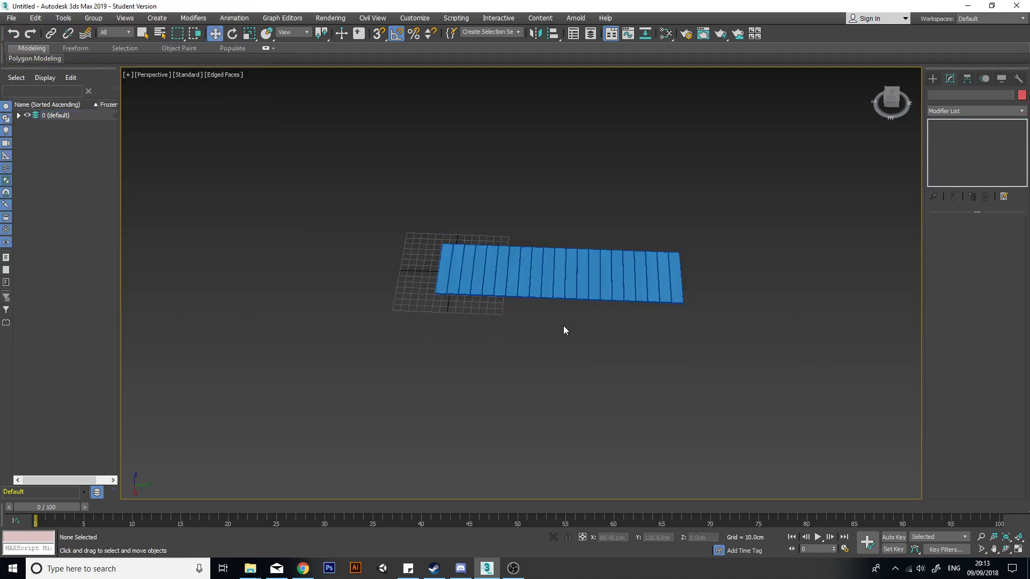
- Select the joined plank object and compare picking whole planks at element level with picking a single top face at polygon level
left_click(501, 295)
middle_click_drag(494, 309, 541, 304, "alt")
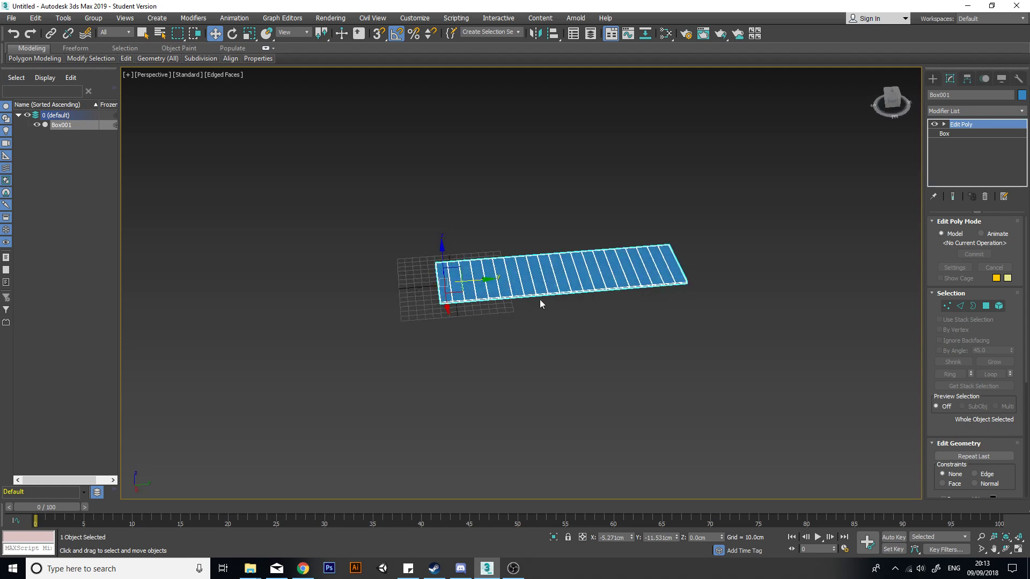
left_click(988, 305)
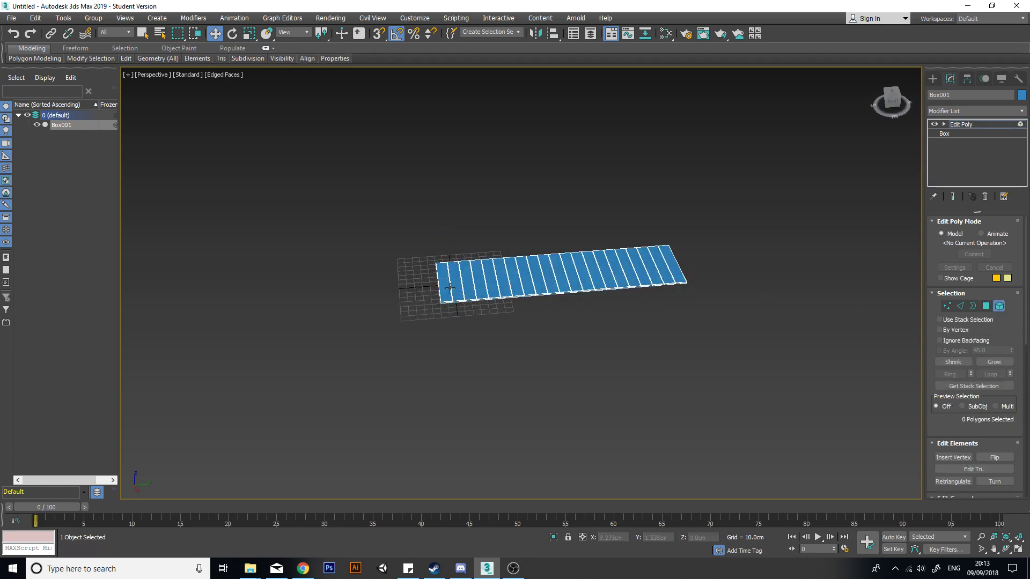
scroll(445, 301, "up", 4)
left_click(456, 328)
left_click(534, 265)
left_click(612, 257)
left_click(692, 252)
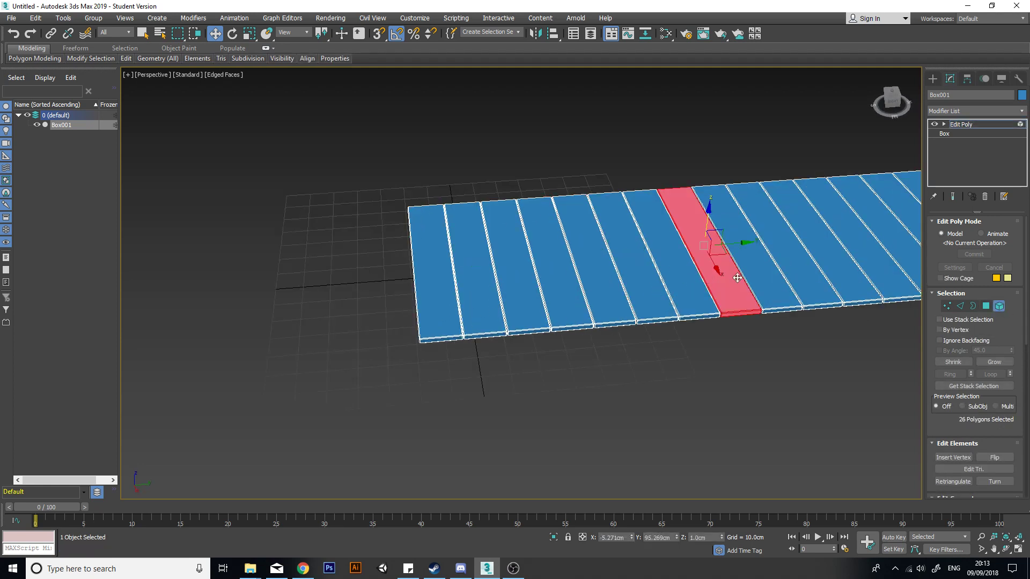
left_click(986, 305)
left_click(672, 287)
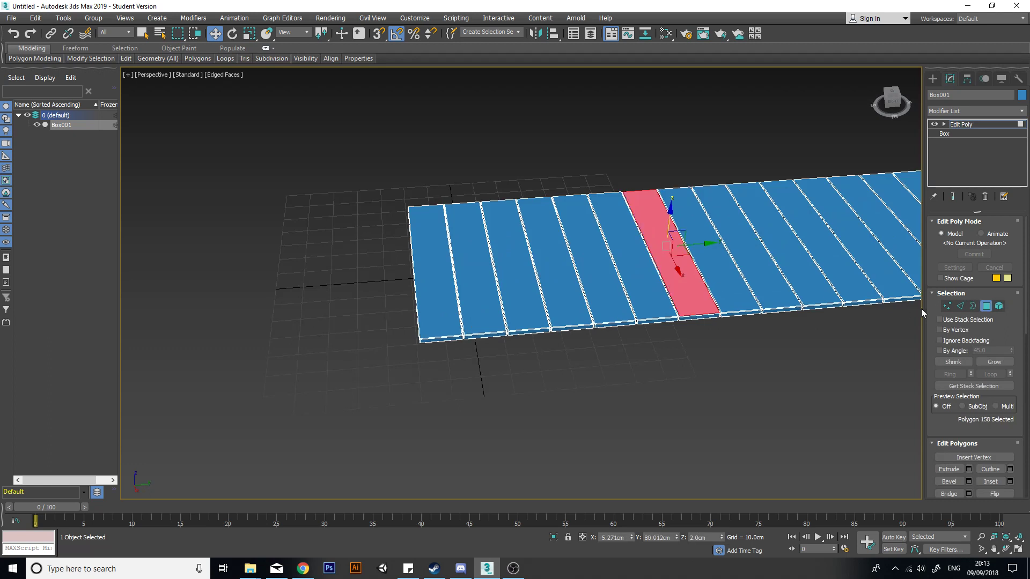
- Return to element level, pick various individual planks along the row, and leave sub-object editing
left_click(999, 305)
left_click(805, 266)
left_click(708, 258)
left_click(633, 262)
left_click(555, 271)
left_click(480, 287)
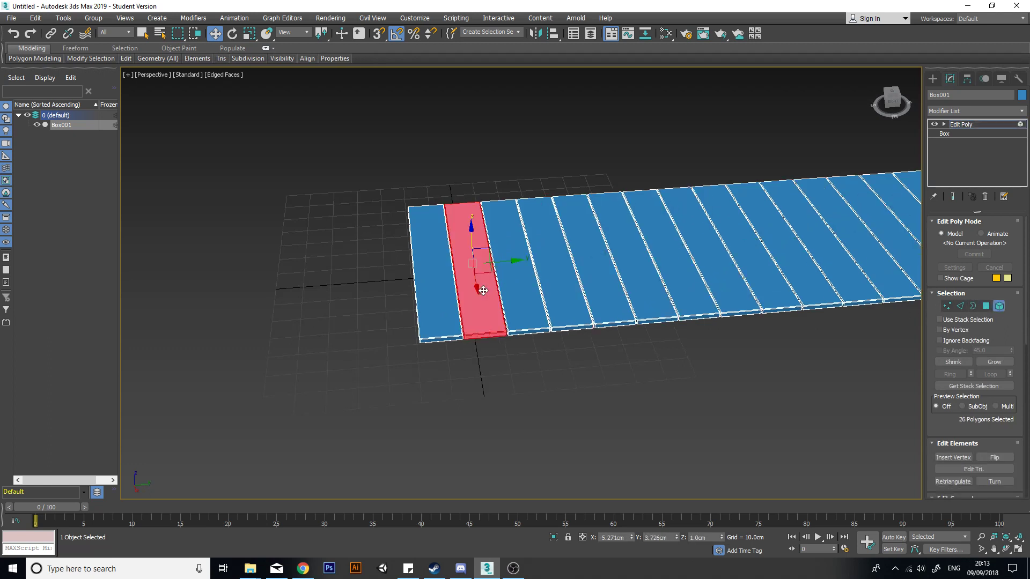
left_click(394, 303)
left_click(448, 309)
left_click(569, 290)
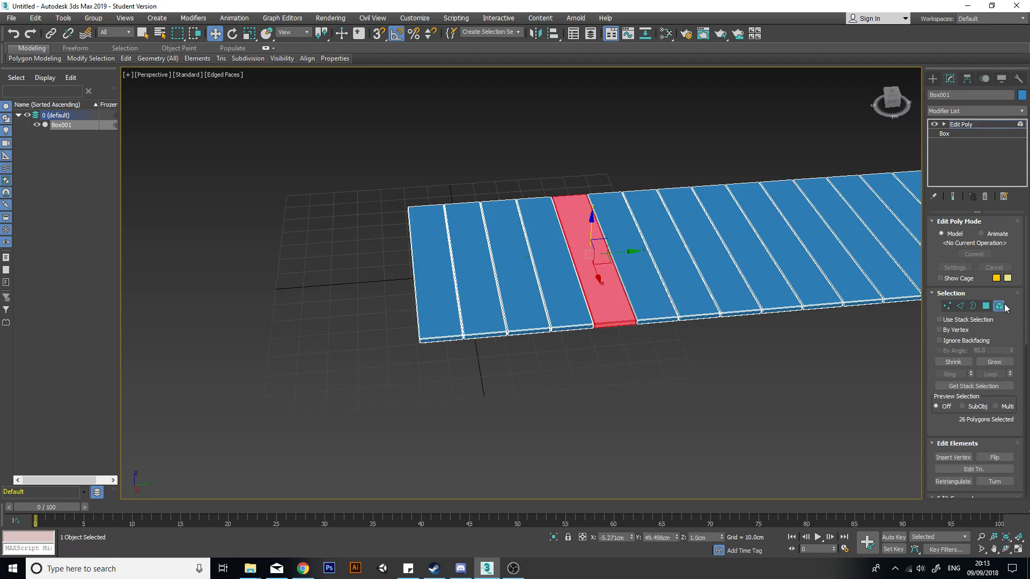
left_click(999, 306)
- Apply a Bend modifier to the joined planks and set its angle to 360 degrees
scroll(547, 298, "down", 5)
scroll(547, 299, "up", 2)
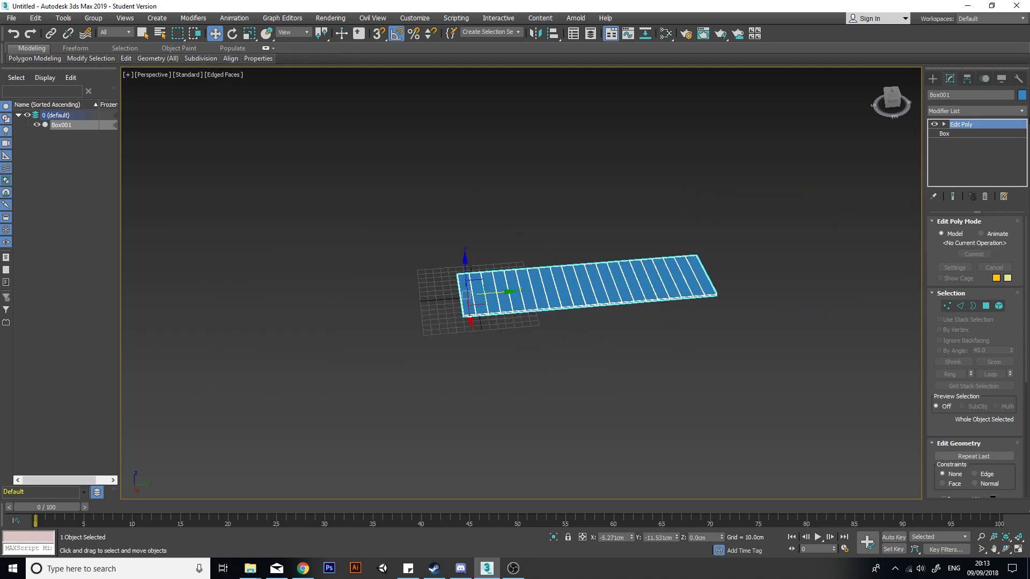
left_click(1023, 111)
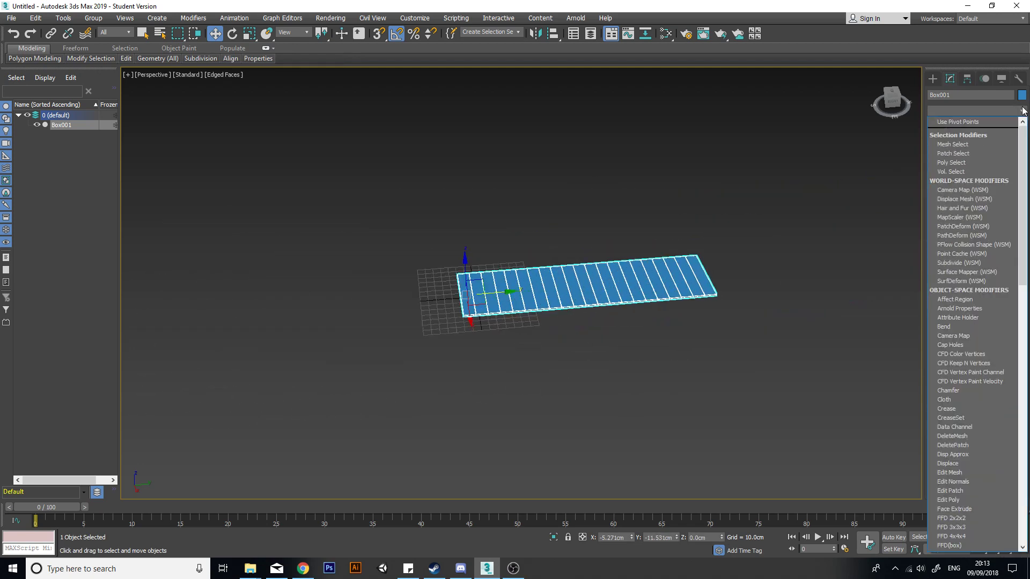
key("b")
key("Return")
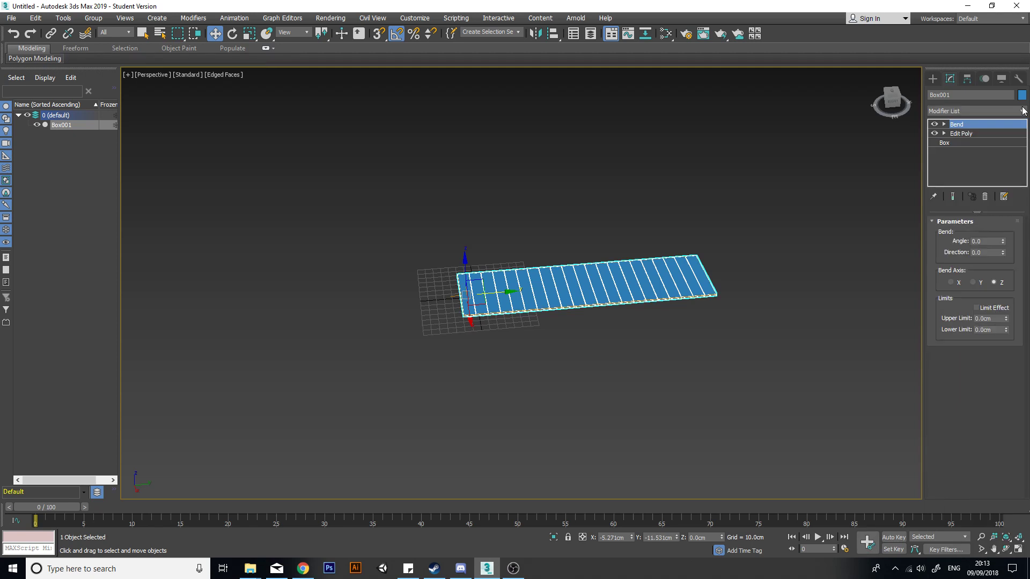
left_click(987, 244)
key("Return")
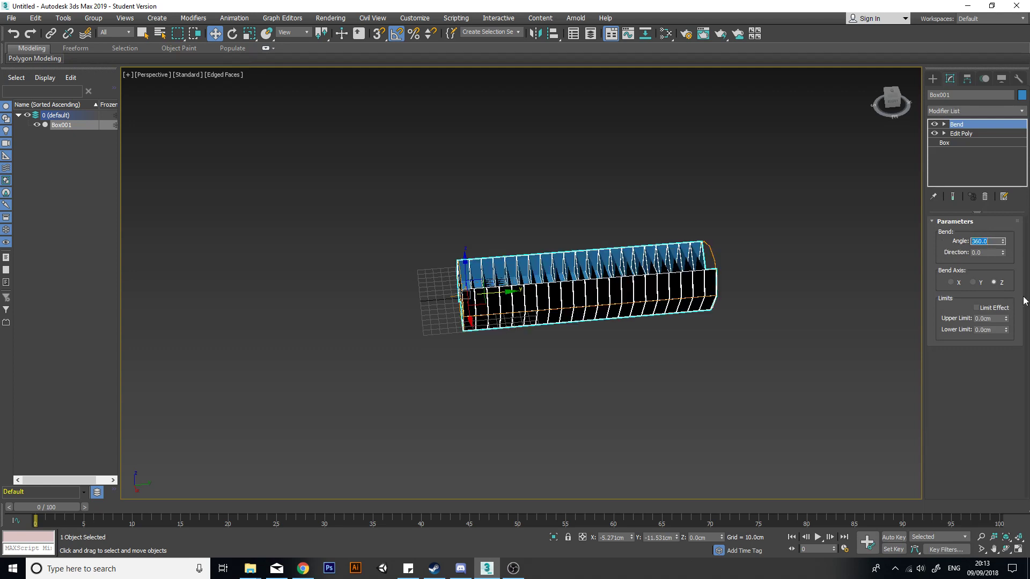
- Try the bend on the Y and X axes and return the bend axis to Z
left_click(977, 283)
left_click(958, 284)
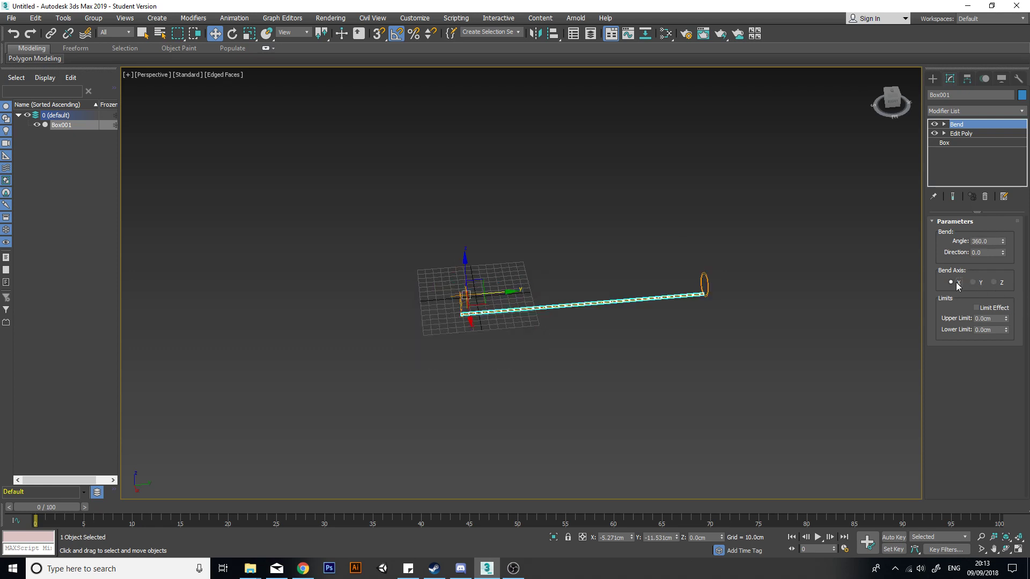
left_click(1001, 284)
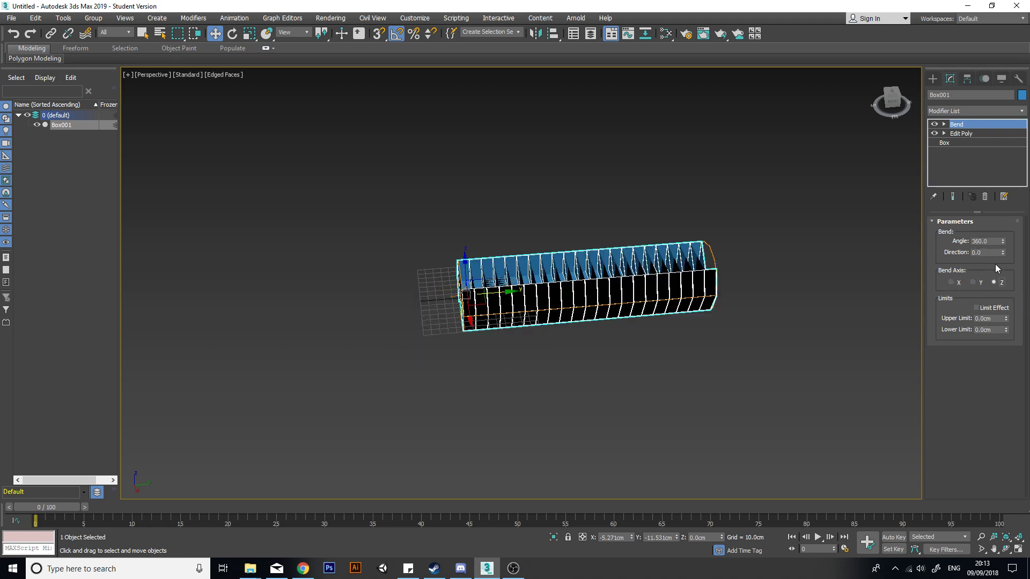
- Reset the bend angle to zero, raise it to 66 degrees, and inspect the bent planks from a low side view
right_click(1006, 245)
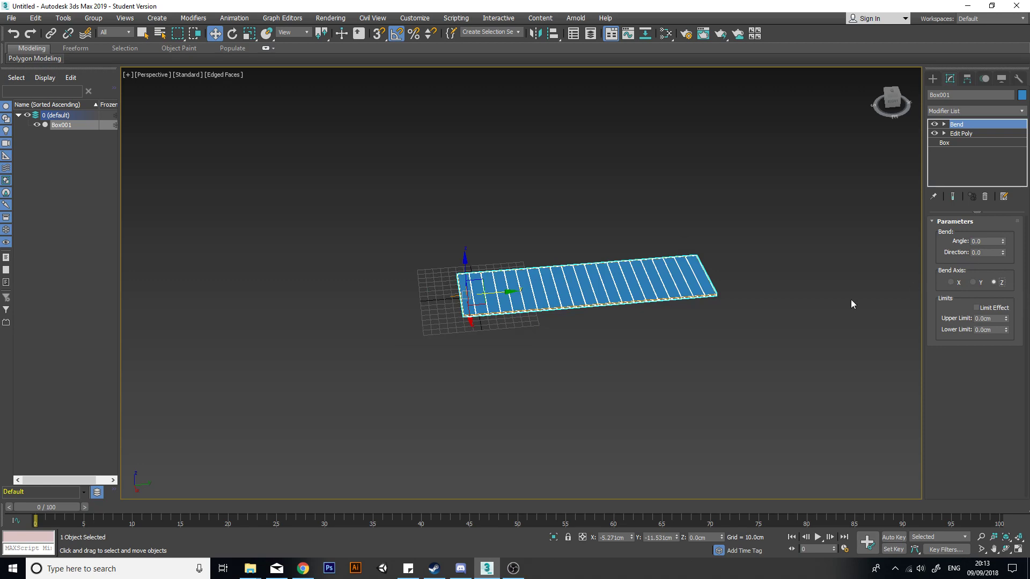
left_click_drag(1004, 242, 989, 168)
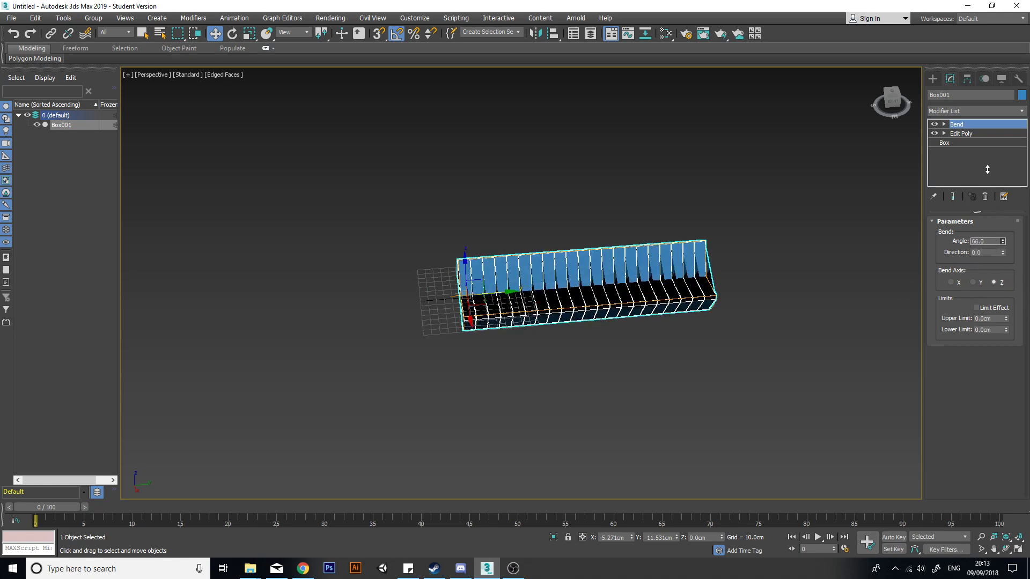
middle_click_drag(618, 314, 665, 289, "alt")
scroll(665, 291, "up", 2)
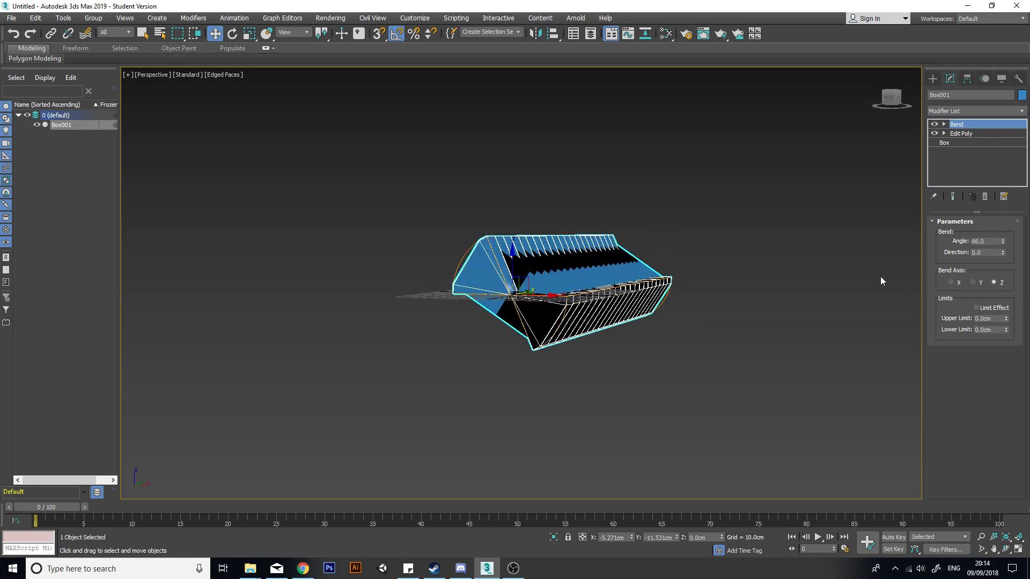
- Switch the bend axis to Y and set the bend direction to 90 degrees so the planks curl upward
left_click(973, 283)
middle_click_drag(859, 300, 751, 303, "alt")
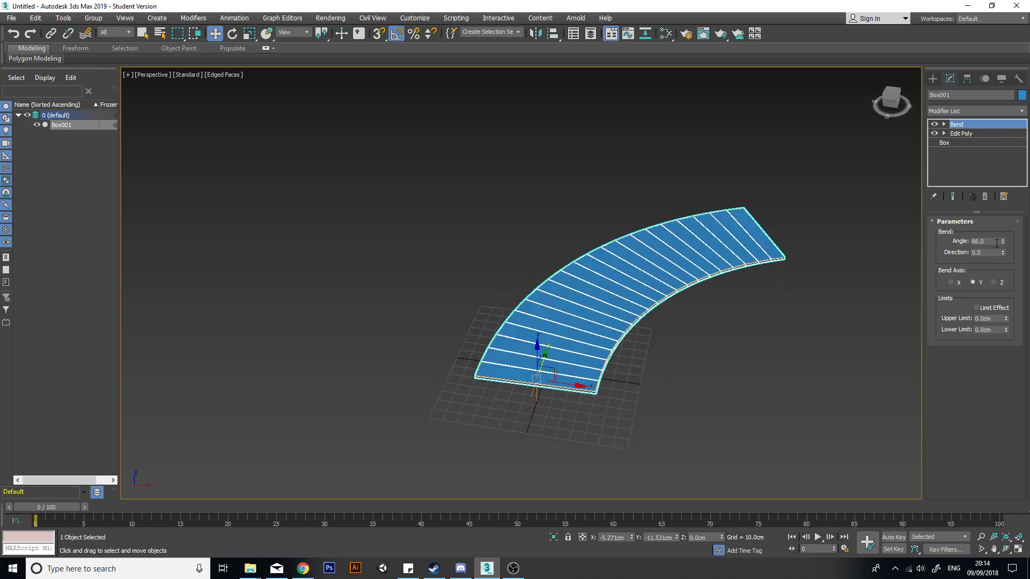
left_click_drag(1003, 253, 1004, 214)
middle_click_drag(669, 299, 579, 268, "alt")
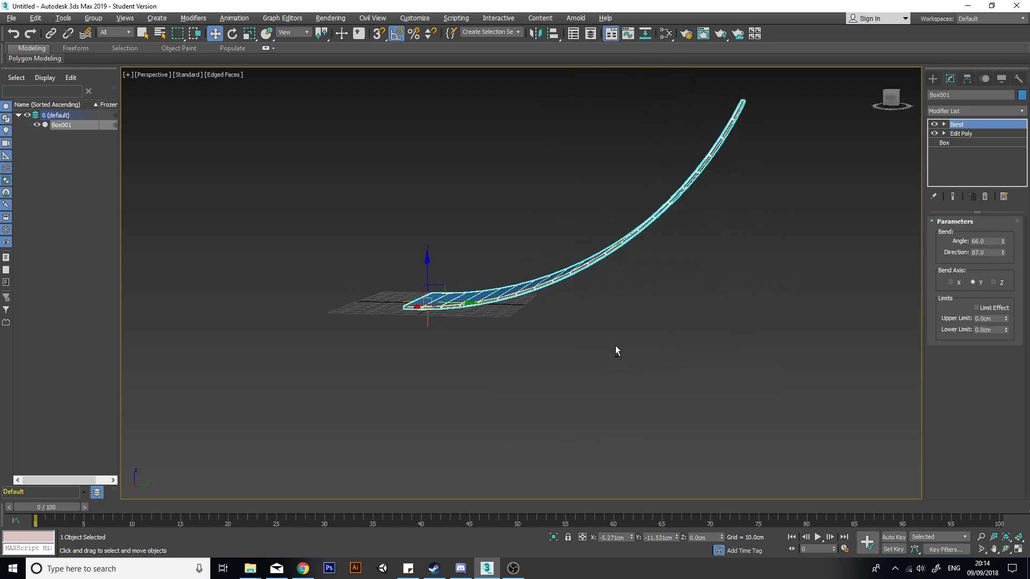
middle_click_drag(616, 347, 619, 354, "alt")
double_click(979, 253)
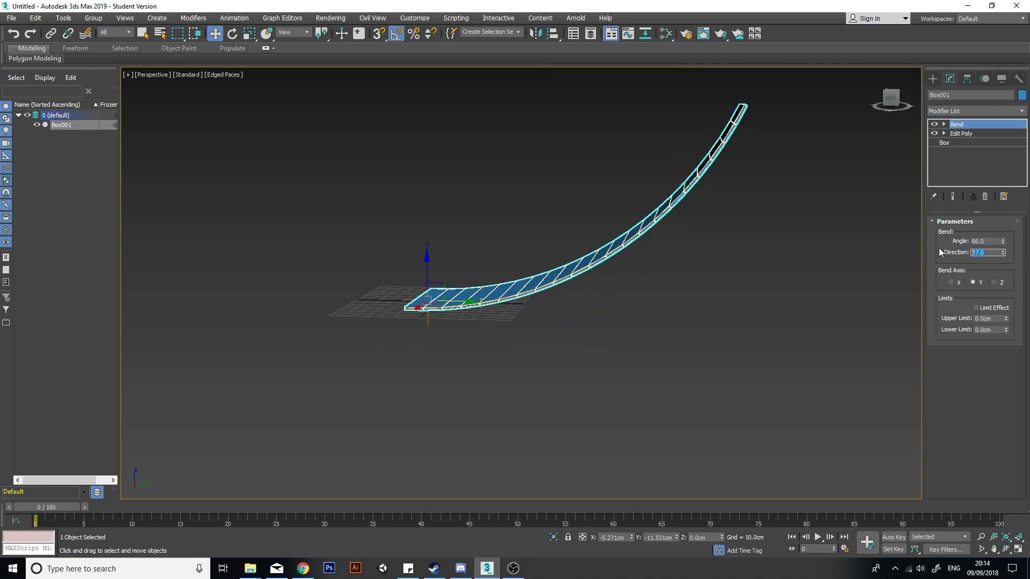
type("90")
key("Return")
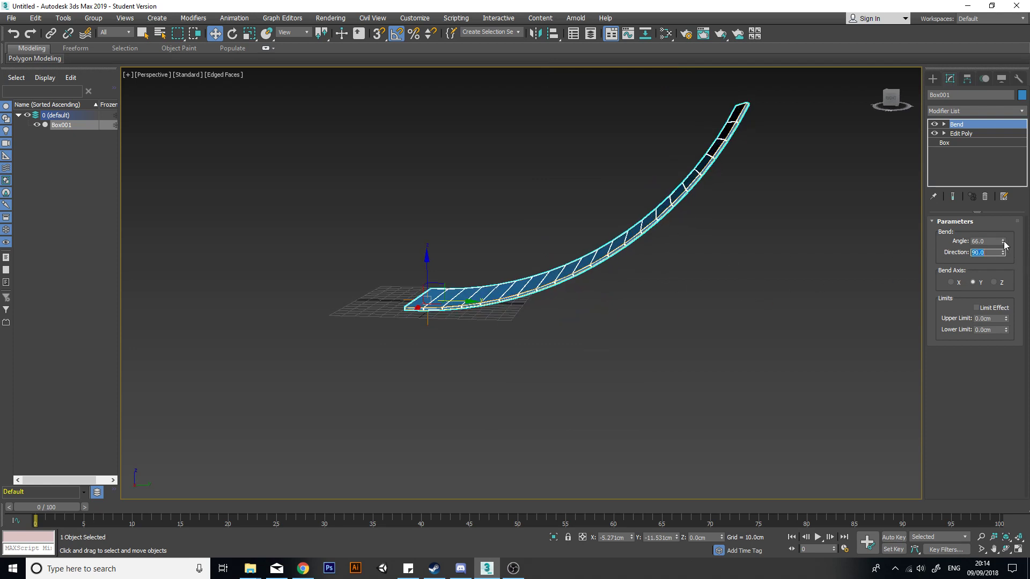
- Increase the bend angle to 360 degrees to close the planks into a full ring
left_click_drag(1003, 242, 793, 529)
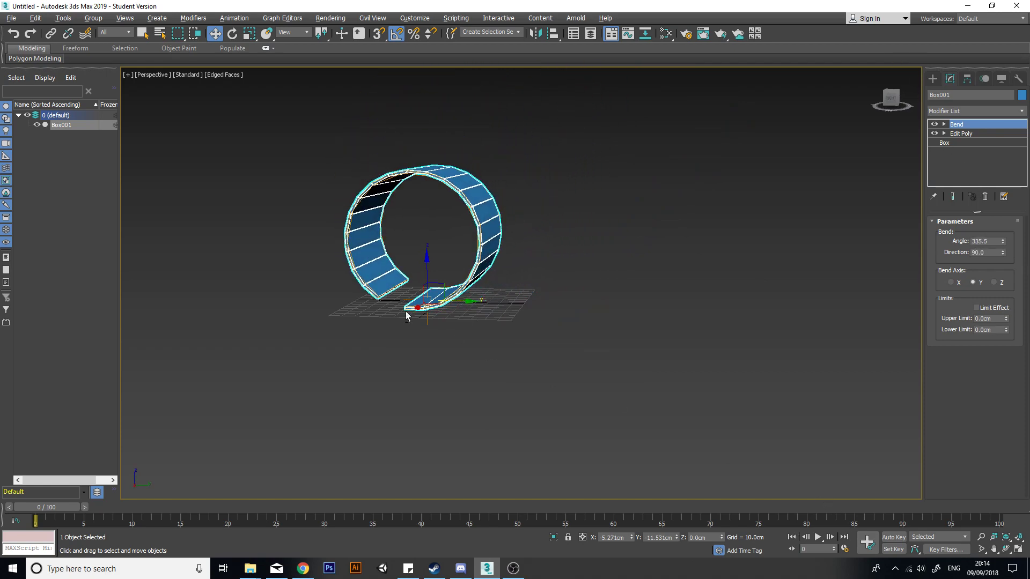
middle_click_drag(406, 316, 694, 351, "alt")
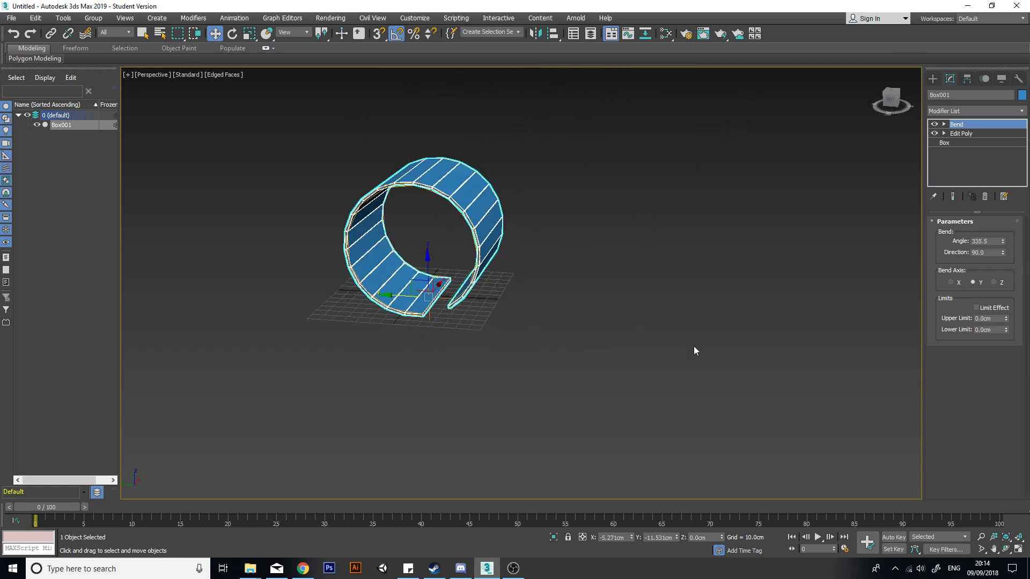
double_click(983, 242)
type("360")
key("Return")
- Check the seam where the ring's ends meet and fine-tune the bend angle to 359.5 degrees
scroll(444, 309, "up", 6)
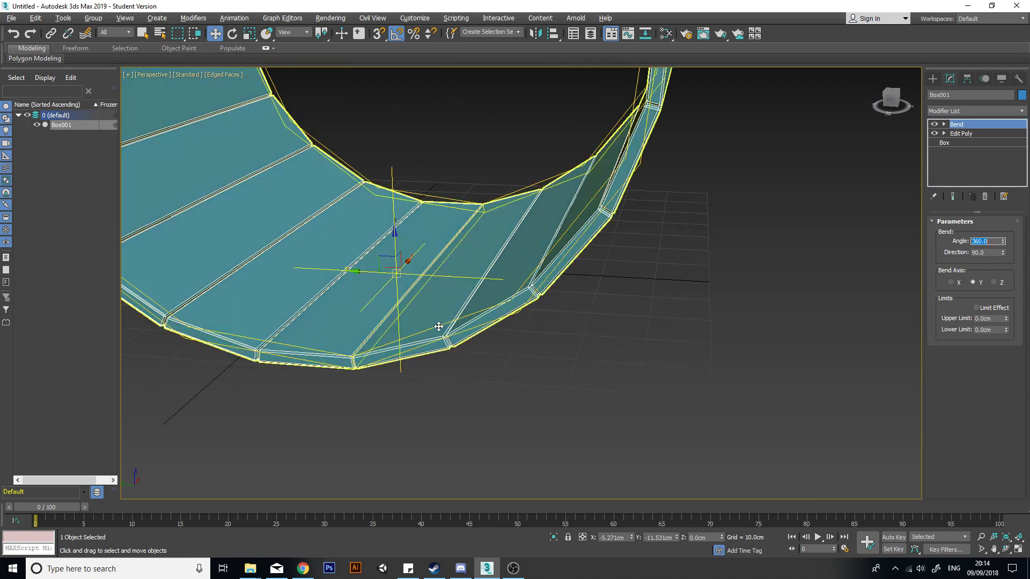
left_click(1000, 243)
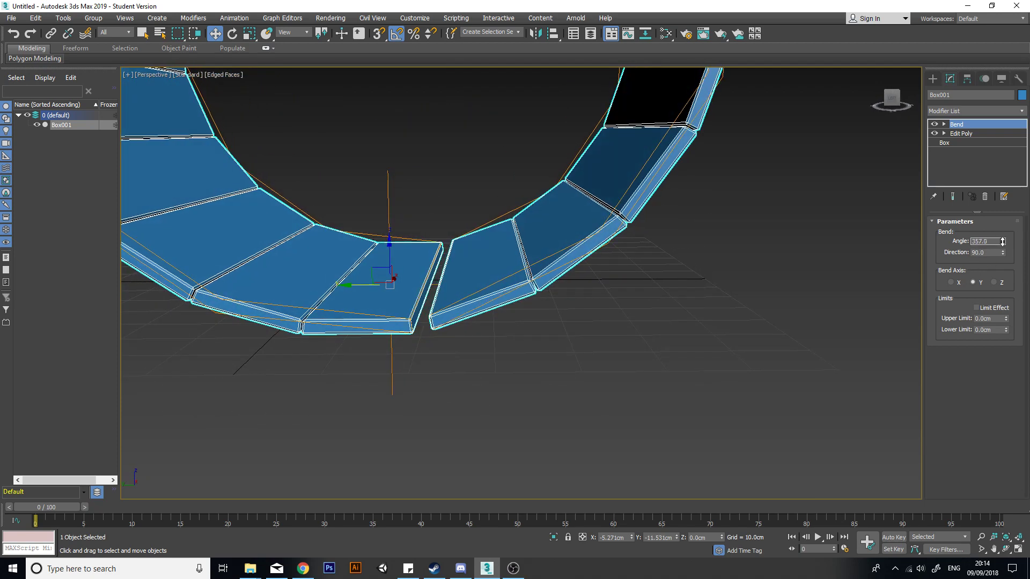
left_click(1001, 239)
scroll(397, 329, "up", 3)
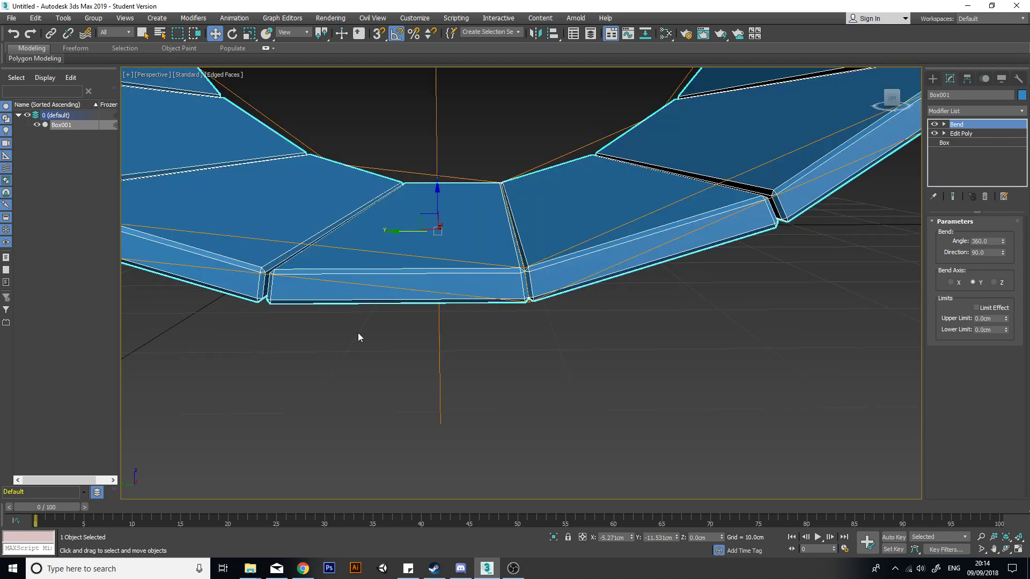
scroll(497, 276, "up", 2)
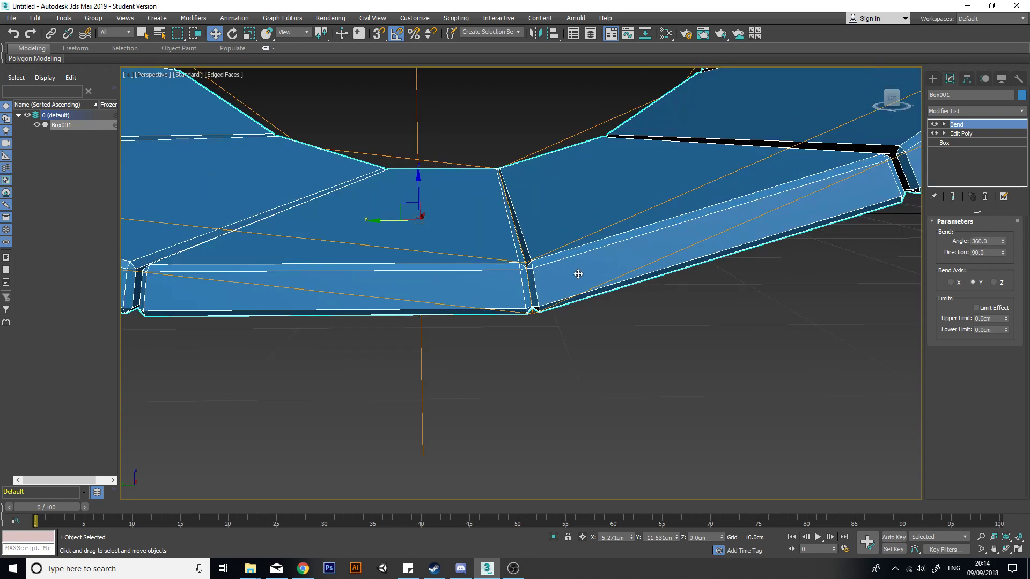
left_click(1003, 244)
middle_click_drag(748, 316, 690, 356, "alt")
scroll(737, 316, "down", 8)
- Start rotating the closed plank ring
key("e")
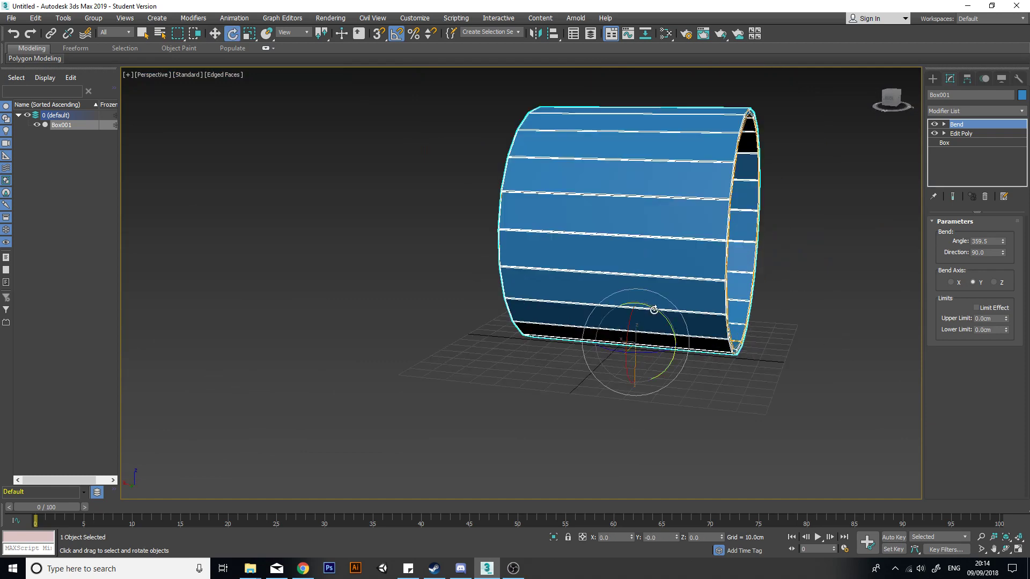
- Rotate the bent ring 90 degrees about Y to stand upright and raise it to about Z 45.4 cm so its base meets the grid
left_click_drag(655, 311, 623, 275)
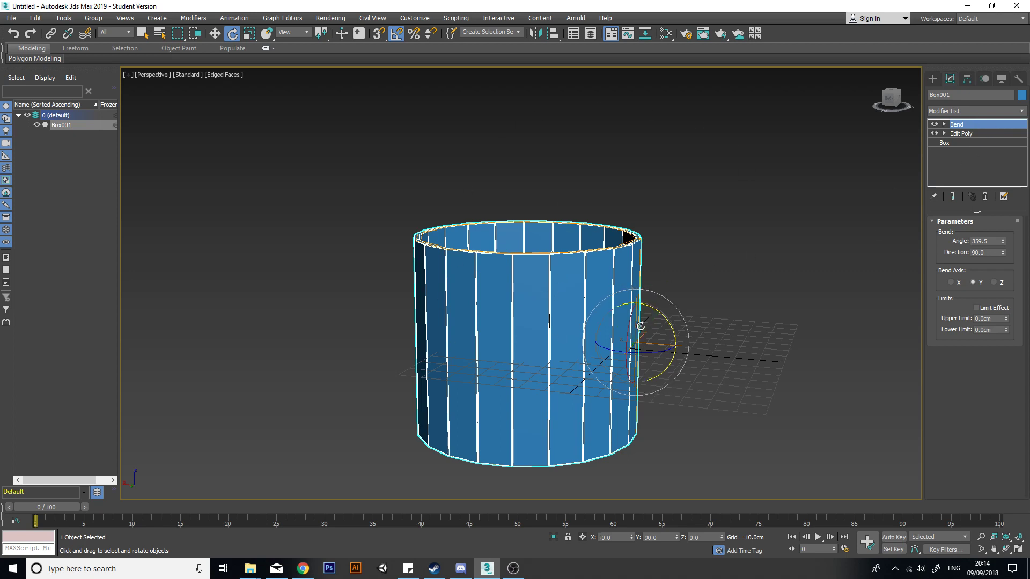
key("w")
left_click_drag(636, 322, 637, 214)
key("l")
scroll(565, 294, "up", 3)
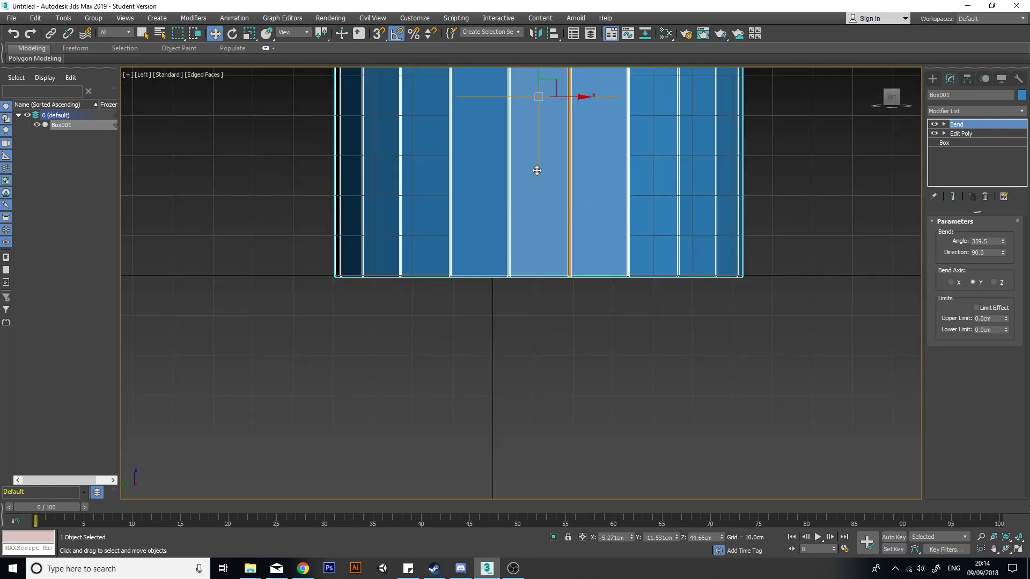
middle_click_drag(536, 168, 532, 180)
scroll(531, 180, "up", 2)
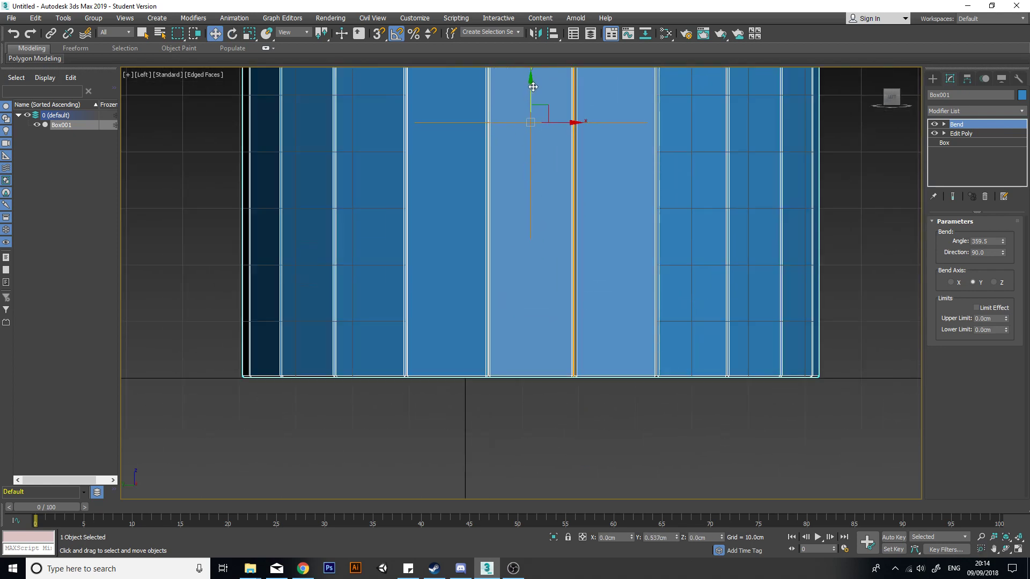
scroll(634, 266, "down", 5)
middle_click_drag(681, 260, 570, 276, "alt")
key("p")
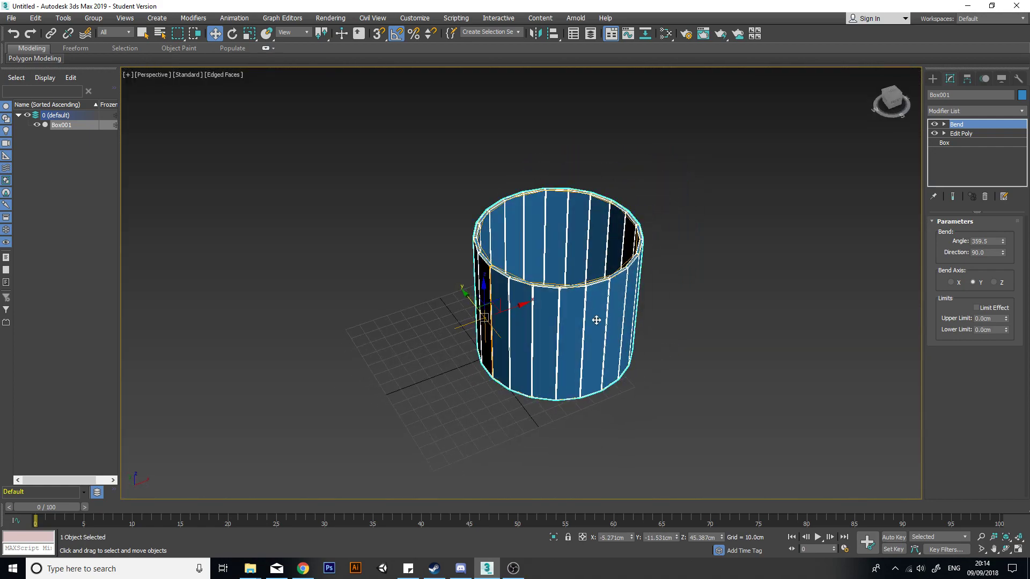
- Examine the upright ring from the side and in perspective to check its base against the grid and its wall shape
key("l")
middle_click_drag(608, 205, 586, 240)
scroll(588, 237, "up", 3)
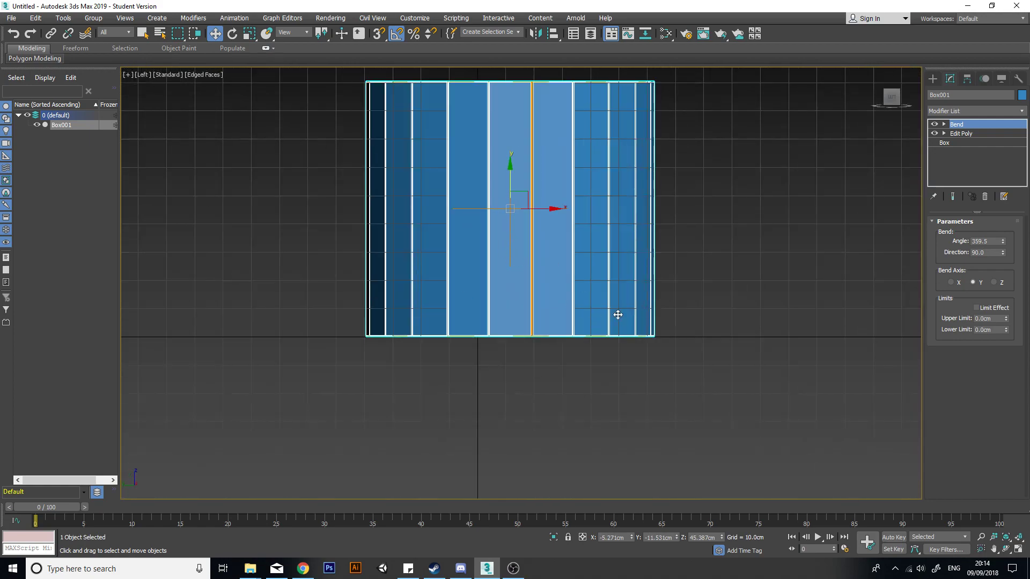
key("p")
scroll(676, 282, "down", 3)
middle_click_drag(676, 283, 662, 344)
middle_click_drag(657, 287, 612, 344, "alt")
scroll(601, 368, "up", 3)
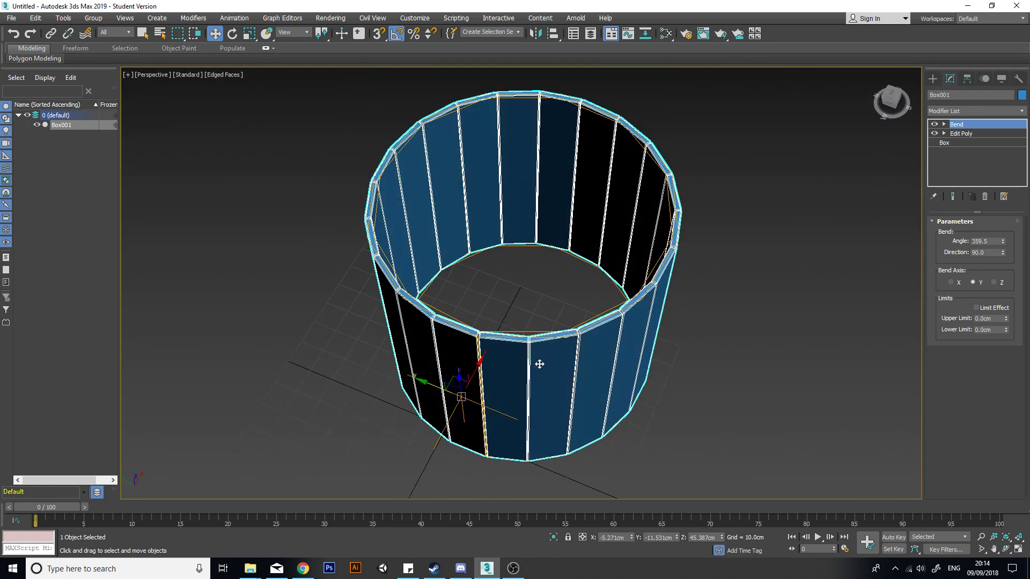
scroll(551, 299, "down", 3)
middle_click_drag(558, 300, 628, 261, "alt")
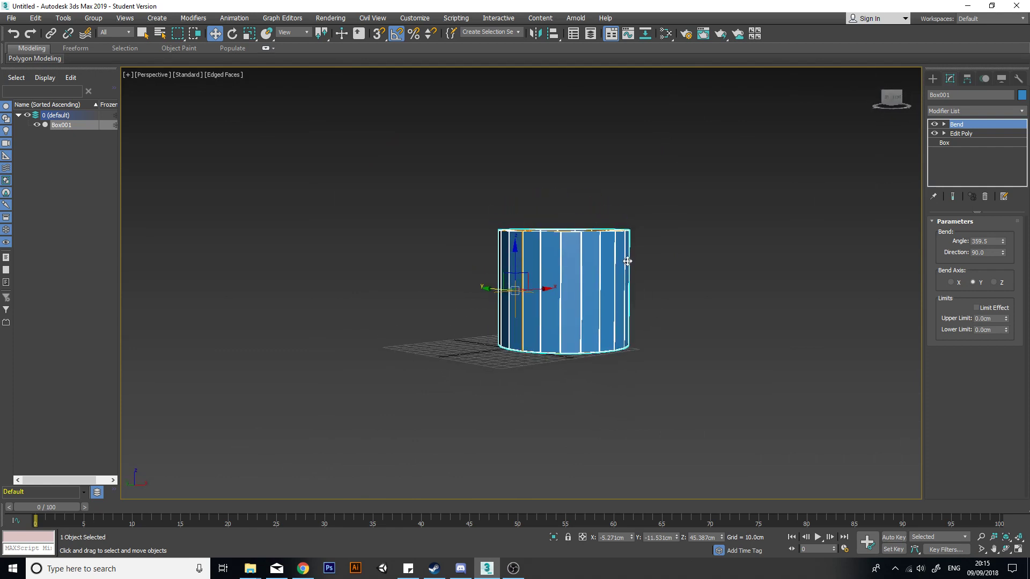
scroll(628, 263, "up", 3)
middle_click_drag(623, 298, 627, 320, "alt")
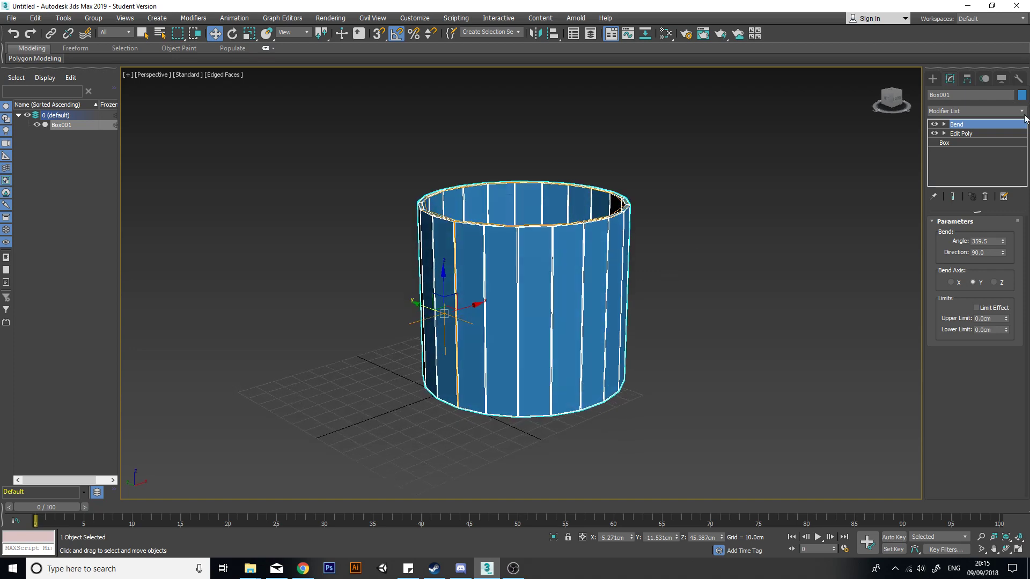
- Add an Edit Poly modifier to the ring above its Bend modifier
left_click(1024, 112)
scroll(987, 147, "down", 10)
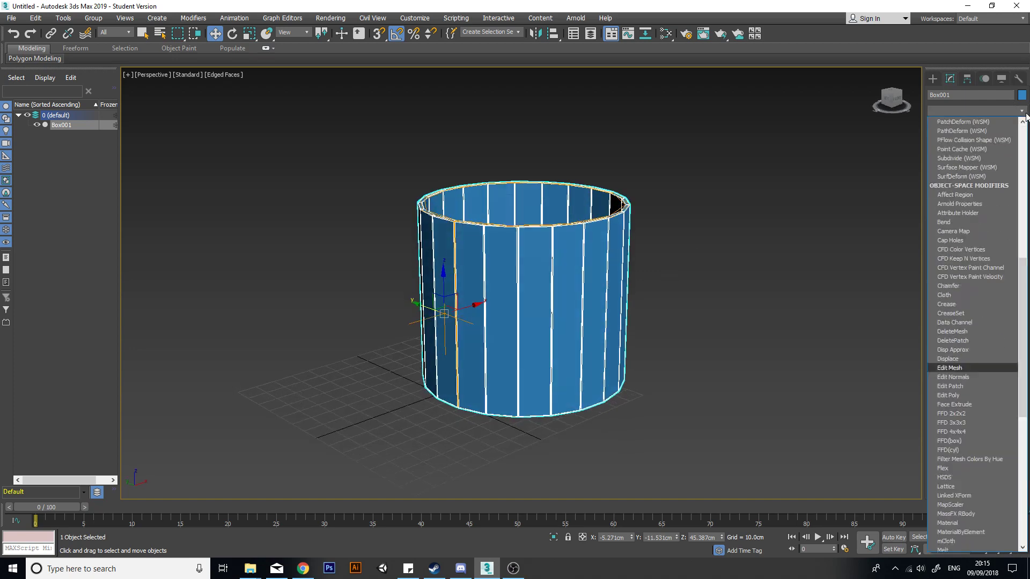
left_click(987, 147)
mouse_move(655, 325)
middle_mouse_down("alt")
mouse_move(664, 306)
mouse_move(667, 316)
middle_mouse_up("alt")
- Select all vertices along the ring's upper rim and move them up to make the cylinder considerably taller
left_click(946, 305)
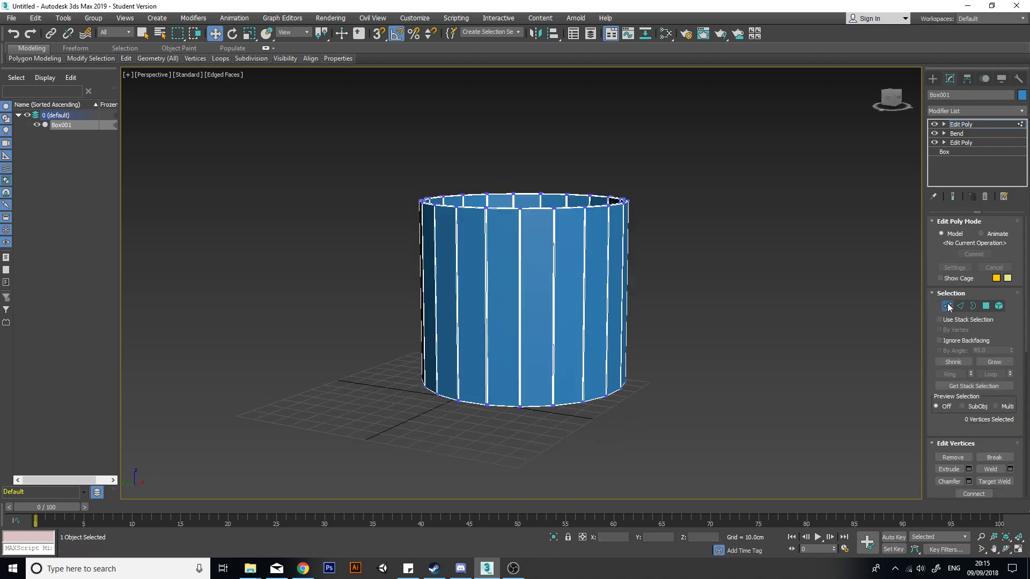
left_click_drag(445, 249, 279, 264)
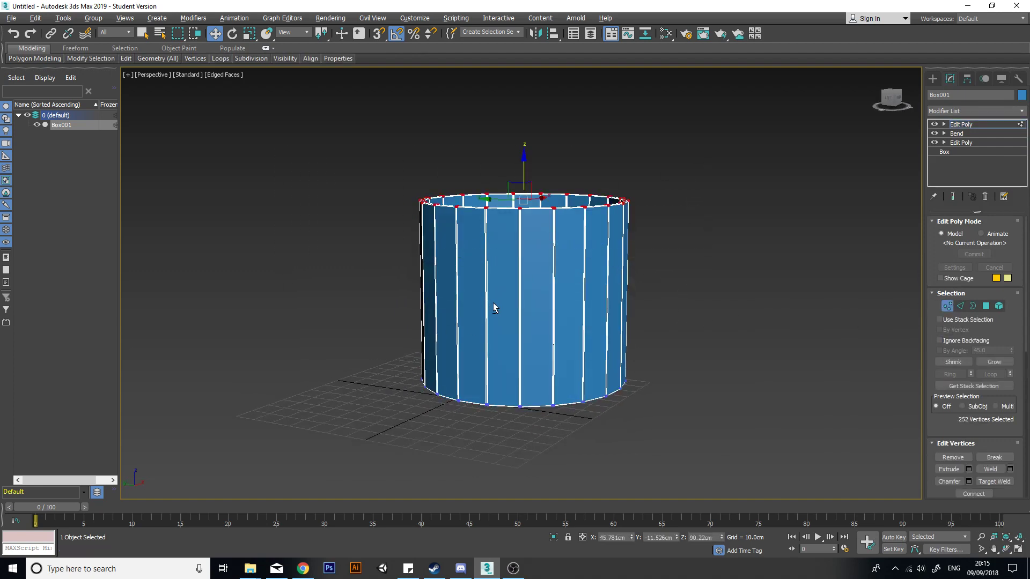
middle_click_drag(493, 303, 577, 310, "alt")
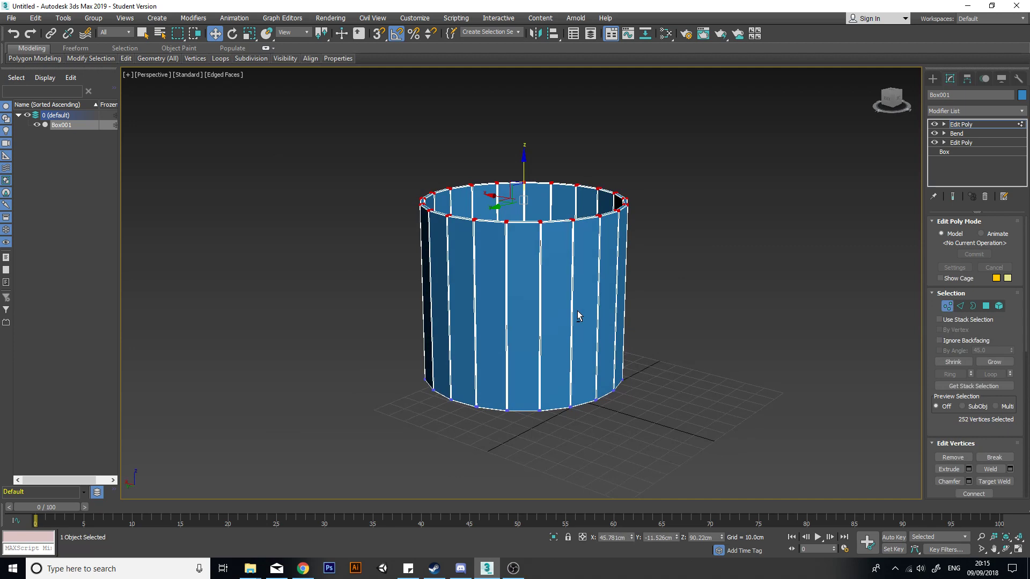
key("F3")
mouse_move(655, 297)
middle_mouse_down("alt")
mouse_move(625, 285)
mouse_move(614, 201)
middle_mouse_up("alt")
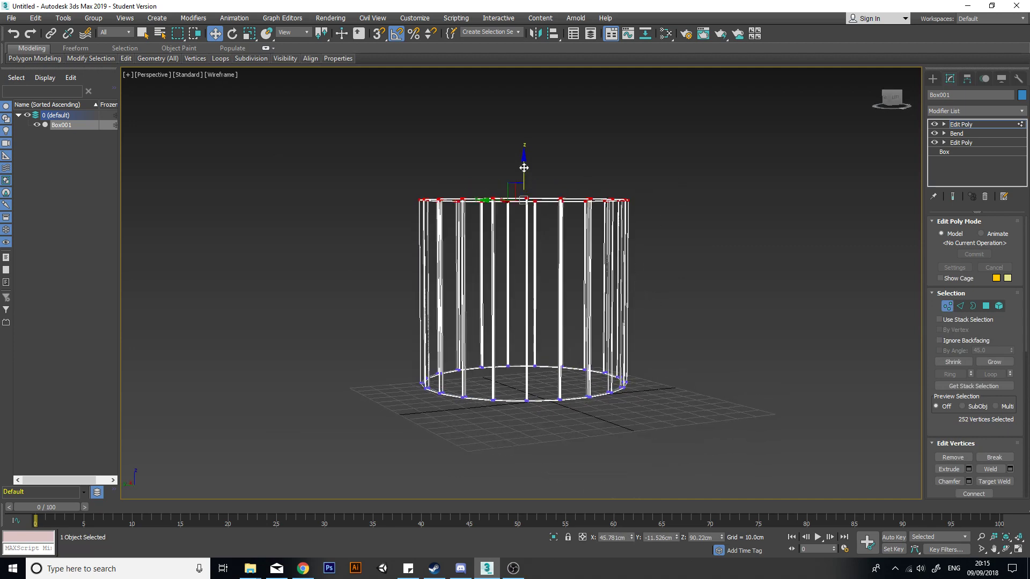
left_click_drag(523, 167, 541, 65)
middle_click_drag(579, 169, 591, 194, "alt")
left_click_drag(526, 71, 532, 96)
left_click(946, 309)
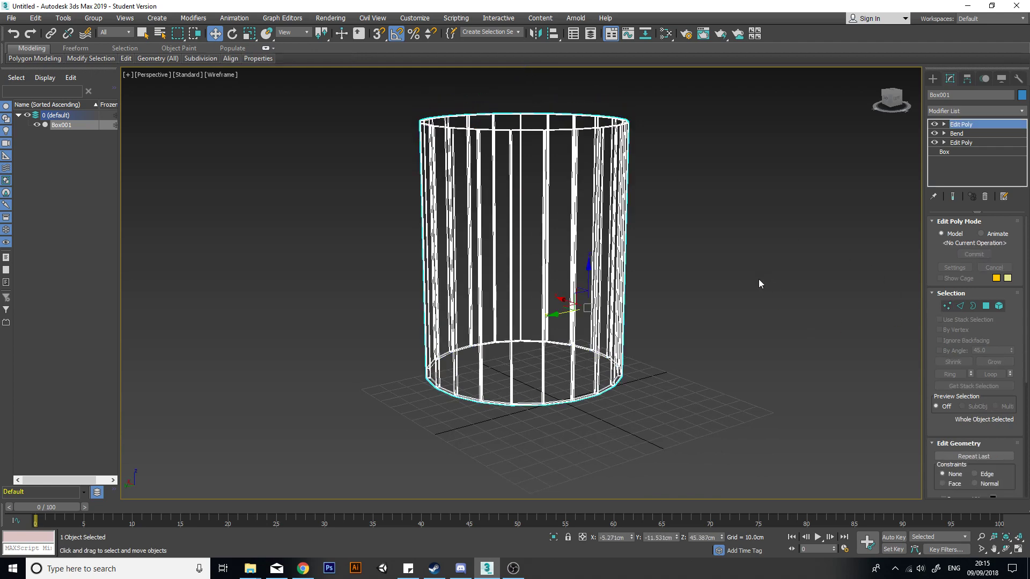
- Review the original Box parameters at the base of the modifier stack and return to the topmost Edit Poly
middle_click_drag(749, 294, 715, 331)
scroll(717, 331, "down", 3)
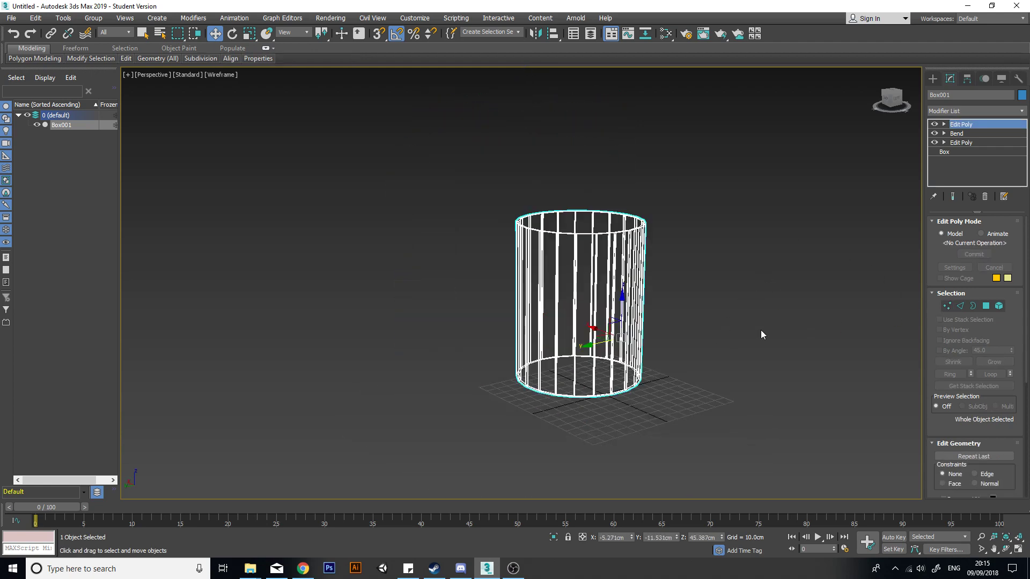
left_click(965, 152)
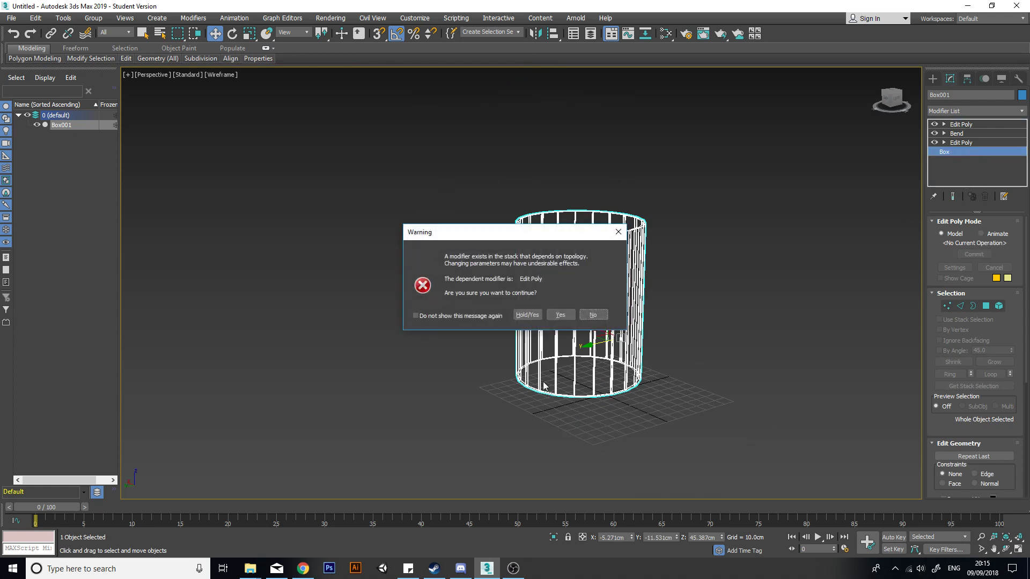
left_click(568, 319)
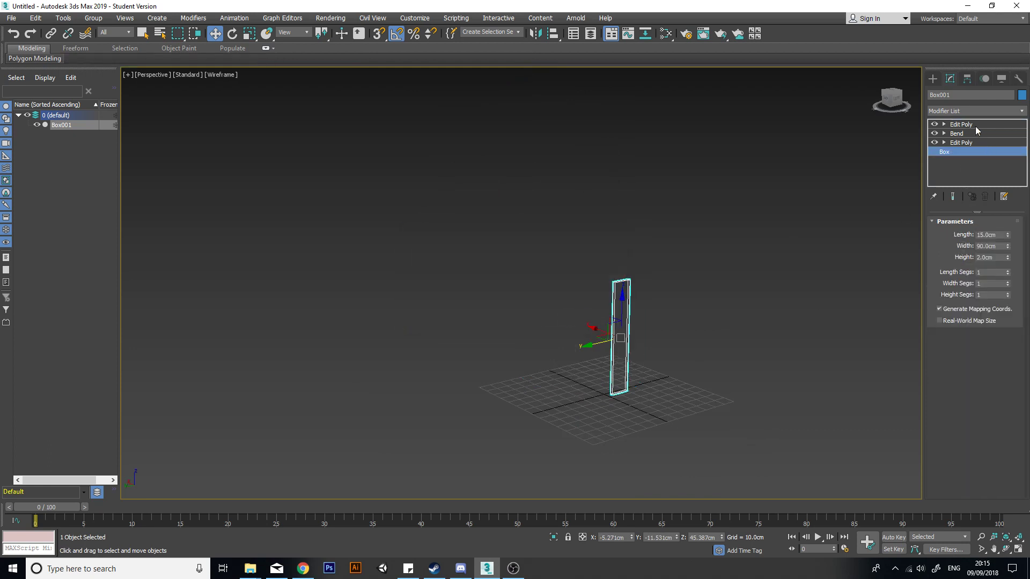
left_click(961, 124)
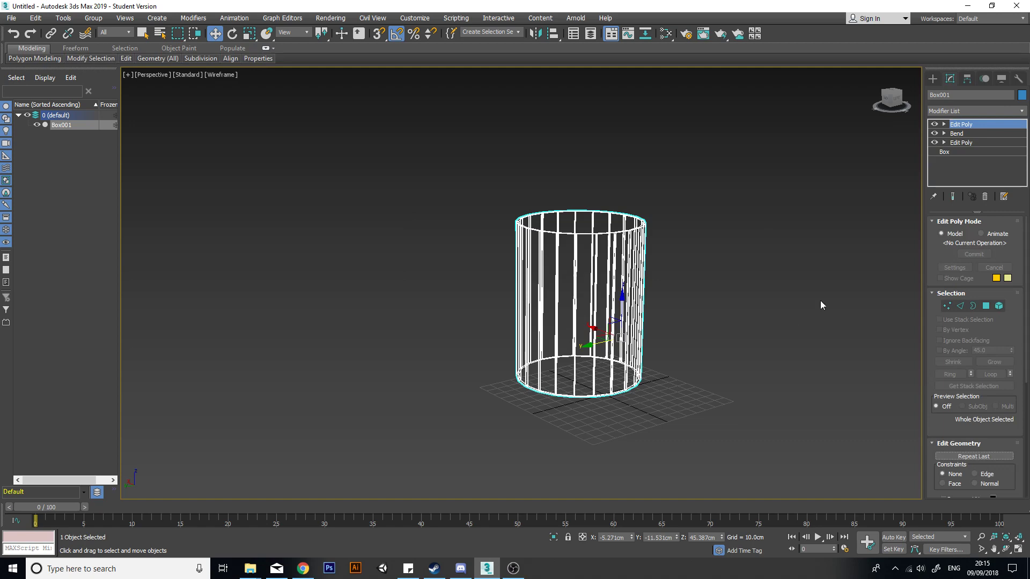
- Restore shaded display, examine the taller cylinder from several sides and deselect it
key("F3")
middle_click_drag(598, 253, 615, 291)
scroll(615, 291, "up", 3)
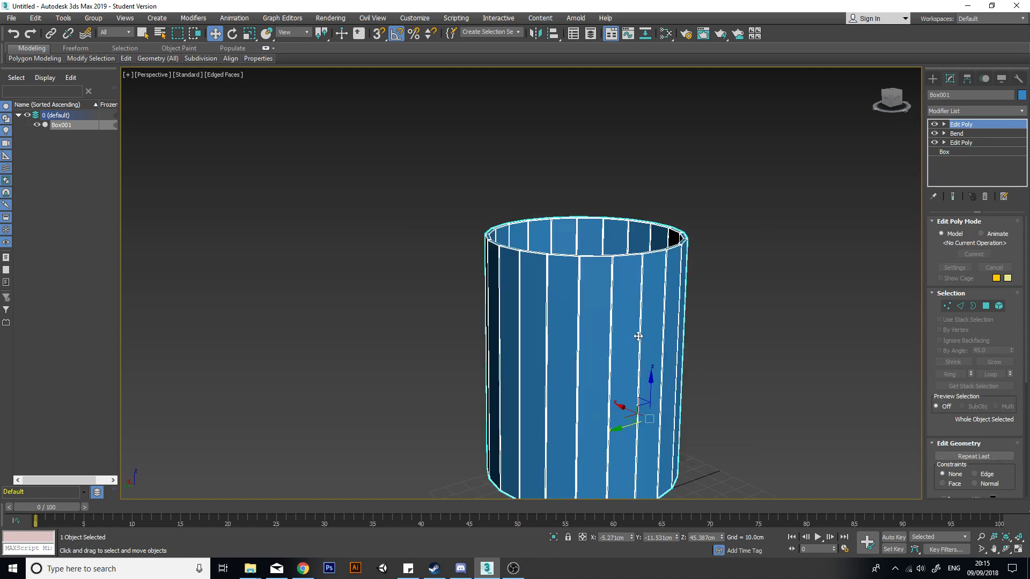
middle_click_drag(639, 336, 633, 307)
scroll(699, 346, "up", 3)
middle_click_drag(699, 346, 653, 320, "alt")
scroll(679, 345, "down", 4)
scroll(653, 320, "up", 6)
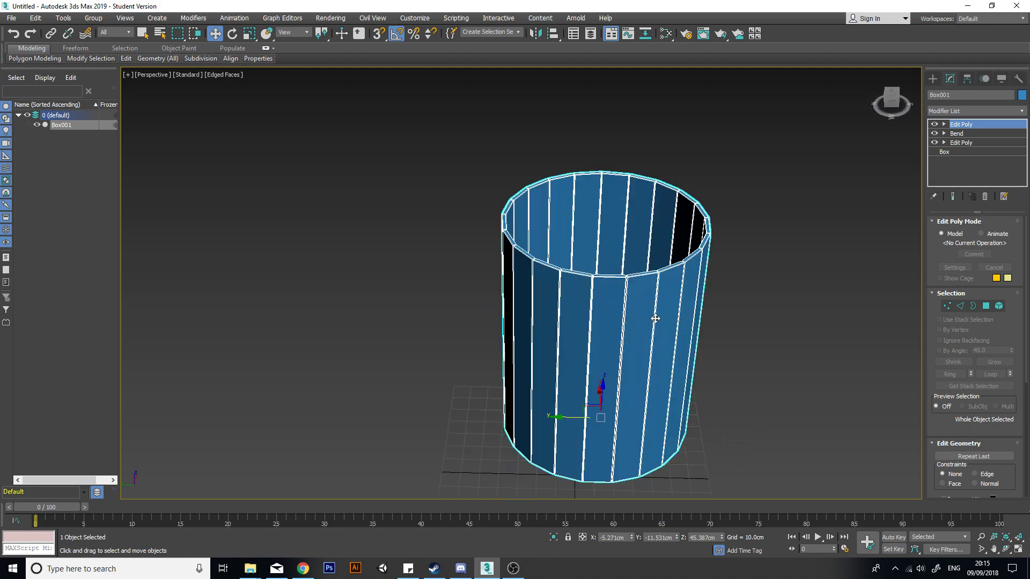
middle_click_drag(702, 249, 743, 274, "alt")
scroll(740, 300, "down", 5)
left_click(756, 341)
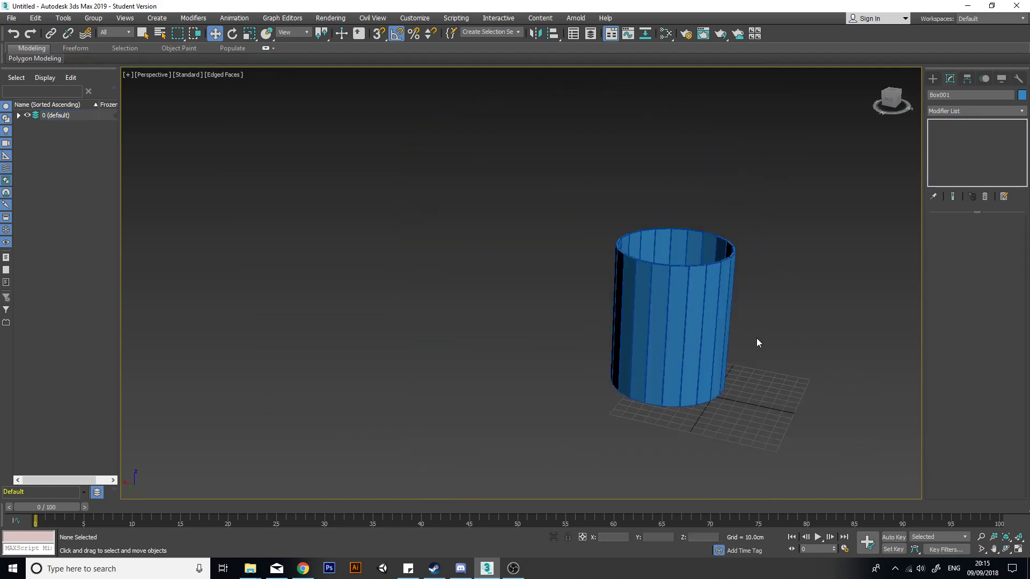
left_click(934, 79)
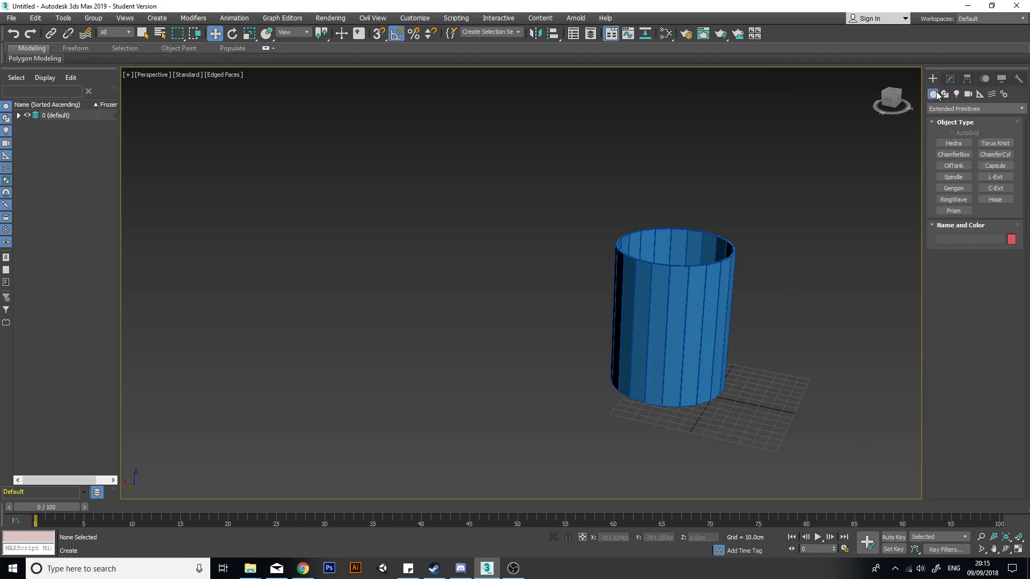
left_click(940, 109)
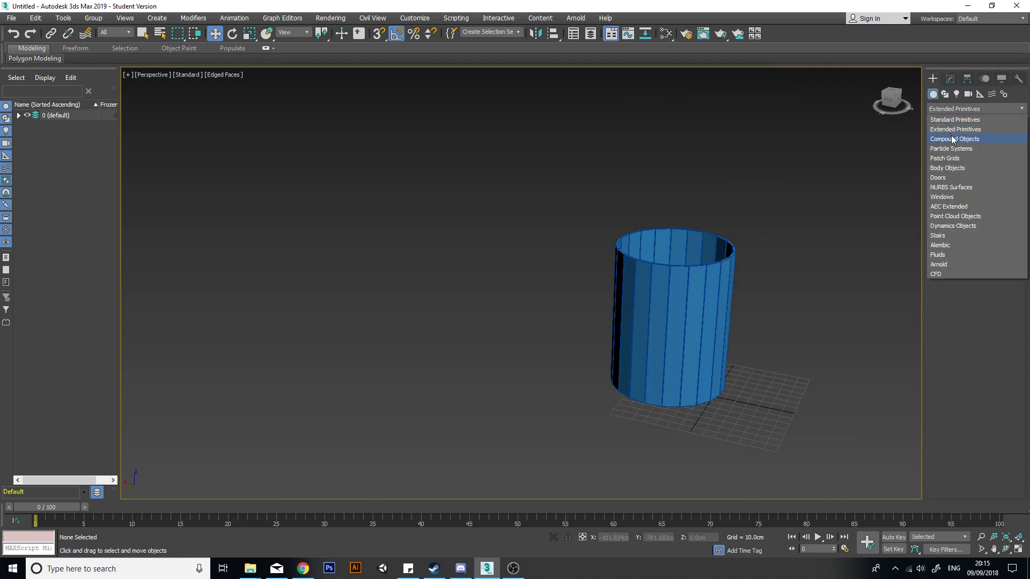
left_click(956, 120)
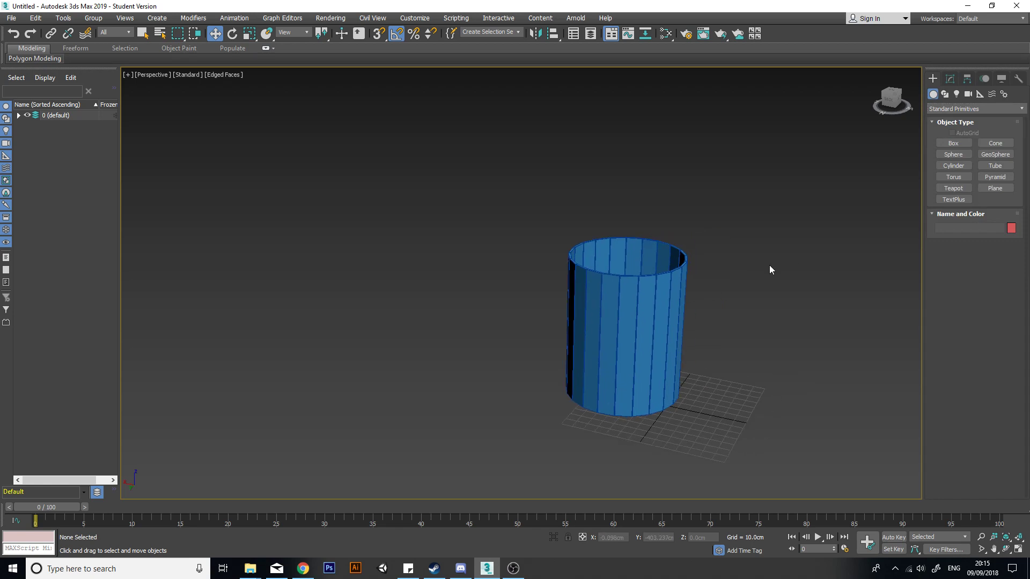
key("t")
left_click(954, 166)
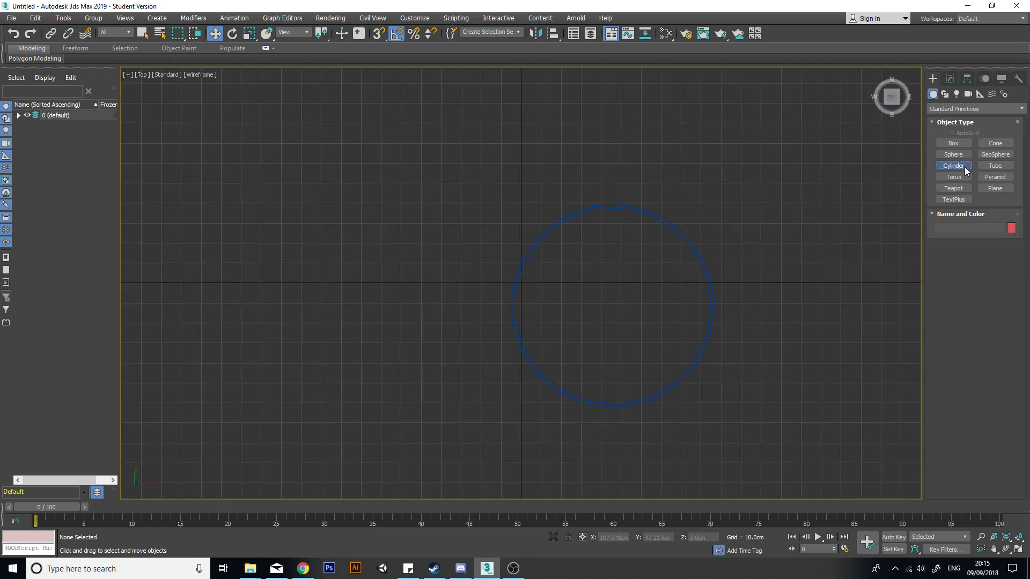
scroll(620, 287, "up", 4)
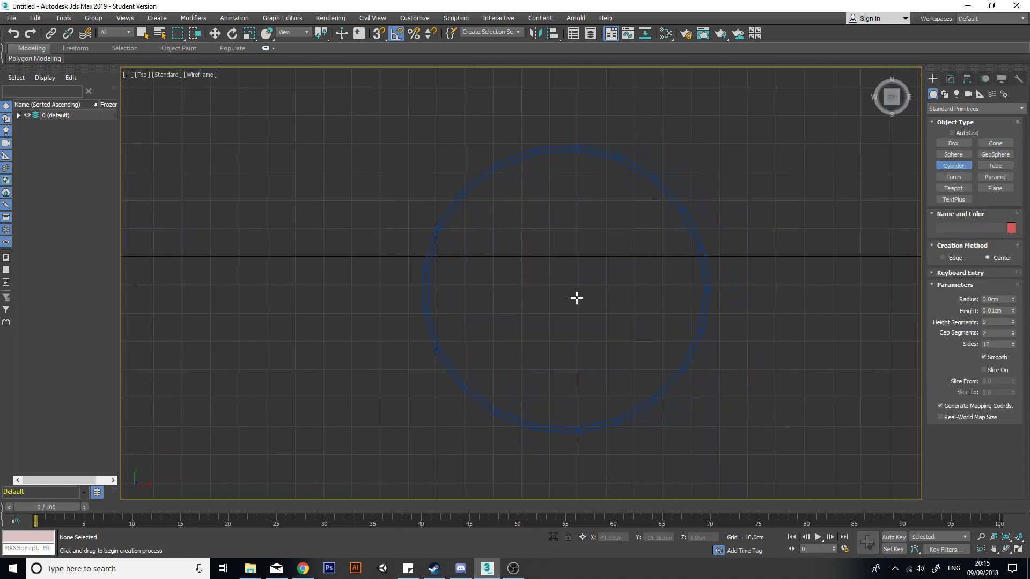
scroll(570, 298, "down", 2)
right_click(567, 295)
- Select the cylindrical ring and center its pivot to the object, affecting the pivot only
left_click_drag(535, 160, 597, 268)
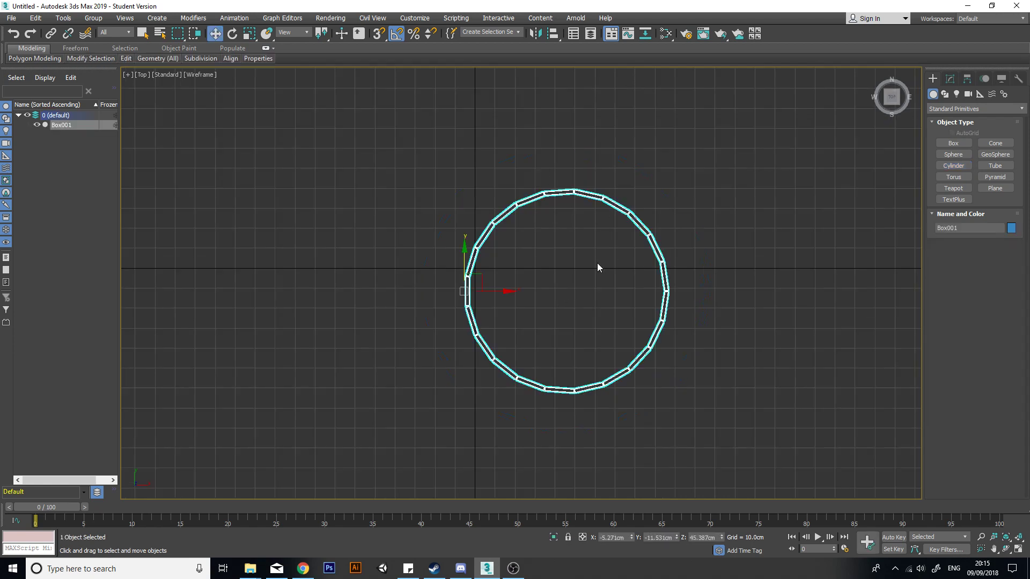
left_click(967, 79)
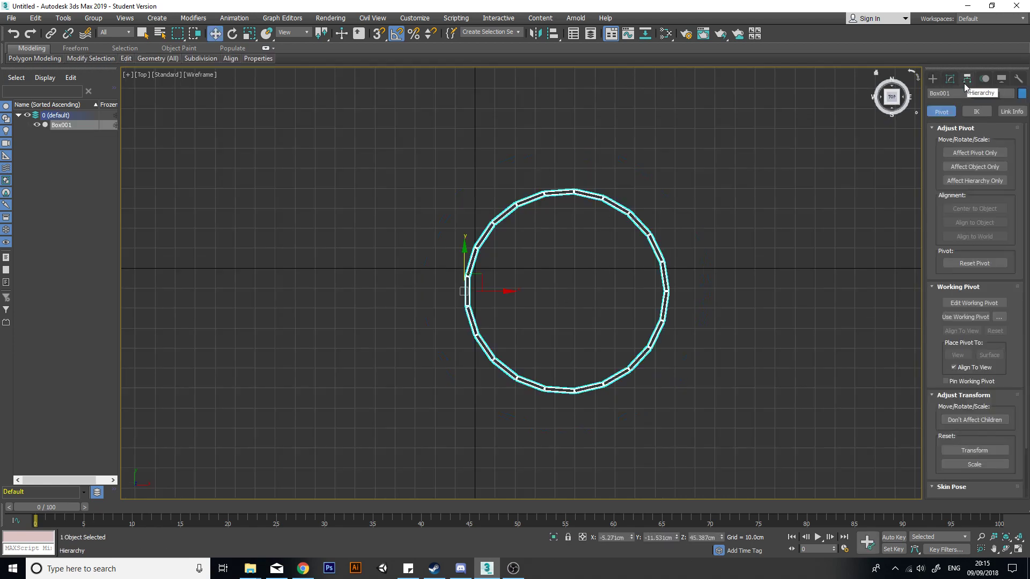
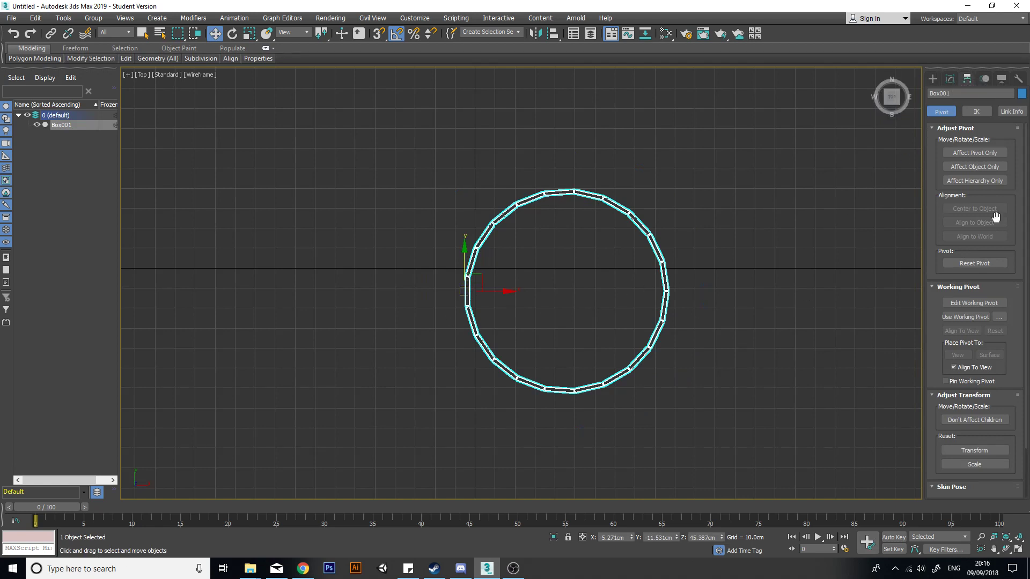
scroll(995, 217, "down", 3)
left_click(983, 153)
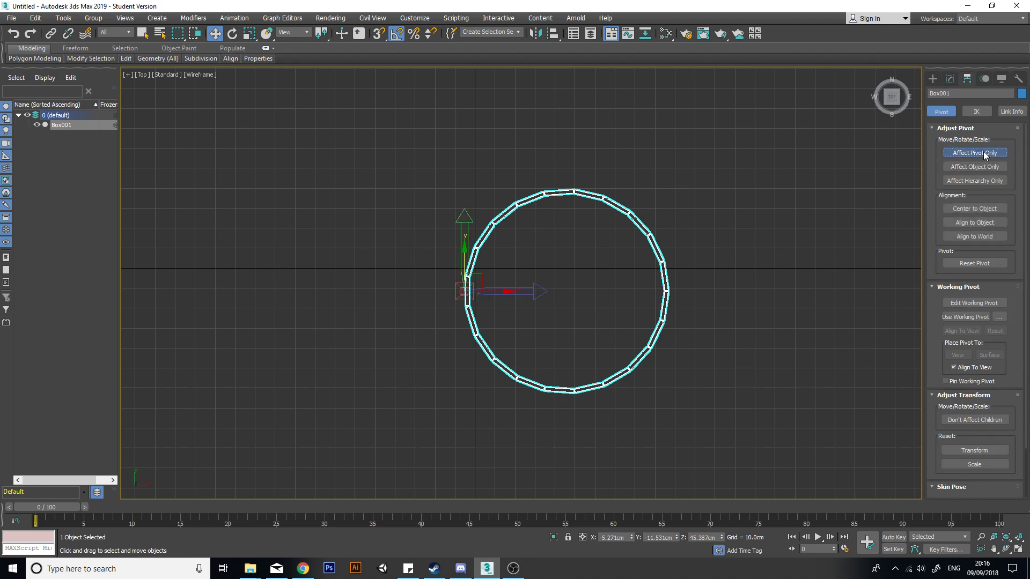
left_click(990, 210)
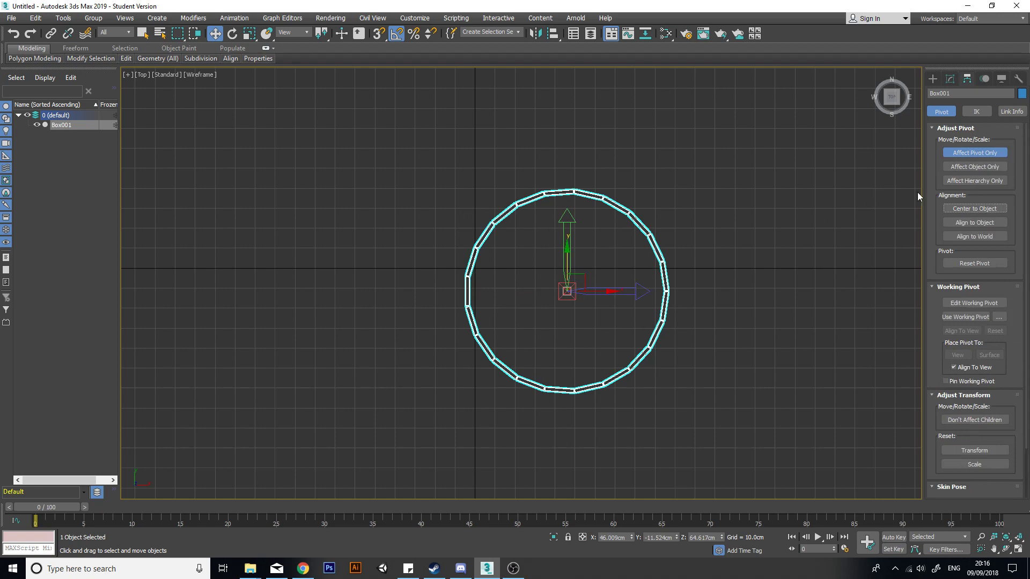
left_click(993, 154)
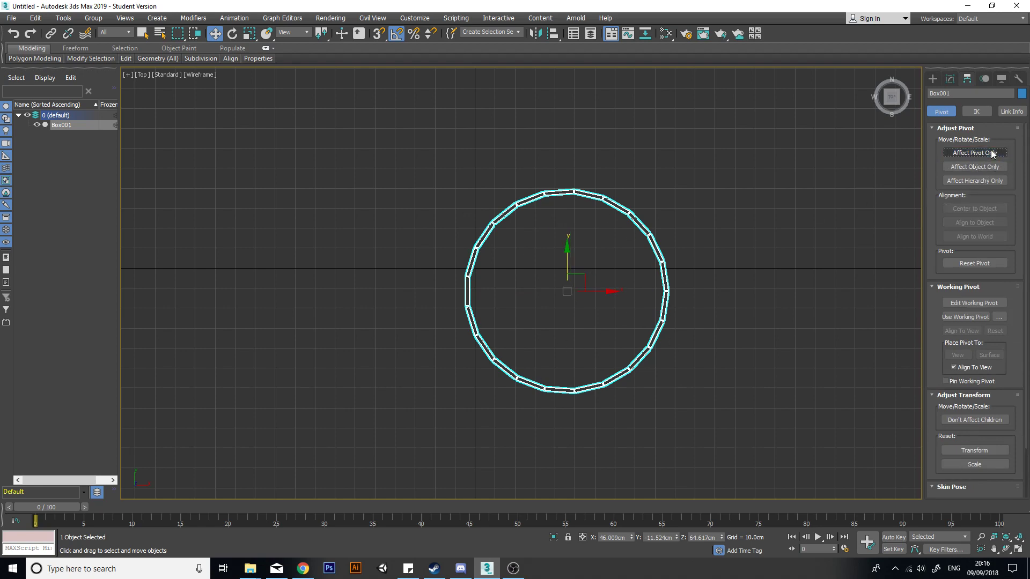
- Reset the cylindrical ring's X, Y and Z position to 0 to place it at the world origin
mouse_move(654, 304)
middle_mouse_down("alt")
mouse_move(623, 268)
mouse_move(650, 307)
middle_mouse_up("alt")
key("p")
scroll(654, 296, "down", 3)
scroll(667, 304, "up", 3)
right_click(632, 539)
right_click(676, 539)
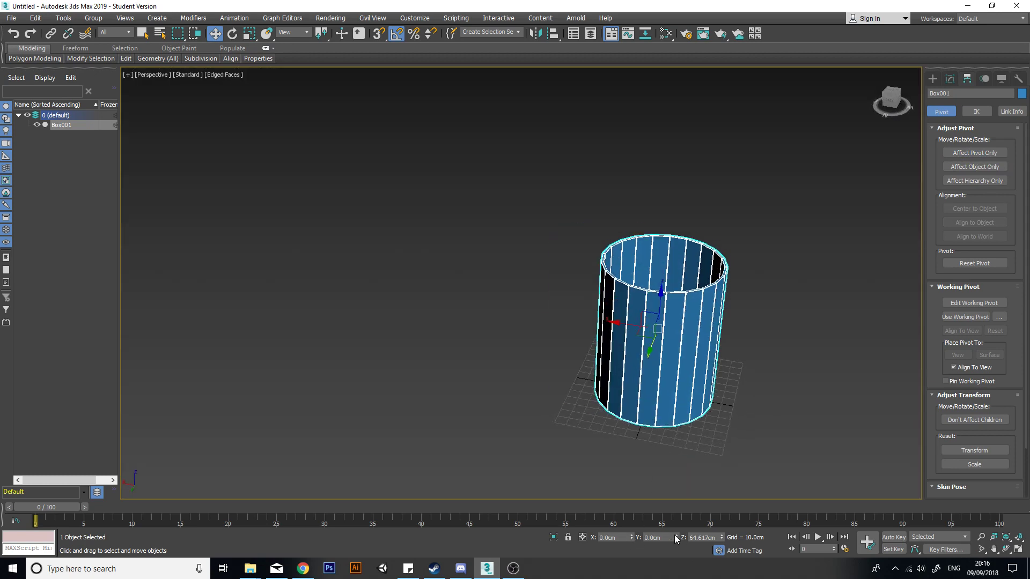
right_click(721, 538)
- Raise the cylindrical ring to about Z 64.5 cm so that it stands on the grid
middle_click_drag(660, 343, 661, 369, "alt")
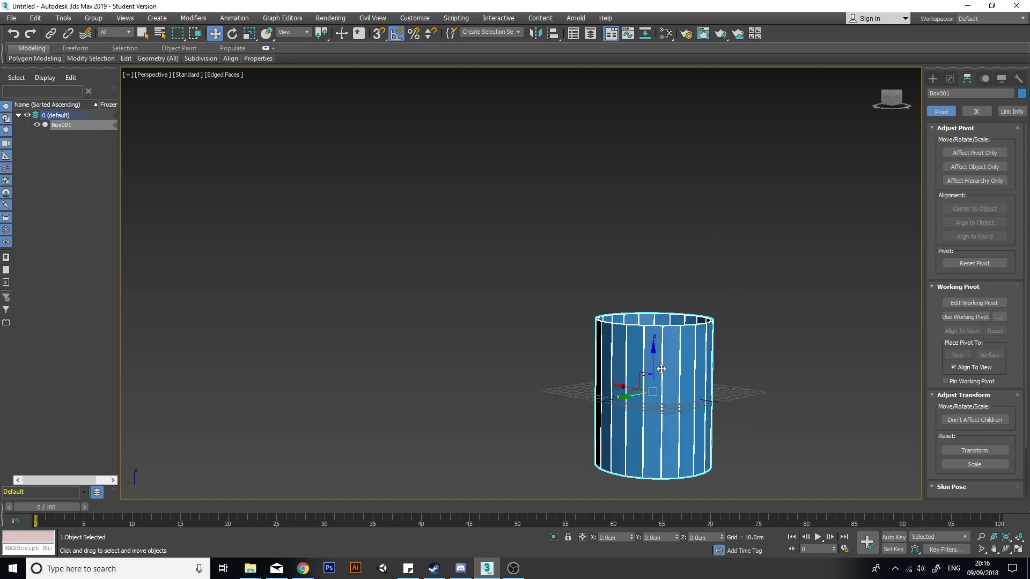
left_click_drag(653, 362, 653, 289)
middle_click_drag(653, 288, 669, 391, "alt")
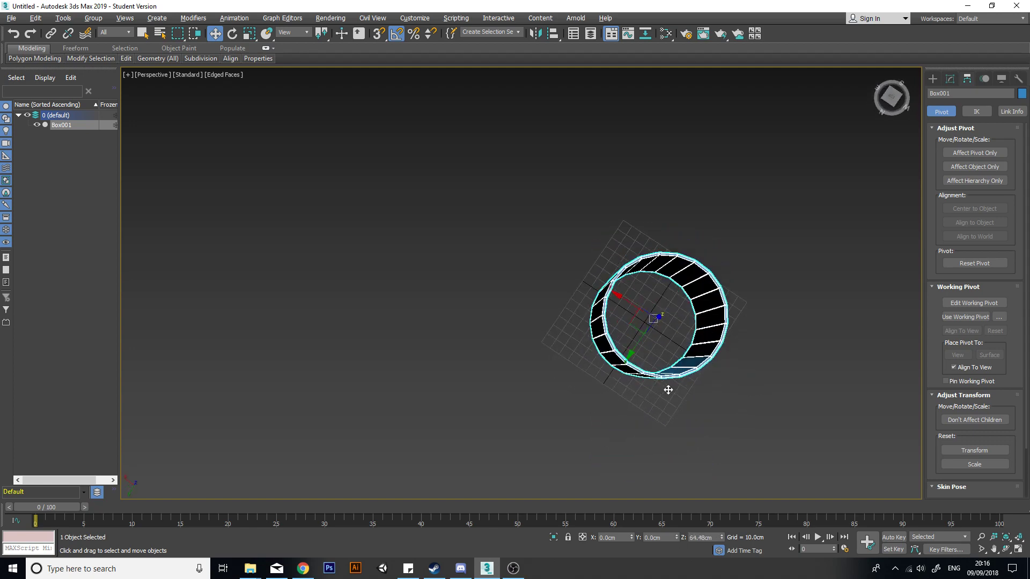
- Create a cylinder at the plank ring's base, about 51 cm in radius and 17.5 cm high, and switch to the Move tool
middle_click_drag(650, 320, 642, 257, "alt")
left_click(935, 80)
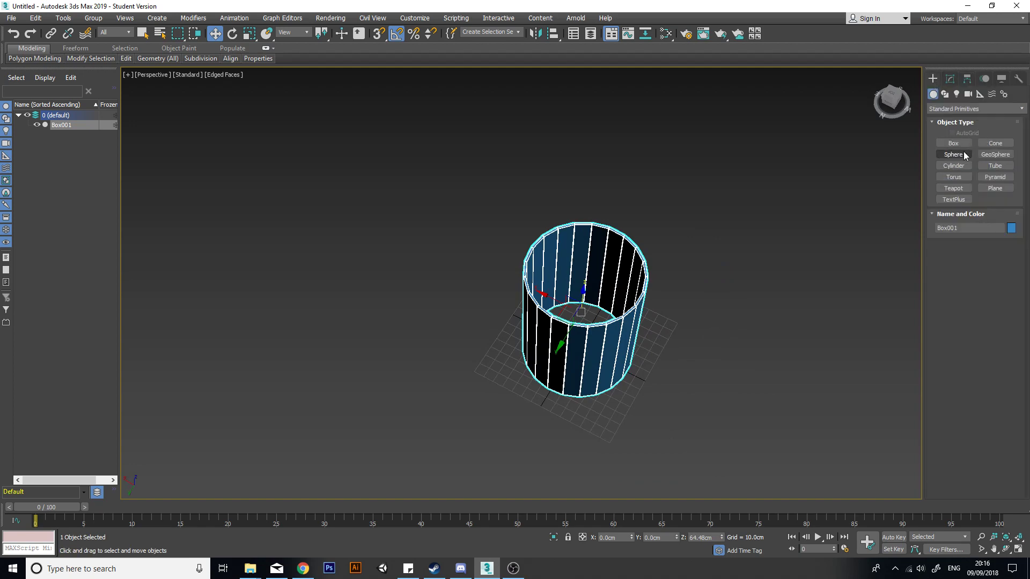
left_click(958, 166)
middle_click_drag(582, 269, 578, 337, "alt")
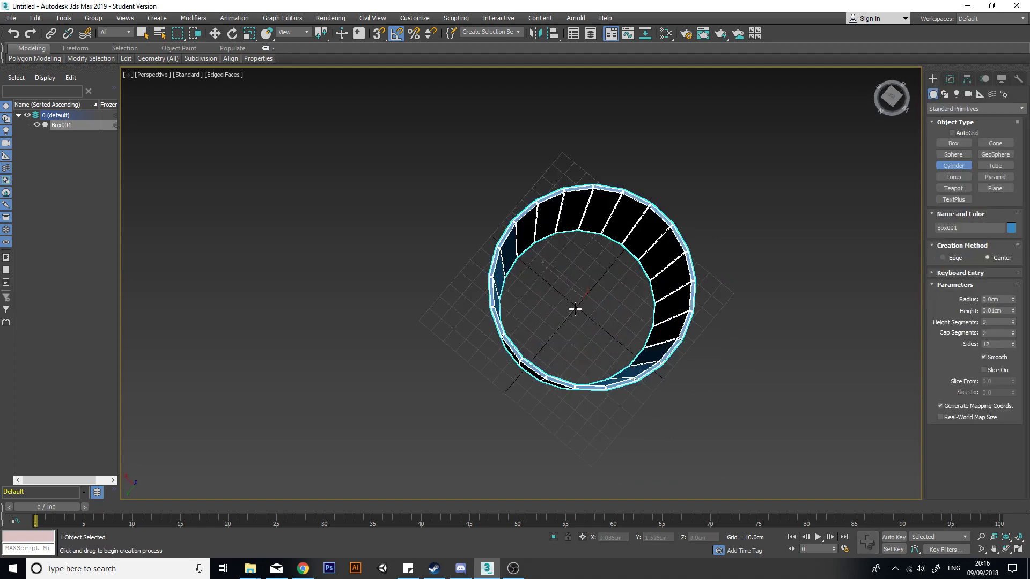
left_click_drag(576, 306, 657, 268)
left_click(660, 237)
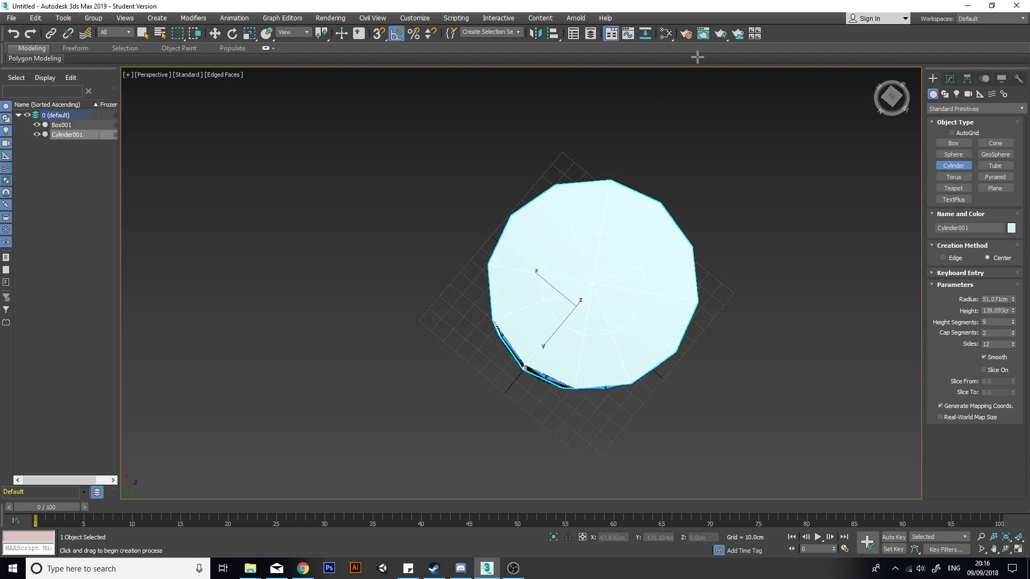
middle_click_drag(624, 316, 660, 233, "alt")
key("w")
scroll(595, 294, "up", 3)
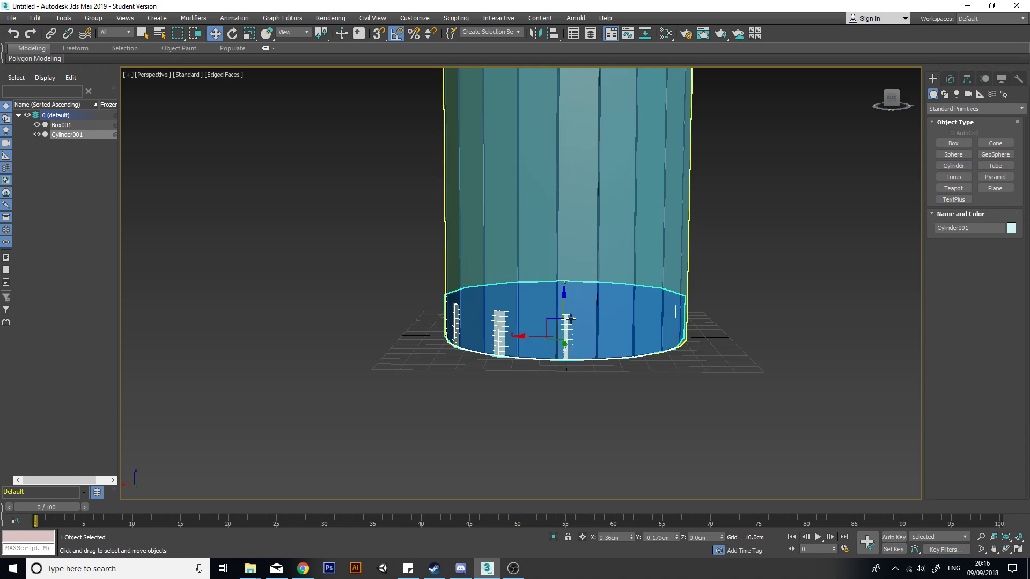
- Set the new cylinder's sides to 29 and reset its X and Y position to 0
middle_click_drag(570, 318, 568, 292, "alt")
left_click(950, 79)
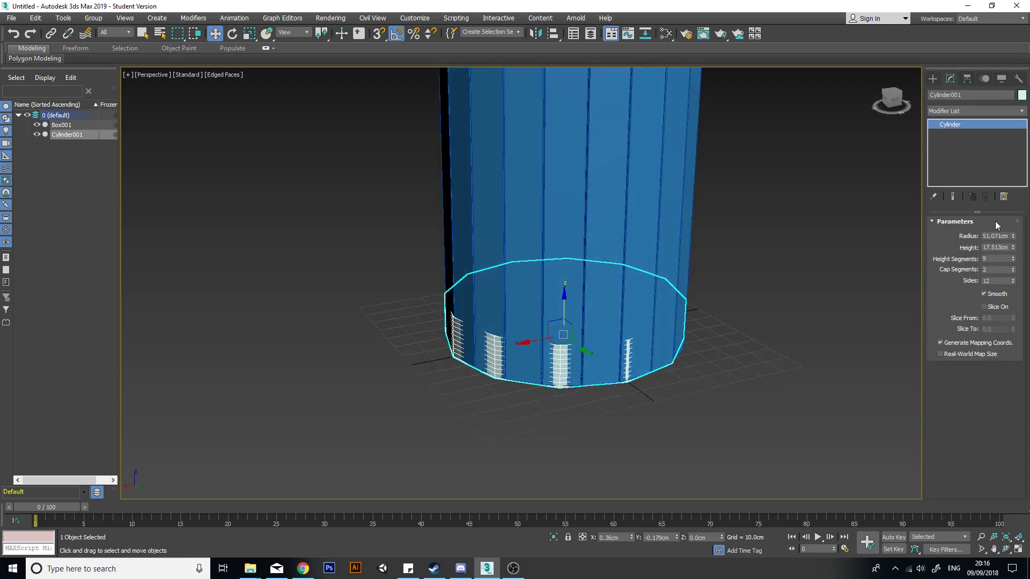
left_click_drag(1014, 279, 1014, 279)
right_click(632, 537)
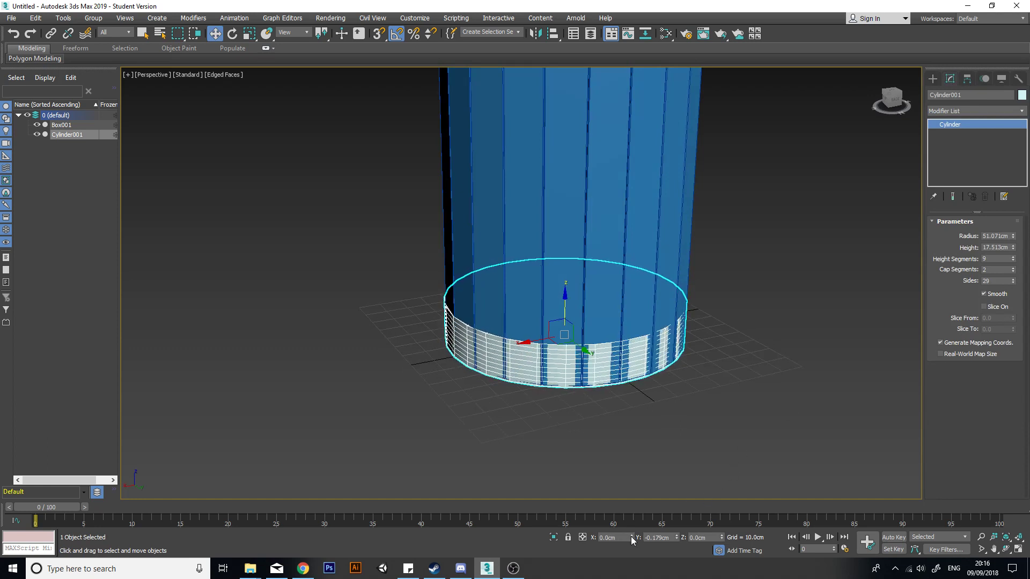
right_click(675, 536)
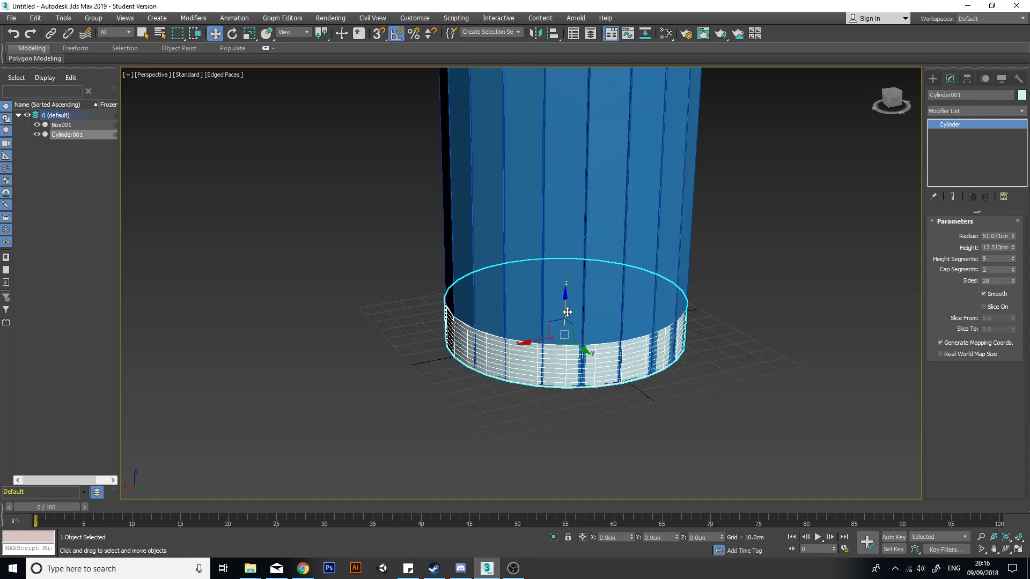
- Reduce the cylinder's height segments to 1 and enlarge its radius to about 52.6 cm so it encloses the planks
middle_click_drag(568, 312, 599, 307, "alt")
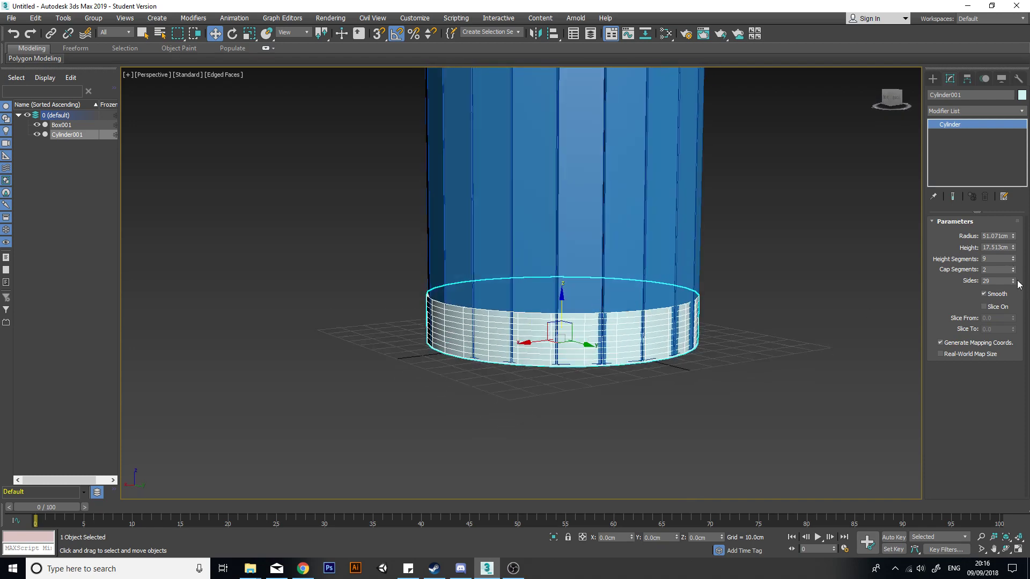
right_click(1014, 262)
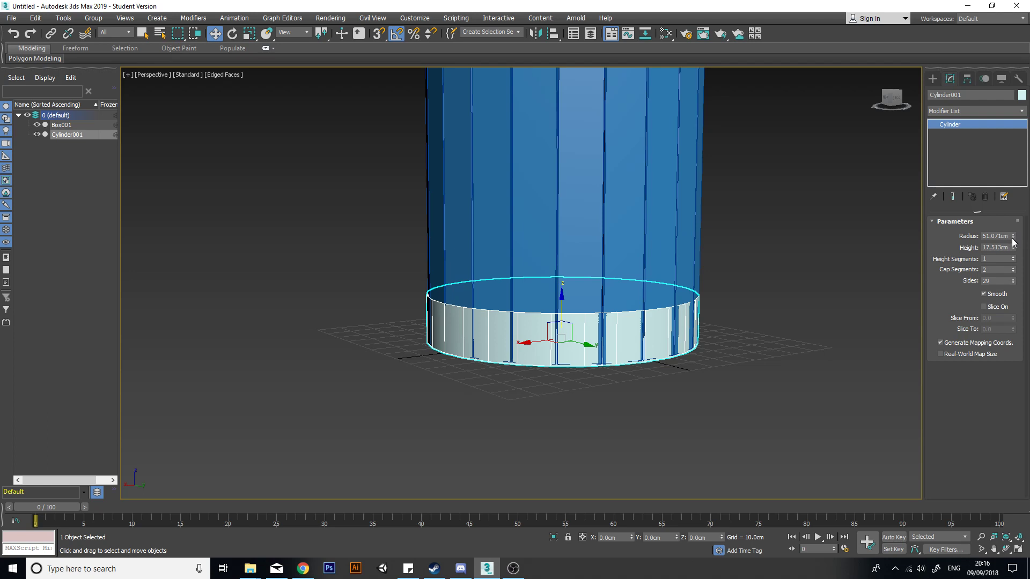
left_click_drag(1015, 239, 1011, 234)
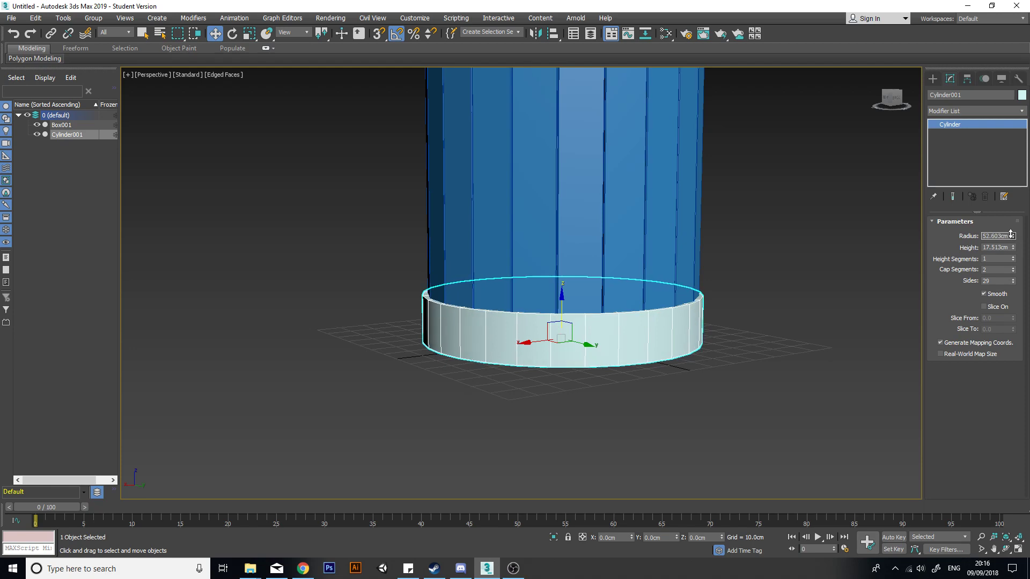
- Add an Edit Poly modifier to the cylinder and select one polygon on its top cap
middle_click_drag(560, 321, 560, 379, "alt")
left_click(1023, 111)
key("e")
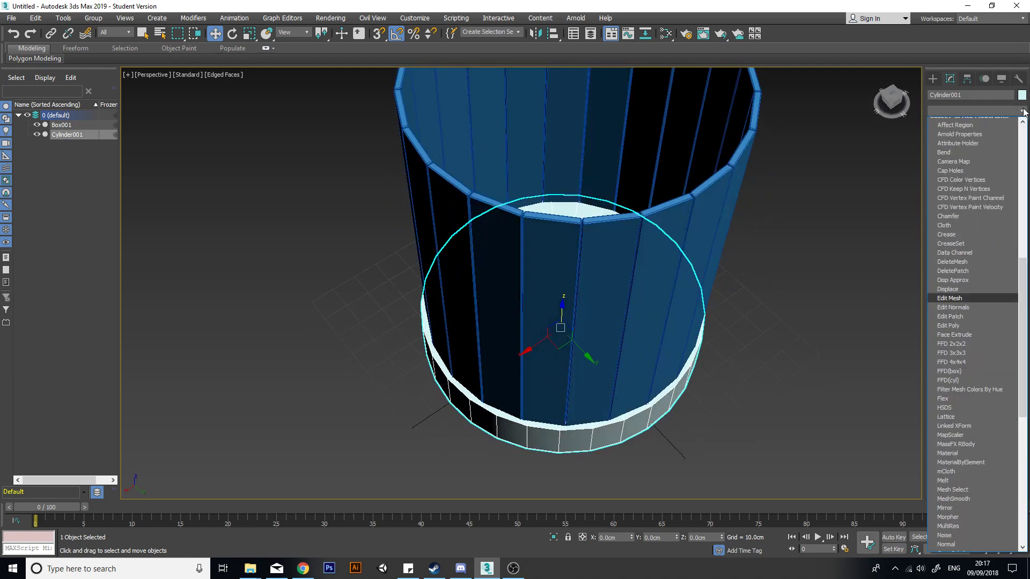
left_click(987, 147)
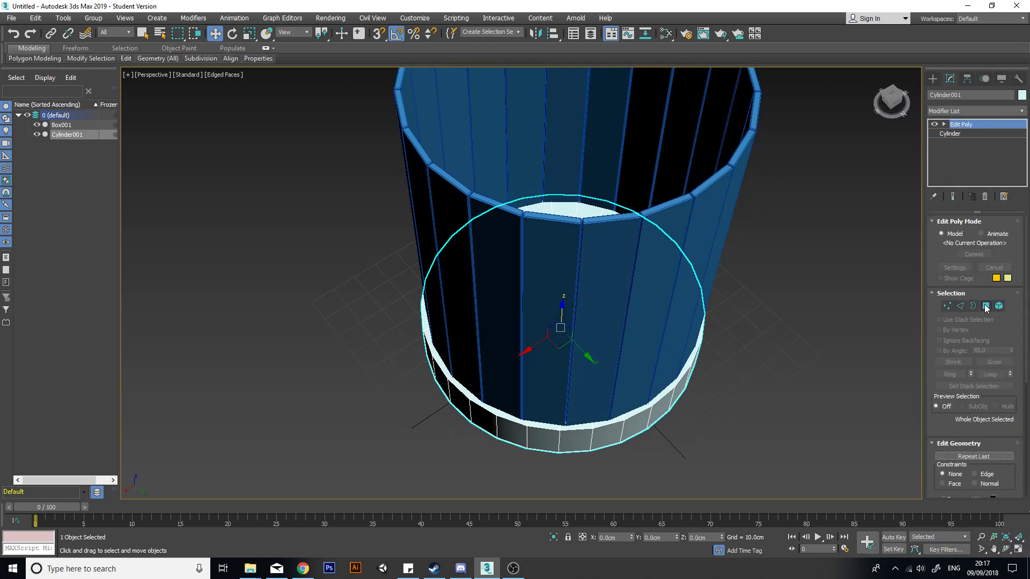
left_click(986, 306)
middle_click_drag(568, 343, 596, 284, "alt")
left_click(601, 283)
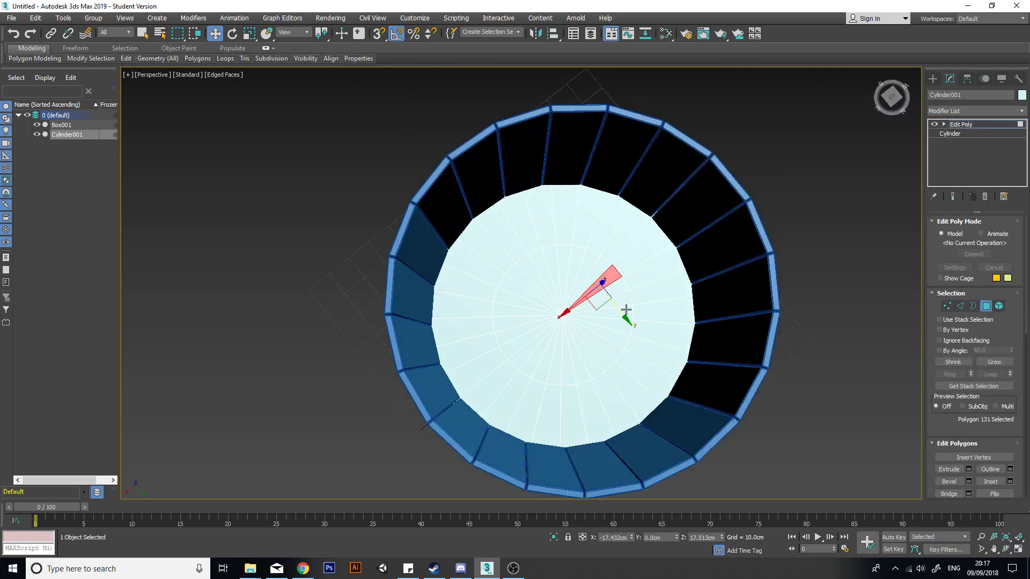
- Leave polygon editing and set the base cylinder's cap segments to 1
left_click(987, 306)
left_click(978, 134)
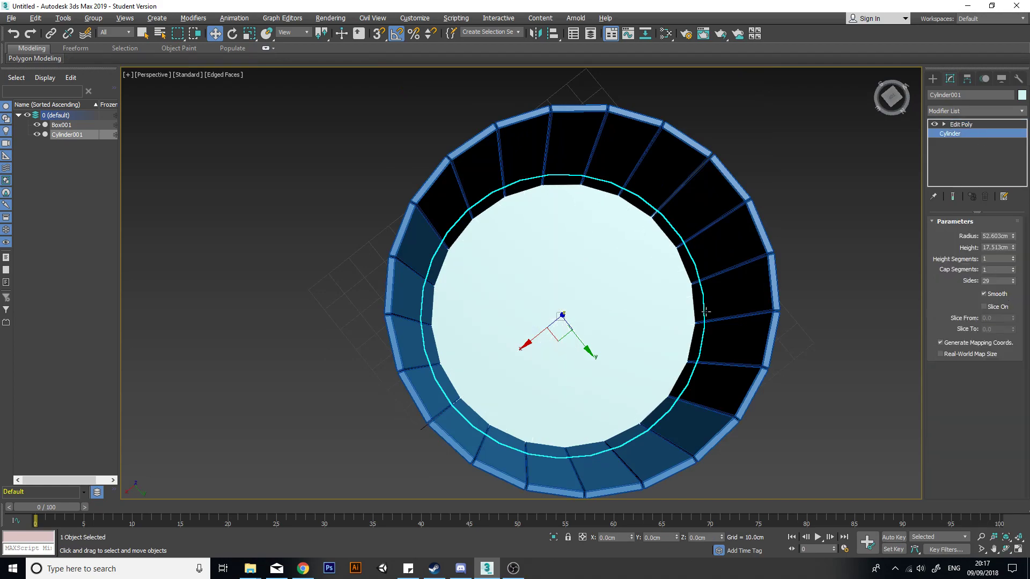
middle_click_drag(705, 311, 570, 336, "alt")
- Delete the cylinder's top and bottom cap polygons in Edit Poly to leave an open band
left_click(984, 129)
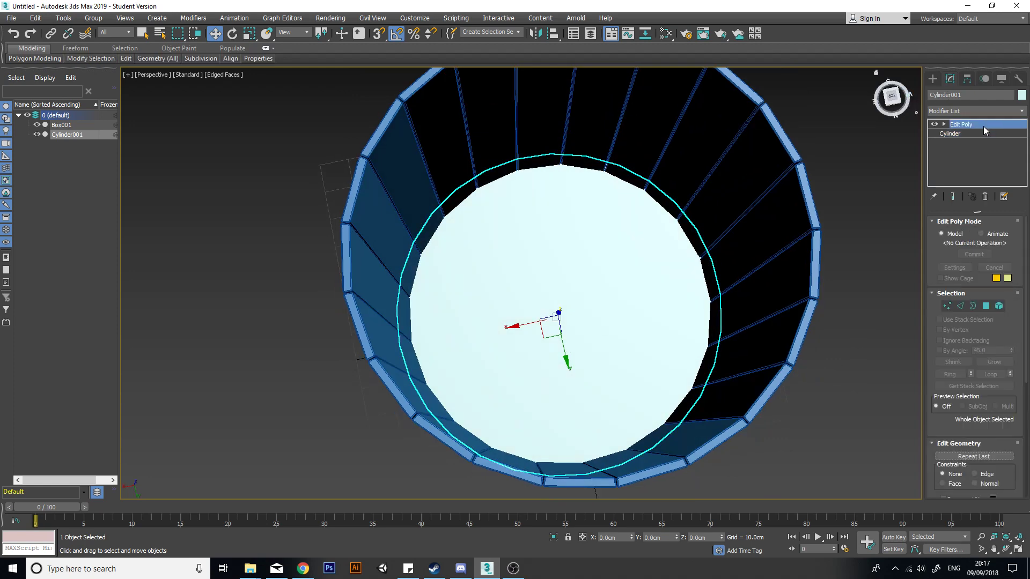
left_click(986, 307)
key("Delete")
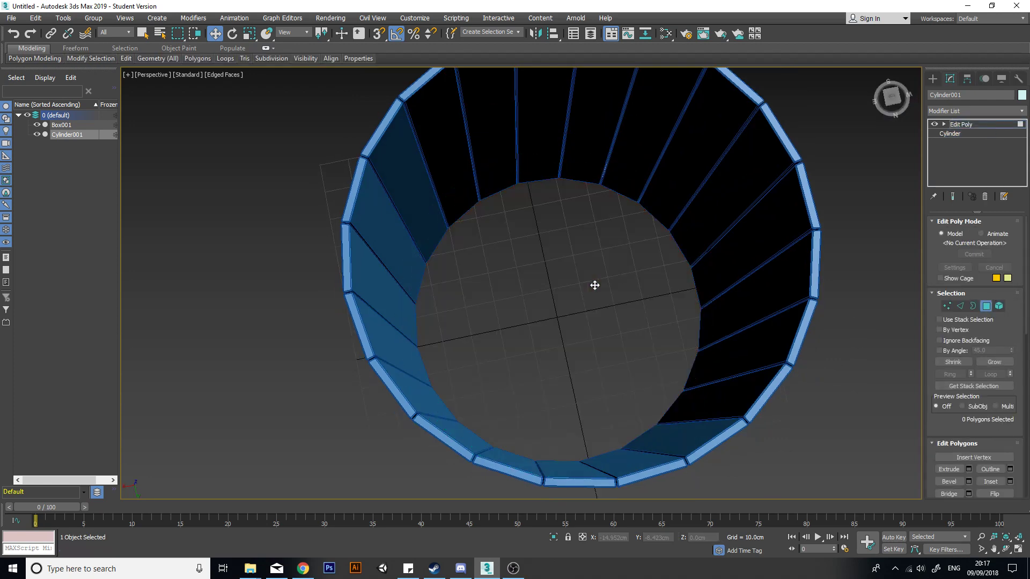
middle_click_drag(609, 354, 624, 309, "alt")
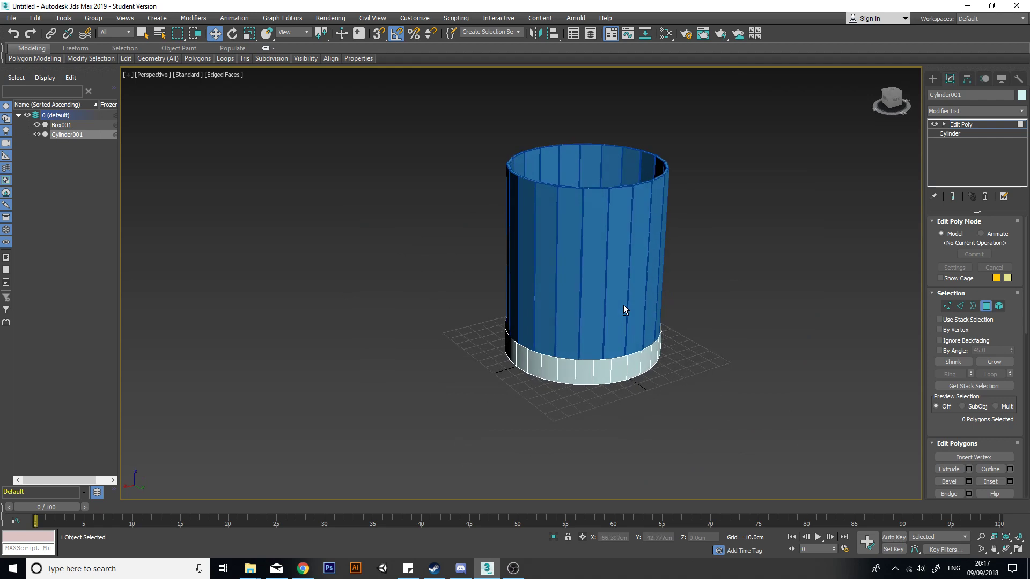
- Isolate the open band and examine its outer and inner walls by selecting single polygons
left_click(554, 537)
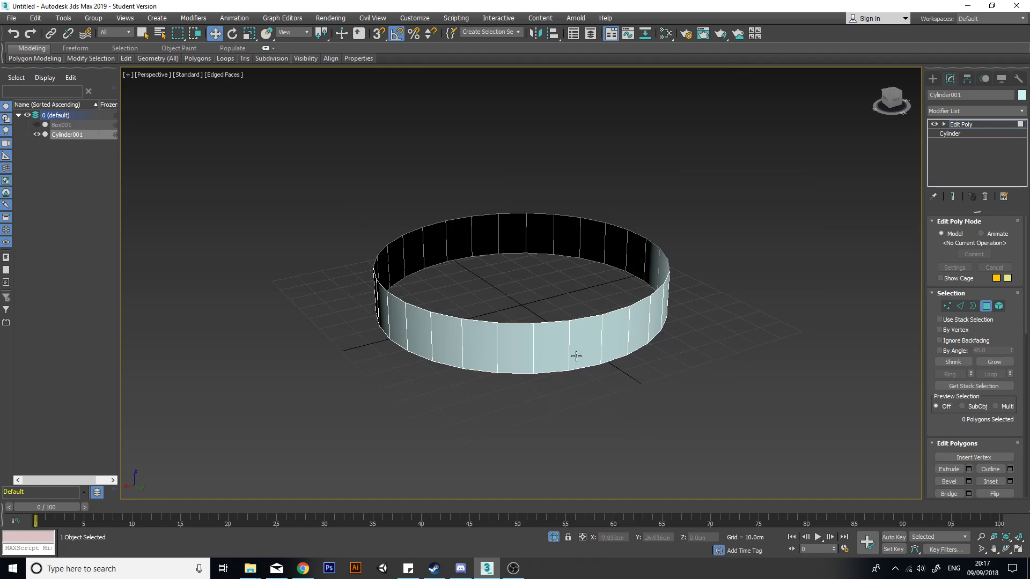
scroll(677, 289, "up", 10)
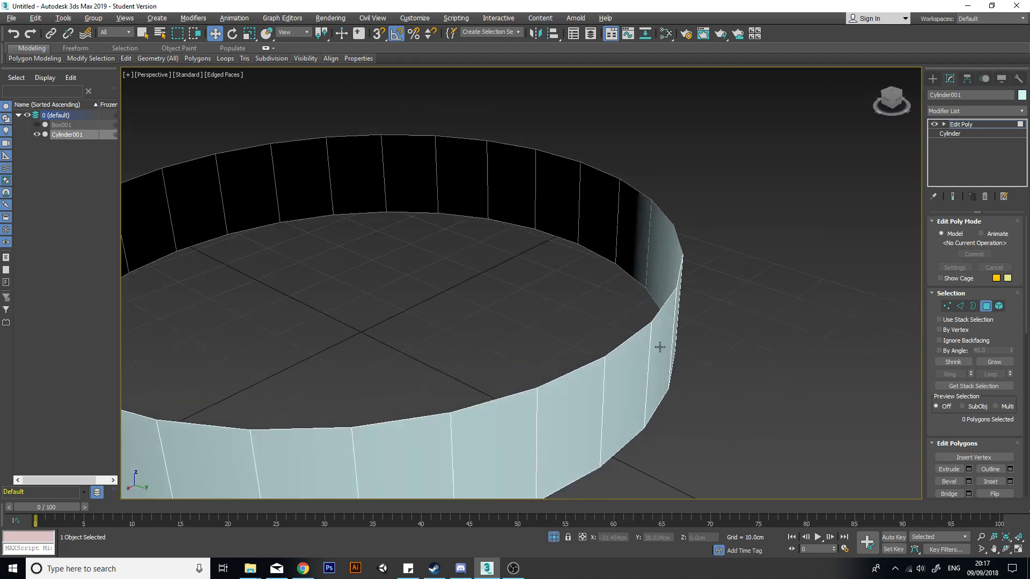
middle_click_drag(668, 368, 649, 322, "alt")
left_click(649, 281)
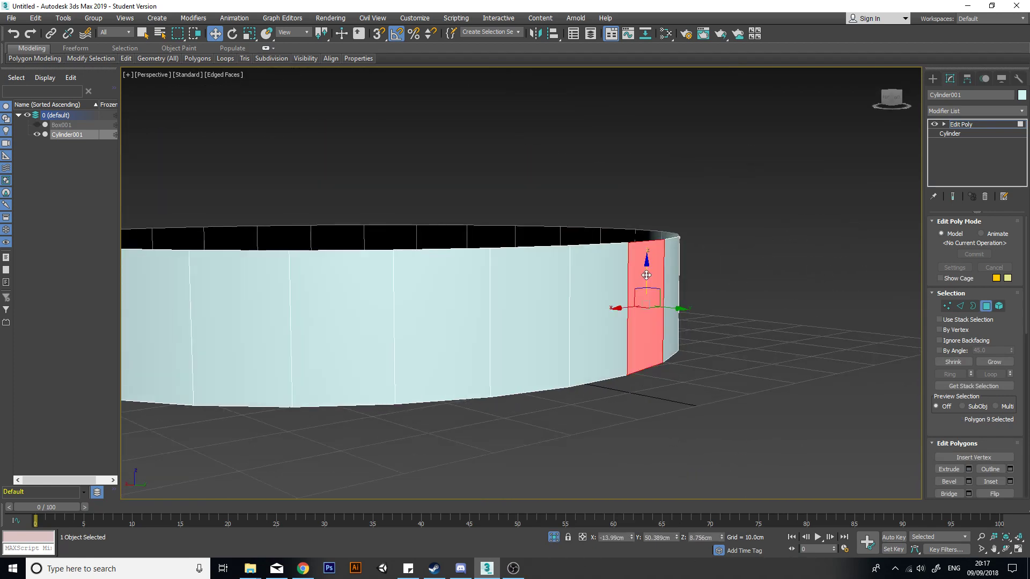
scroll(652, 279, "up", 4)
middle_click_drag(695, 283, 663, 285, "alt")
left_click(707, 278)
scroll(783, 290, "down", 5)
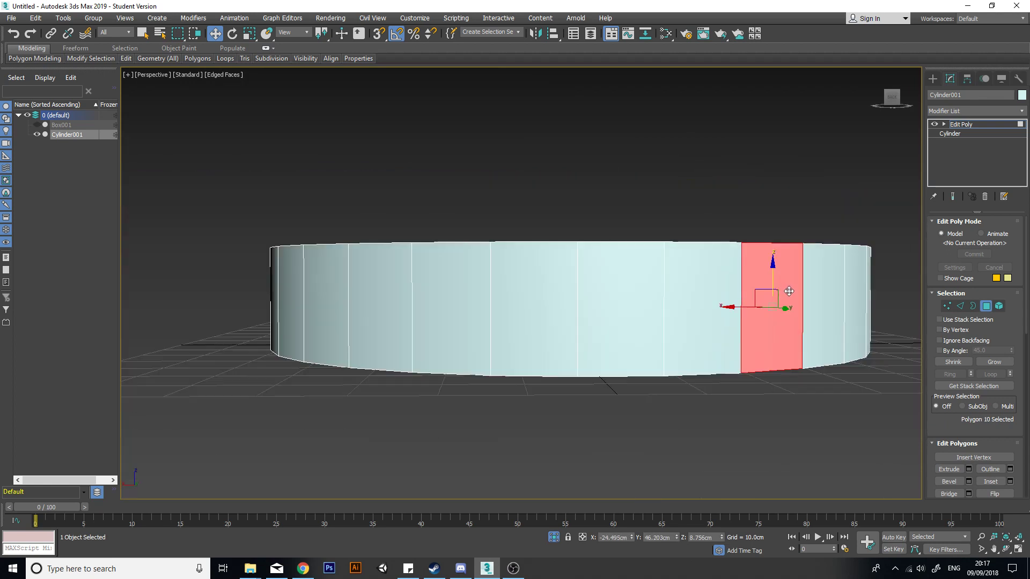
middle_click_drag(784, 291, 740, 299, "alt")
middle_click_drag(832, 292, 680, 286, "alt")
left_click(804, 232)
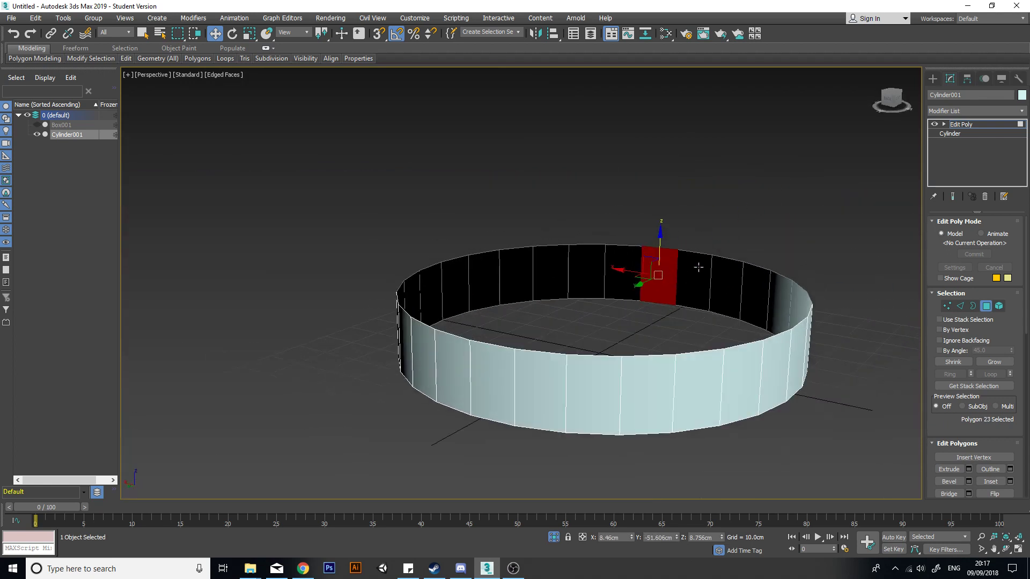
left_click(543, 287)
left_click(651, 285)
left_click(616, 285)
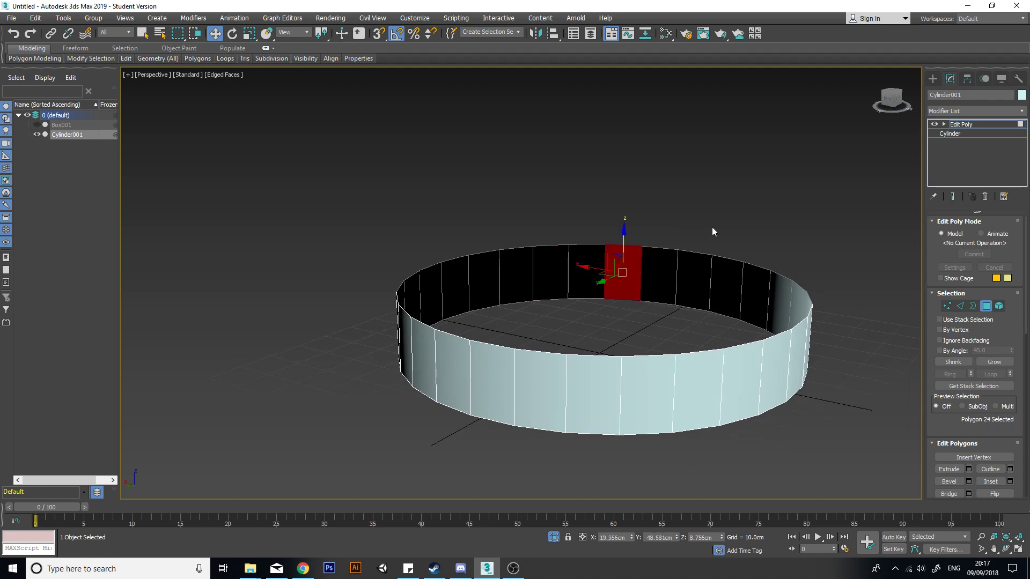
- Enable Backface Cull in the band's object properties
right_click(705, 288)
left_click(740, 360)
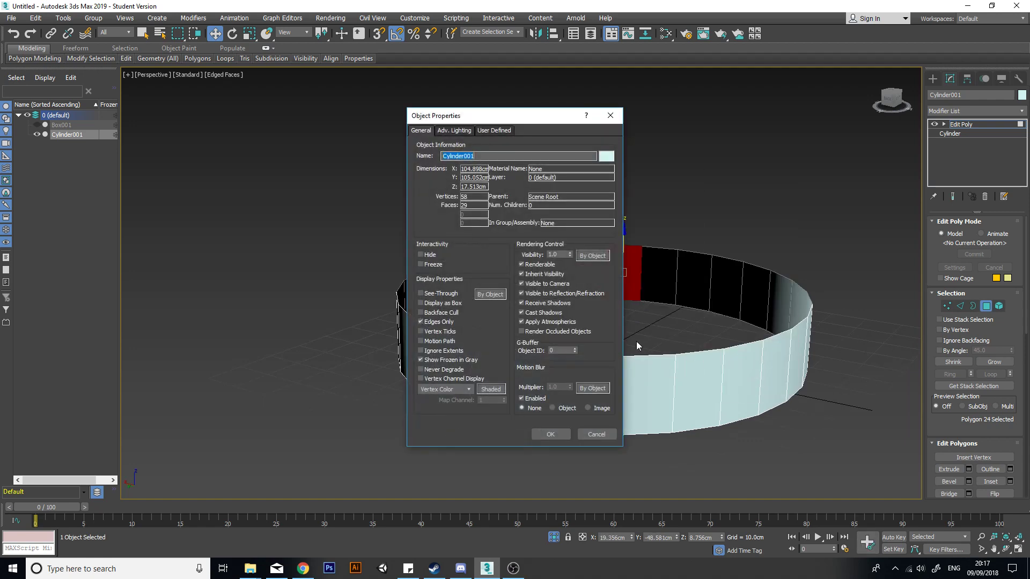
left_click(445, 314)
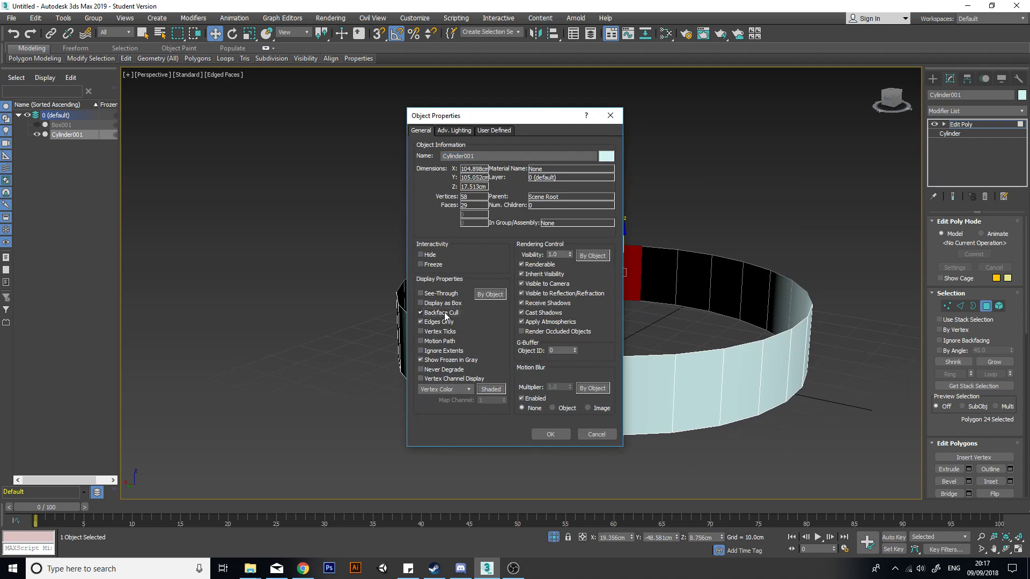
left_click(562, 435)
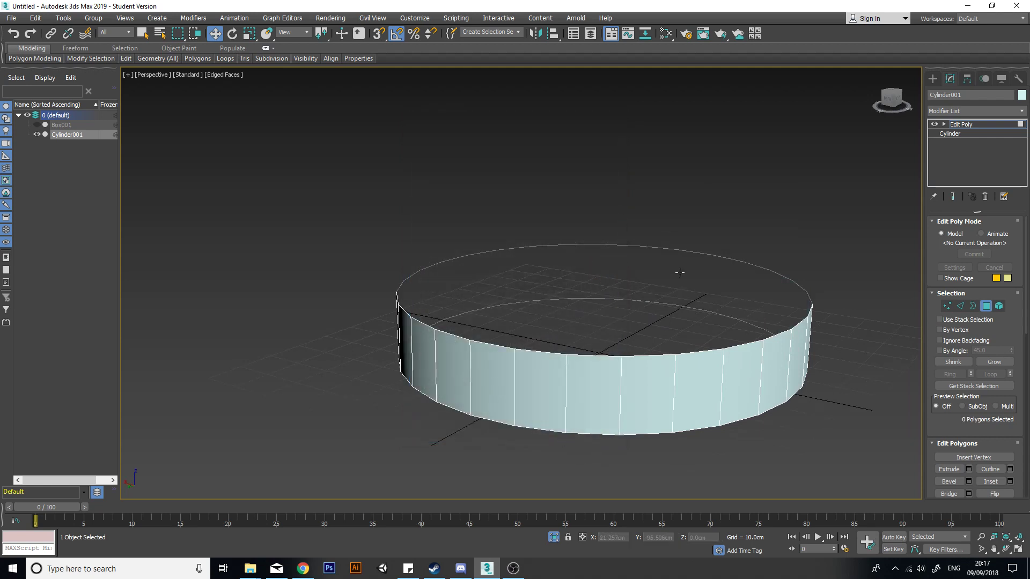
- Test polygon selection on the band's far and near walls with back faces culled
left_click(697, 294)
left_click(618, 285)
left_click(554, 284)
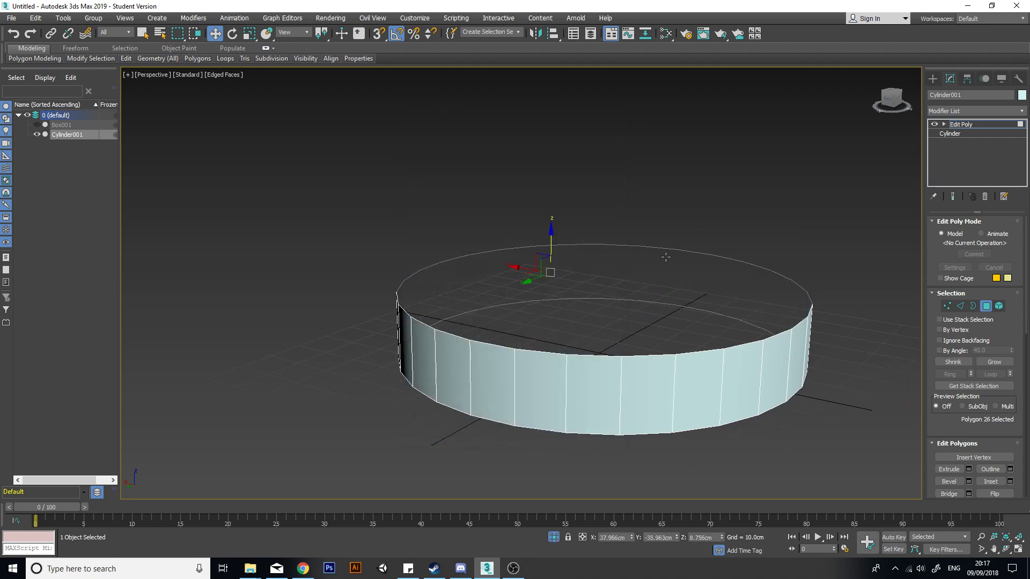
middle_click_drag(747, 248, 697, 313, "alt")
left_click(706, 320)
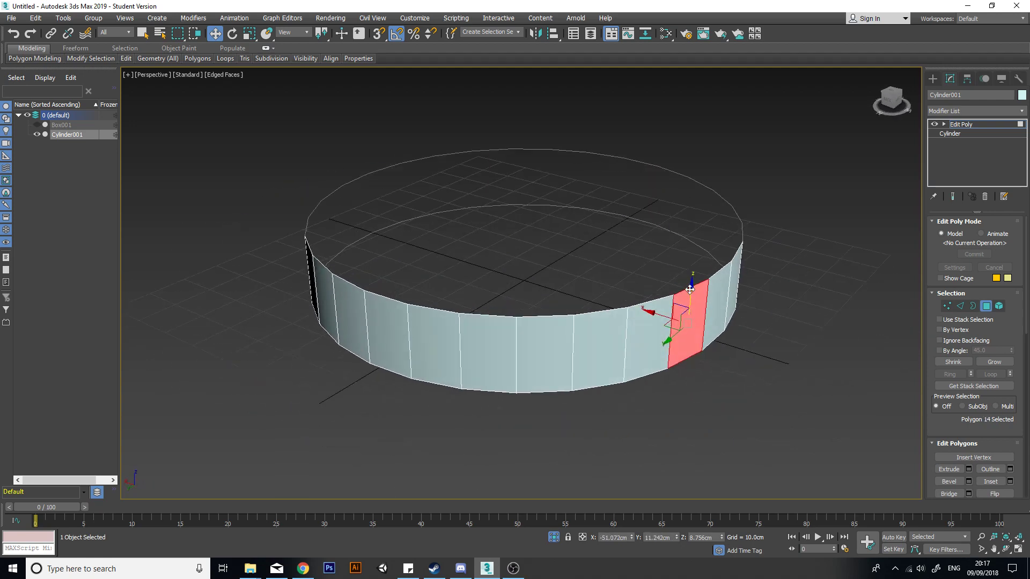
- Leave polygon editing and add a Shell modifier with outer amount 0 cm and inner amount 1.26 cm
left_click(987, 307)
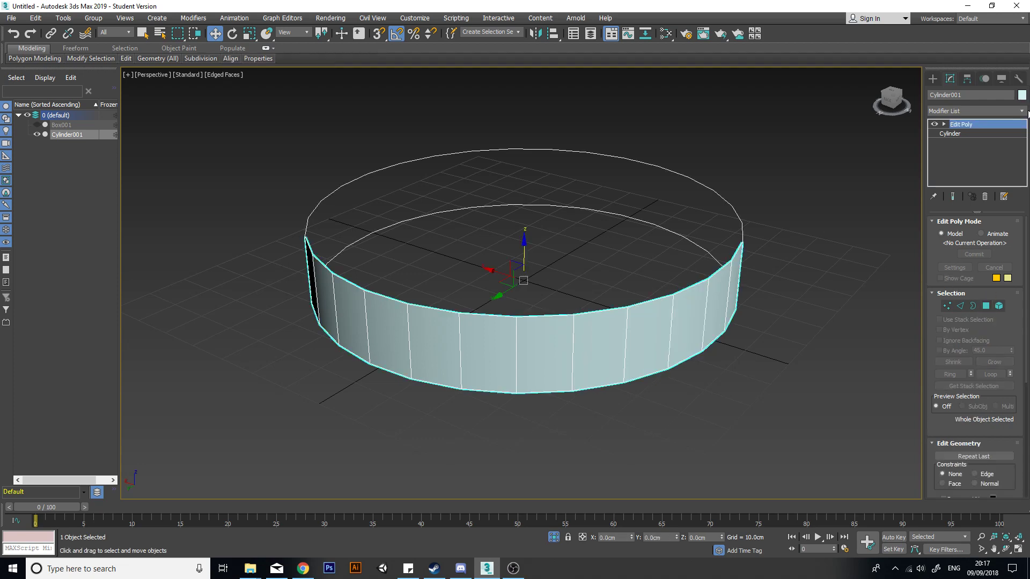
left_click(1025, 111)
type("sh")
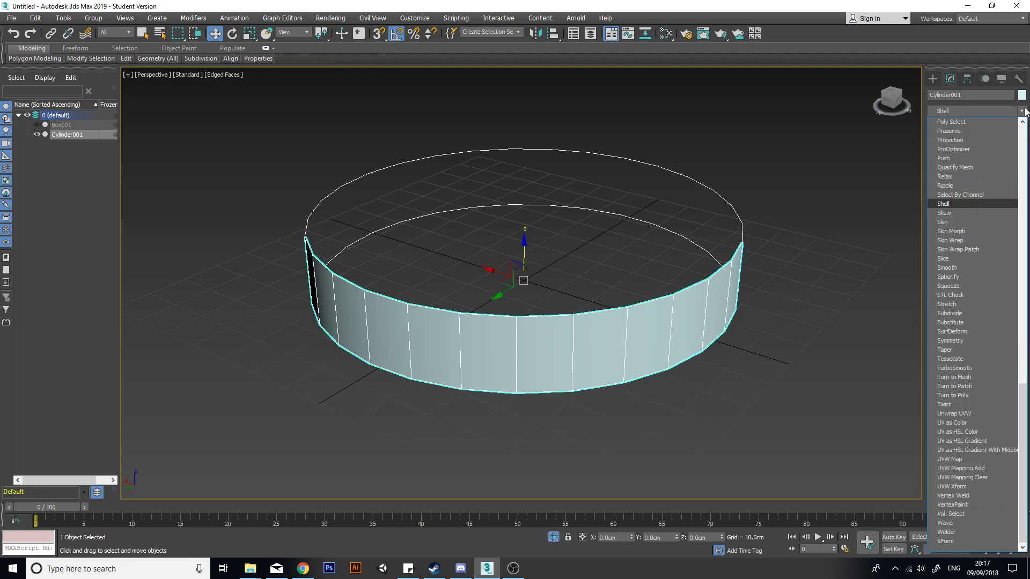
key("Return")
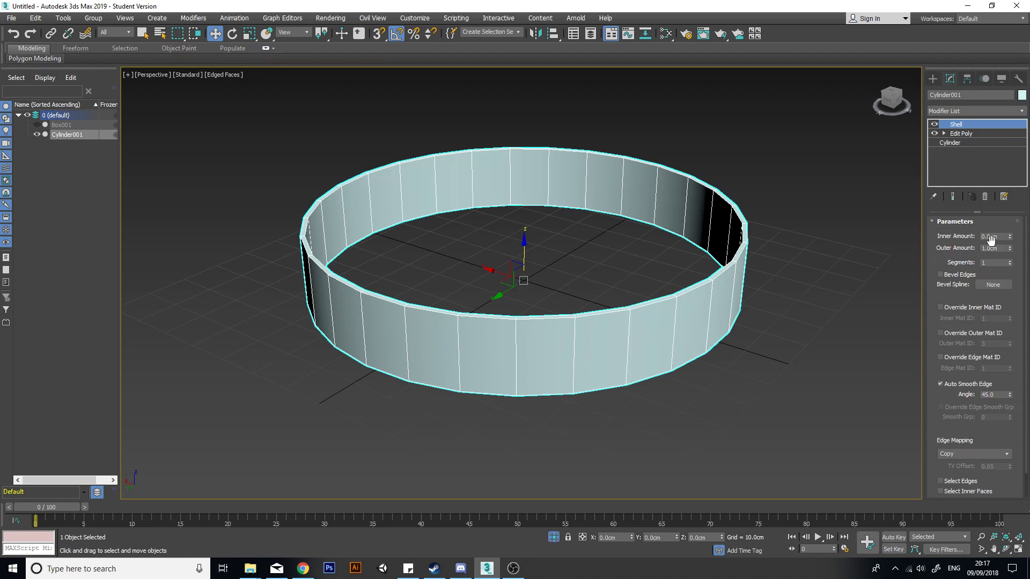
right_click(1011, 249)
left_click_drag(1009, 237, 997, 172)
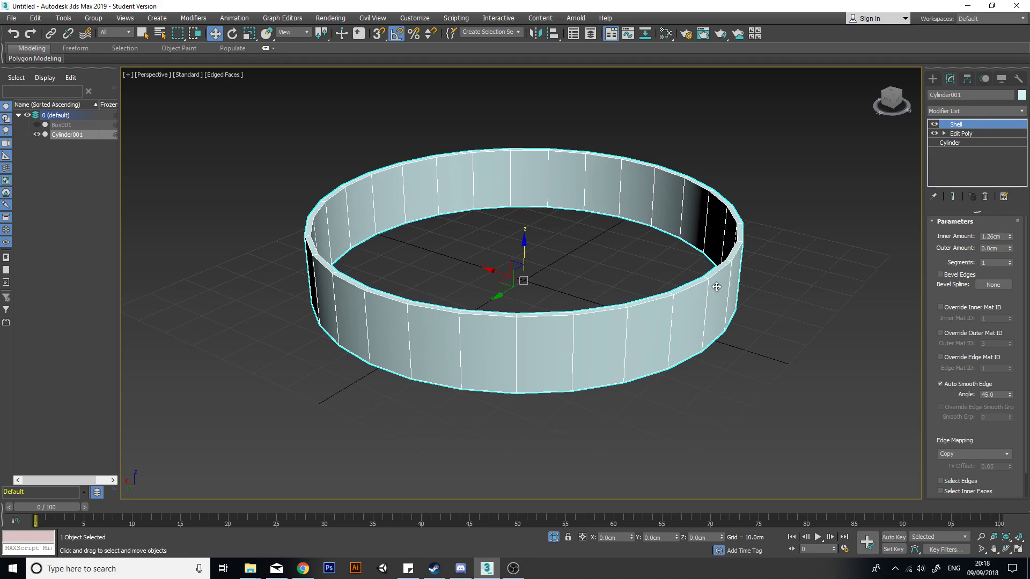
- Exit isolation to show the planks again and reduce the band's Shell inner amount to 1.2 cm
middle_click_drag(717, 287, 671, 313, "alt")
left_click(553, 538)
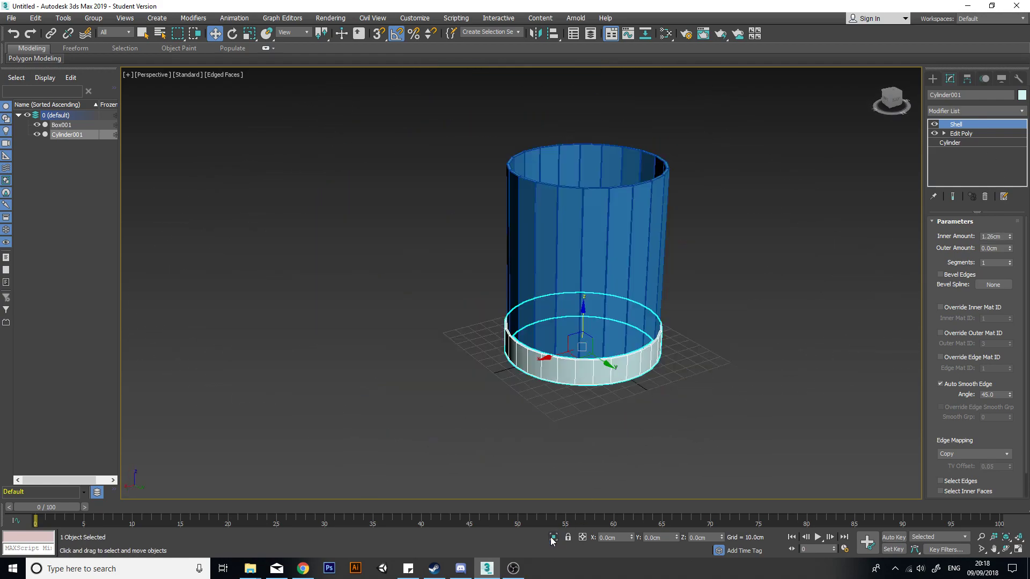
scroll(720, 336, "up", 8)
scroll(720, 336, "up", 3)
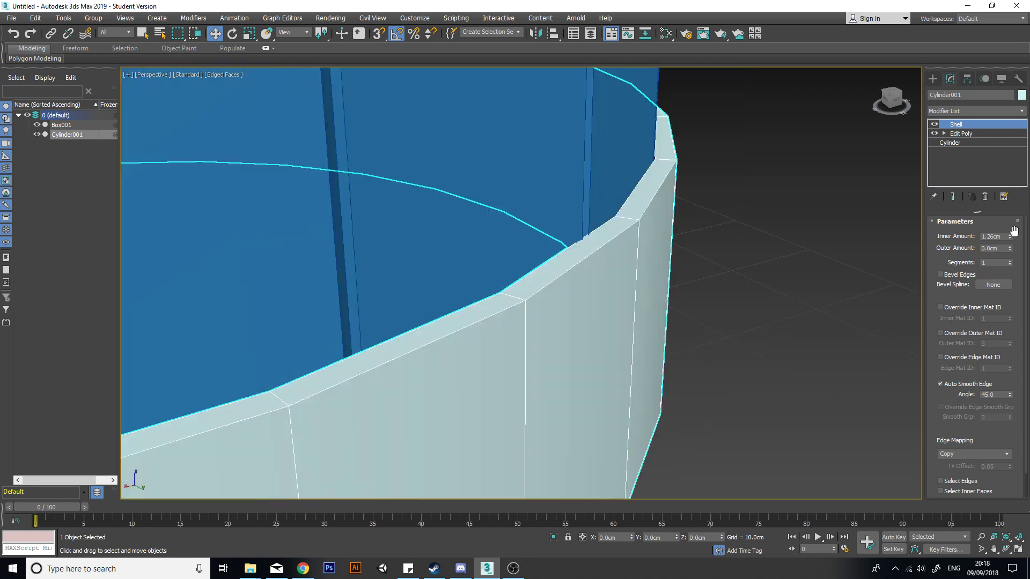
left_click_drag(1010, 239, 1010, 241)
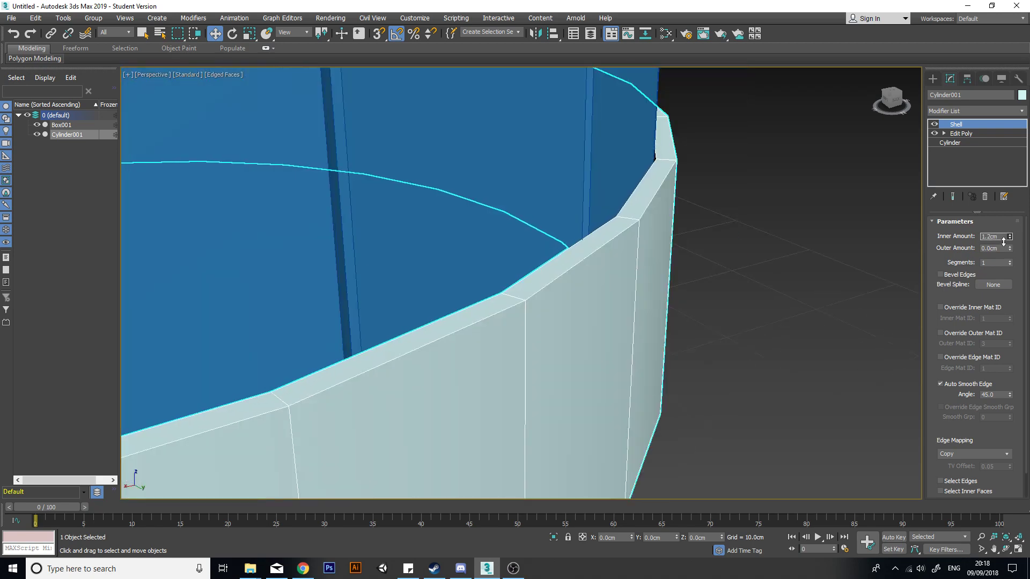
- Raise the band up the planks to a height of about 24.1 cm
scroll(665, 277, "down", 10)
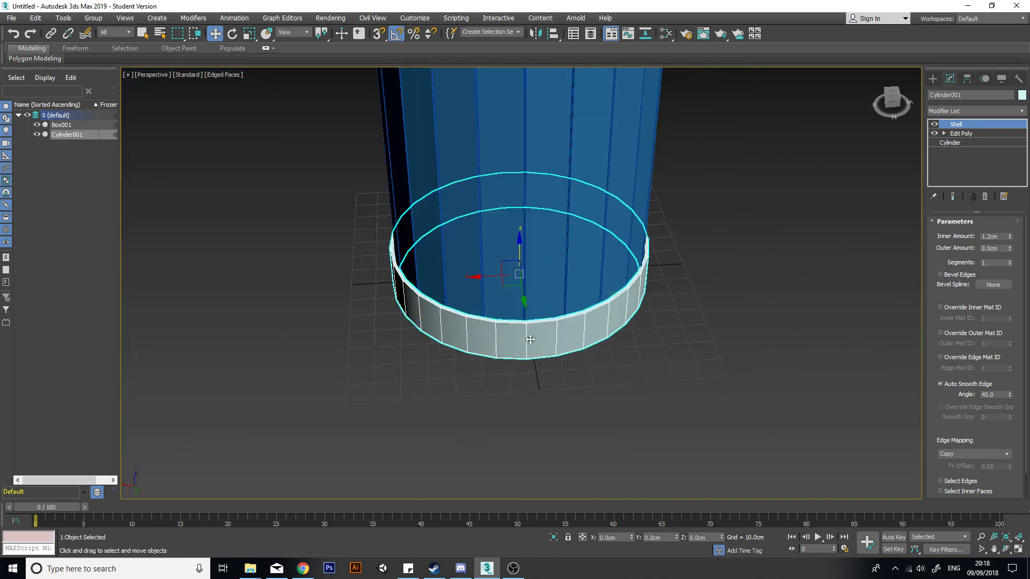
middle_click_drag(529, 285, 642, 323, "alt")
scroll(640, 317, "up", 5)
scroll(638, 318, "down", 5)
left_click(766, 290)
scroll(647, 299, "down", 3)
left_click(608, 391)
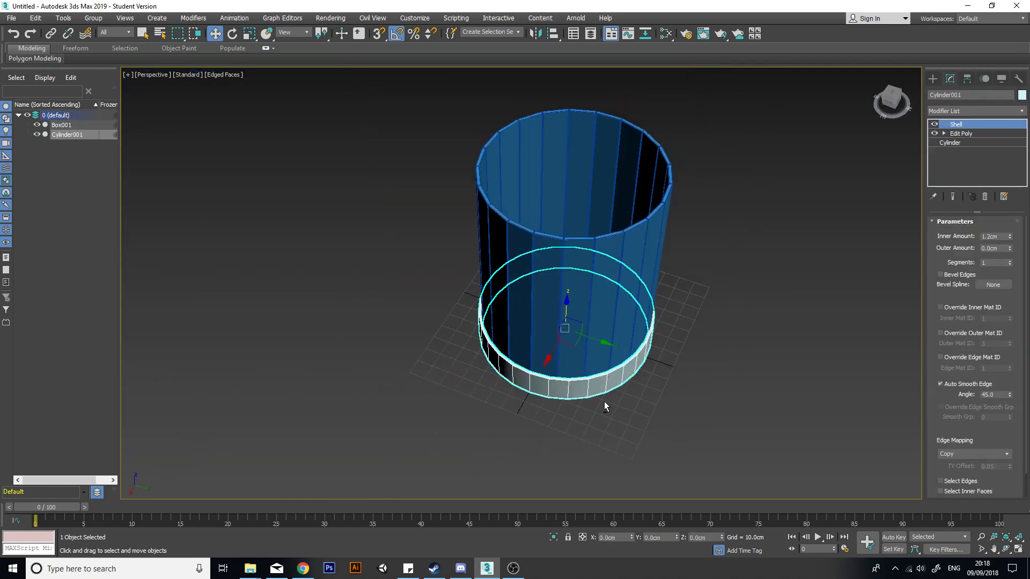
scroll(599, 376, "up", 1)
middle_click_drag(599, 375, 569, 351, "alt")
left_click_drag(562, 288, 563, 242)
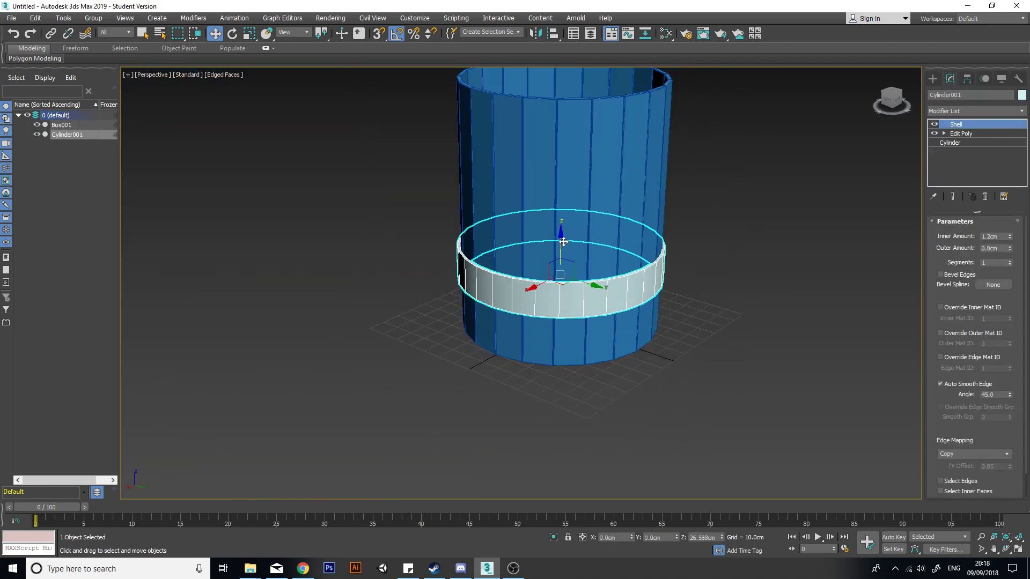
- In the Left view, clone the band upward as 3 independent copies spaced about 36 cm apart
key("l")
middle_click_drag(564, 253, 593, 324)
scroll(593, 333, "down", 4)
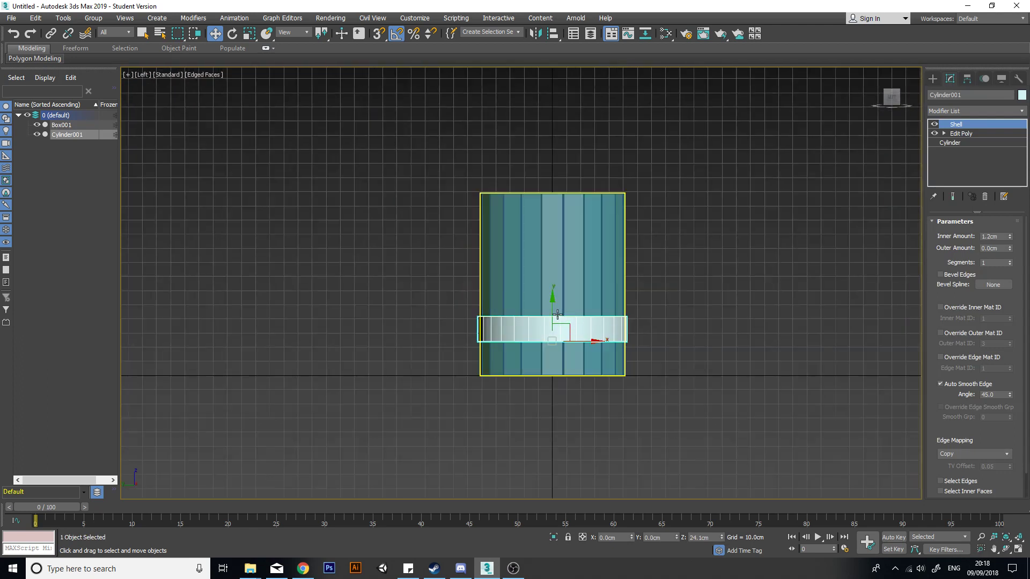
left_click_drag(551, 307, 554, 257, "shift")
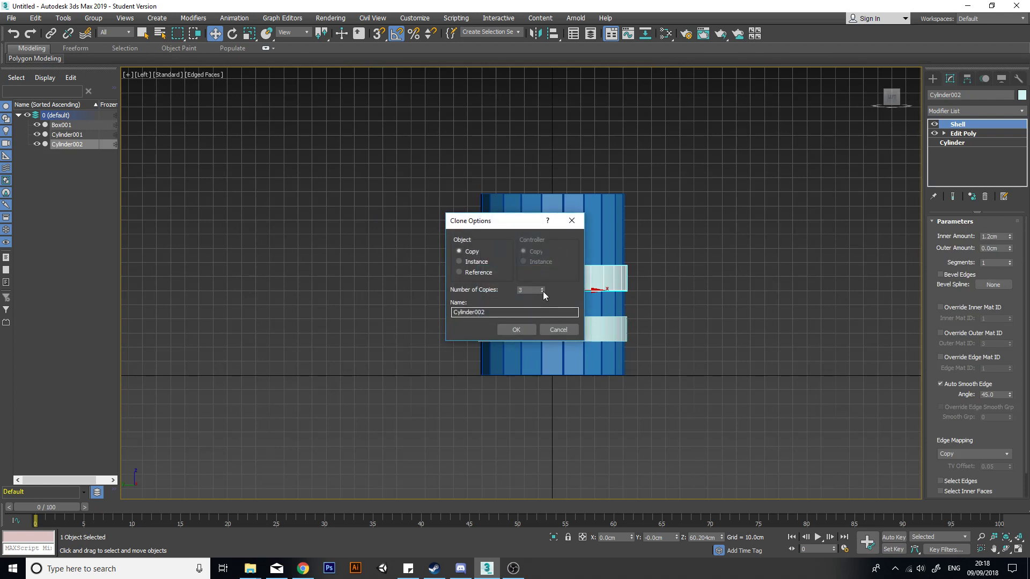
left_click(512, 330)
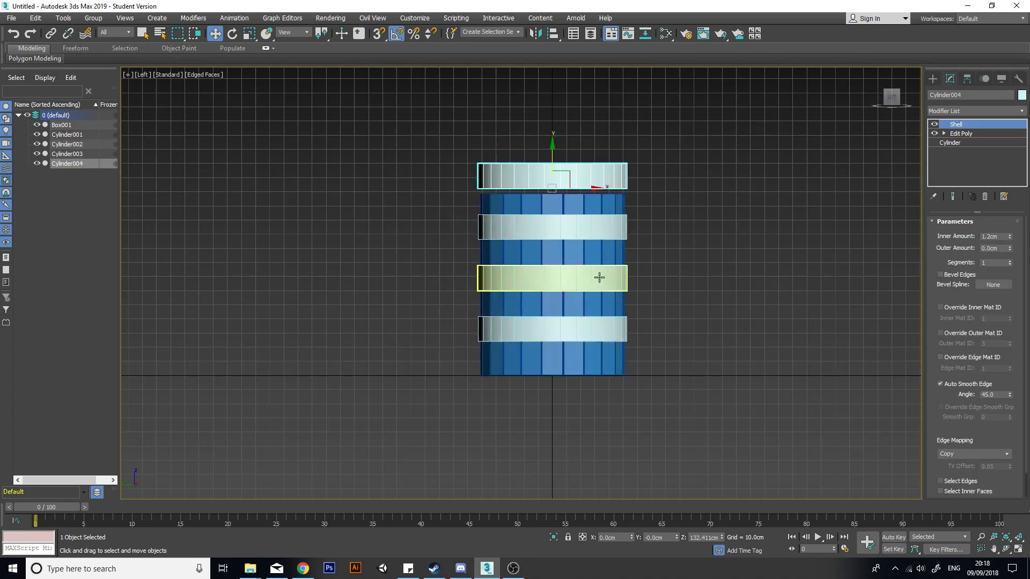
- Select all four bands and move them down together by about 22 cm
left_click(593, 225, "ctrl")
left_click(594, 276, "ctrl")
left_click(593, 325, "ctrl")
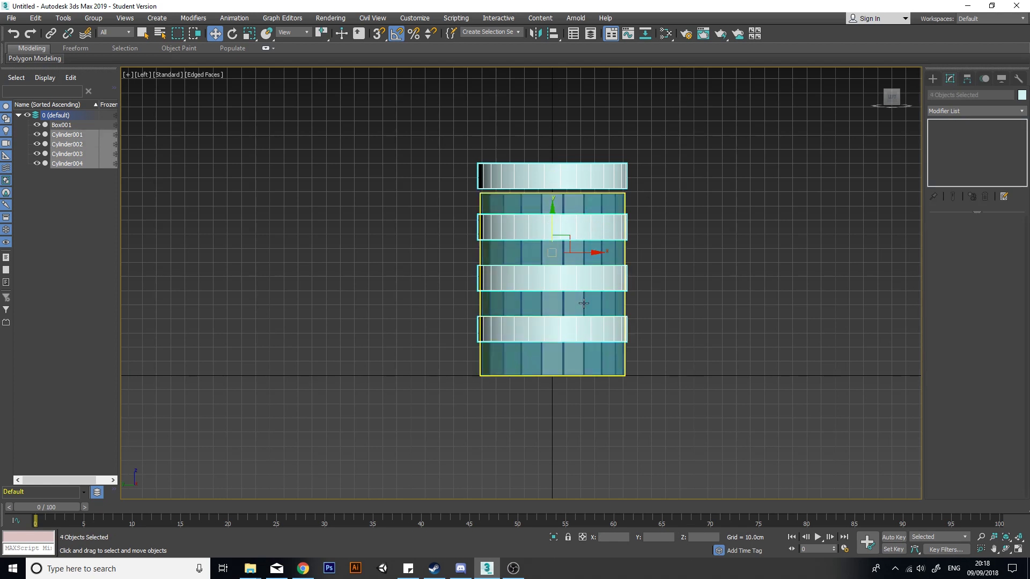
left_click_drag(552, 219, 562, 250)
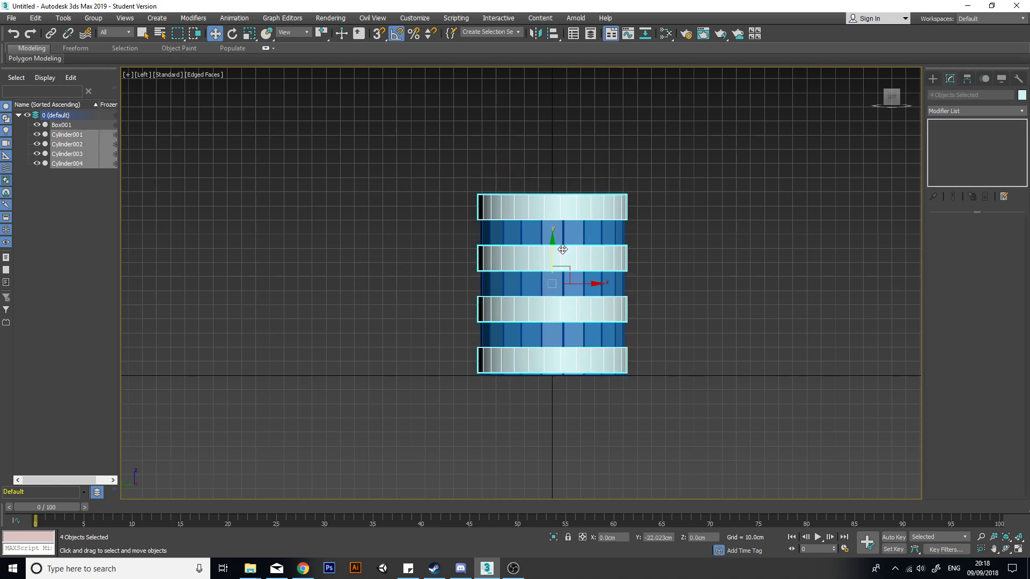
scroll(623, 324, "up", 5)
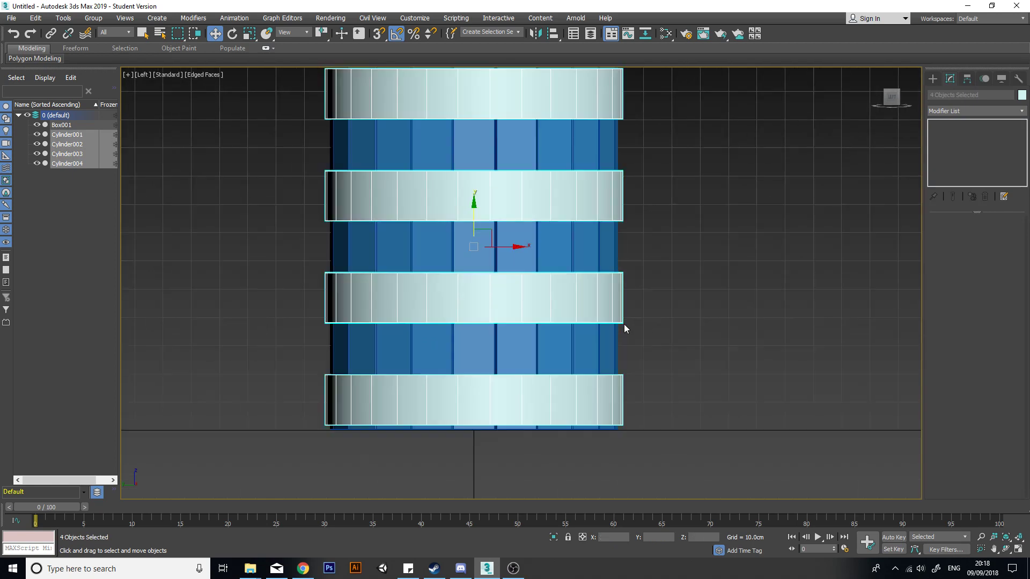
middle_click_drag(624, 324, 644, 329)
scroll(644, 330, "down", 6)
left_click(674, 274)
- Delete the three upper band copies, keeping only the lowest band
left_click(634, 243)
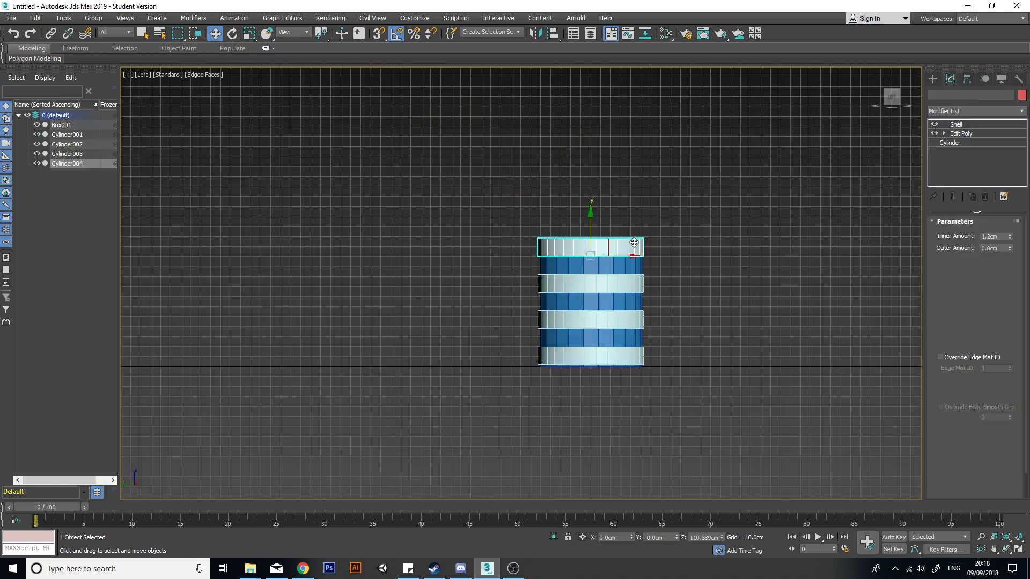
key("Delete")
left_click(628, 283)
key("Delete")
left_click(628, 319)
key("Delete")
- Clone the remaining band upward as 3 instances spaced about 33 cm apart
left_click(631, 356)
scroll(631, 355, "up", 3)
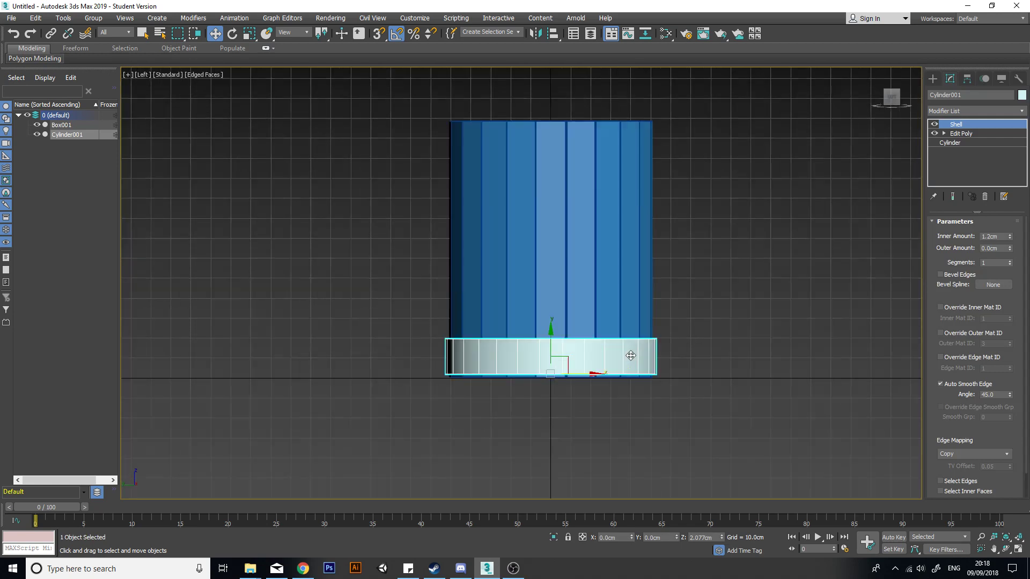
left_click_drag(553, 343, 556, 278, "shift")
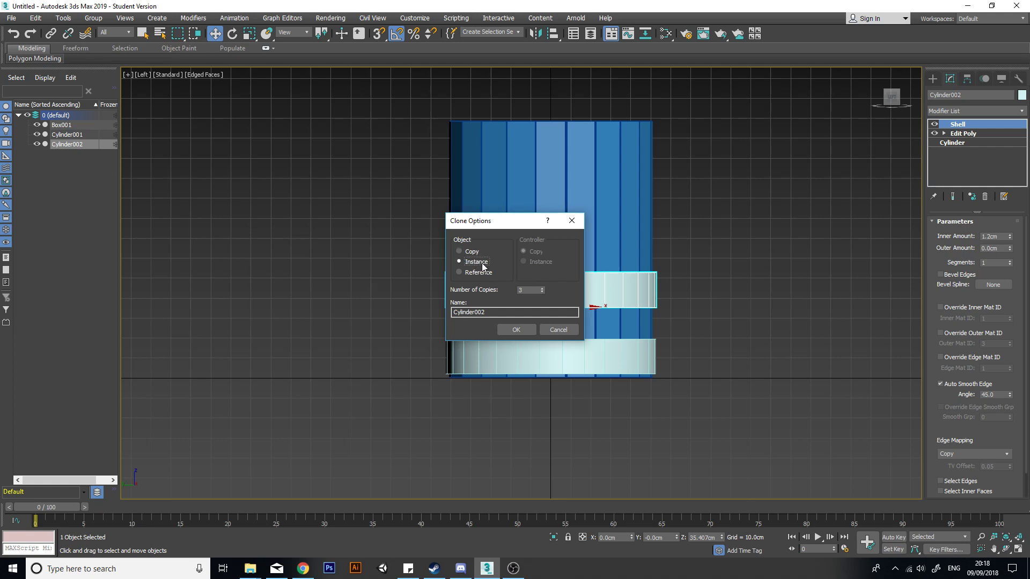
left_click(517, 329)
- Add an Edit Poly modifier above Shell on the bottom band and check the modifier stacks of its instances
left_click(611, 360)
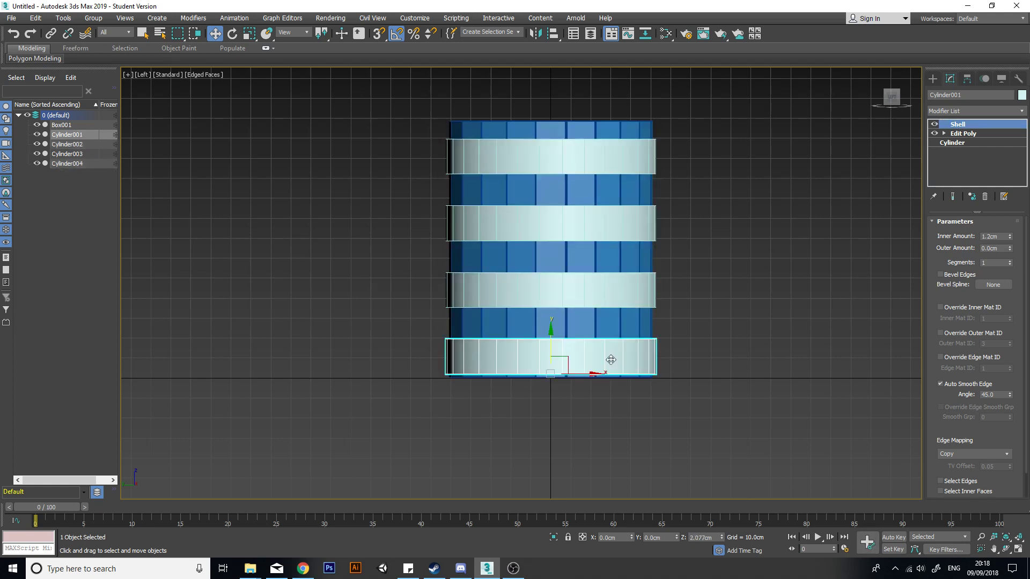
left_click(1021, 112)
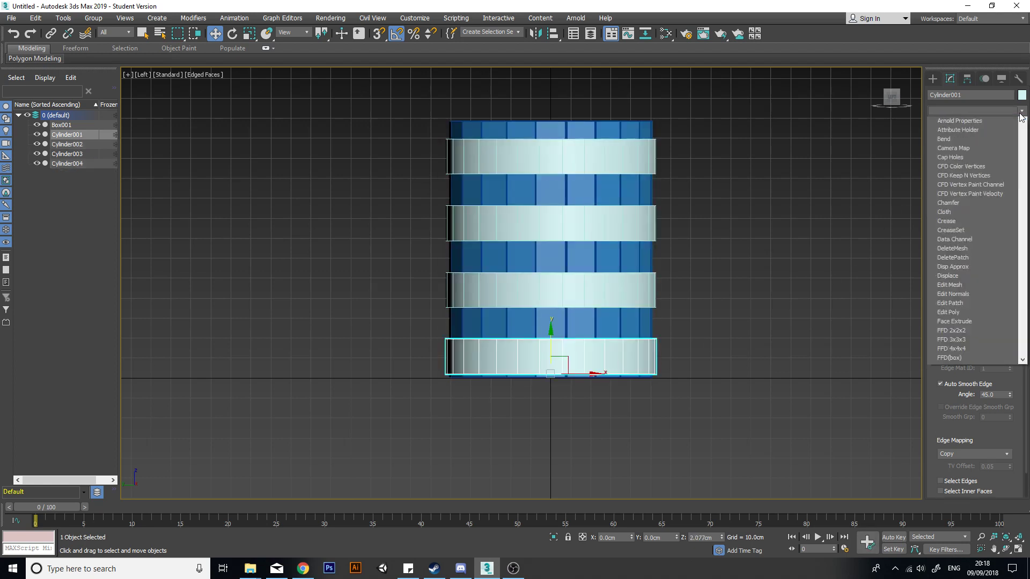
left_click(993, 150)
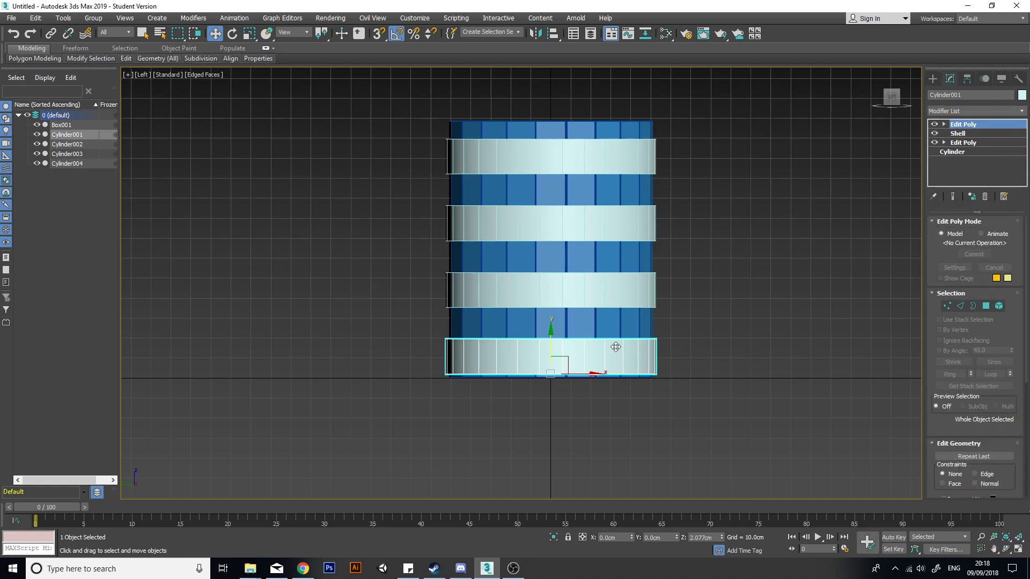
left_click(633, 288)
left_click(629, 157)
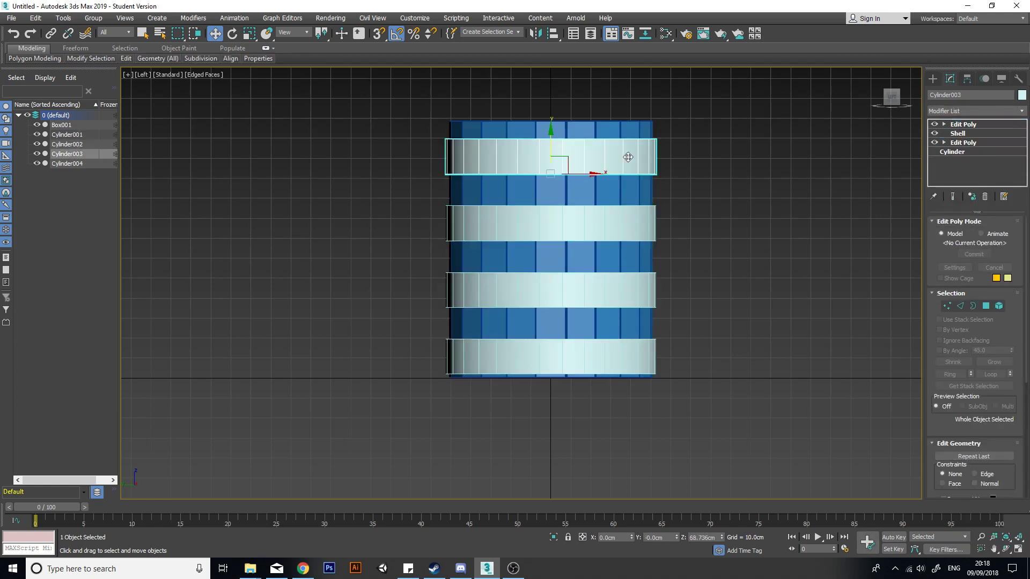
- Lower the bottom band's upper ring of vertices slightly to narrow the instanced bands, and leave vertex editing
left_click(595, 361)
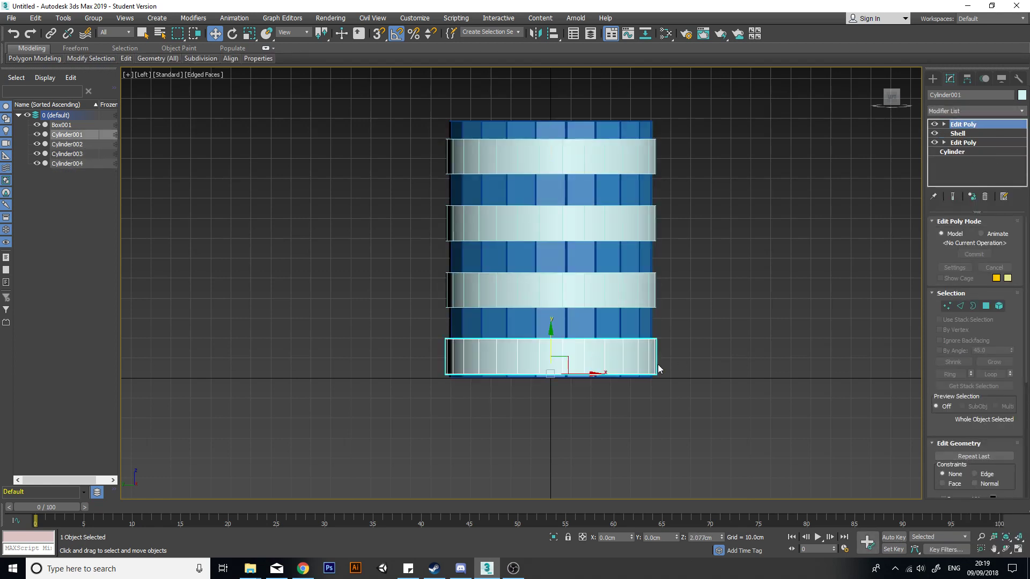
left_click(947, 305)
left_click_drag(377, 365, 376, 365)
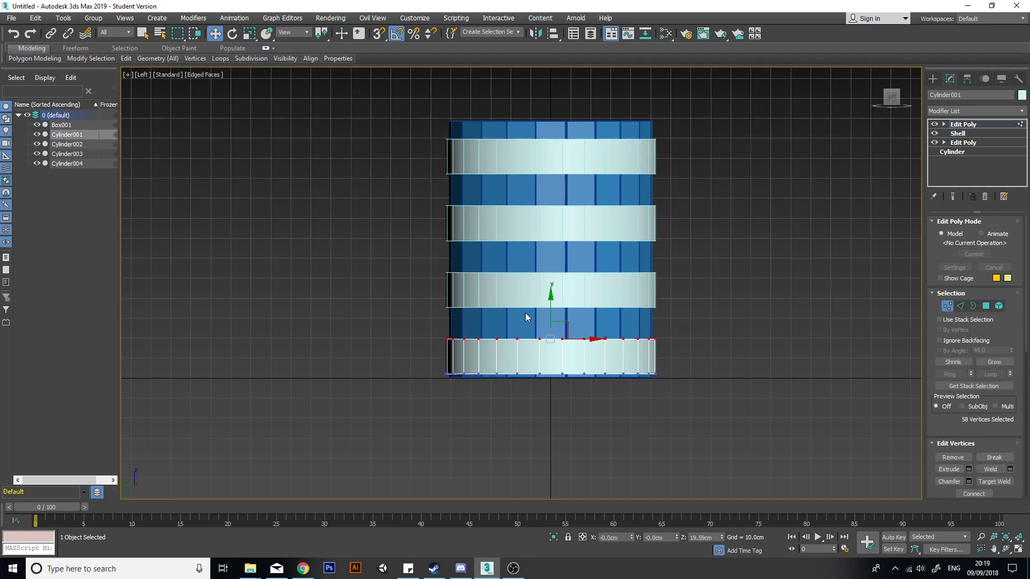
left_click_drag(551, 296, 554, 320)
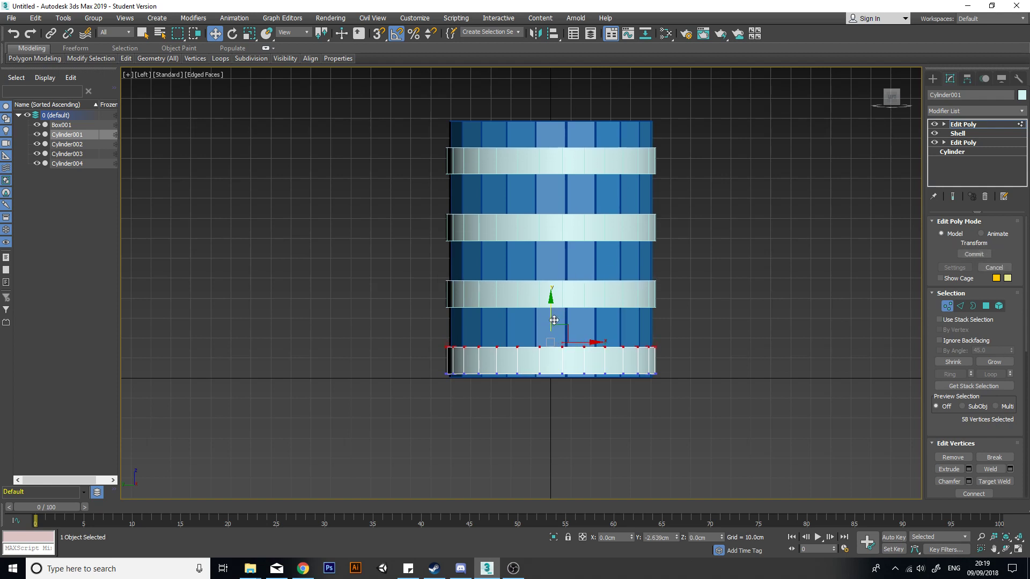
left_click(947, 306)
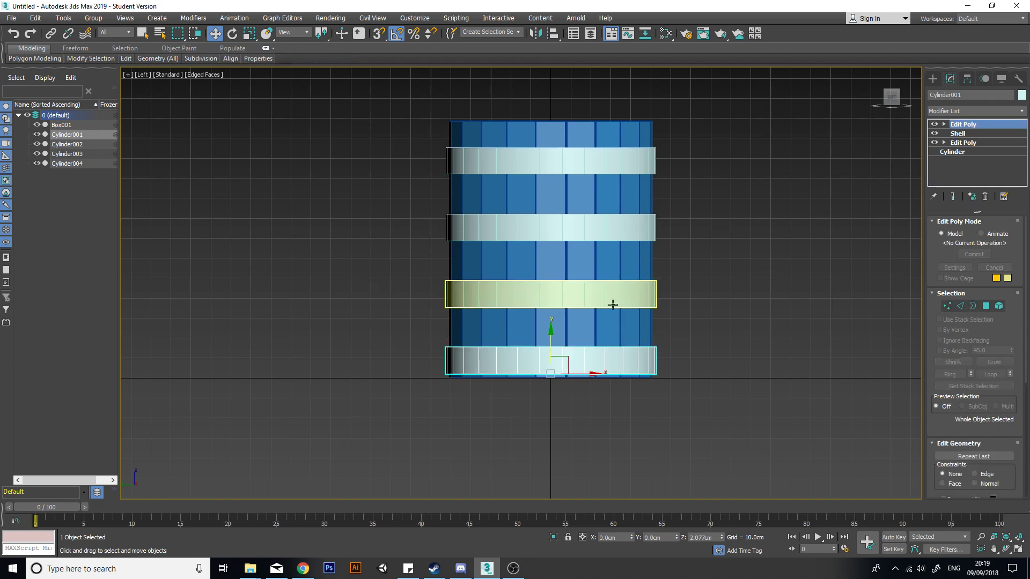
- Select all four bands, move them up together by about 5.4 cm, and deselect them
left_click(614, 301, "ctrl")
left_click(620, 232, "ctrl")
left_click(625, 160, "ctrl")
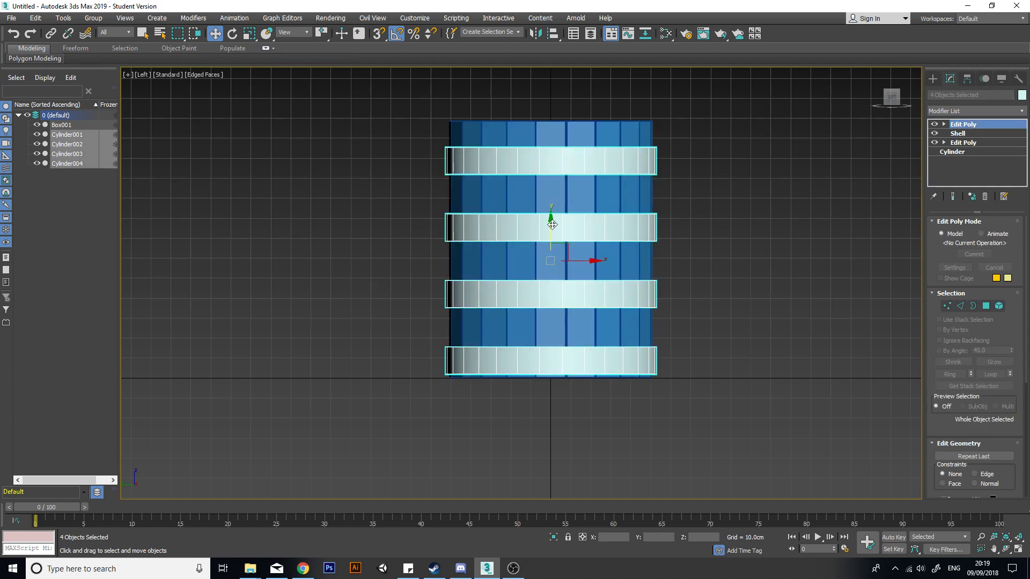
left_click_drag(550, 224, 542, 214)
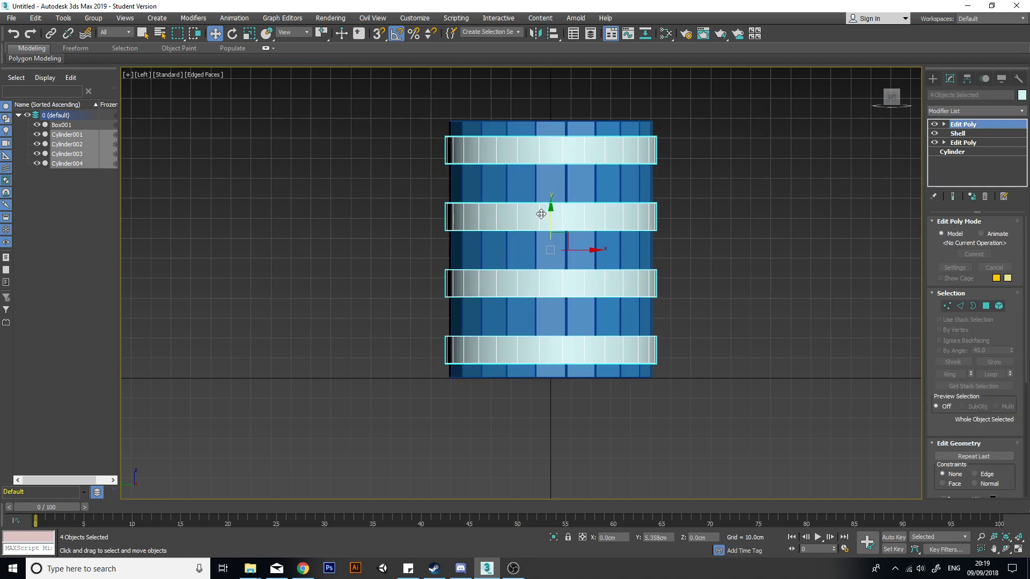
left_click(702, 286)
- Try to move the bottom band down on its own and undo the move
left_click(574, 361)
mouse_move(574, 360)
left_mouse_down()
mouse_move(552, 363)
mouse_move(574, 362)
left_mouse_up()
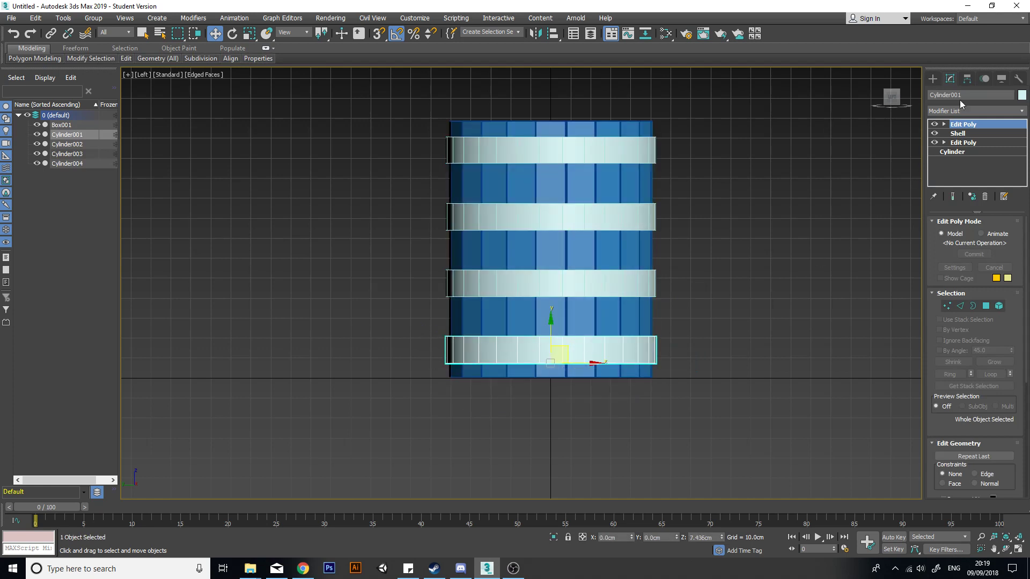
left_click_drag(565, 354, 570, 381)
key("ctrl+z")
- Add the three upper bands to the selection, nudge all four slightly upward, and deselect them
left_click(611, 281, "ctrl")
left_click(610, 220, "ctrl")
left_click(612, 150, "ctrl")
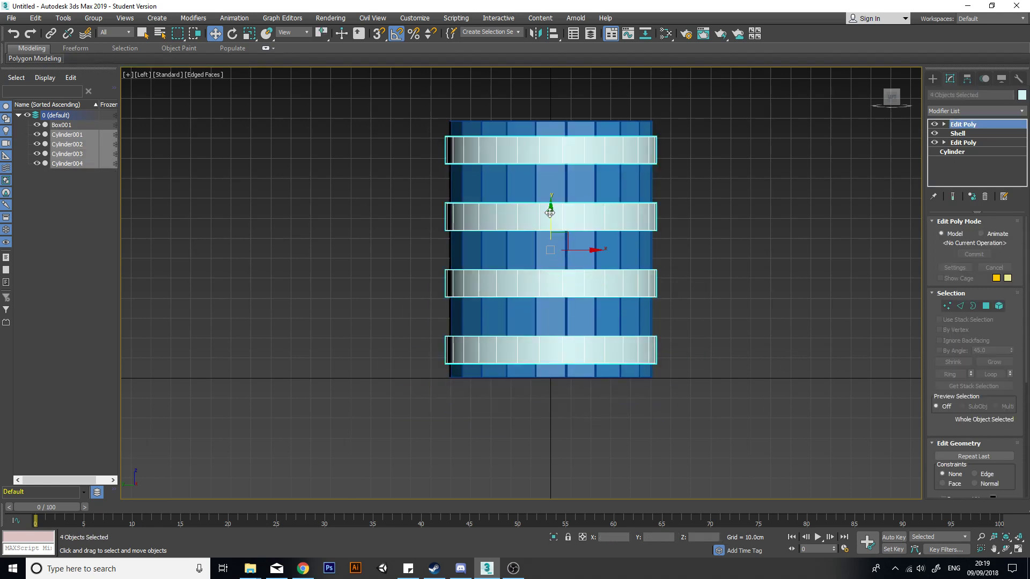
left_click_drag(550, 213, 547, 212)
left_click(731, 342)
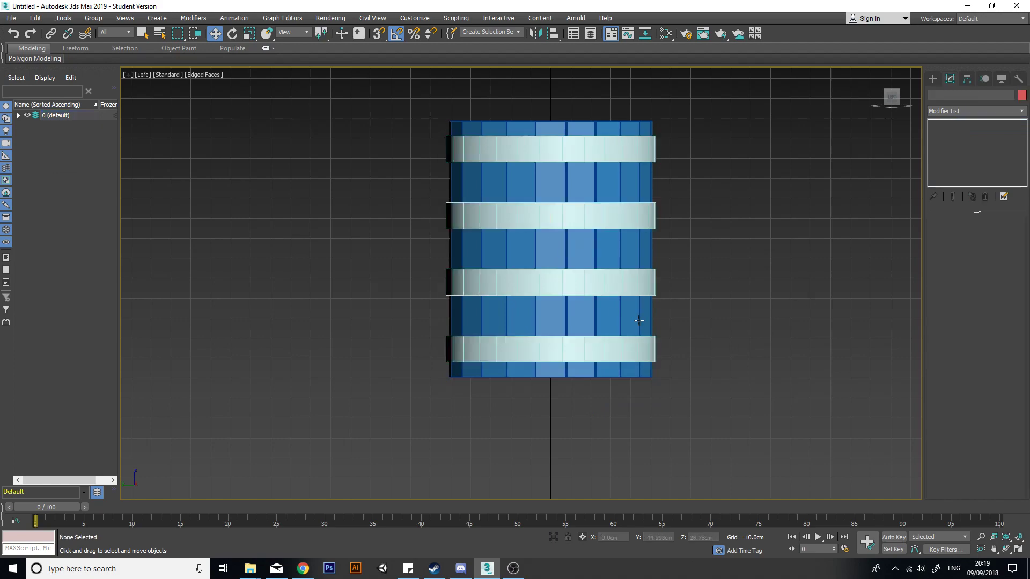
- Switch to the Perspective view and turn off the edged-faces display
mouse_move(639, 320)
middle_mouse_down("alt")
mouse_move(605, 357)
mouse_move(621, 363)
mouse_move(568, 360)
mouse_move(645, 309)
mouse_move(743, 297)
mouse_move(721, 254)
middle_mouse_up("alt")
key("p")
key("F4")
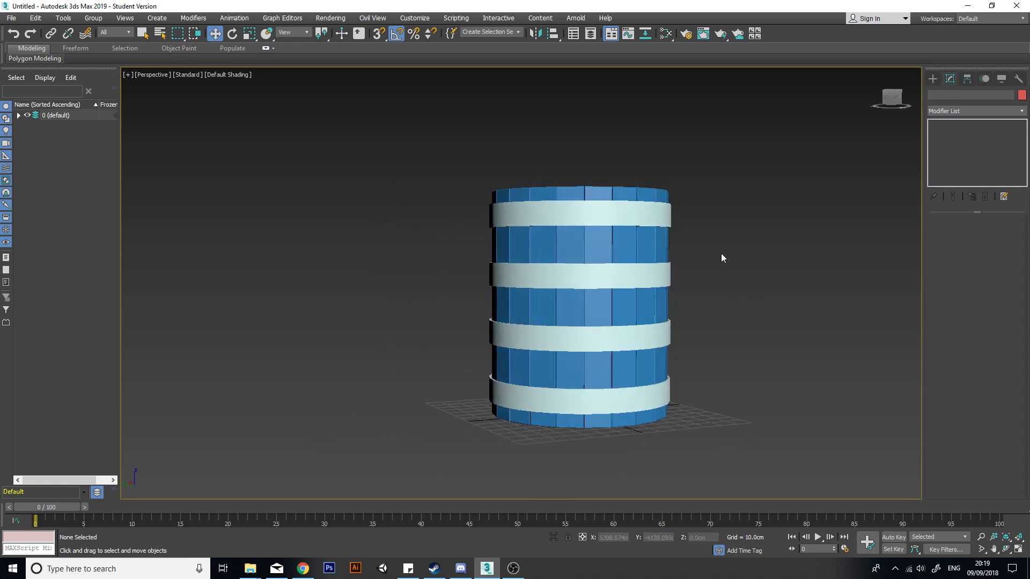
- Attach all four bands to the plank object with Edit Poly's Attach, and leave the Attach command
left_click(656, 251)
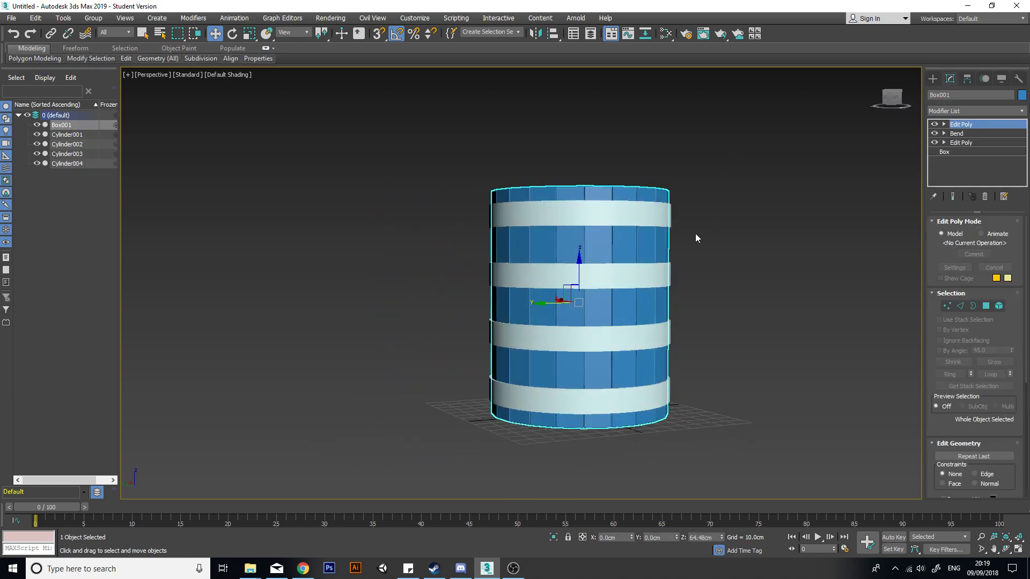
scroll(949, 427, "down", 5)
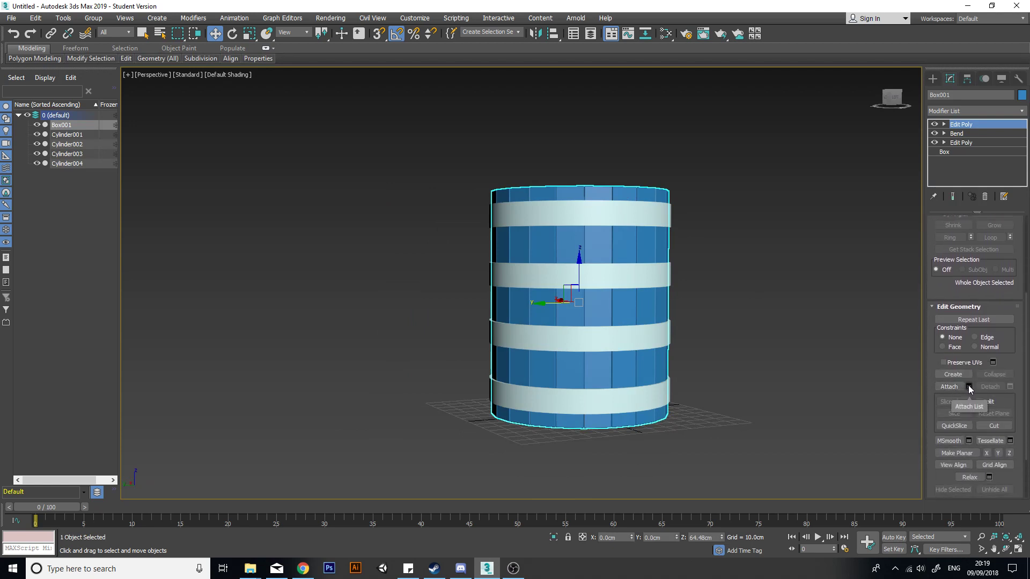
left_click(950, 386)
left_click(626, 216)
left_click(642, 277)
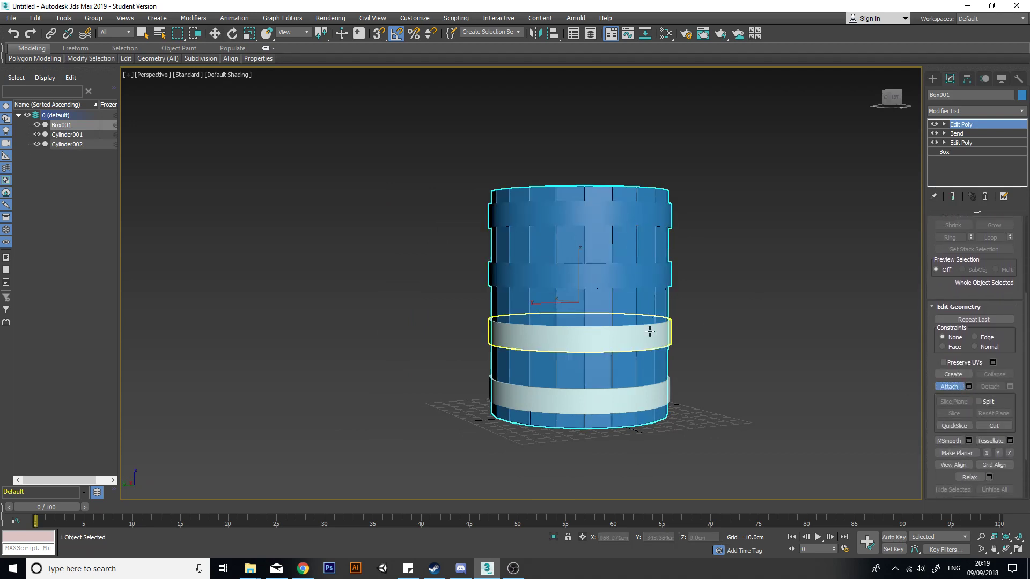
left_click(650, 332)
left_click(656, 392)
key("w")
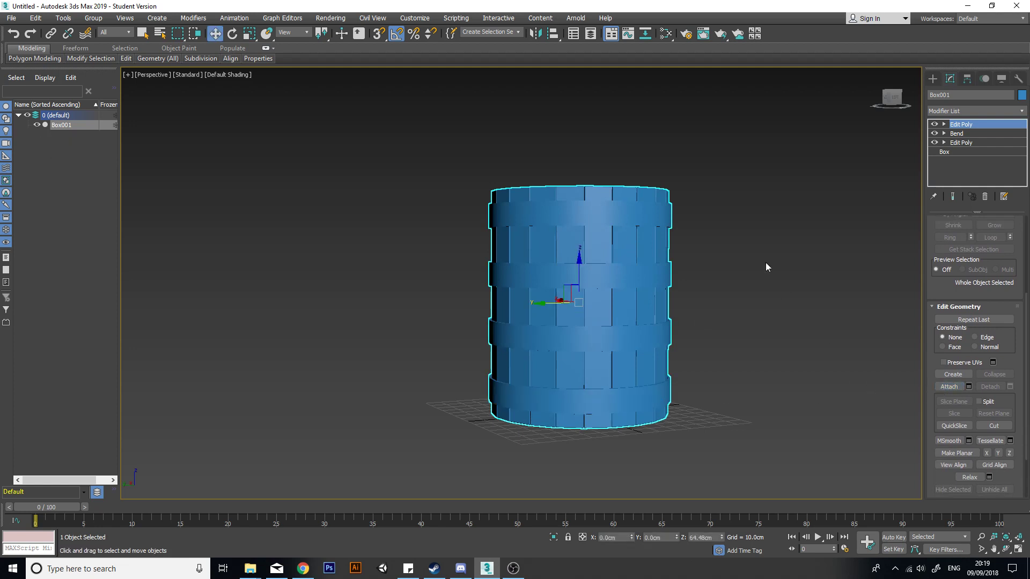
- Inspect the combined barrel from above, close up at the rim and as a whole
left_click(765, 264)
left_click(586, 197)
mouse_move(639, 253)
middle_mouse_down("alt")
mouse_move(645, 260)
mouse_move(630, 257)
middle_mouse_up("alt")
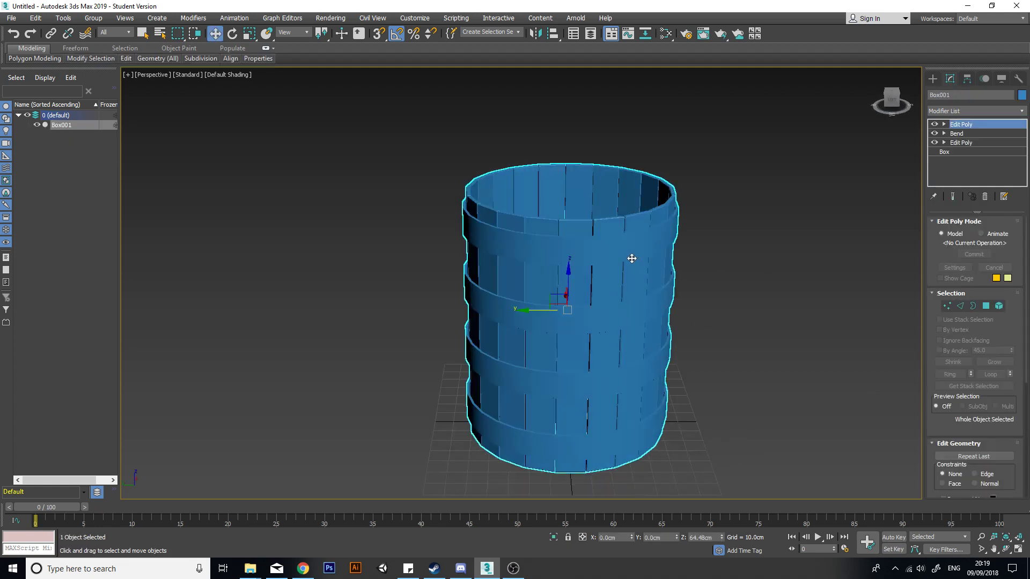
scroll(630, 258, "up", 4)
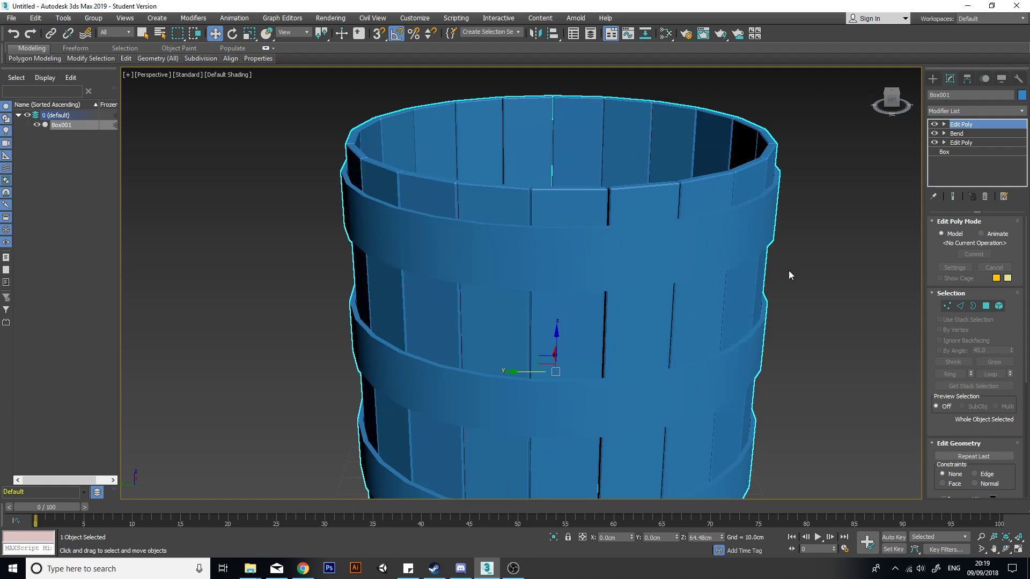
scroll(724, 288, "down", 3)
middle_click_drag(724, 288, 714, 189)
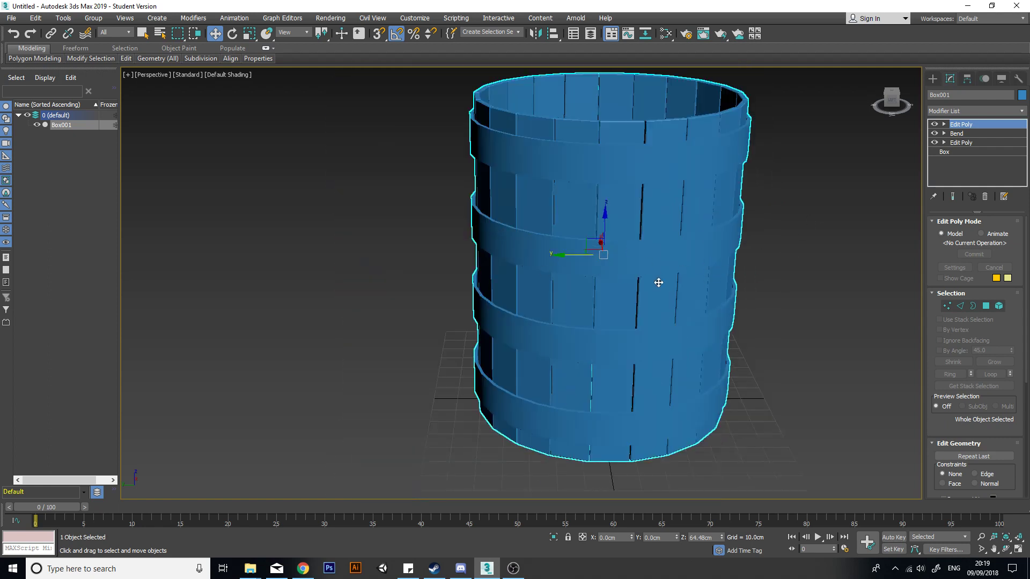
middle_click_drag(687, 394, 585, 407)
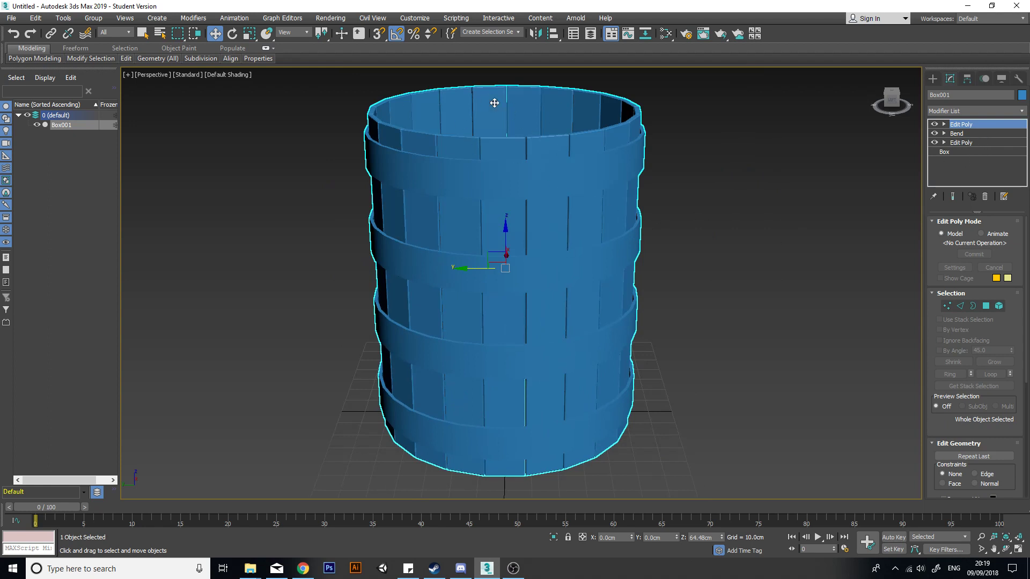
scroll(579, 276, "down", 2)
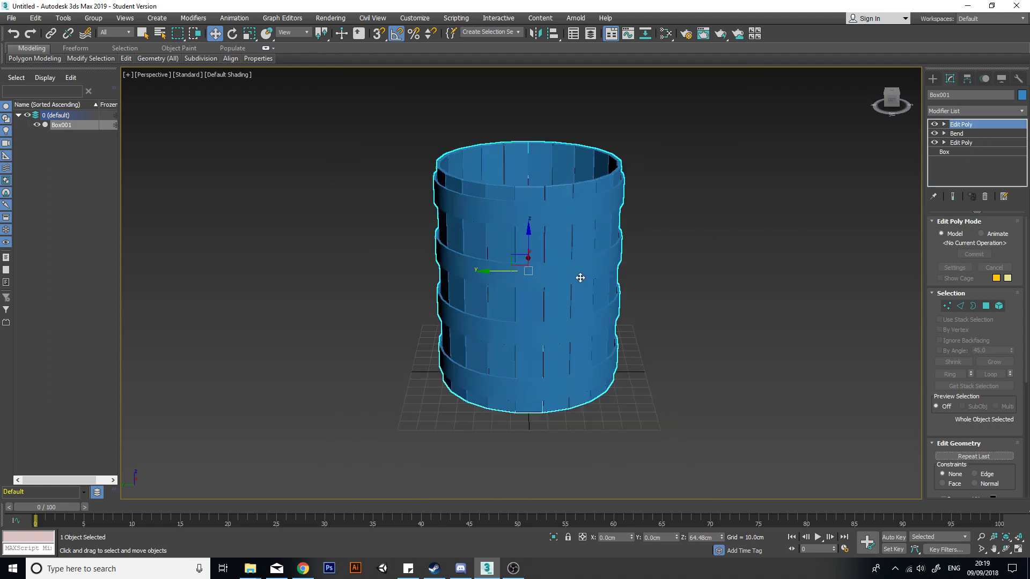
- Add a Taper modifier to the combined barrel and set its amount to 0.5
middle_click_drag(671, 281, 611, 232, "alt")
scroll(641, 283, "up", 3)
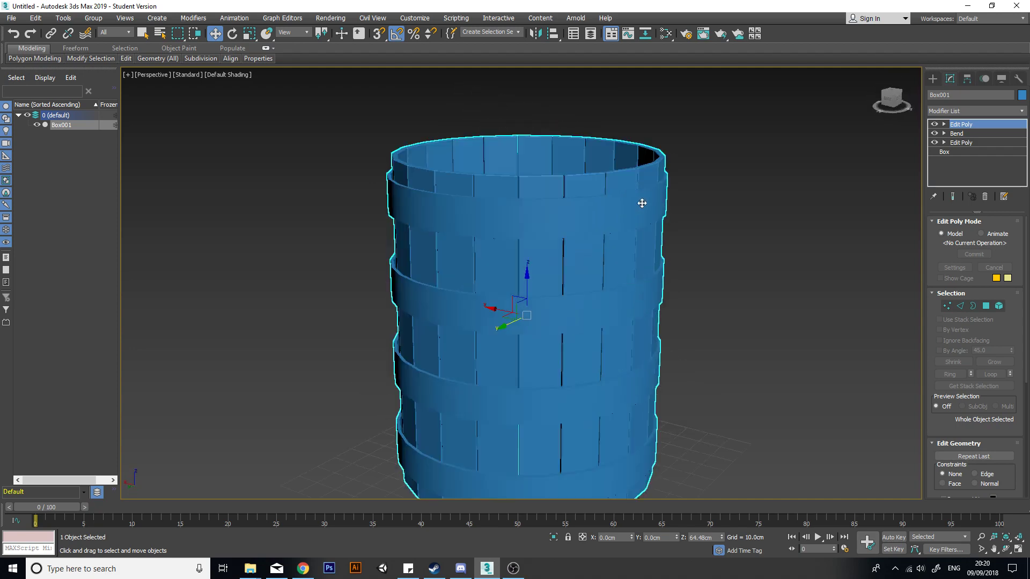
left_click(1022, 111)
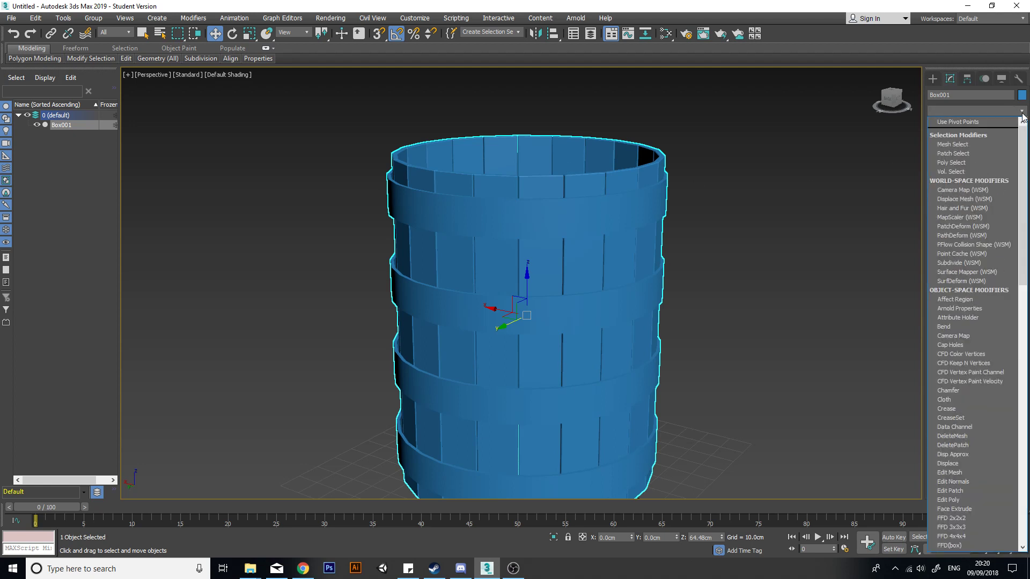
key("t")
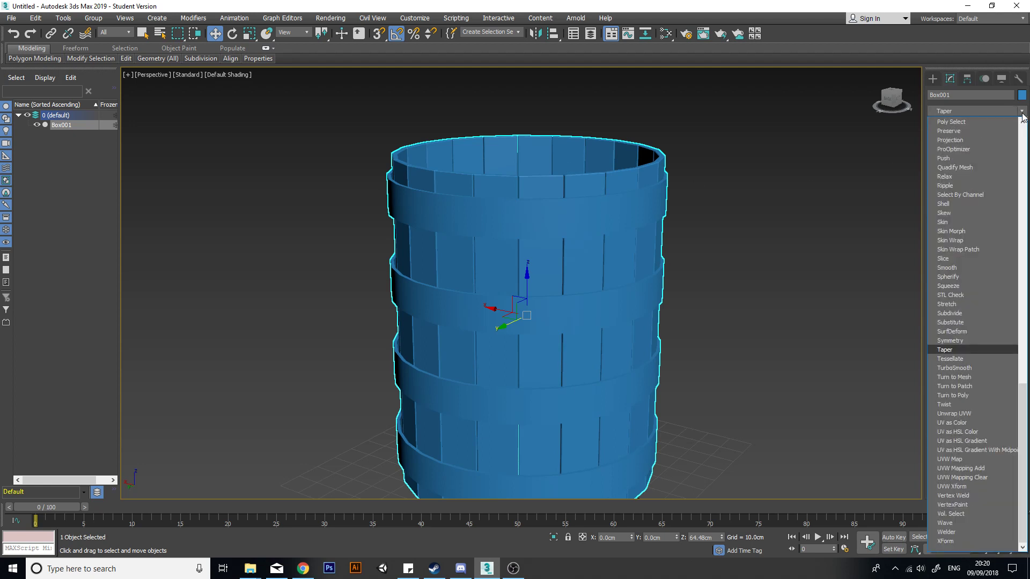
key("Return")
left_click_drag(1002, 243, 999, 214)
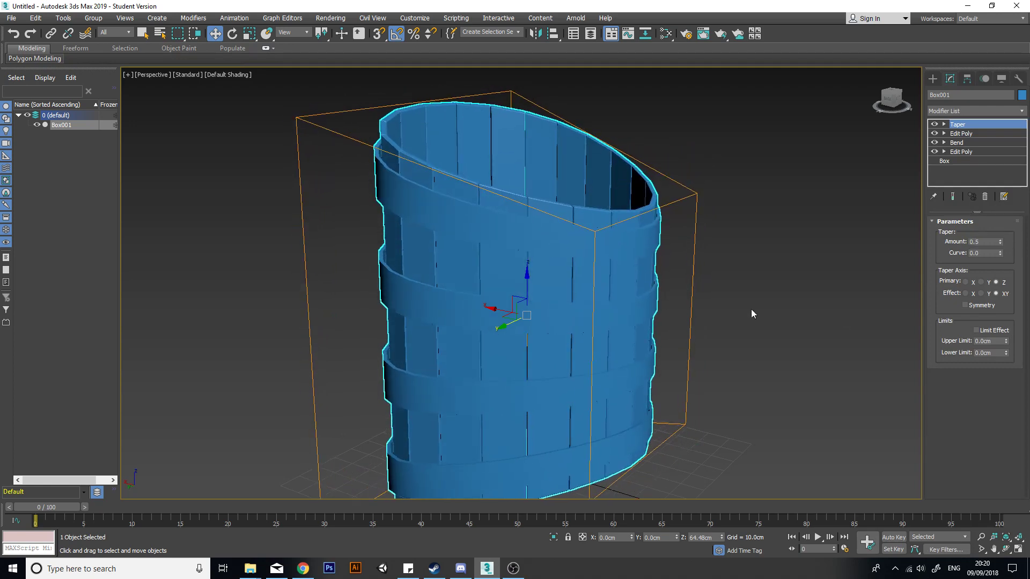
middle_click_drag(751, 309, 731, 365, "alt")
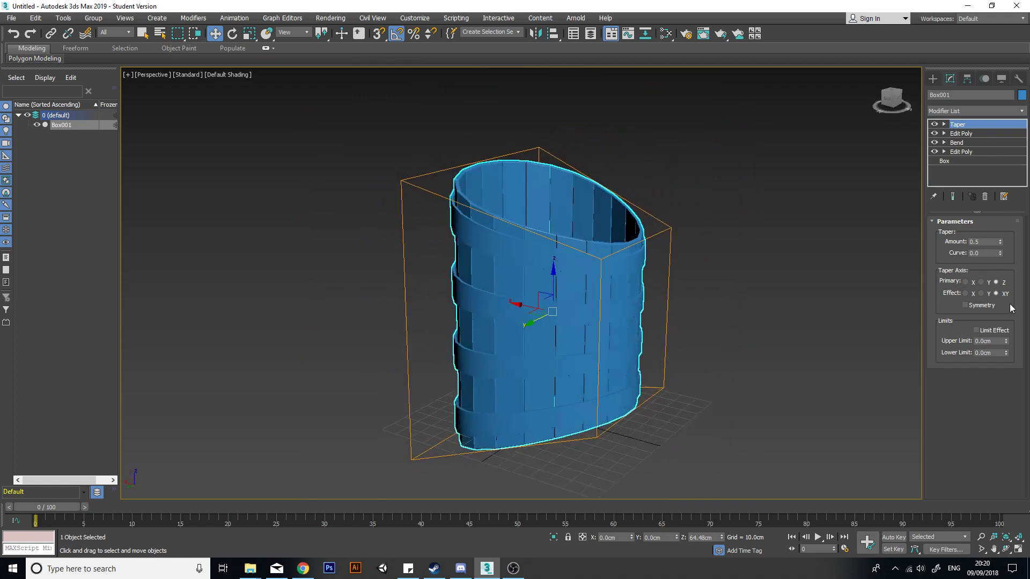
- Turn on Symmetry for the taper, set its primary axis to X, and undo the trial change of the amount
left_click(965, 305)
left_click(981, 282)
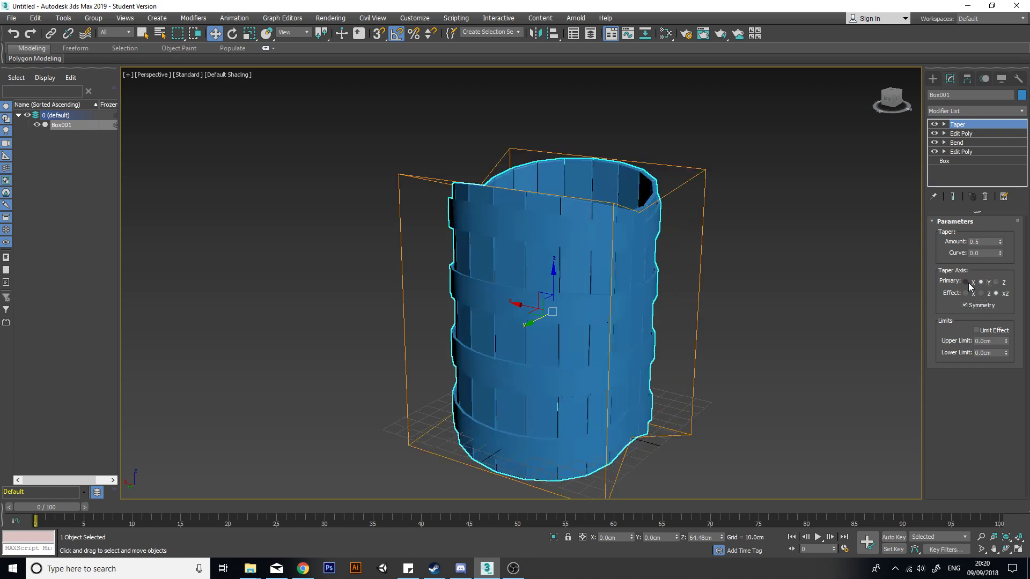
left_click(965, 282)
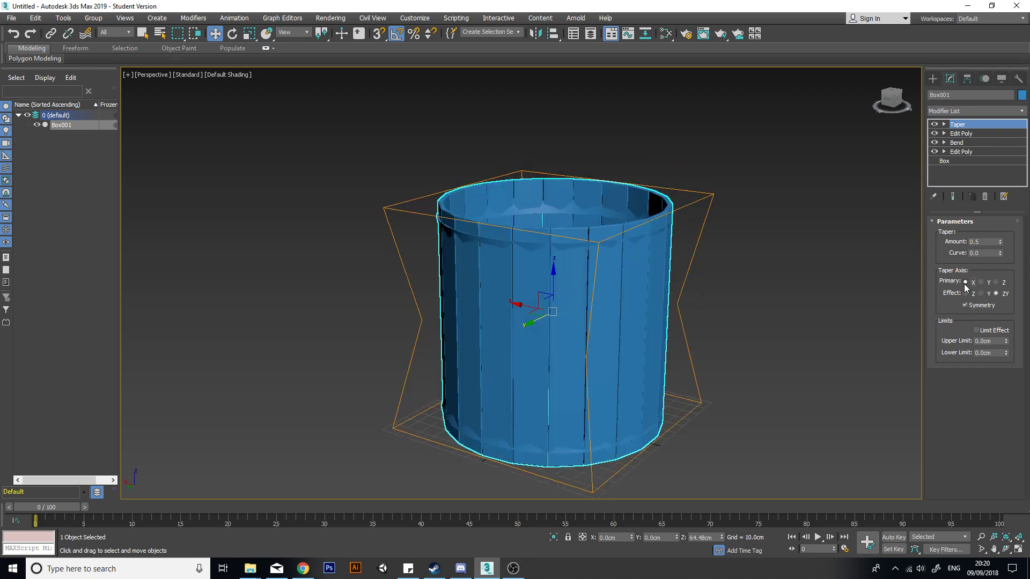
middle_click_drag(886, 315, 796, 312, "alt")
left_click_drag(1000, 242, 990, 280)
key("ctrl+z")
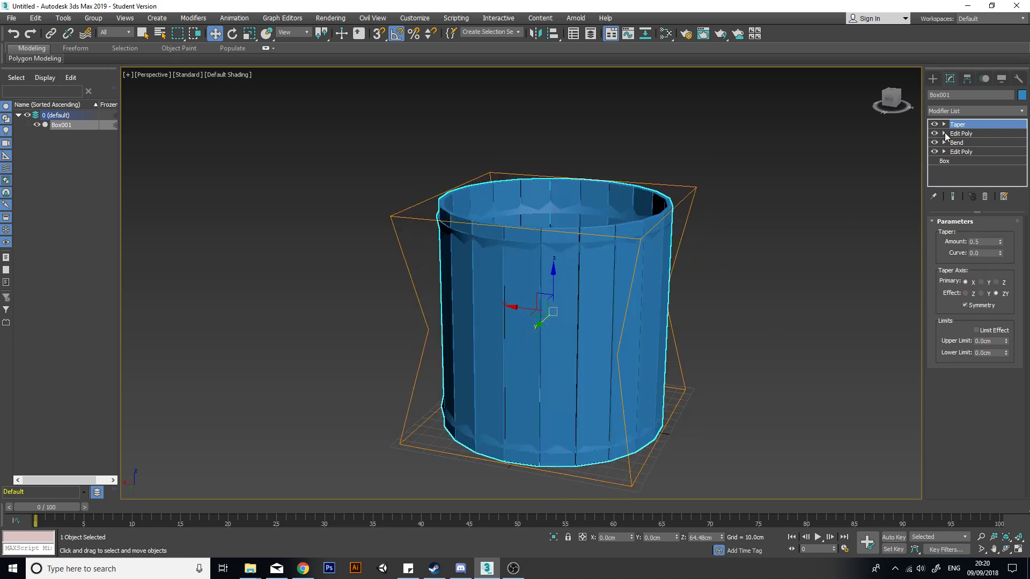
- Return to the Edit Poly level directly below Taper, show edged faces, and select the polygons of several neighbouring planks
left_click(970, 135)
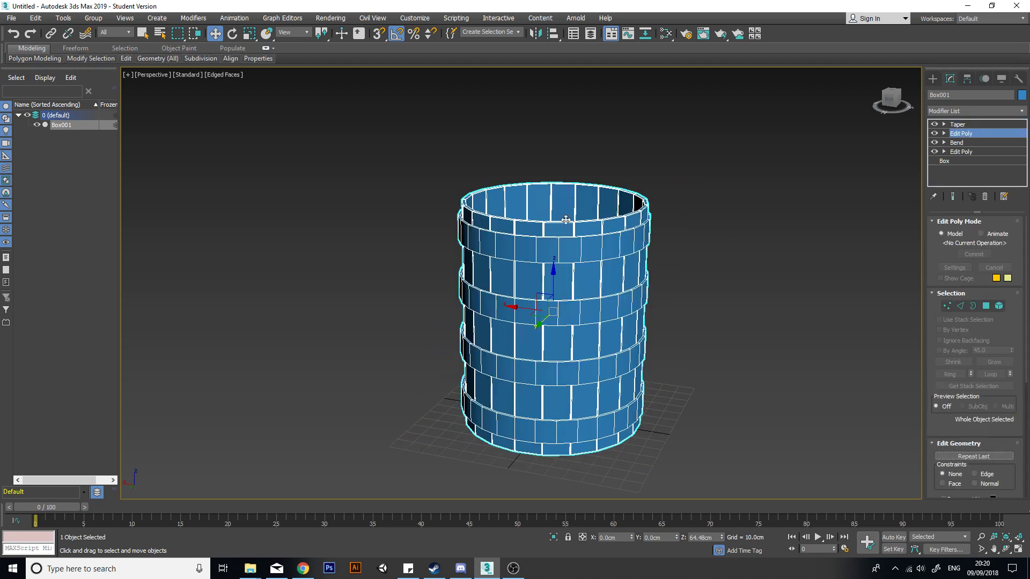
scroll(566, 220, "up", 3)
middle_click_drag(608, 311, 628, 286, "alt")
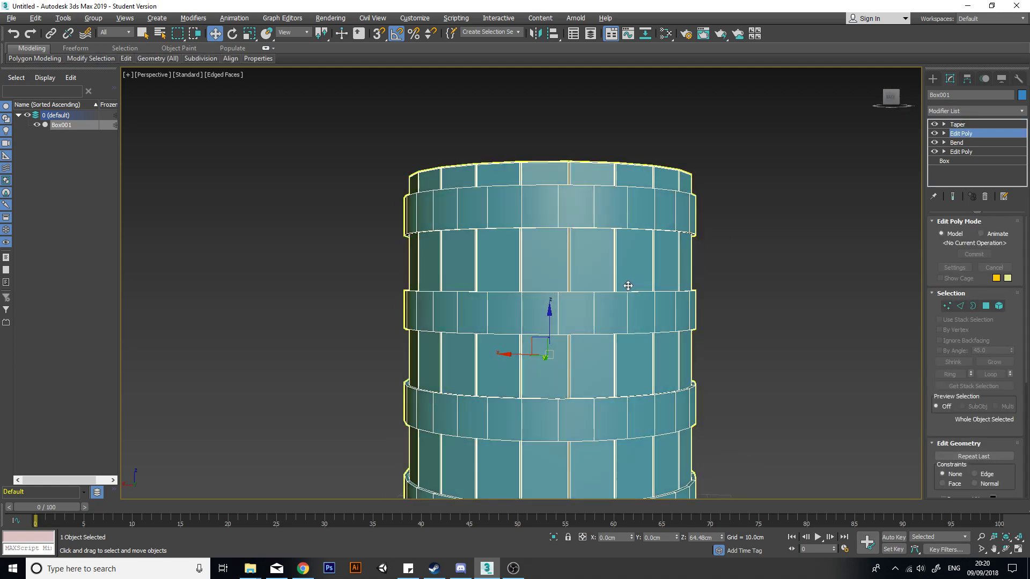
left_click(987, 305)
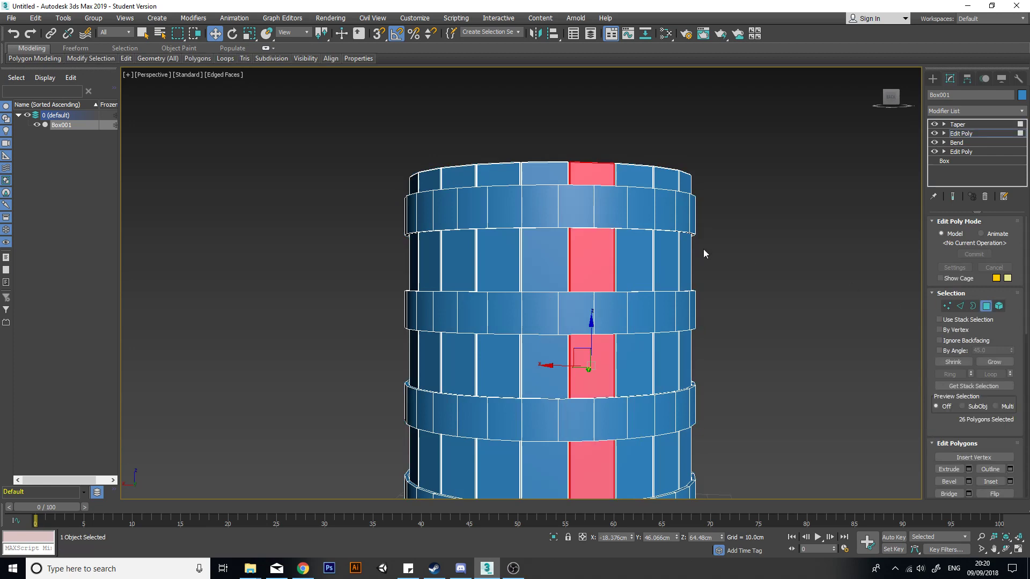
left_click_drag(476, 270, 475, 269)
middle_click_drag(695, 268, 671, 249)
scroll(660, 245, "down", 5)
scroll(663, 247, "up", 4)
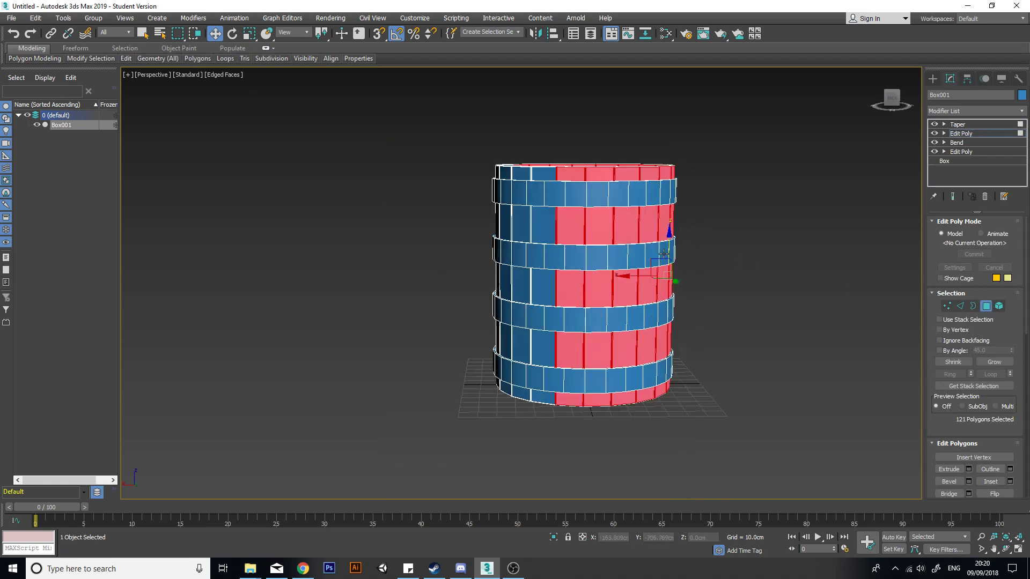
- Inspect the selected planks from the barrel's rim down to its base
scroll(645, 245, "down", 2)
scroll(646, 245, "up", 3)
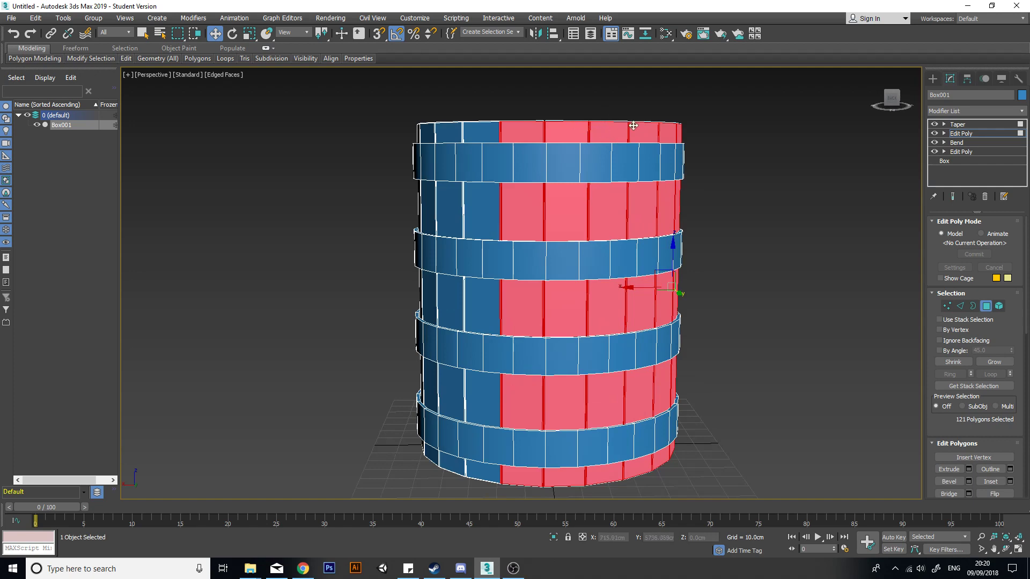
middle_click_drag(640, 417, 627, 402, "alt")
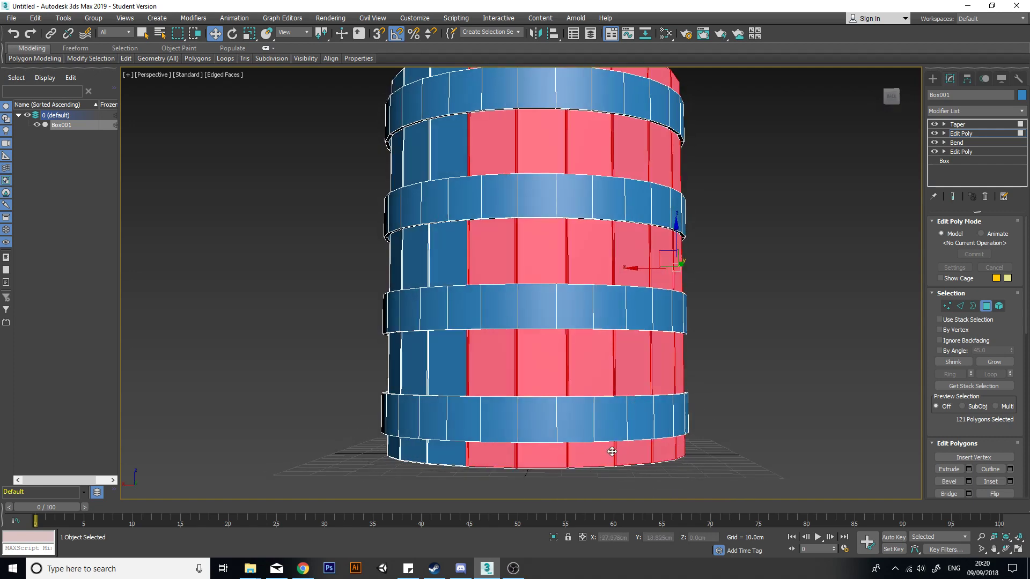
middle_click_drag(614, 452, 600, 423)
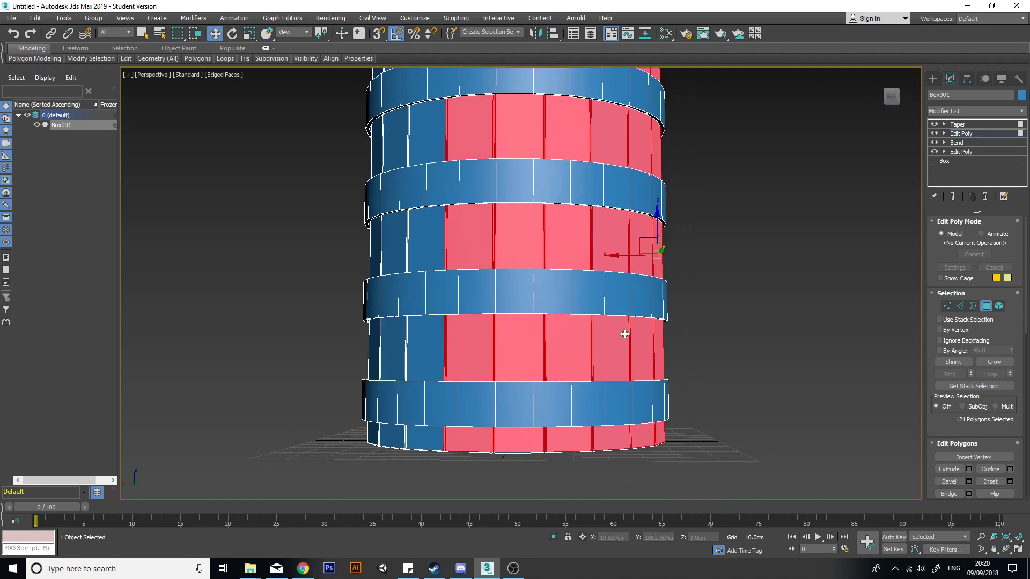
scroll(626, 335, "down", 1)
middle_click_drag(626, 335, 635, 352, "alt")
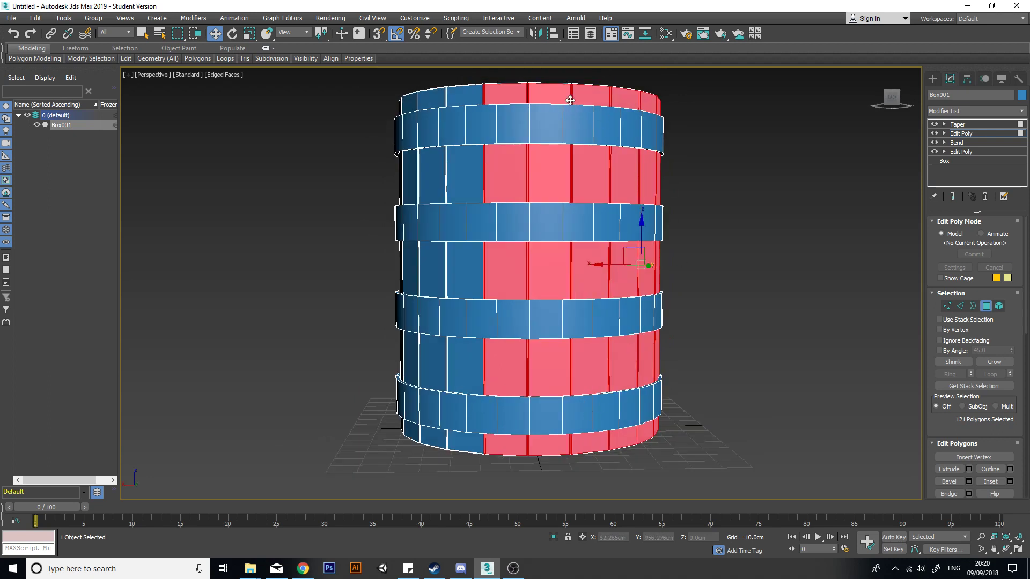
middle_click_drag(741, 315, 735, 323)
- Switch to edge selection and the Left view, leaving the Swift Loop tool without adding a loop
left_click(960, 305)
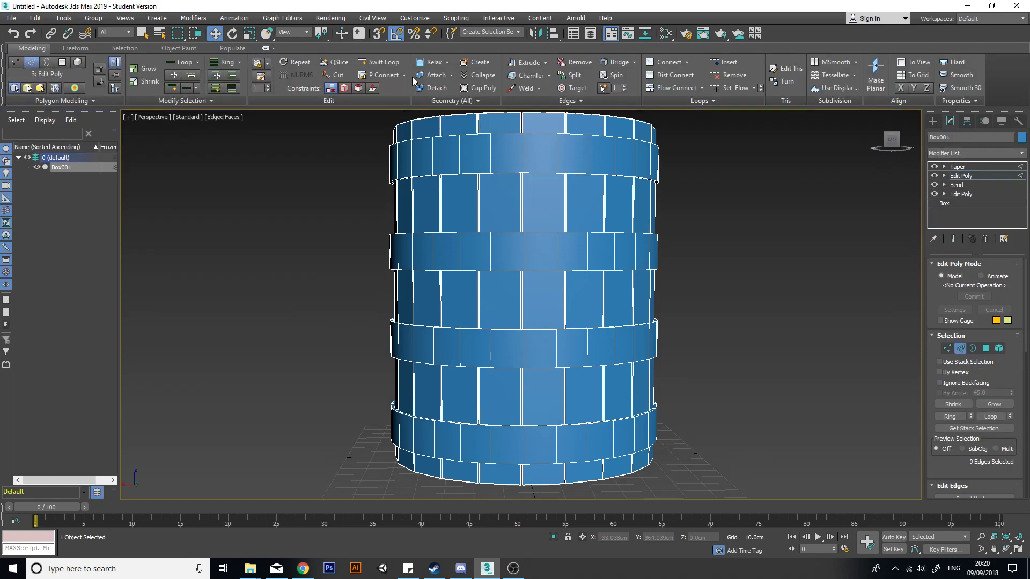
left_click(383, 62)
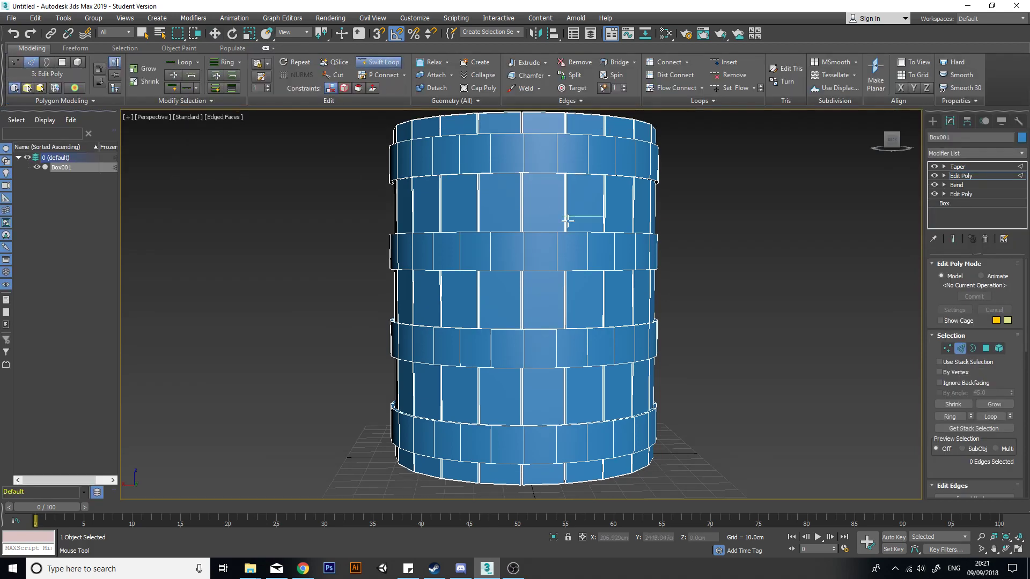
key("l")
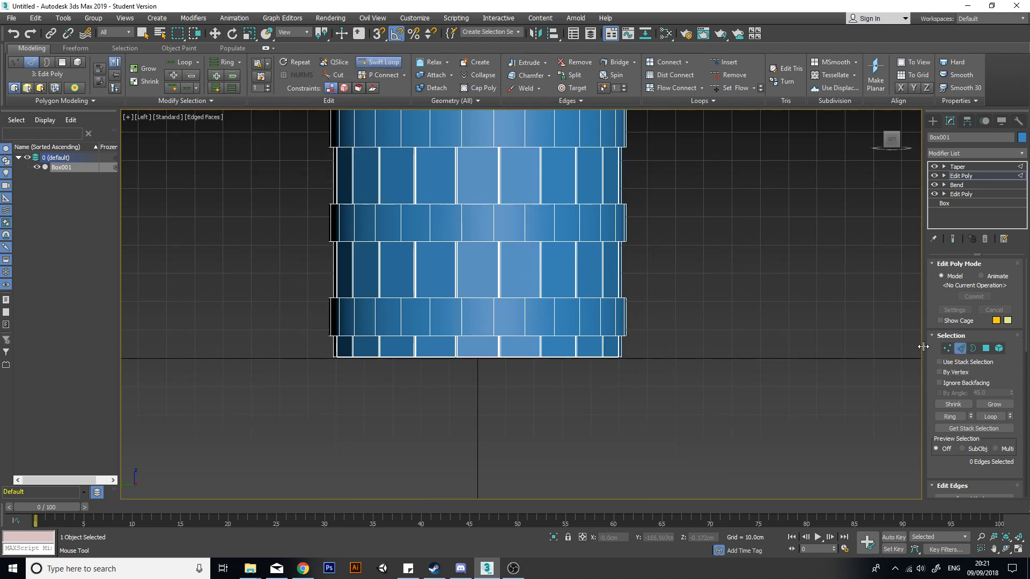
right_click(305, 217)
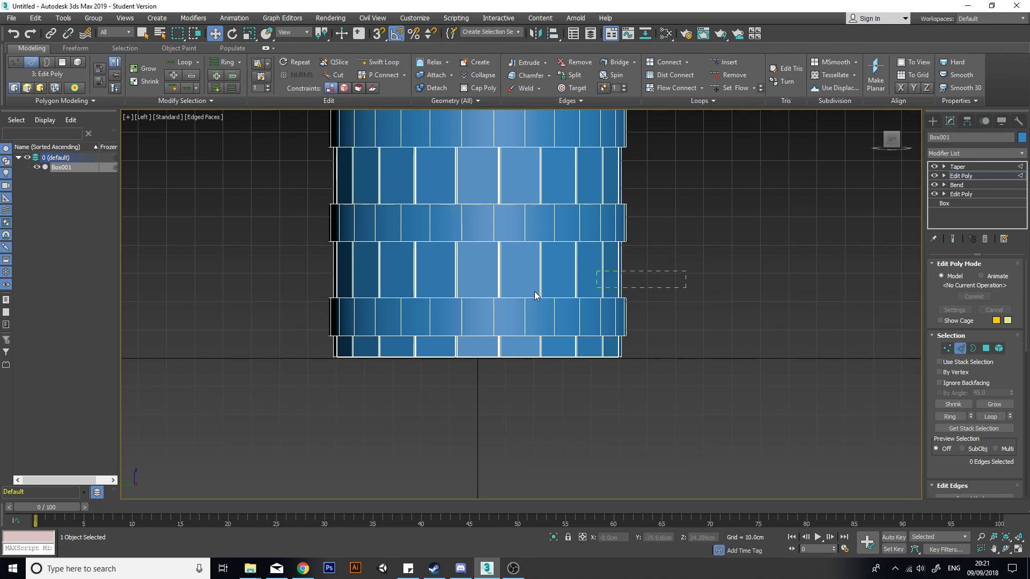
- Select the planks' vertical edges, try inserting a loop with Swift Loop, and undo it
left_click_drag(221, 277, 221, 276)
middle_click_drag(502, 293, 498, 348)
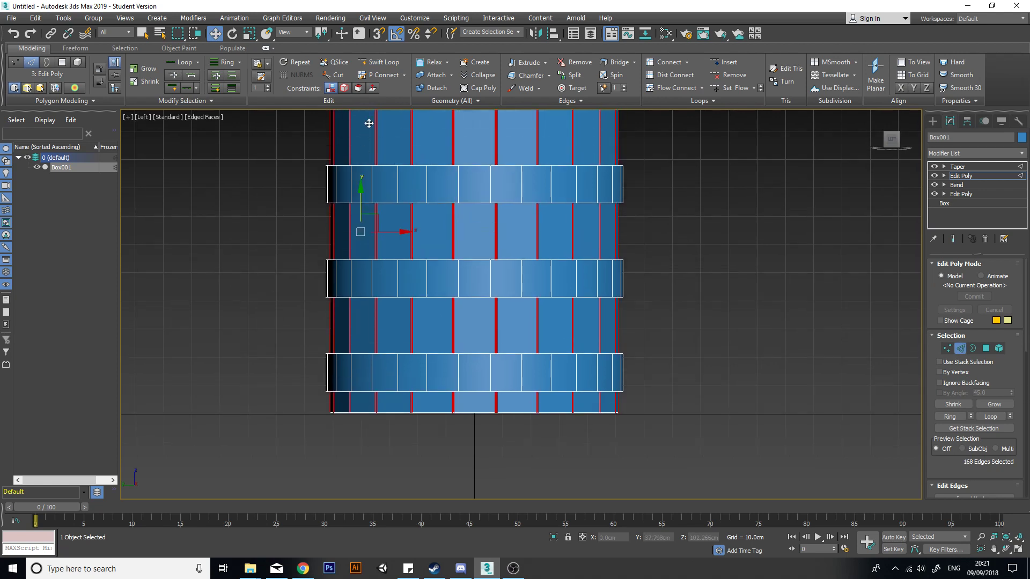
left_click(390, 68)
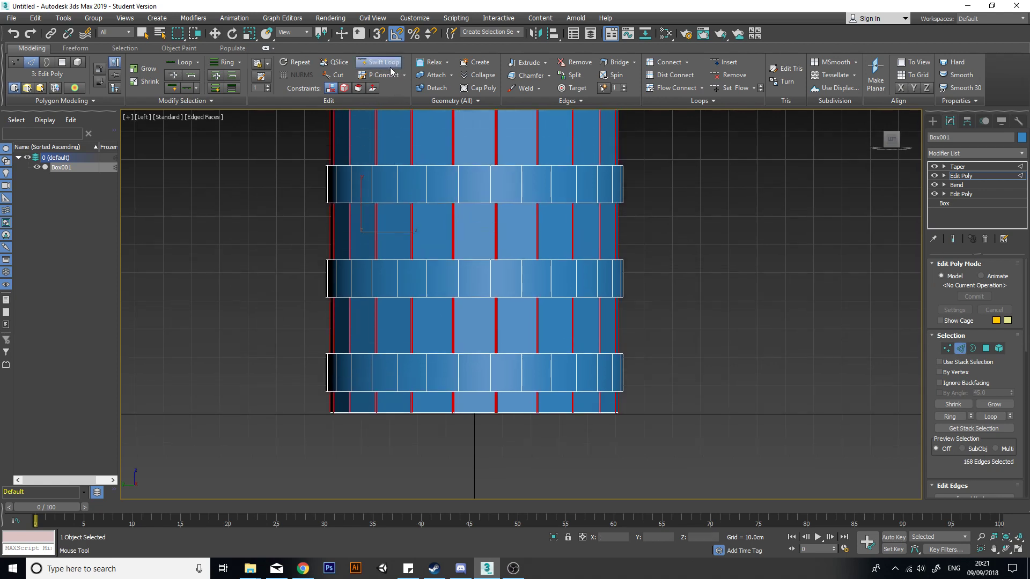
left_click(511, 322)
key("ctrl+z")
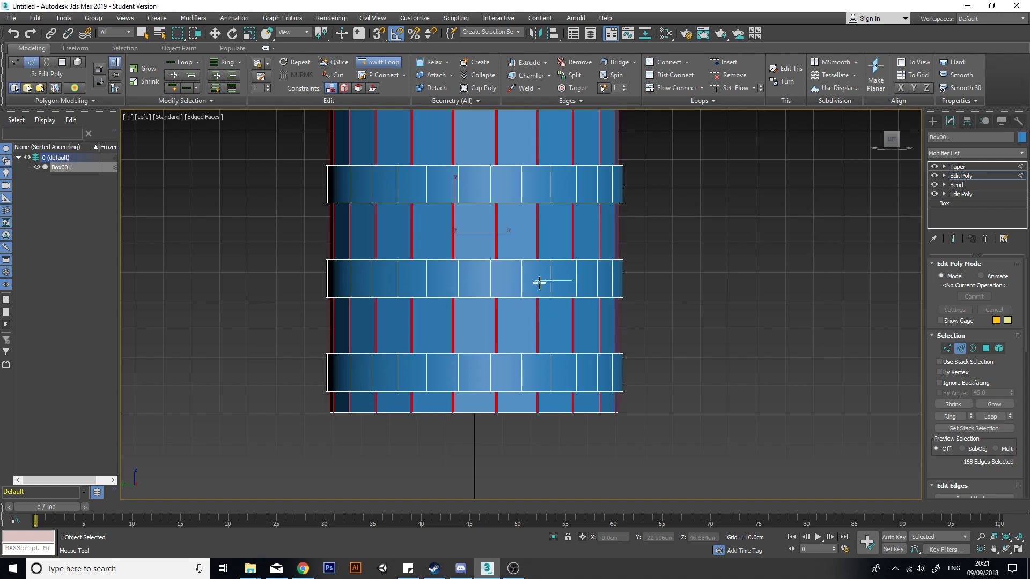
- Reselect the vertical edges of all planks across the full barrel width and minimize the ribbon
scroll(551, 283, "down", 1)
key("w")
left_click(671, 309)
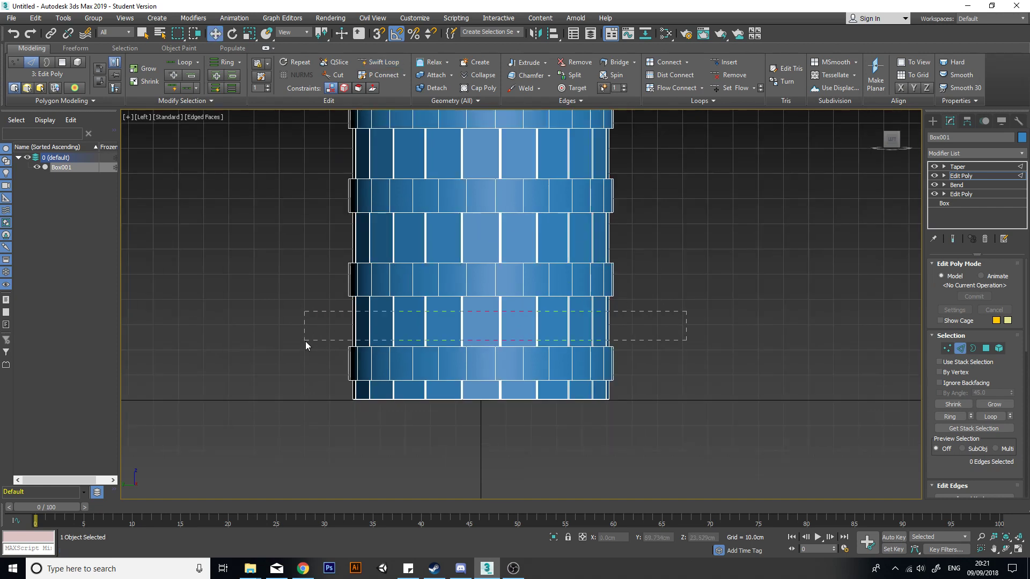
left_click_drag(304, 342, 305, 342)
left_click(265, 48)
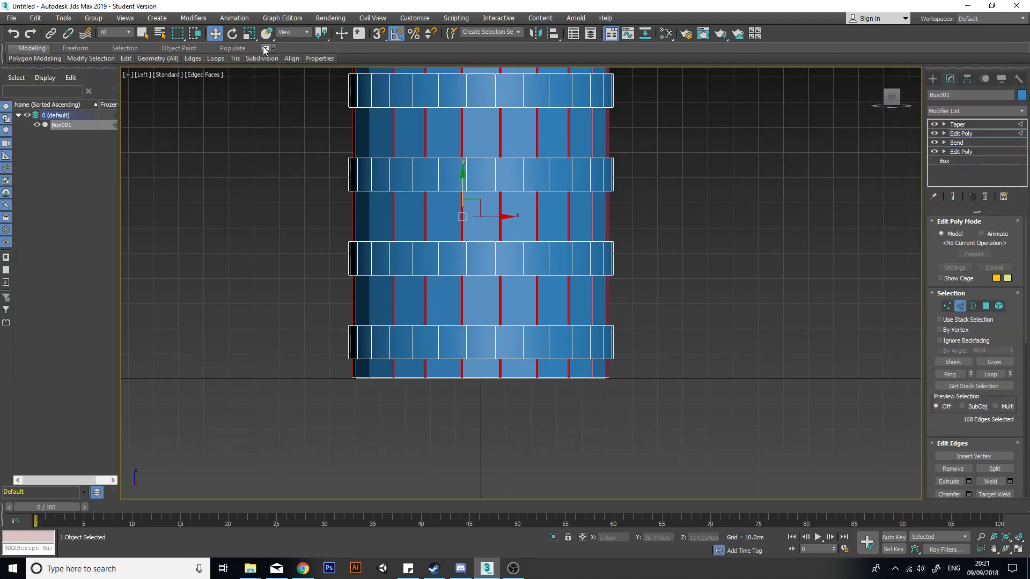
- Open the Connect Edges settings for the selected edges and check the preview in the Perspective view, inside and outside the barrel
scroll(1009, 370, "down", 4)
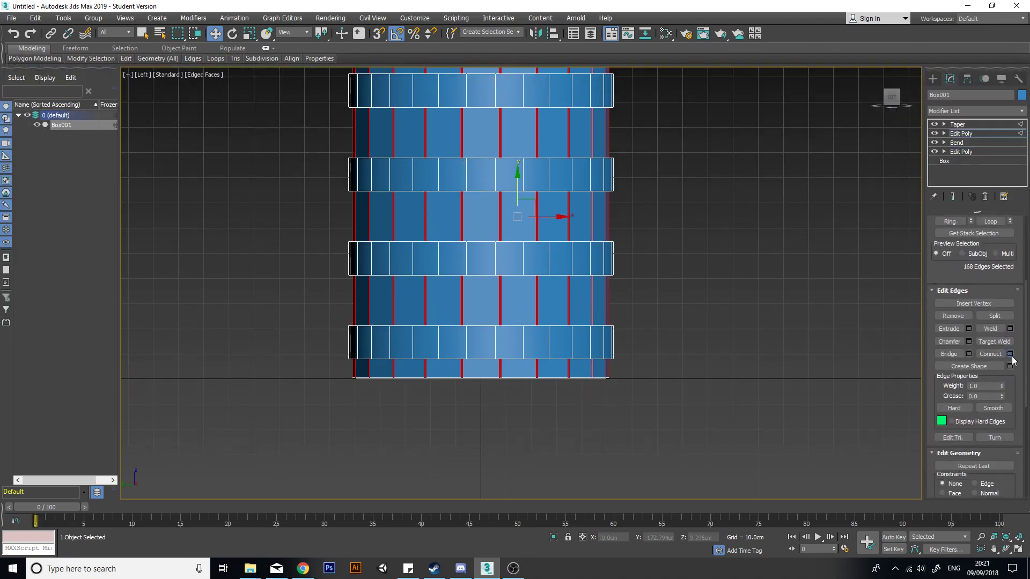
left_click(1010, 354)
scroll(614, 325, "down", 2)
middle_click_drag(614, 325, 528, 409, "alt")
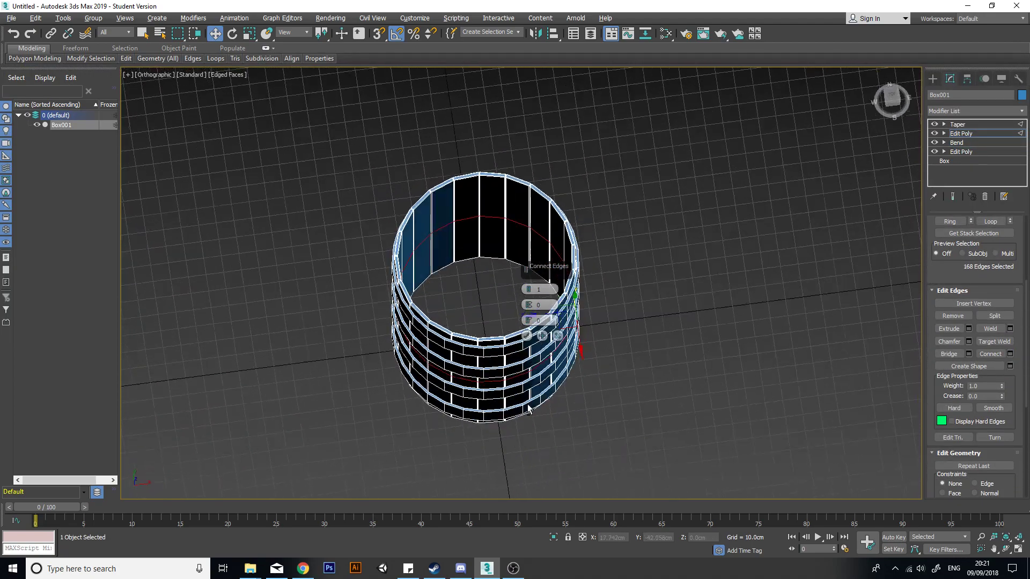
key("p")
scroll(472, 223, "up", 6)
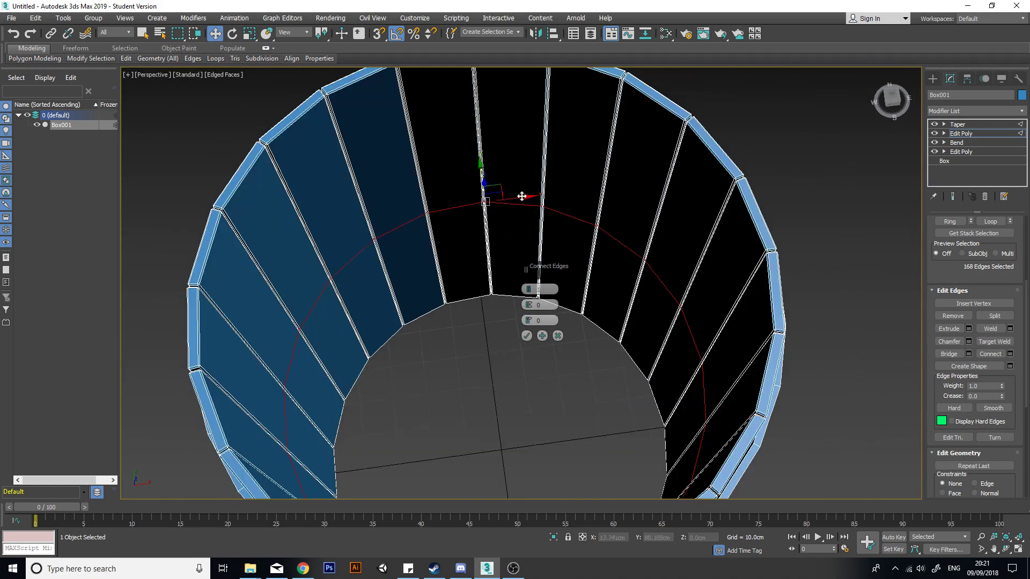
middle_click_drag(588, 294, 714, 208, "alt")
scroll(712, 212, "down", 3)
middle_click_drag(685, 353, 690, 365, "alt")
- Raise the number of Connect Edges segments to 16
left_click(528, 290)
left_click(528, 290)
left_click(528, 290)
left_click(528, 290)
left_click(528, 290)
left_click(528, 290)
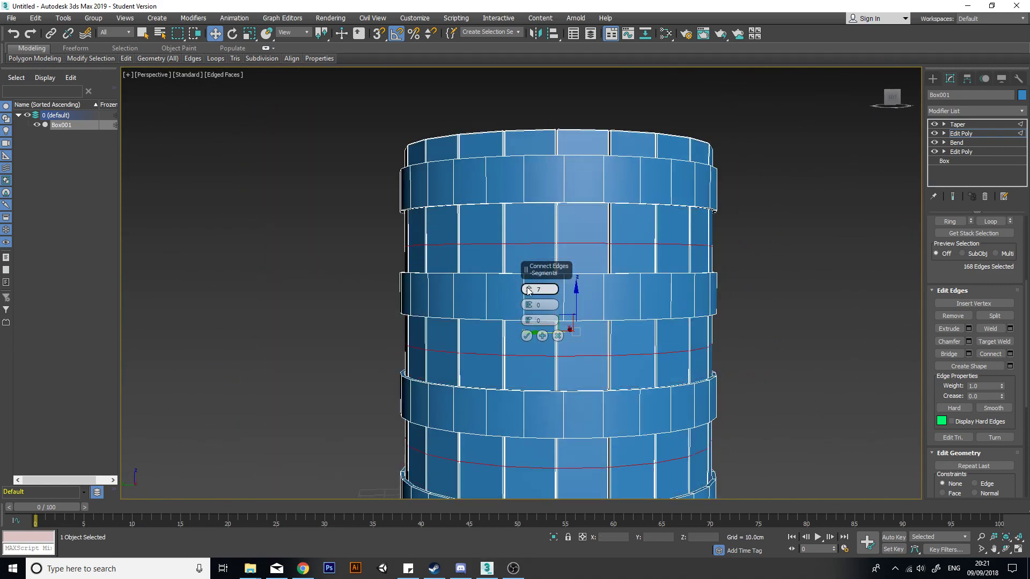
left_click(528, 290)
left_click(528, 291)
left_click(528, 290)
left_click(528, 290)
left_click(528, 290)
left_click(528, 290)
left_click(528, 290)
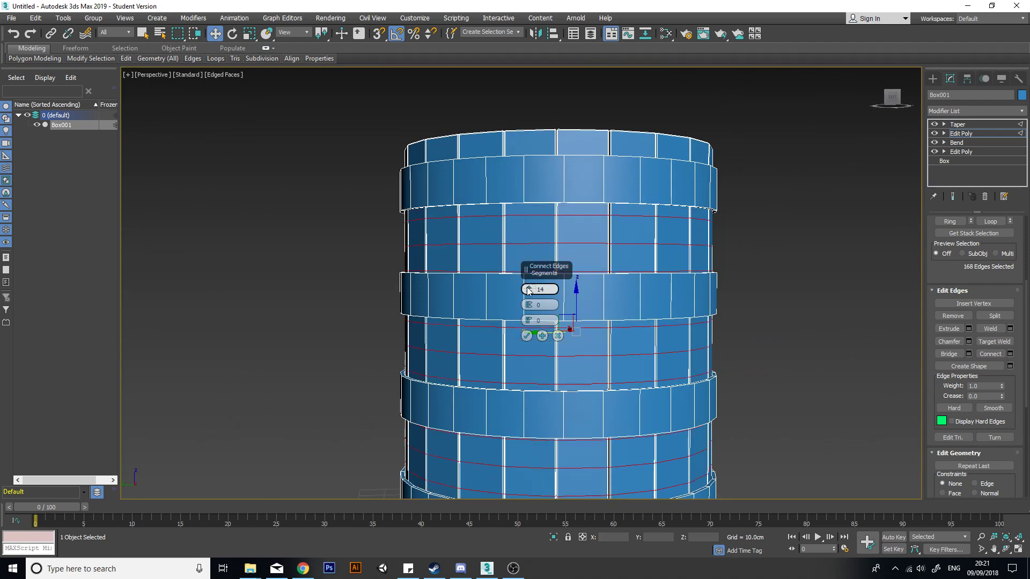
left_click(529, 291)
left_click(529, 290)
- Set the Connect Edges segments to 15, confirm the connection, and leave edge selection
middle_click_drag(777, 348, 773, 234)
scroll(773, 234, "down", 3)
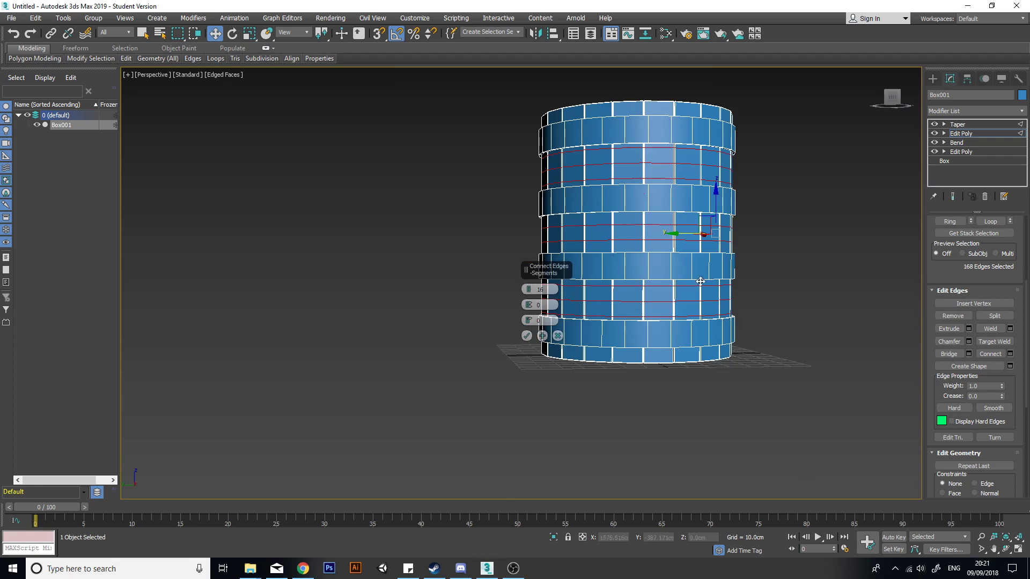
scroll(530, 297, "up", 2)
left_click(529, 292)
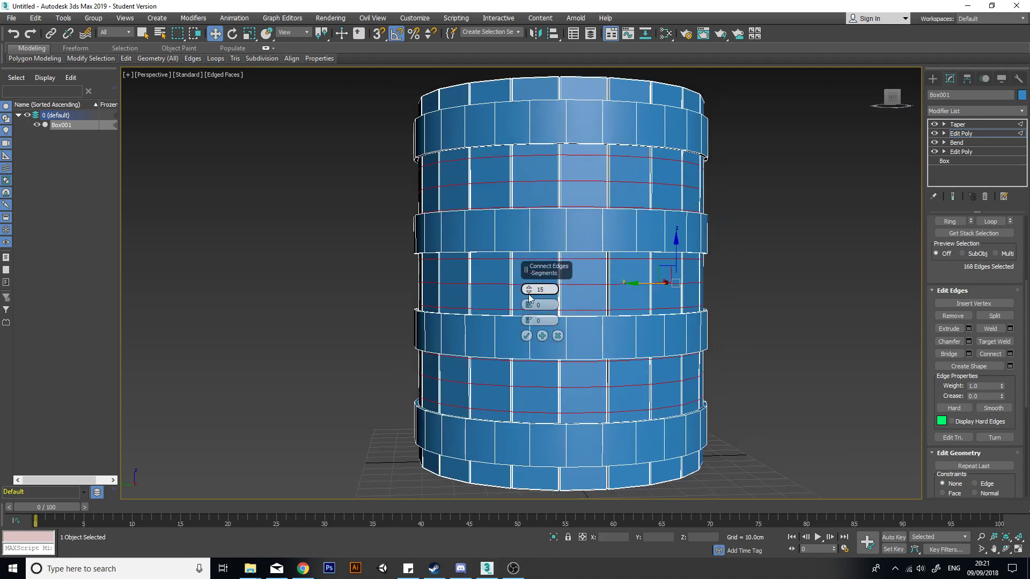
middle_click_drag(594, 318, 579, 346, "alt")
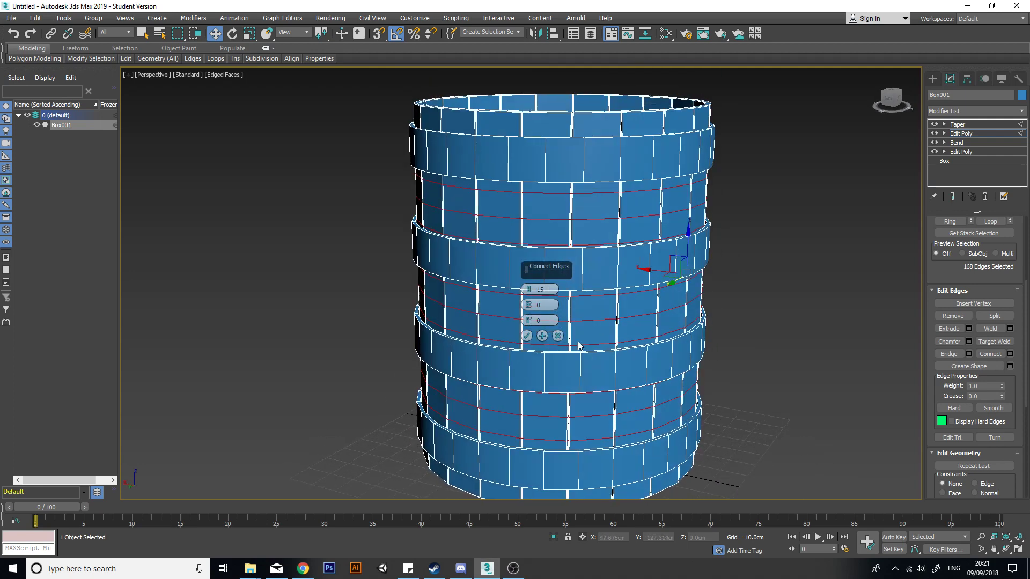
left_click(526, 336)
middle_click_drag(758, 307, 789, 305, "alt")
key("2")
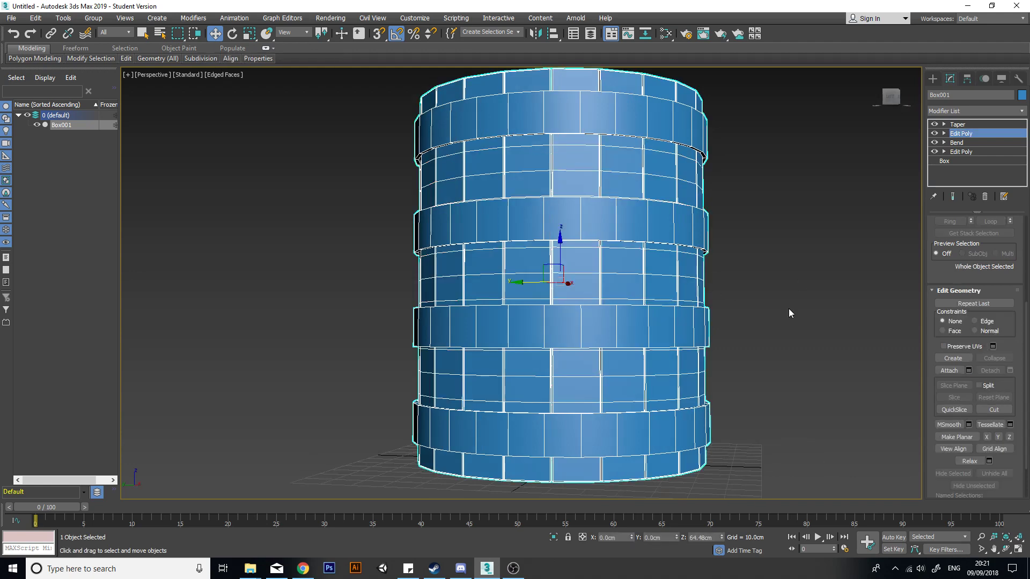
middle_click_drag(775, 188, 652, 194, "alt")
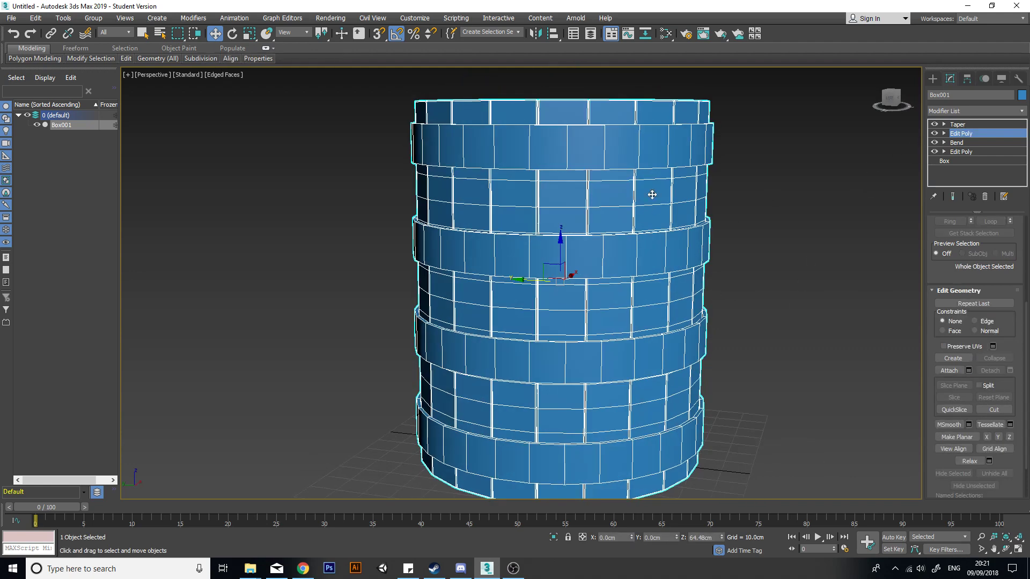
- Adjust the barrel's Taper to an amount of -0.88 and a curve of 0.93 for a bulging middle
left_click(958, 125)
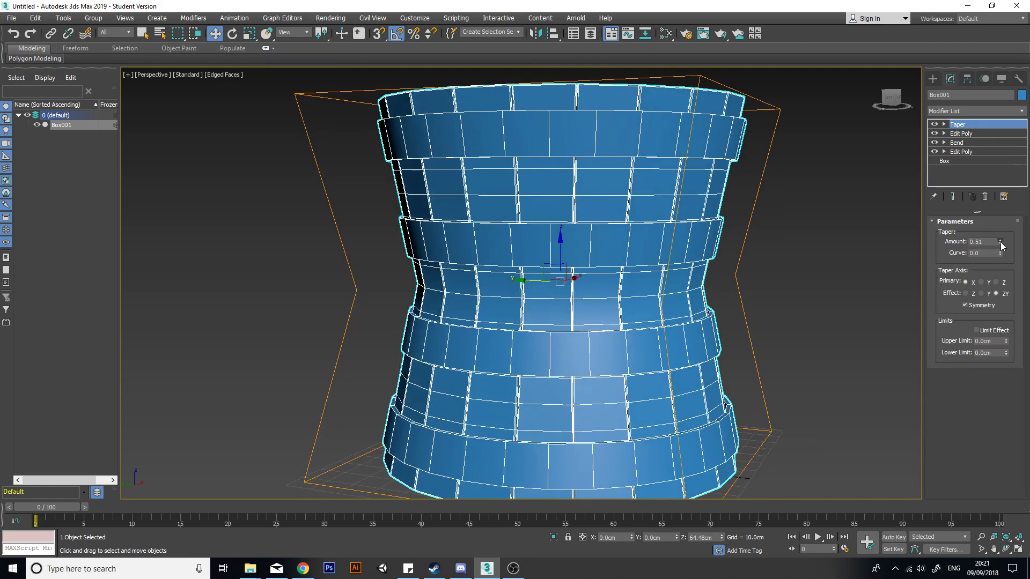
mouse_move(1000, 242)
left_mouse_down()
mouse_move(1004, 311)
mouse_move(982, 263)
mouse_move(984, 309)
mouse_move(983, 285)
mouse_move(1006, 246)
mouse_move(1006, 269)
mouse_move(1002, 241)
left_mouse_up()
scroll(681, 265, "down", 4)
middle_click_drag(680, 265, 606, 264, "alt")
scroll(683, 282, "up", 3)
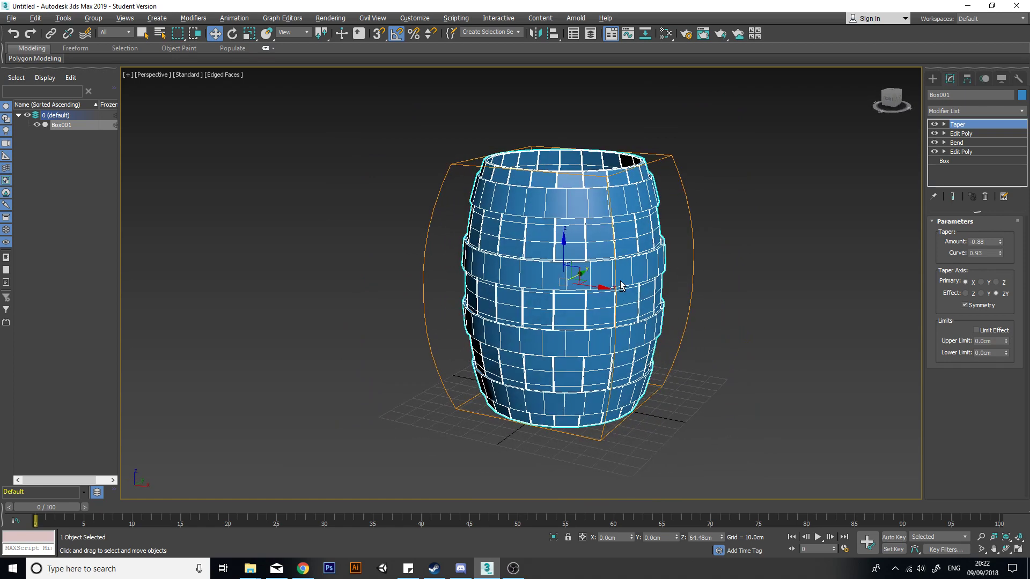
- Turn off the edged-faces display and inspect the barrel's shape from above and from the side
left_click(733, 232)
key("F4")
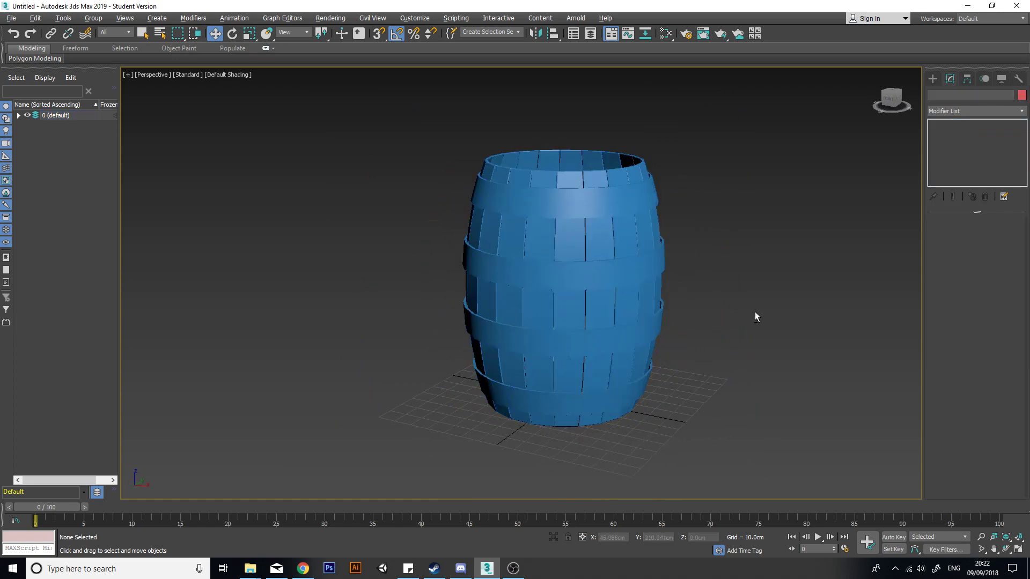
mouse_move(754, 313)
middle_mouse_down("alt")
mouse_move(709, 311)
mouse_move(639, 269)
mouse_move(580, 288)
mouse_move(562, 255)
mouse_move(596, 337)
mouse_move(621, 299)
mouse_move(605, 354)
mouse_move(577, 311)
mouse_move(573, 368)
middle_mouse_up("alt")
left_click(598, 300)
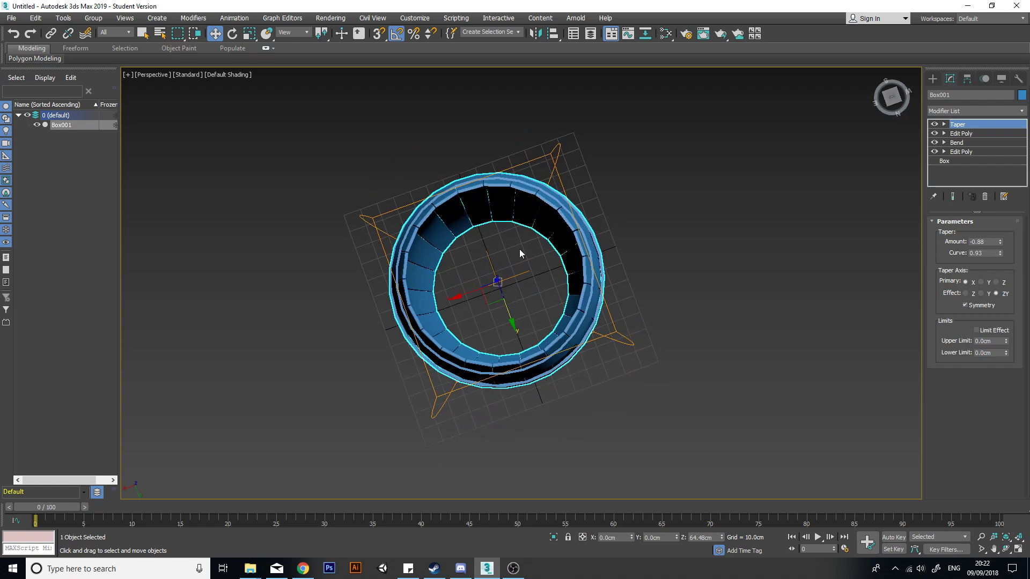
middle_click_drag(519, 251, 602, 323, "alt")
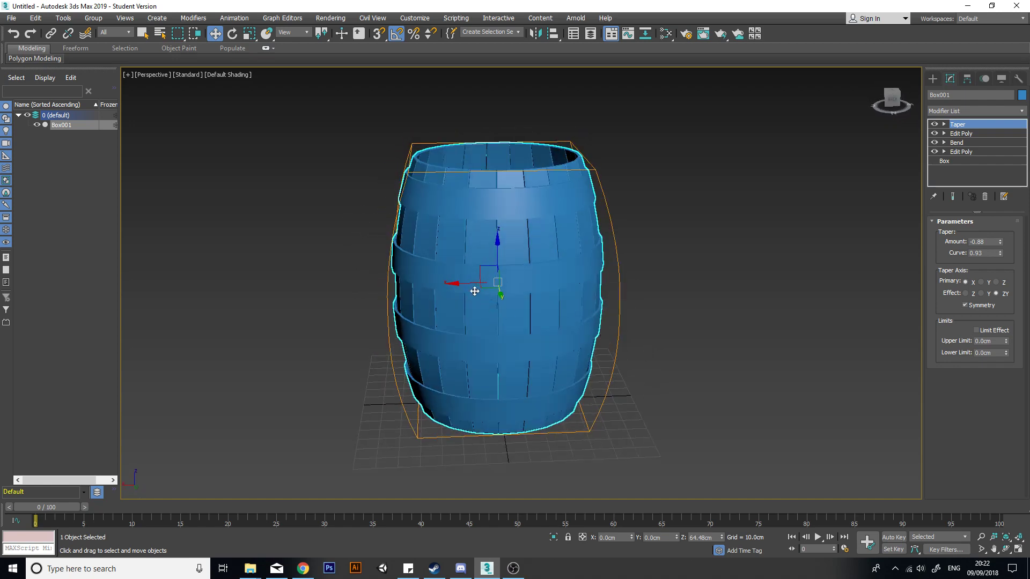
left_click_drag(453, 283, 858, 282, "shift")
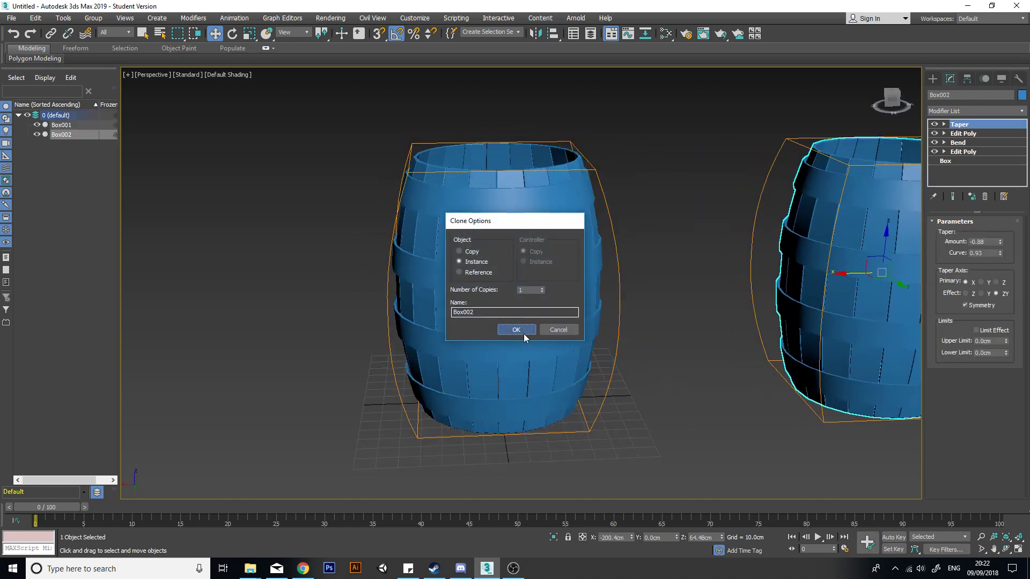
left_click(516, 330)
scroll(524, 333, "down", 3)
right_click(1002, 125)
left_click(969, 143)
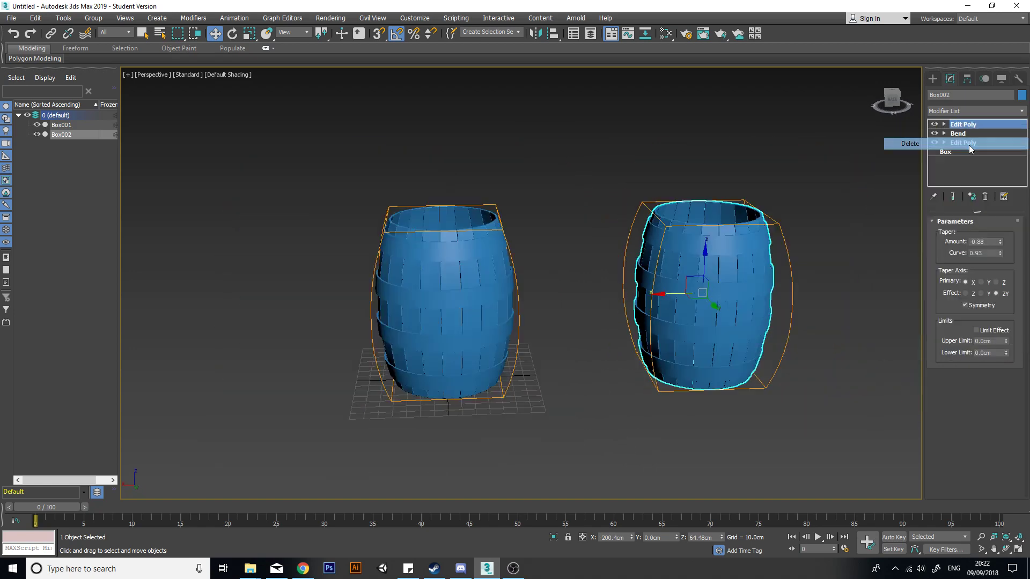
right_click(979, 122)
left_click(964, 140)
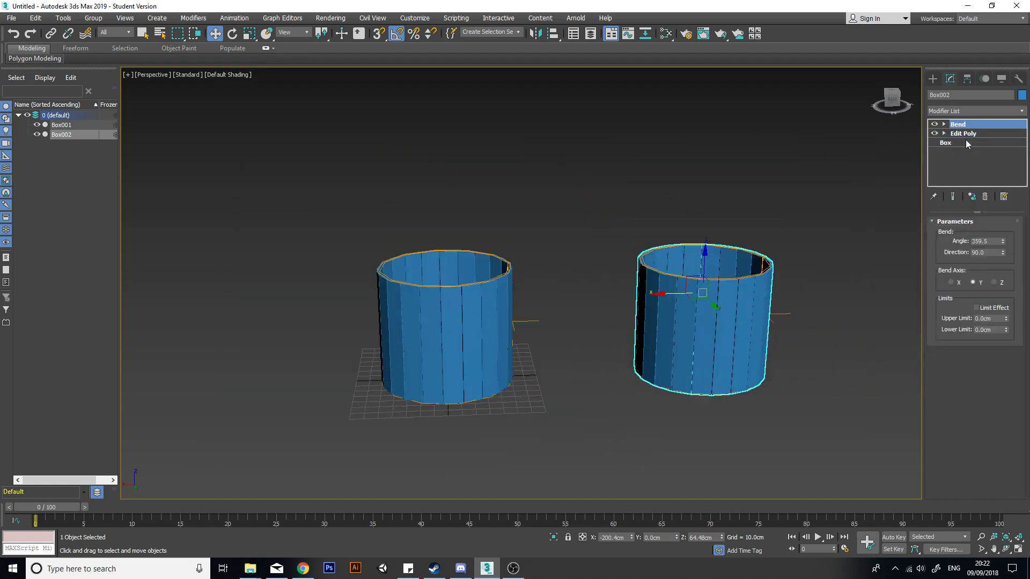
key("ctrl+z")
key("ctrl+z")
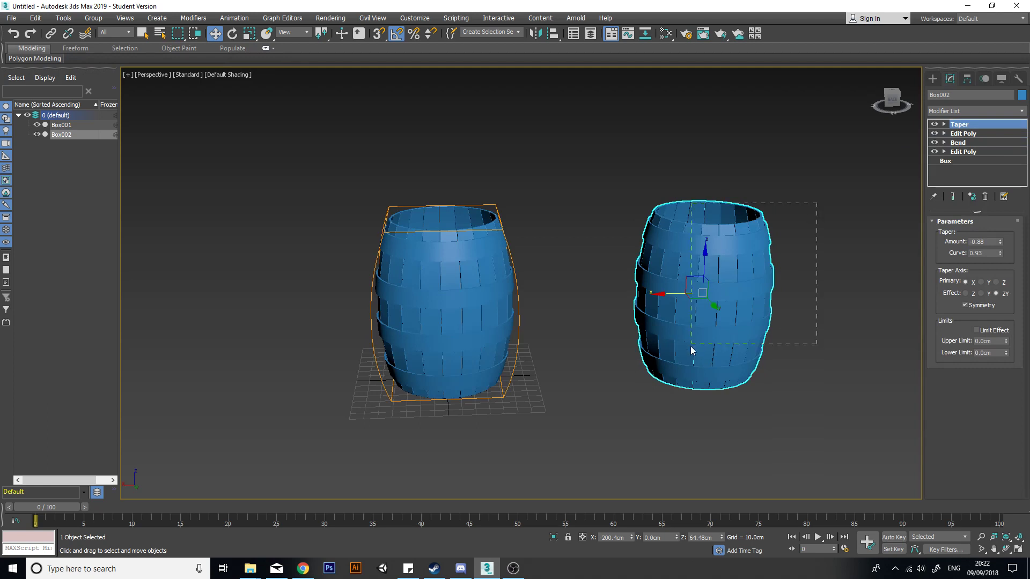
key("Delete")
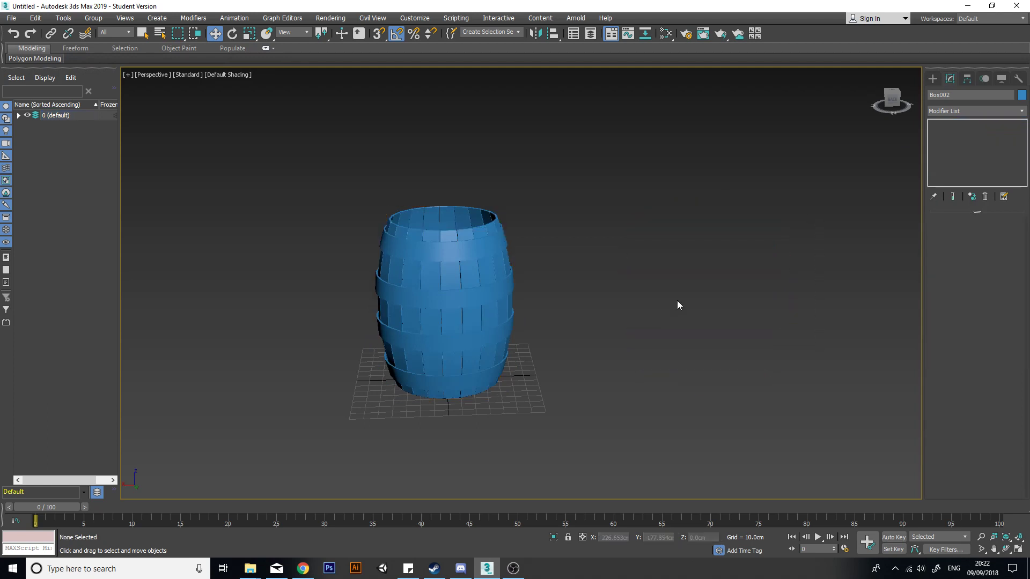
- Clone the barrel as an independent copy, placed about 224 cm away along the X axis
left_click_drag(671, 188, 323, 462)
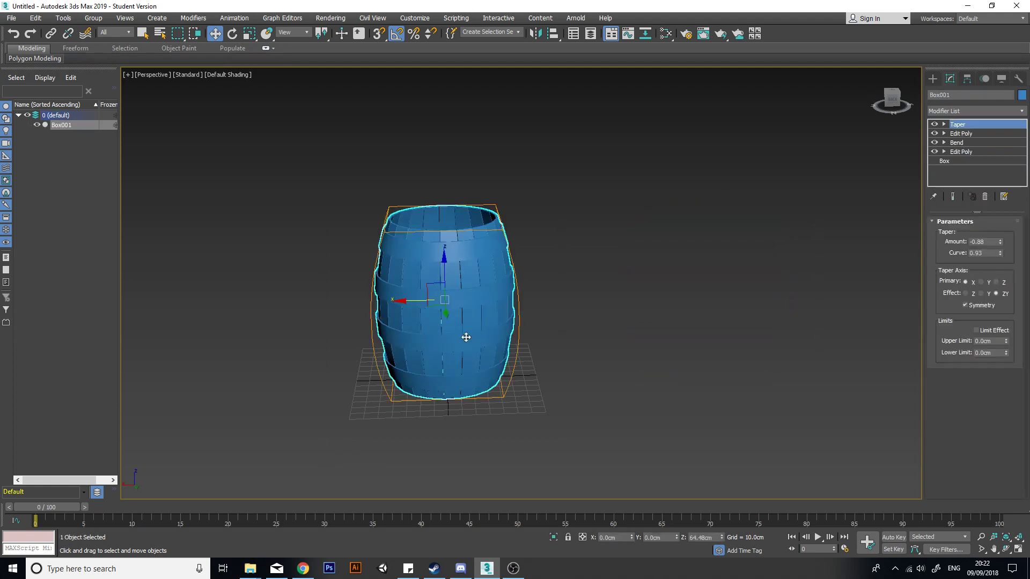
left_click_drag(402, 303, 689, 294, "shift")
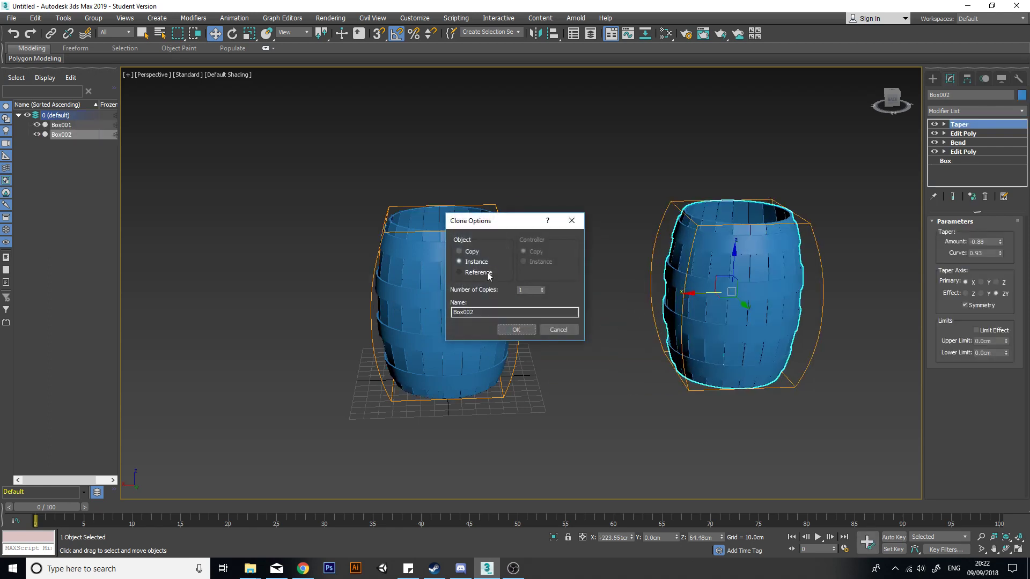
left_click(517, 329)
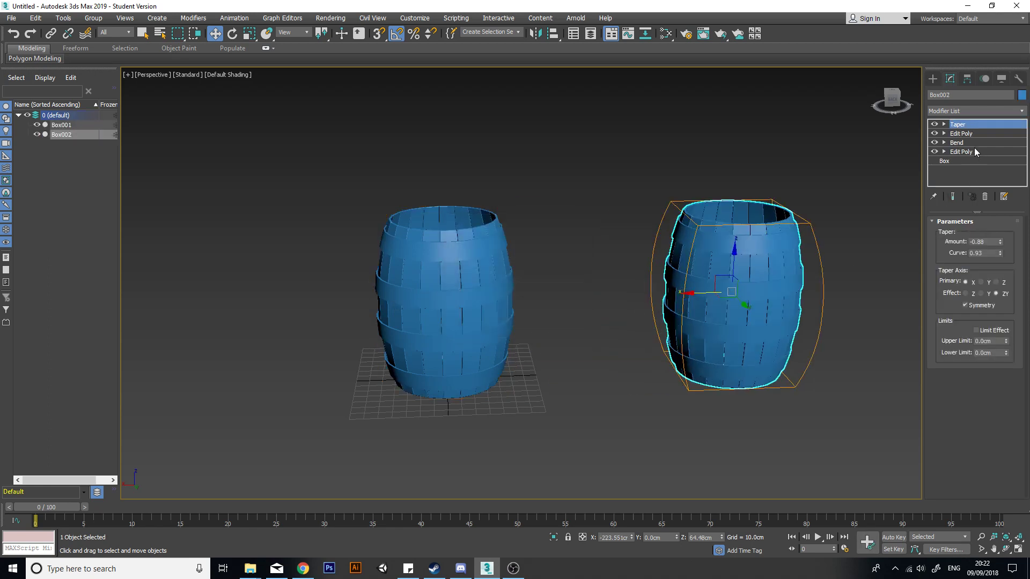
- Delete the Taper, the upper Edit Poly and the Bend modifiers from the barrel copy, keeping the flat plank panel
right_click(972, 125)
left_click(958, 143)
right_click(958, 125)
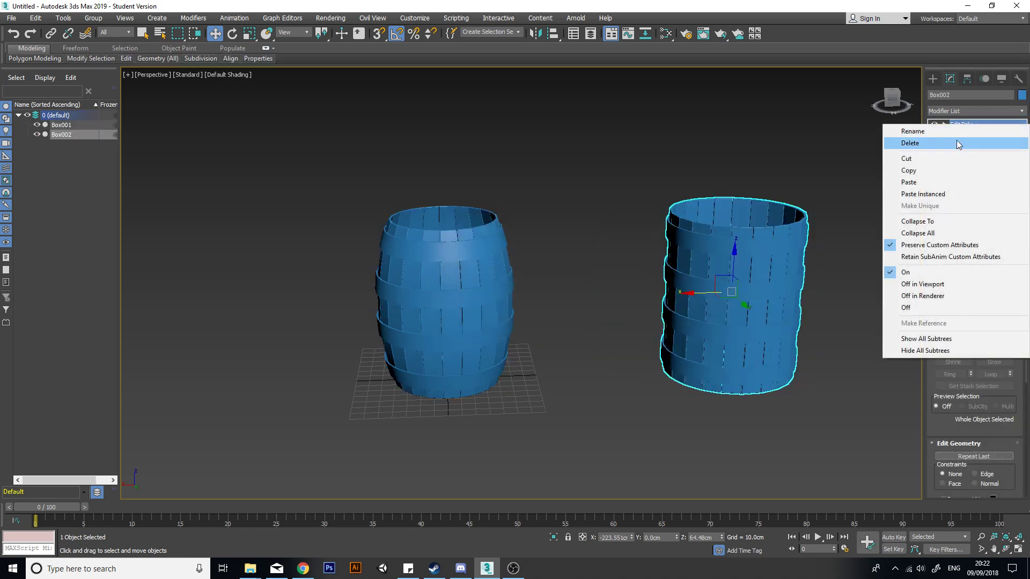
left_click(958, 142)
right_click(960, 127)
left_click(960, 141)
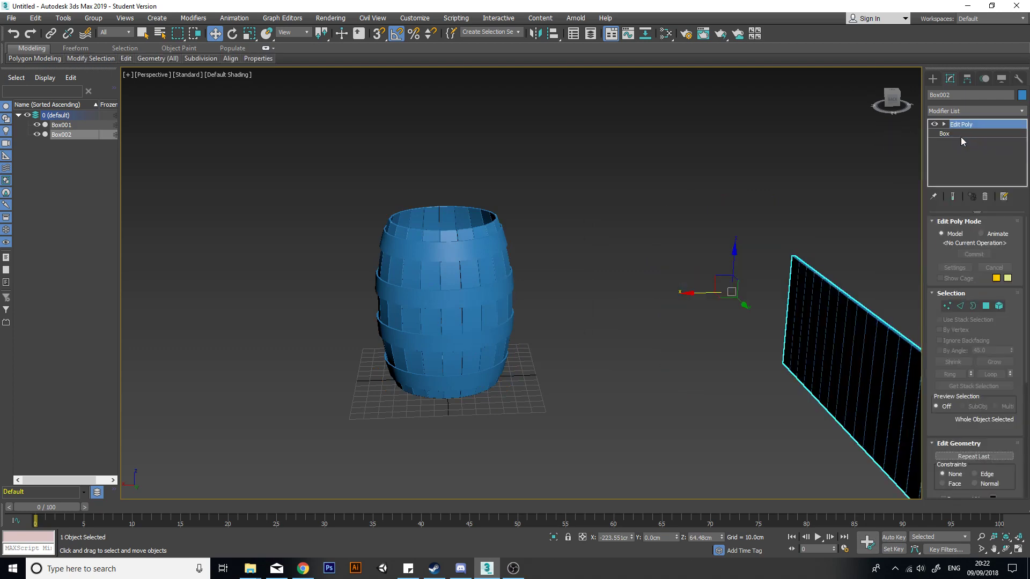
- Rotate the flat plank panel with angle snap so that it lies horizontally
middle_click_drag(785, 283, 694, 269)
scroll(694, 268, "down", 4)
middle_click_drag(729, 301, 757, 297, "alt")
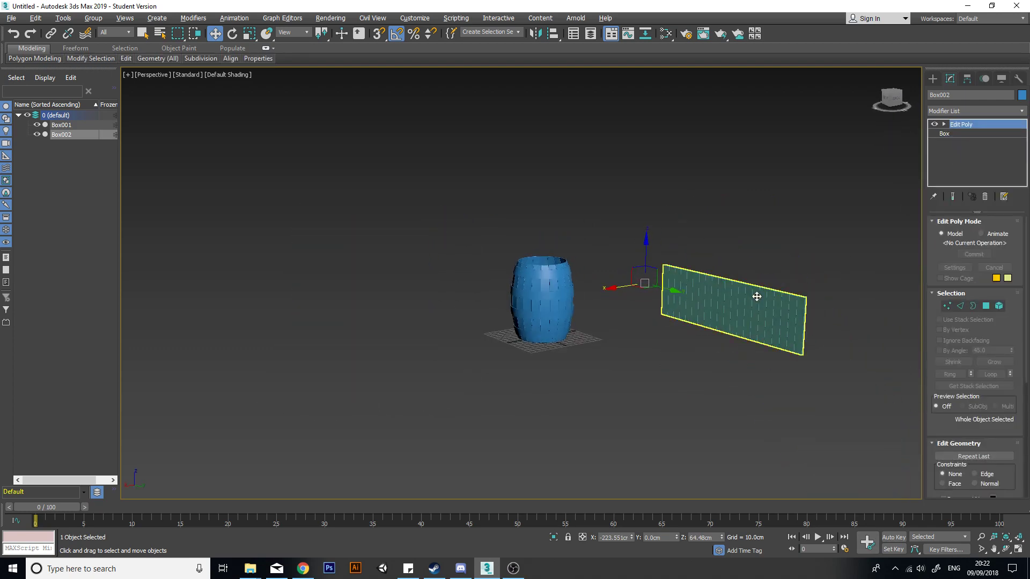
scroll(757, 297, "up", 4)
middle_click_drag(694, 324, 701, 281, "alt")
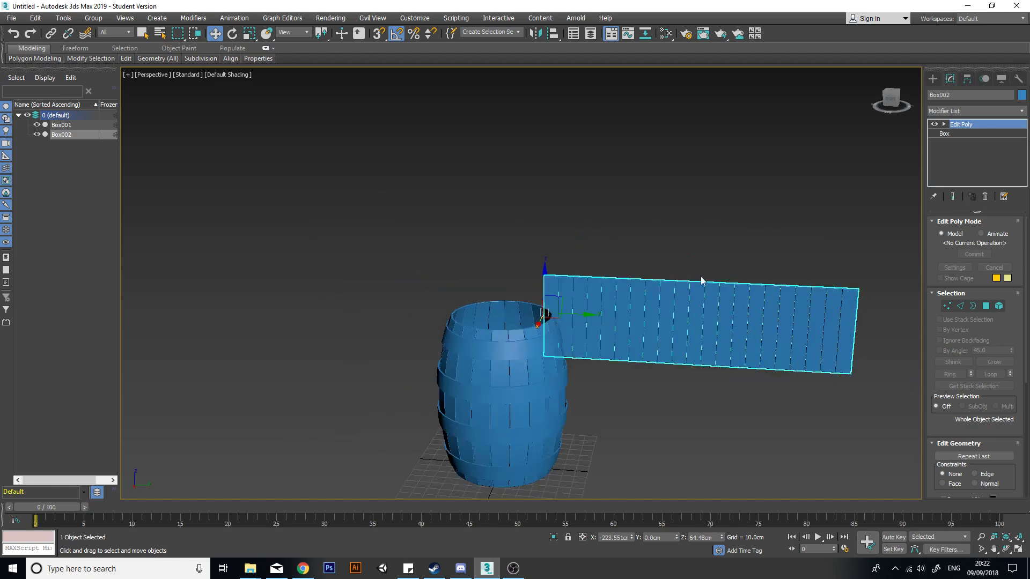
middle_click_drag(594, 291, 540, 291, "alt")
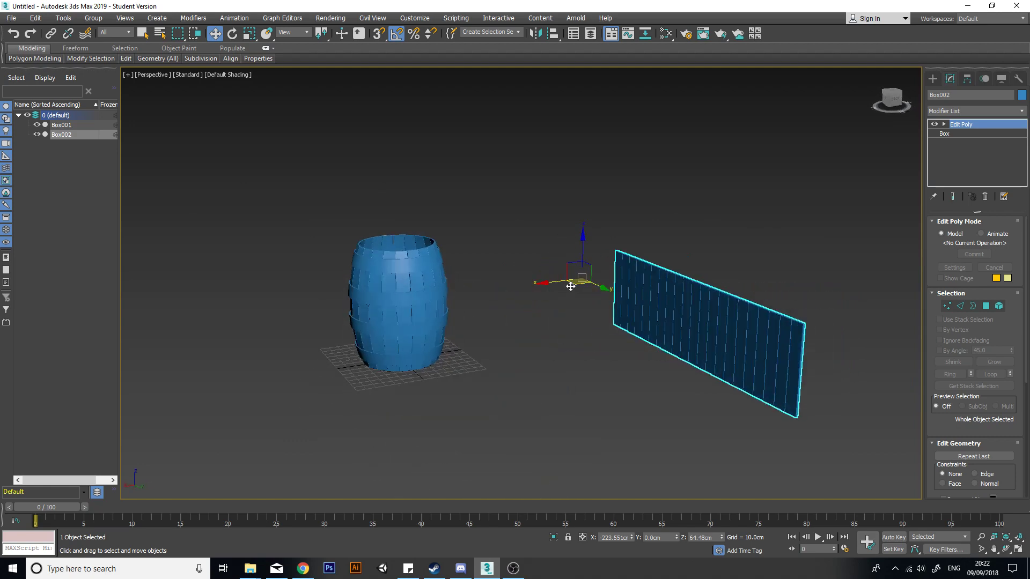
left_click_drag(559, 252, 611, 231)
middle_click_drag(635, 288, 608, 328, "alt")
middle_click_drag(729, 322, 673, 339)
scroll(674, 339, "up", 3)
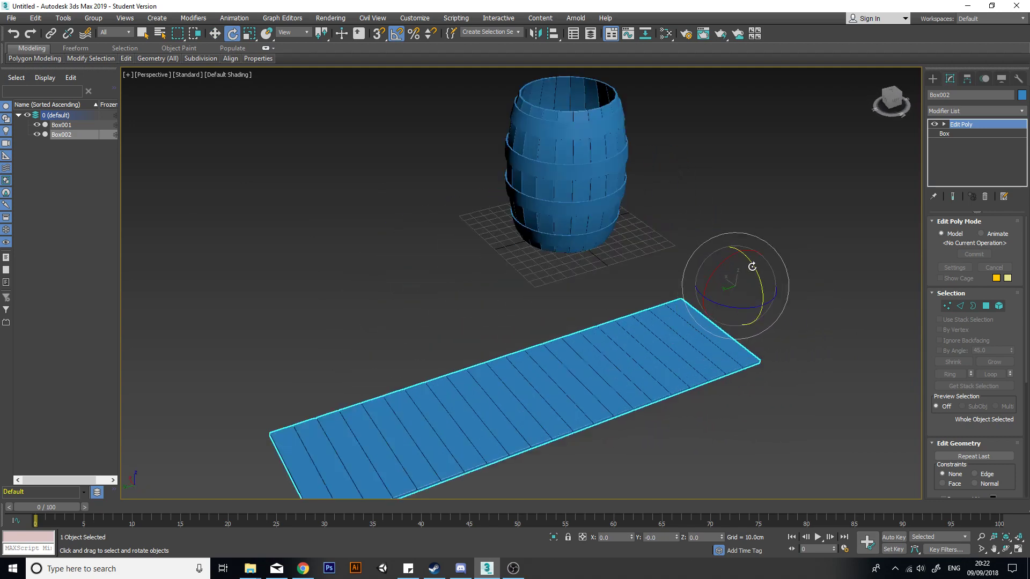
left_click_drag(752, 267, 731, 267)
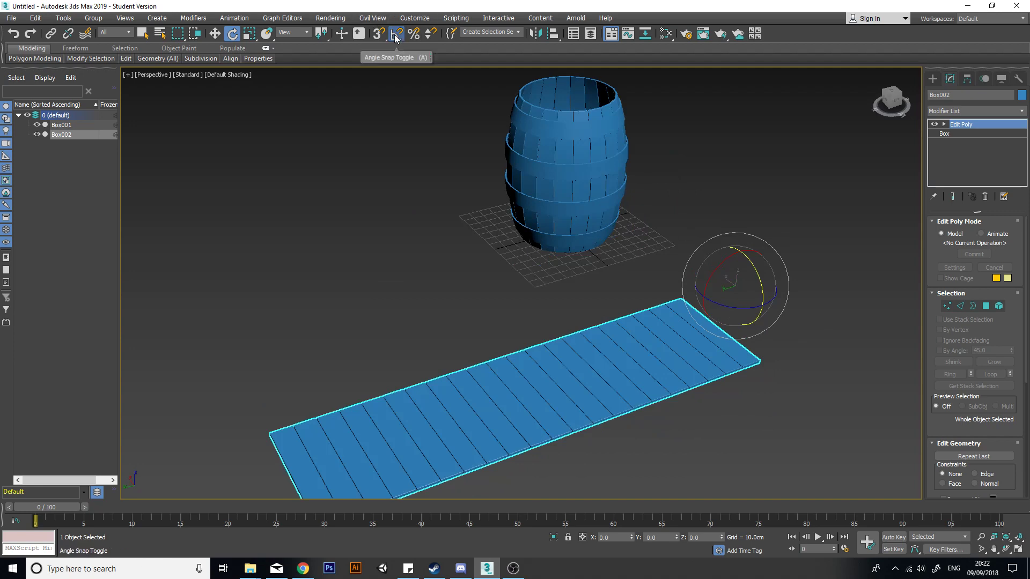
middle_click_drag(765, 348, 718, 382, "alt")
- Move the horizontal plank panel over the barrel and raise it to just below the rim, at about Z 176 cm
key("w")
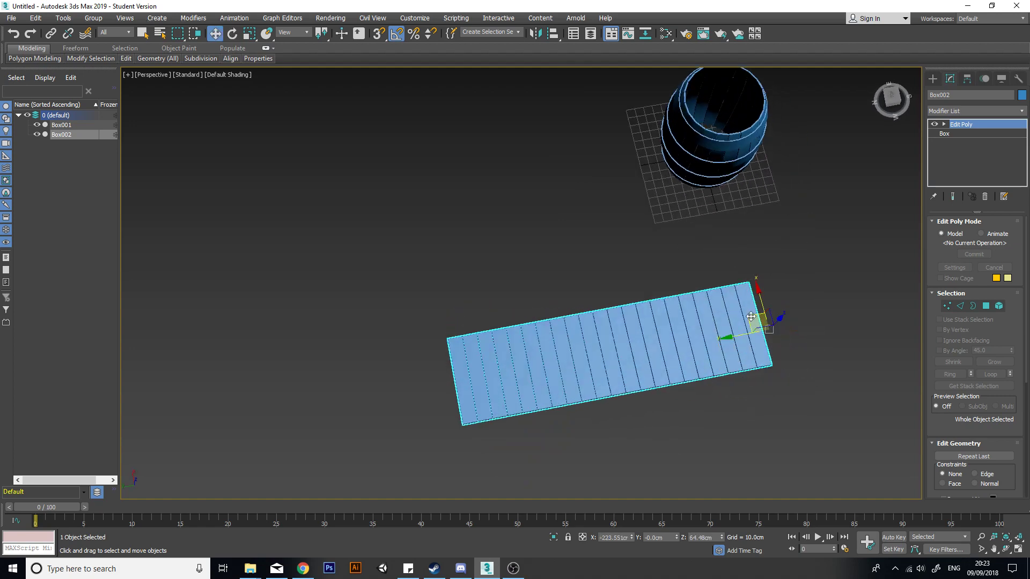
left_click_drag(751, 321, 834, 100)
middle_click_drag(767, 171, 651, 289)
middle_click_drag(650, 288, 617, 325, "alt")
middle_click_drag(733, 241, 649, 168, "alt")
left_click_drag(643, 145, 658, 62)
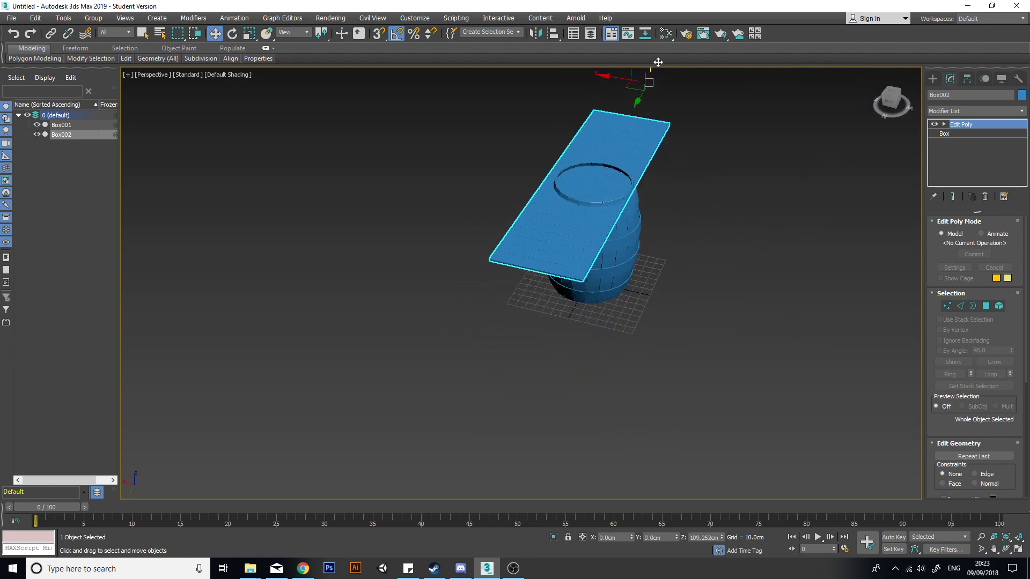
middle_click_drag(629, 114, 630, 281, "alt")
middle_click_drag(829, 142, 794, 146, "alt")
- Create a cylinder in front of the barrel with a radius of about 36 cm and a height of about 159 cm
left_click(933, 78)
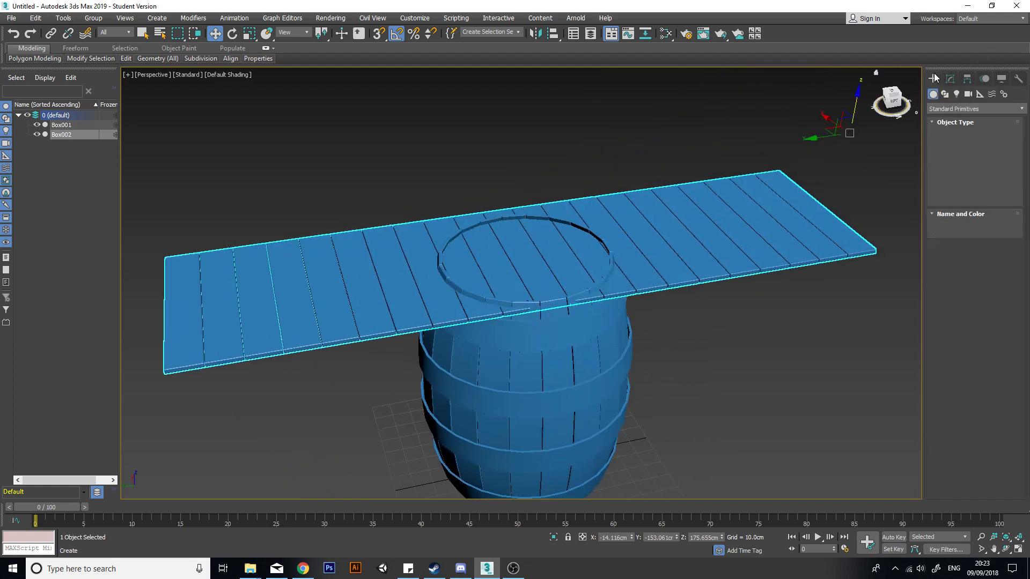
left_click(953, 165)
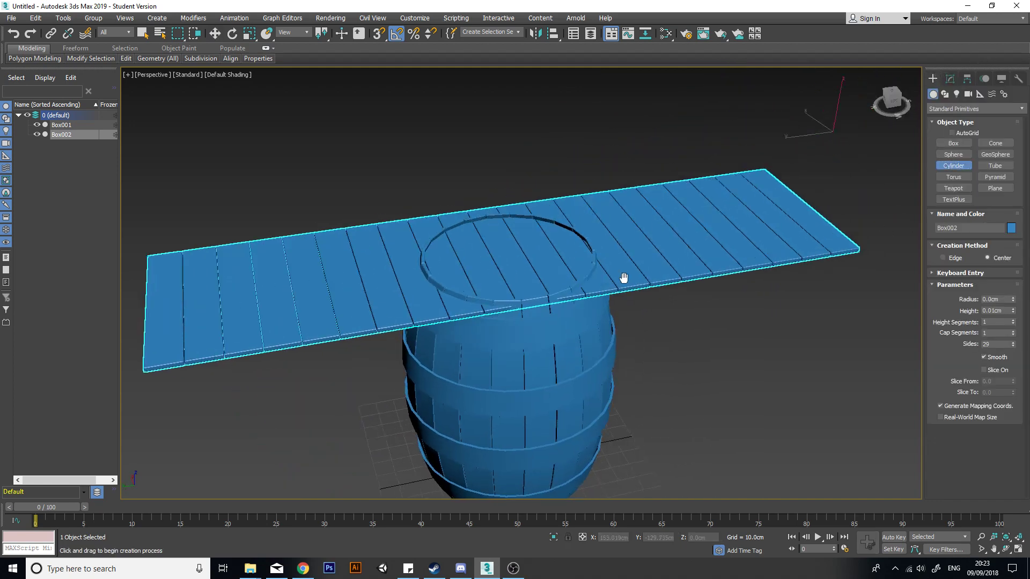
scroll(499, 409, "down", 5)
left_click_drag(500, 409, 518, 396)
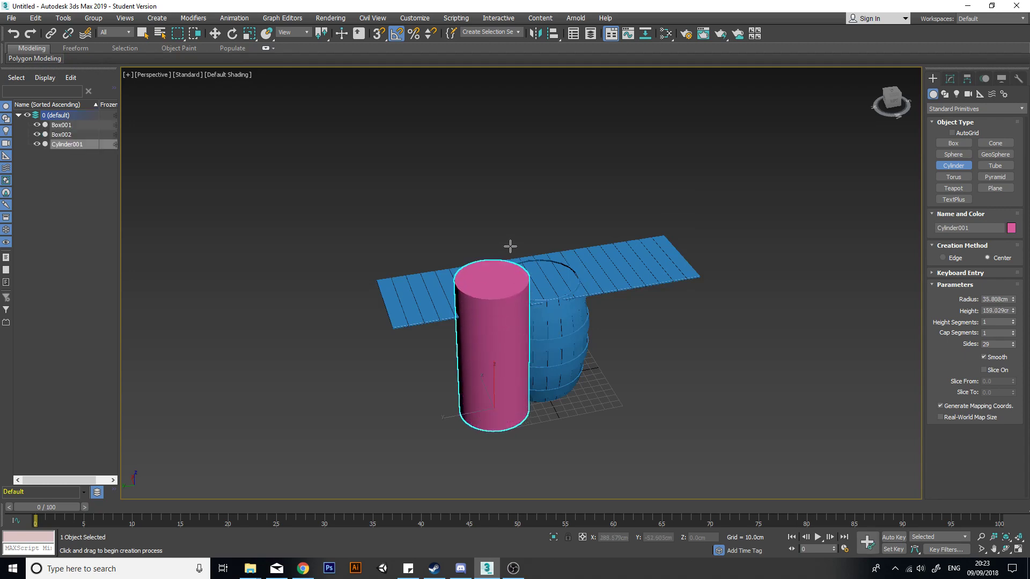
- Move the cylinder through the plank panel into the barrel opening, to about X 0.5 cm and Y -1.8 cm
key("w")
scroll(525, 350, "down", 2)
scroll(516, 379, "up", 4)
middle_click_drag(515, 378, 461, 349, "alt")
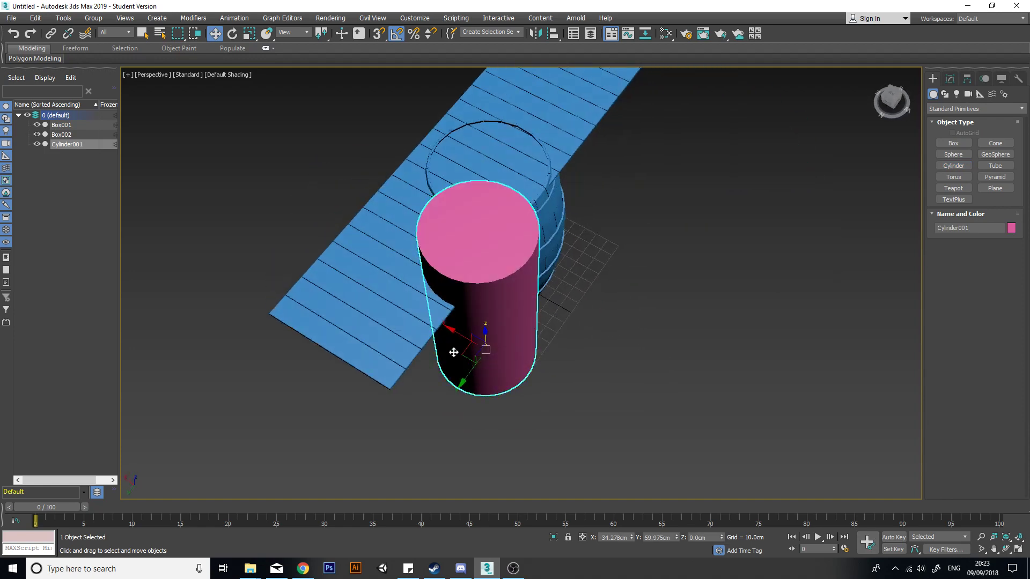
left_click_drag(476, 345, 474, 275)
middle_click_drag(473, 275, 571, 263, "alt")
scroll(540, 228, "up", 3)
middle_click_drag(540, 228, 538, 359, "alt")
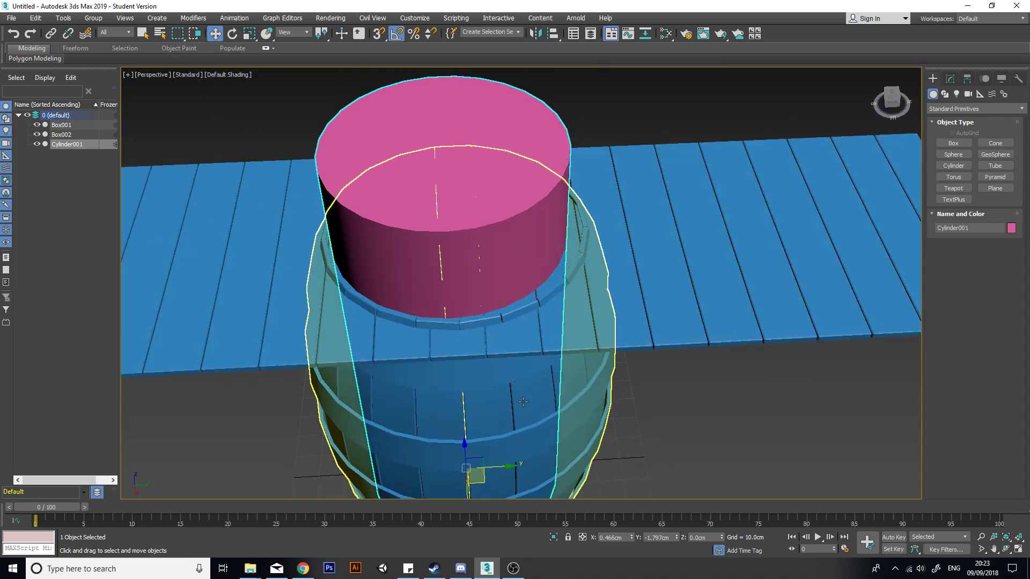
- Center the cylinder in the barrel along Y and set its Y position to 0 cm
left_click_drag(512, 466, 516, 466)
middle_click_drag(620, 345, 617, 370, "alt")
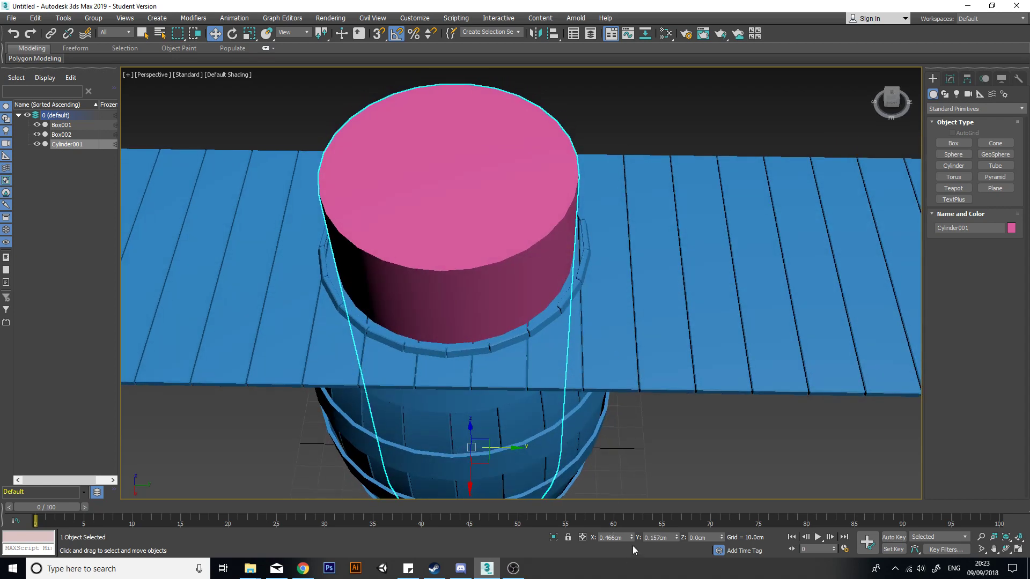
right_click(677, 538)
middle_click_drag(616, 315, 735, 323, "alt")
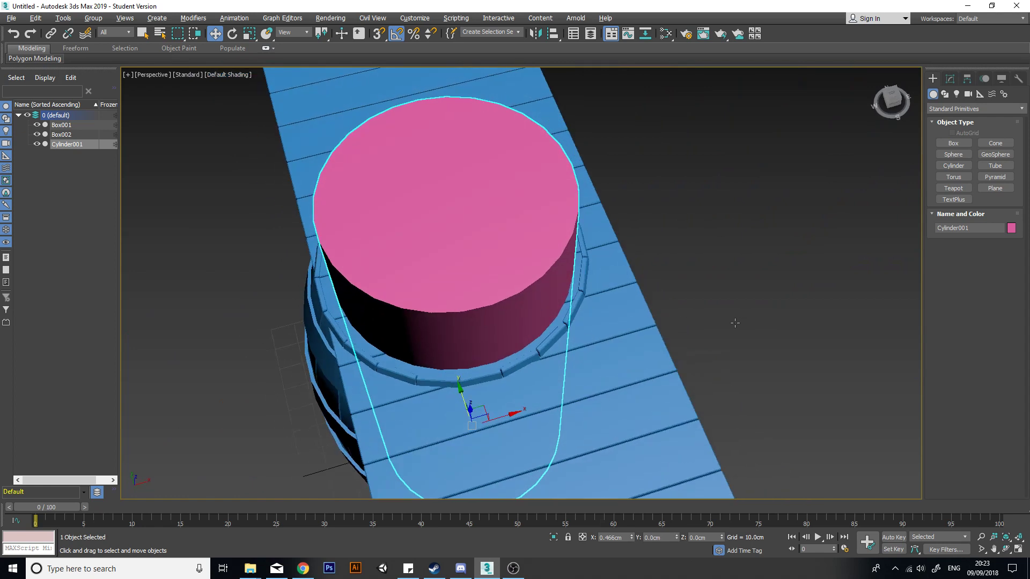
- Set the cylinder's radius to 38.375 cm and check its fit inside the barrel rim
left_click(953, 78)
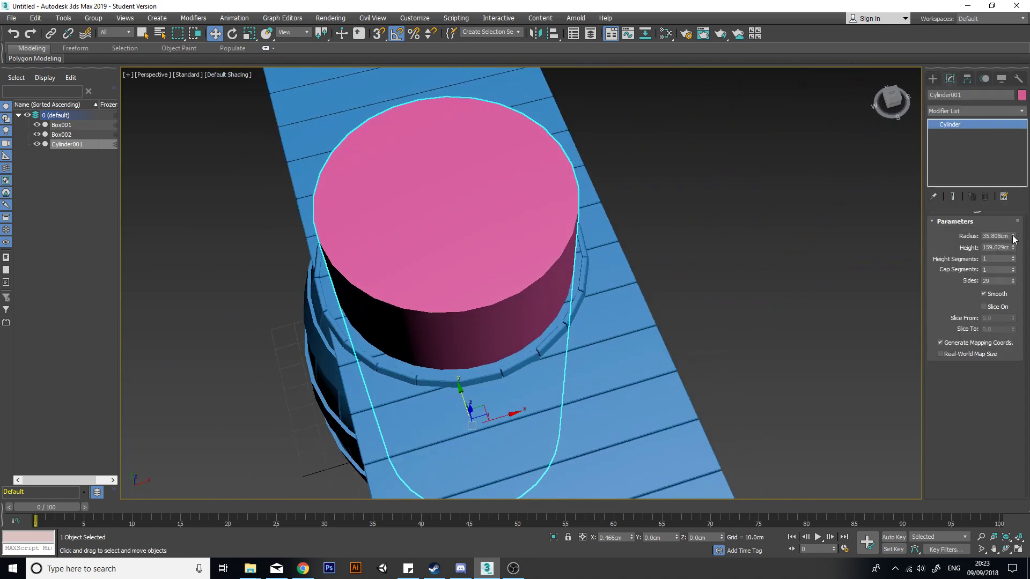
left_click_drag(1013, 237, 1014, 239)
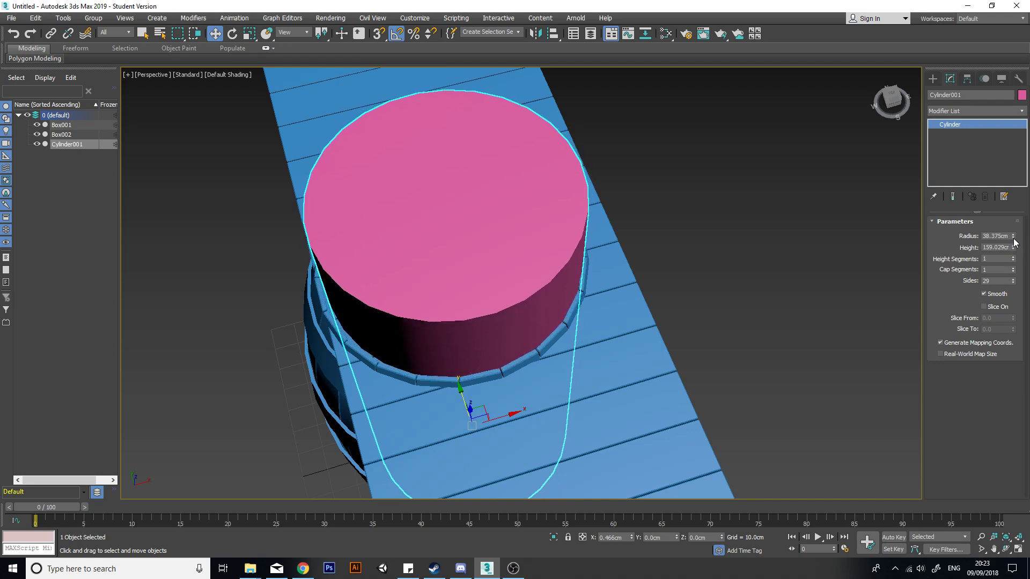
middle_click_drag(478, 290, 598, 275)
left_click(530, 365)
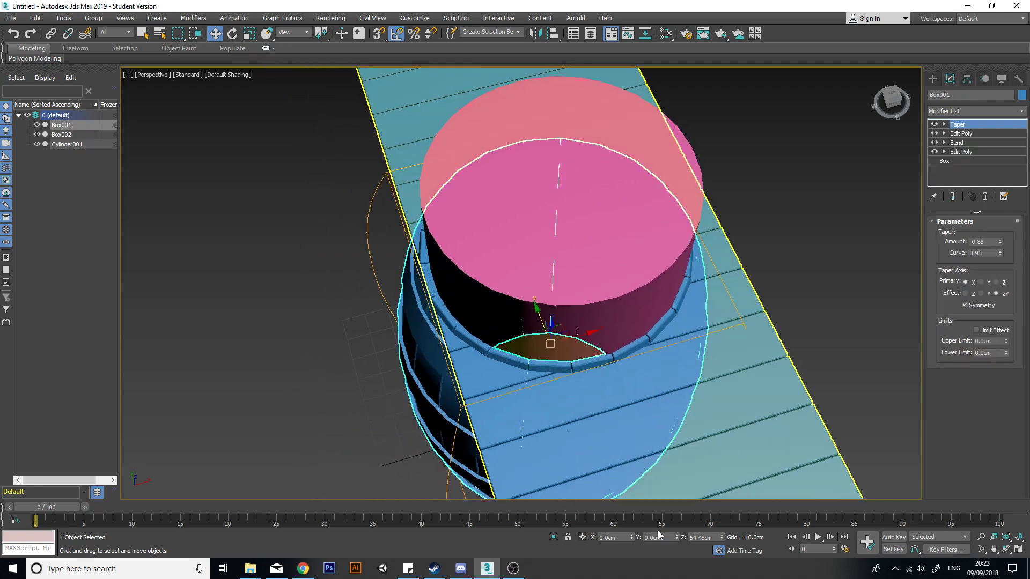
left_click(579, 322)
middle_click_drag(580, 321, 555, 316, "alt")
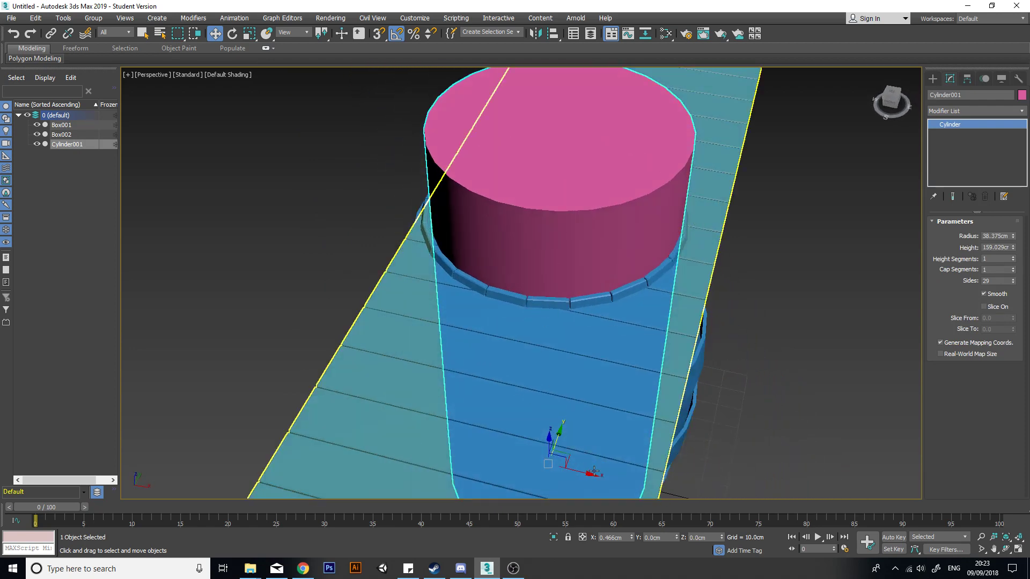
middle_click_drag(777, 328, 637, 372, "alt")
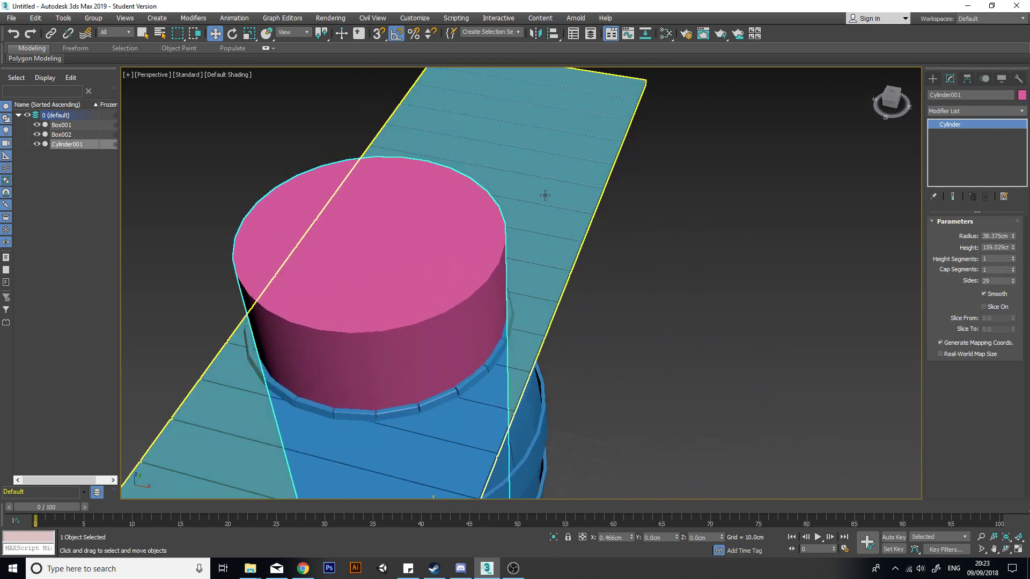
left_click(545, 195)
scroll(476, 365, "down", 5)
left_click_drag(466, 374, 776, 435, "shift")
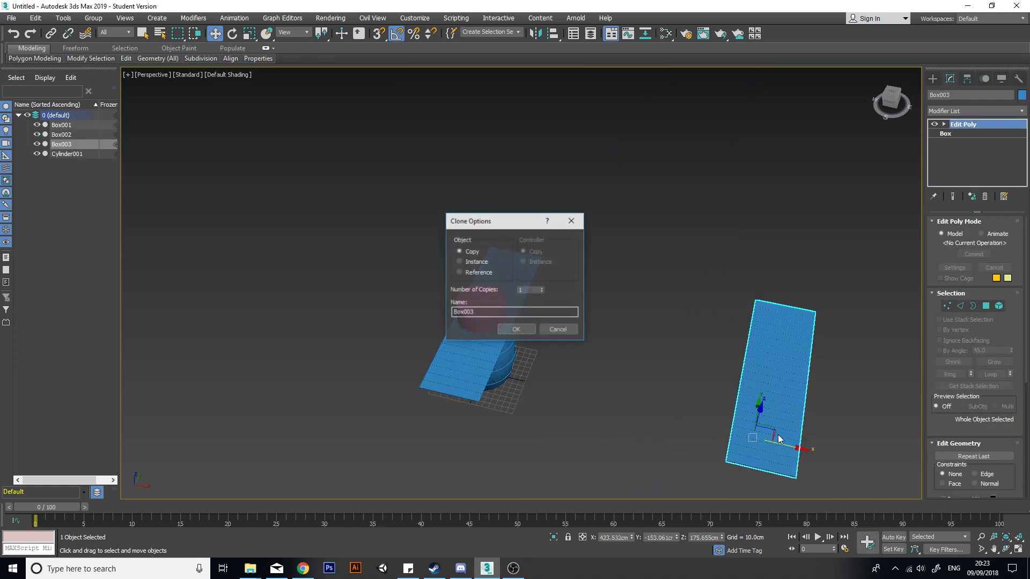
left_click(555, 330)
- Copy the plank panel straight down to the barrel's base, at a Z position of about 52.6 cm
middle_click_drag(460, 368, 458, 360, "alt")
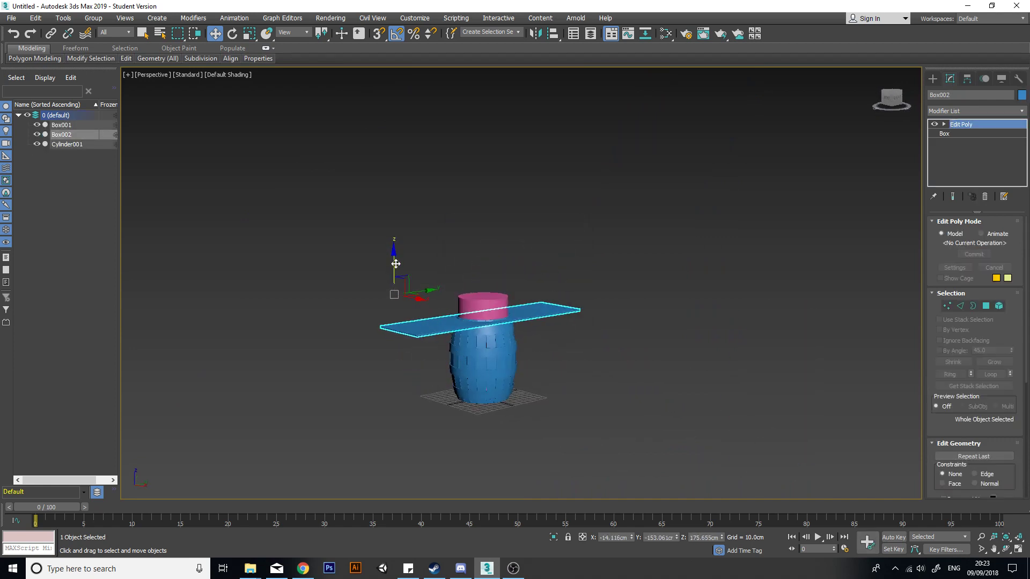
left_click_drag(396, 263, 404, 340, "shift")
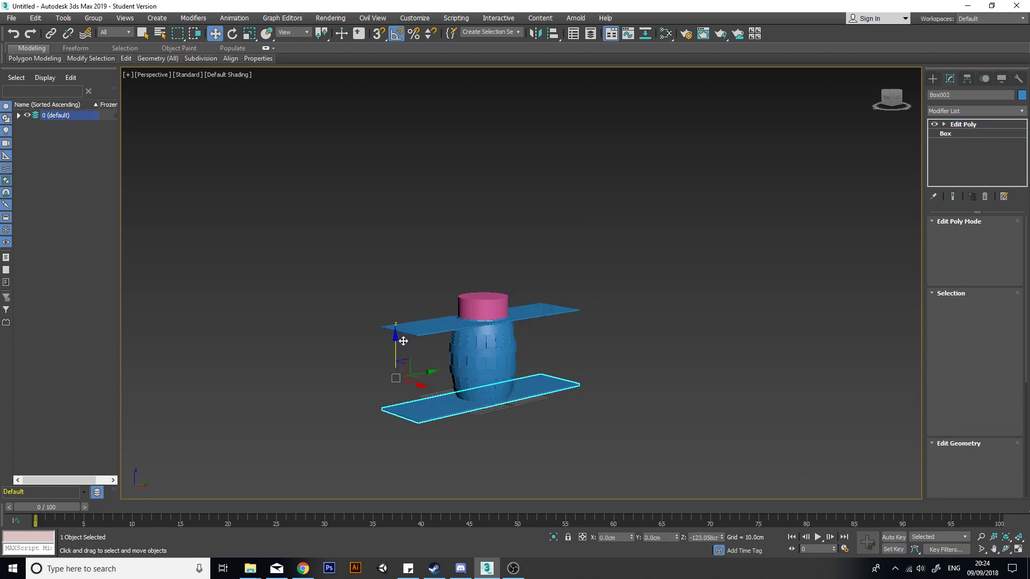
left_click(537, 332)
scroll(463, 357, "up", 3)
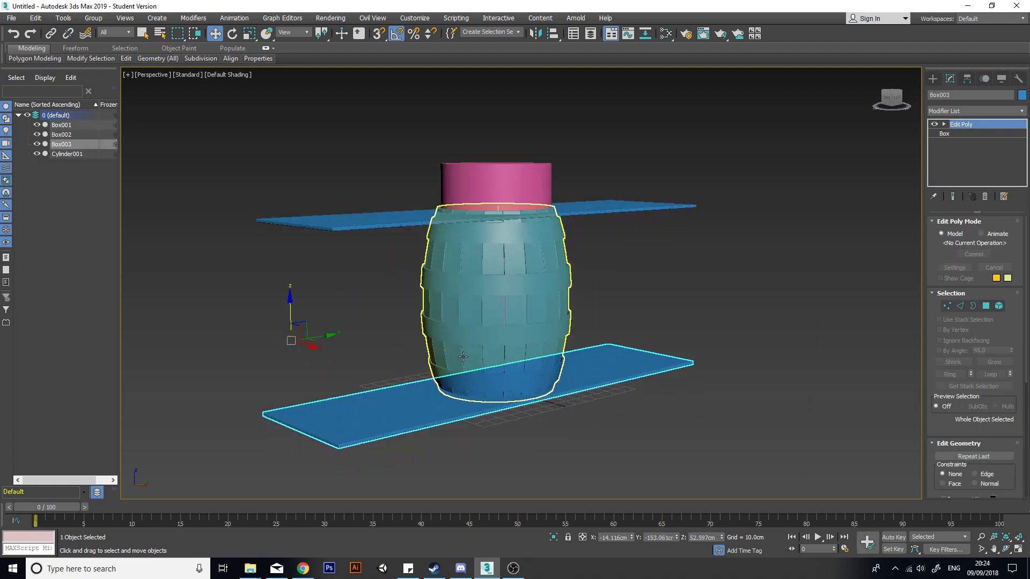
middle_click_drag(463, 357, 526, 214, "alt")
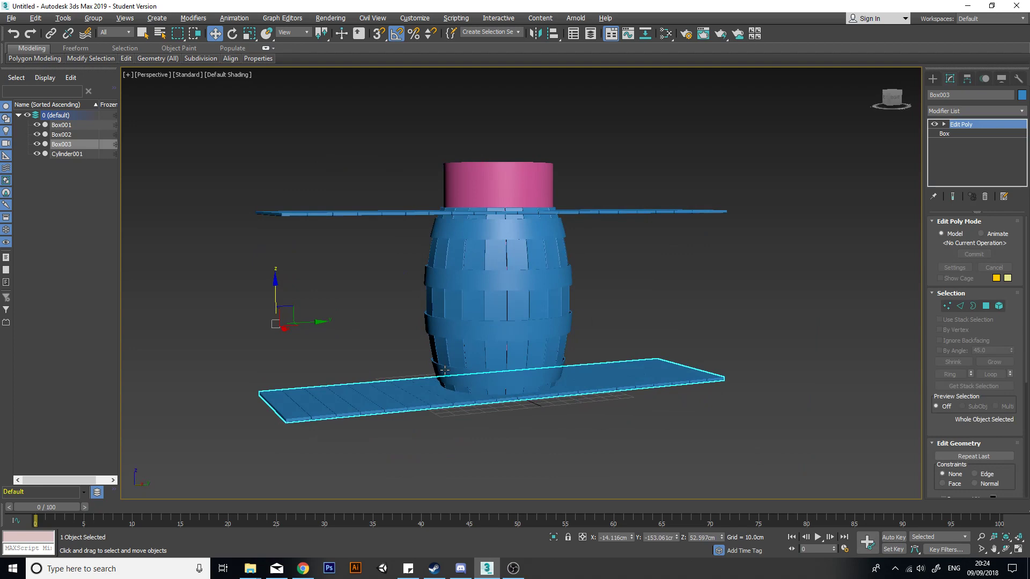
- Copy the cylinder slightly downward through the lower plank panel, to a Z position of about -15.3 cm
left_click(537, 190)
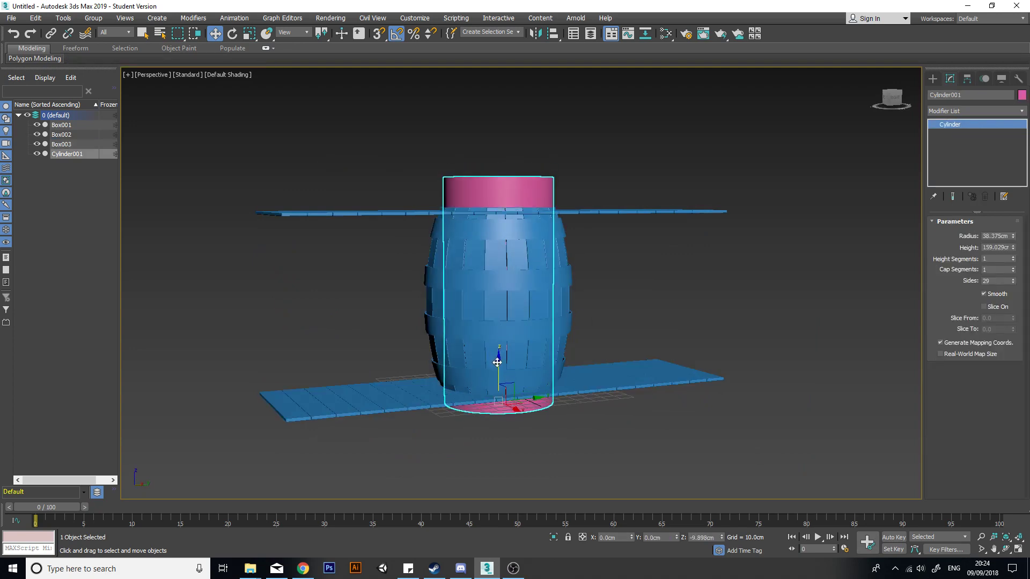
middle_click_drag(499, 365, 503, 370, "alt")
mouse_move(498, 352)
left_mouse_down("shift")
mouse_move(501, 239)
mouse_move(511, 364)
left_mouse_up("shift")
left_click(516, 329)
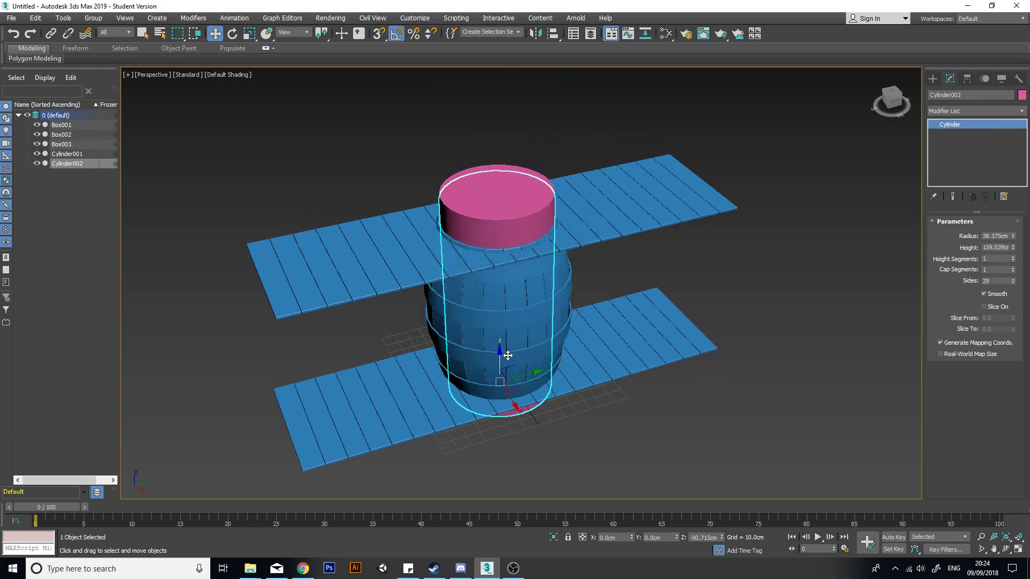
- Turn the upper plank panel into a ProBoolean compound object
scroll(634, 274, "up", 5)
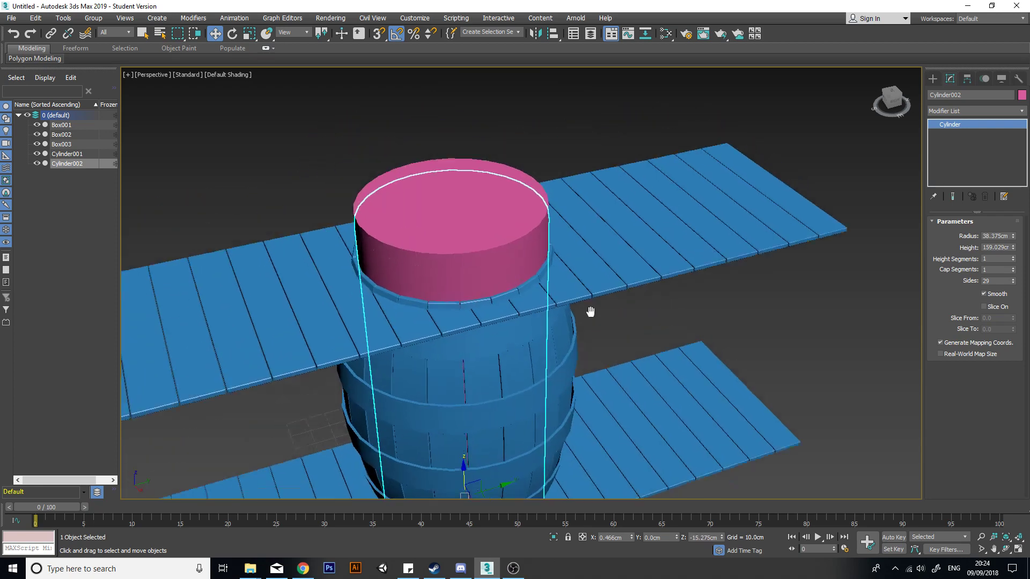
left_click(636, 216)
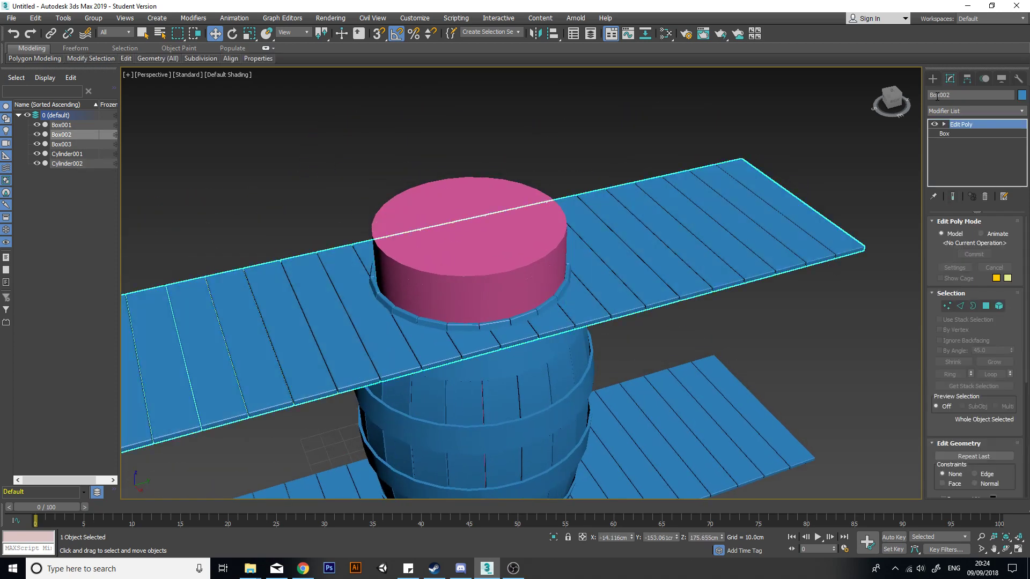
left_click(937, 80)
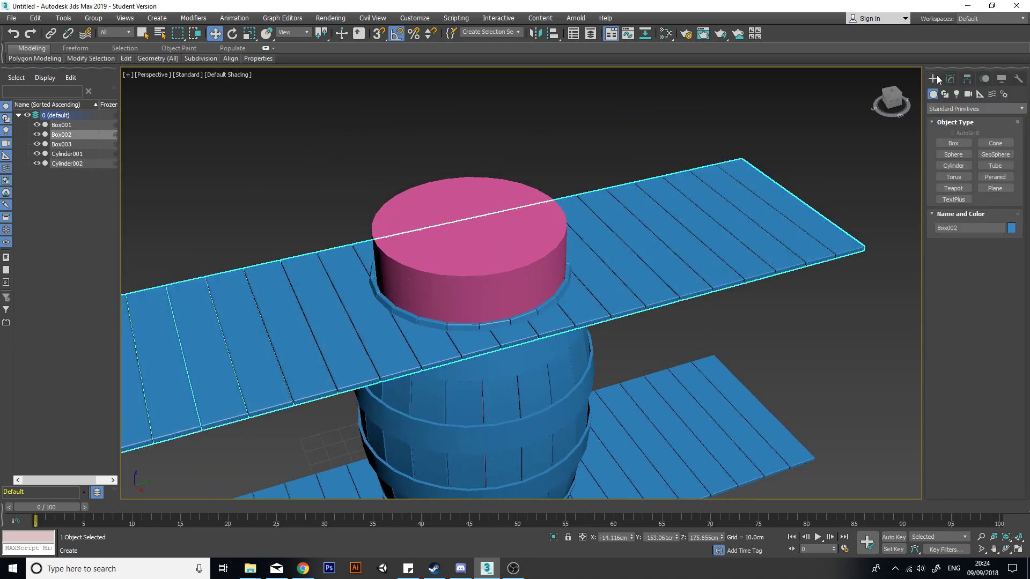
left_click(947, 108)
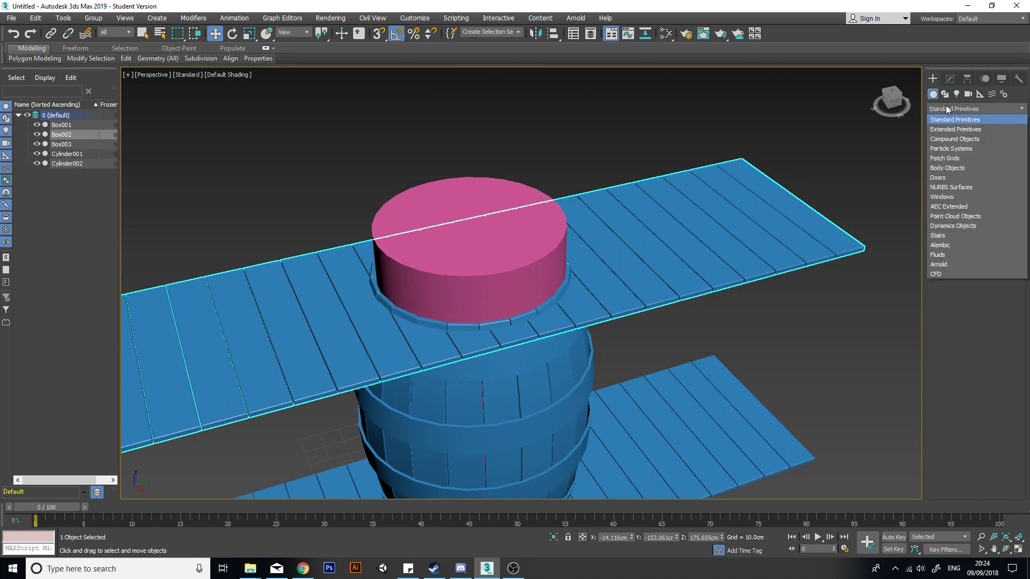
left_click(969, 139)
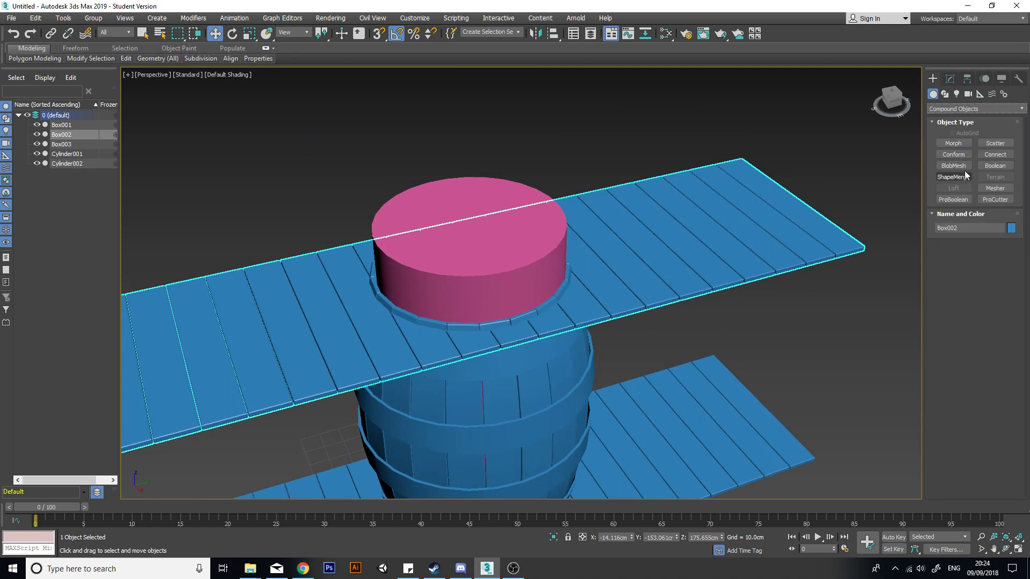
left_click(965, 200)
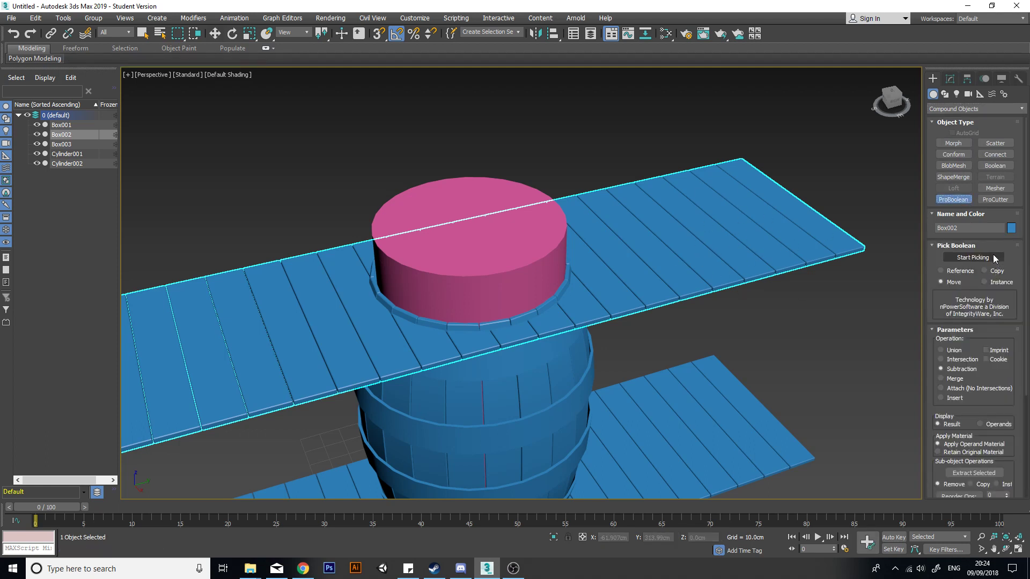
- Try to subtract the original cylinder from the upper plank panel, and undo the cut
left_click(565, 307)
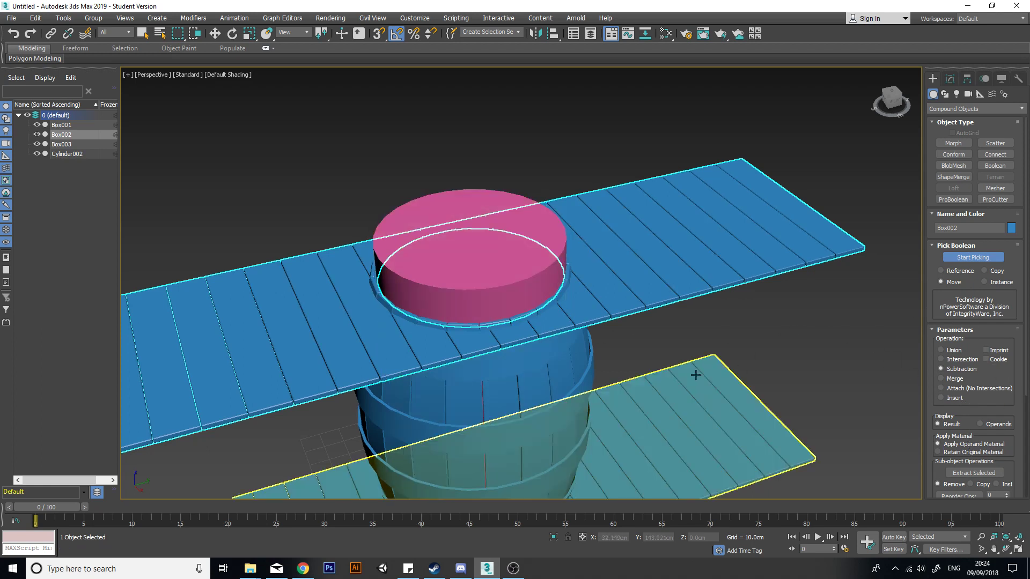
key("ctrl+z")
key("w")
left_click(754, 321)
- Isolate the upper plank panel together with the original cylinder
middle_click_drag(586, 359, 592, 354)
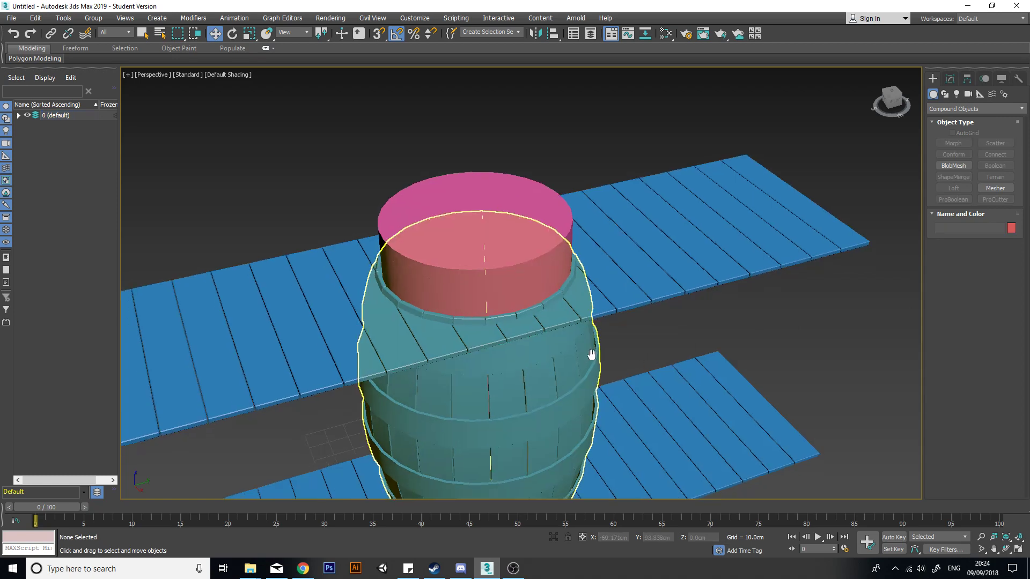
scroll(592, 354, "down", 4)
left_click(623, 279)
left_click(545, 262, "ctrl")
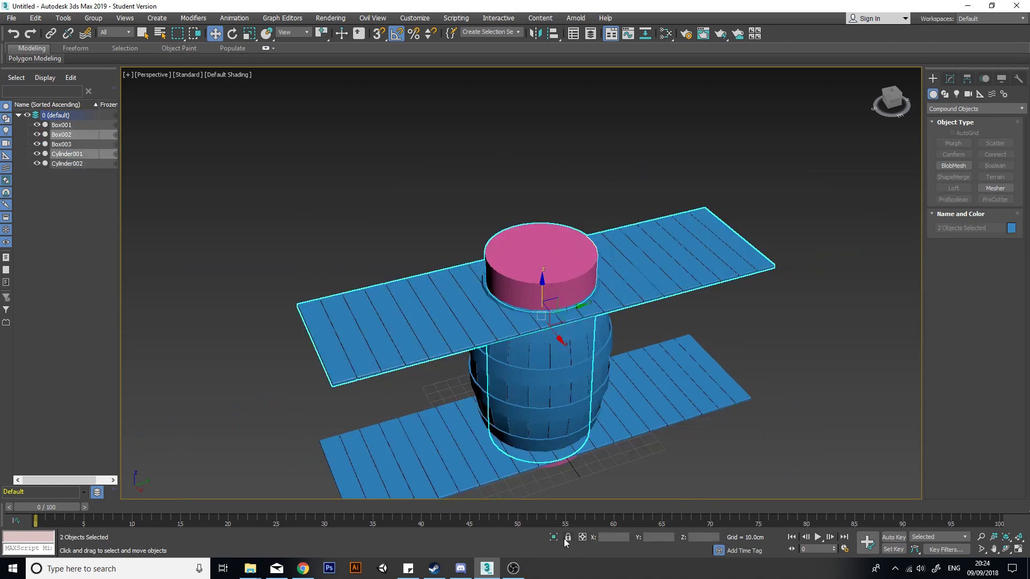
left_click(554, 538)
scroll(632, 229, "up", 1)
middle_click_drag(576, 217, 605, 328)
left_click(790, 421)
- Try a ProBoolean subtraction of the cylinder from the isolated plank panel and inspect the resulting cut
left_click(717, 283)
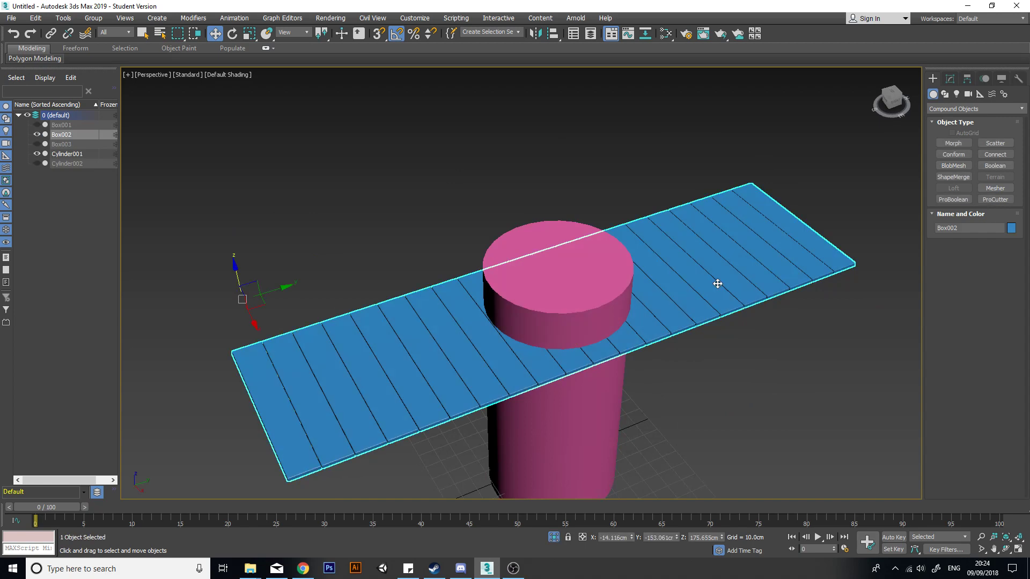
left_click(949, 80)
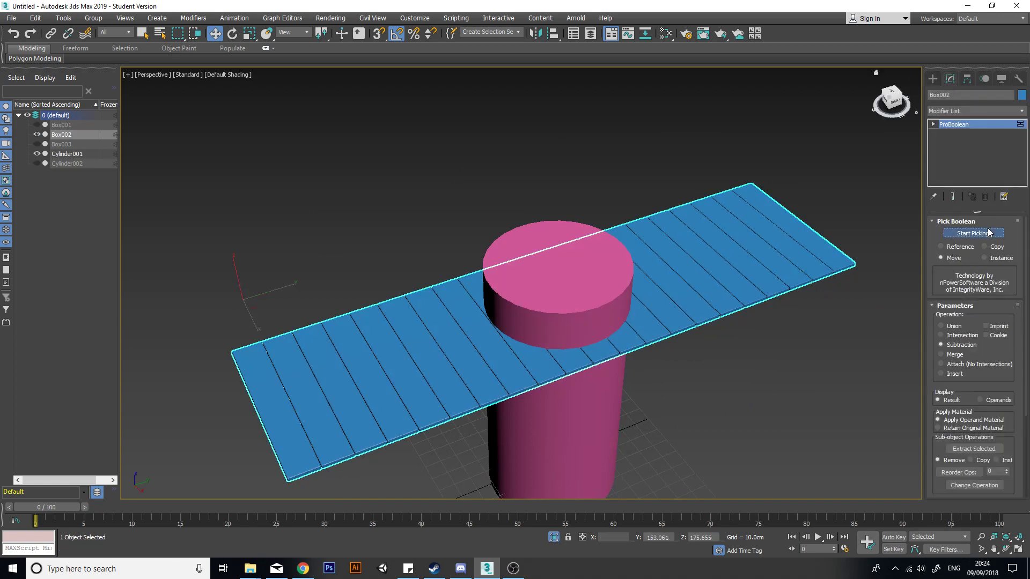
left_click(989, 232)
scroll(666, 257, "up", 4)
left_click(671, 241)
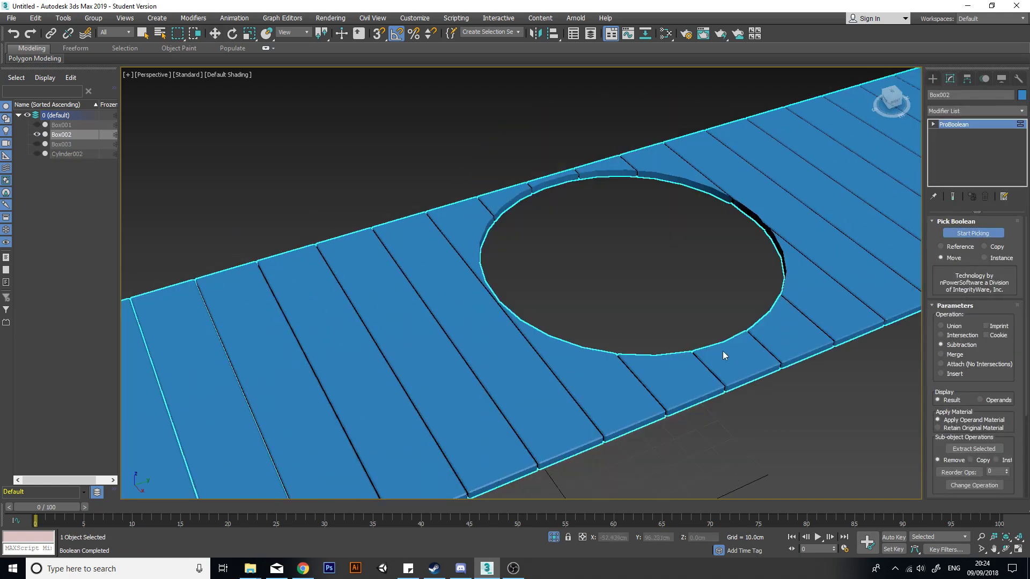
scroll(635, 368, "down", 2)
middle_click_drag(634, 368, 547, 225, "alt")
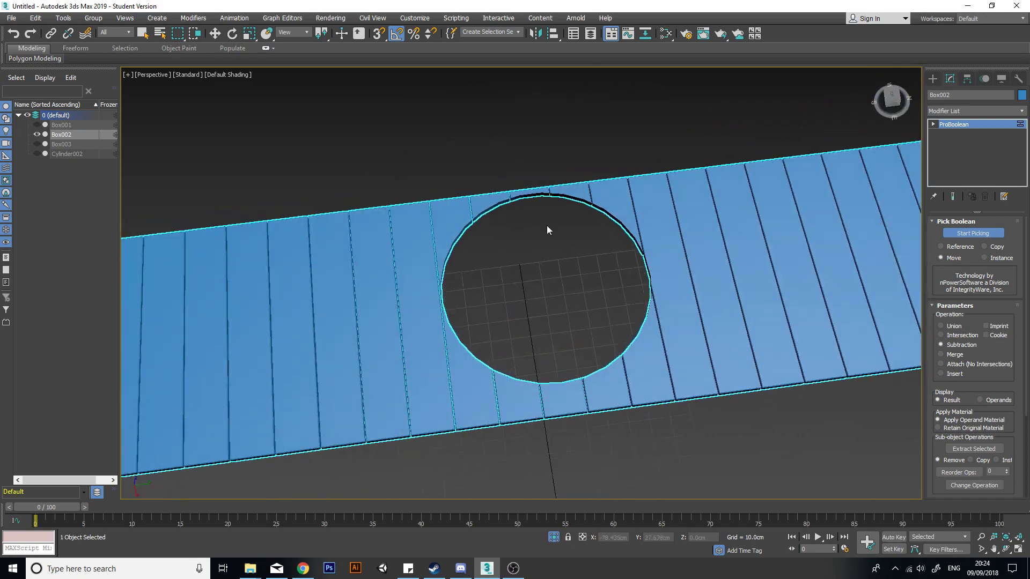
scroll(618, 305, "down", 5)
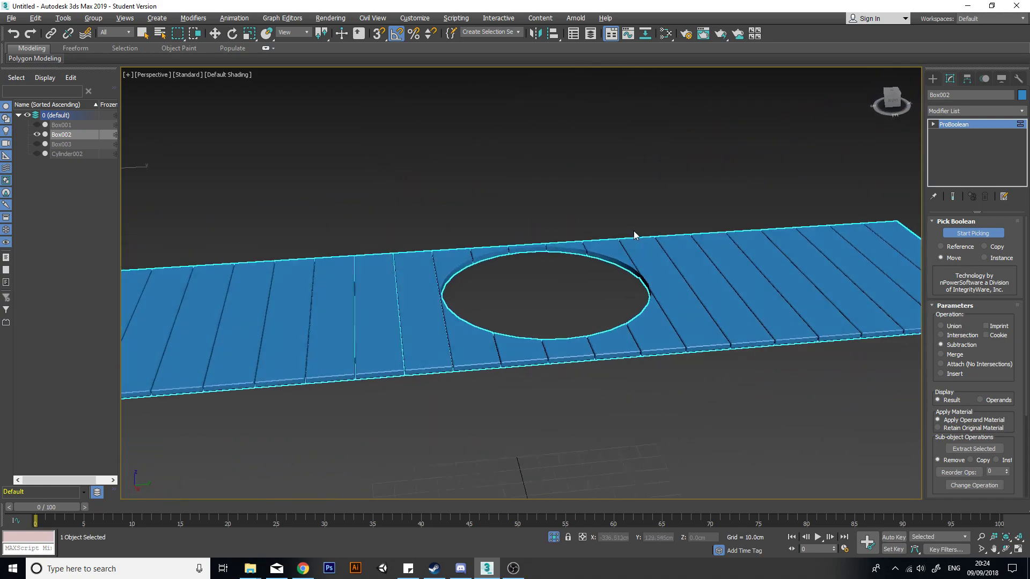
middle_click_drag(635, 232, 629, 293, "alt")
scroll(854, 354, "up", 4)
- Set the ProBoolean operation to Intersection and pick the cylinder to cut the plank panel into a round lid
middle_click_drag(744, 282, 800, 339)
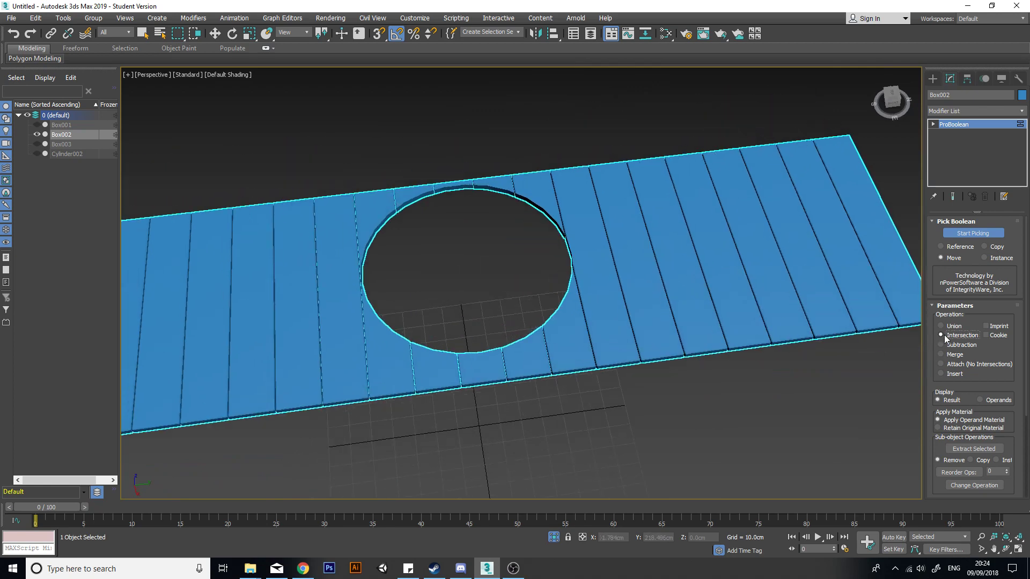
left_click(941, 345)
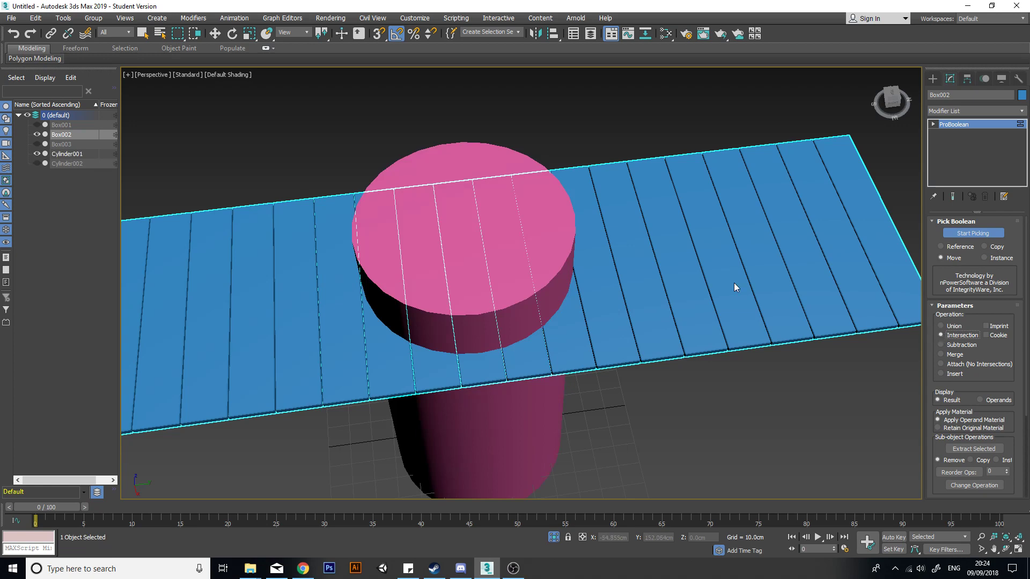
left_click(543, 224)
middle_click_drag(568, 314, 567, 338, "alt")
scroll(503, 315, "up", 5)
scroll(574, 306, "down", 5)
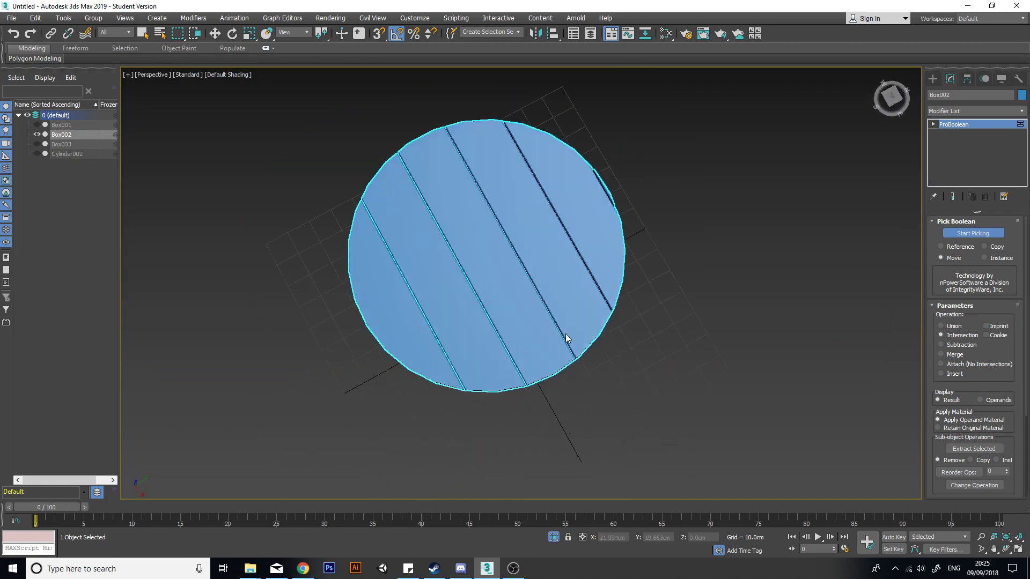
- Turn on edged faces and examine the round lid's plank gaps and rim
middle_click_drag(533, 305, 521, 314, "alt")
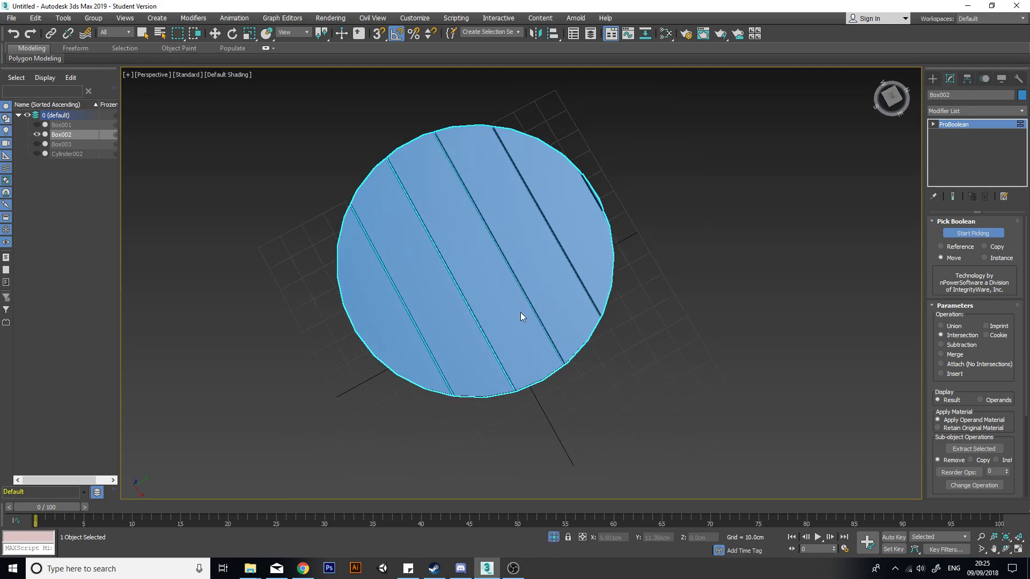
key("F4")
middle_click_drag(611, 330, 565, 266, "alt")
scroll(564, 263, "up", 4)
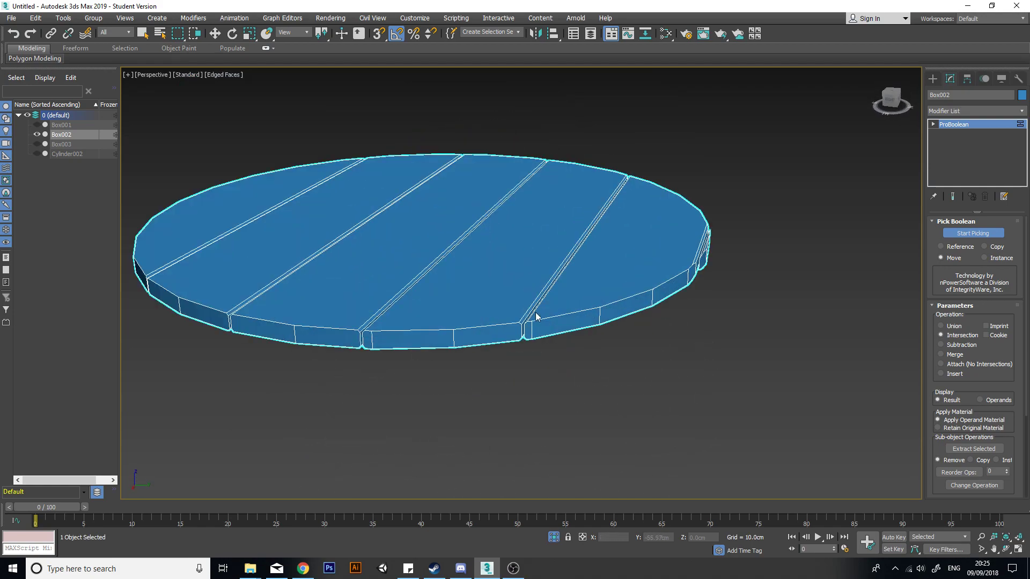
scroll(517, 352, "up", 5)
middle_click_drag(544, 356, 730, 349, "alt")
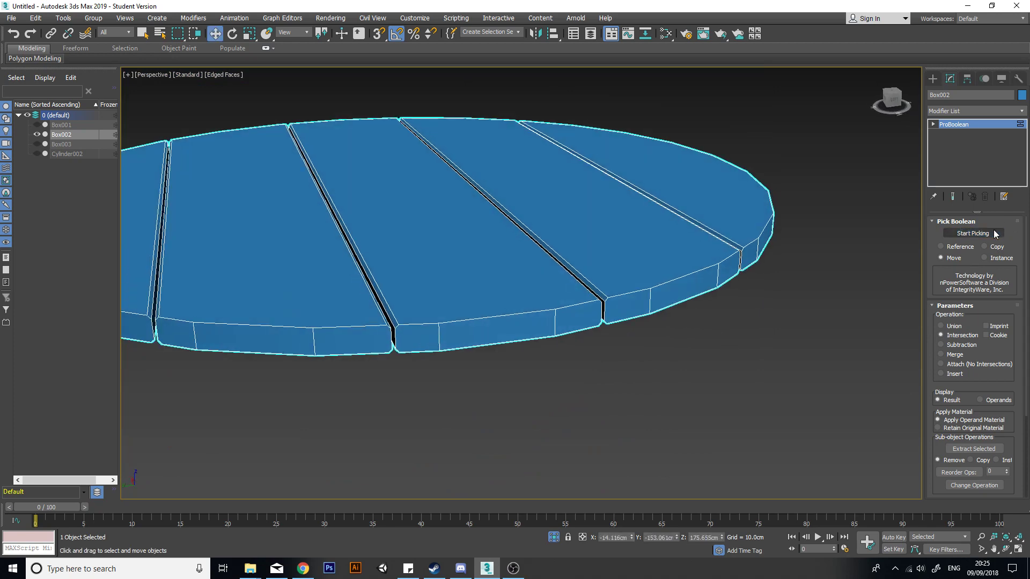
- Exit isolation to bring back the whole barrel and select the lower plank panel
key("z")
left_click(555, 537)
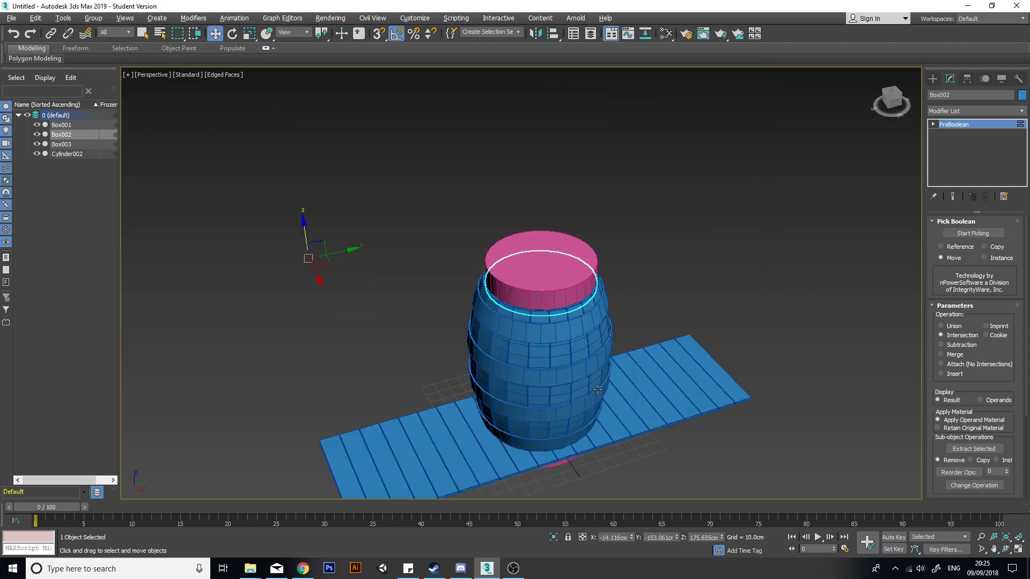
middle_click_drag(690, 483, 667, 460, "alt")
left_click(667, 459)
middle_click_drag(598, 463, 629, 296)
scroll(621, 341, "up", 4)
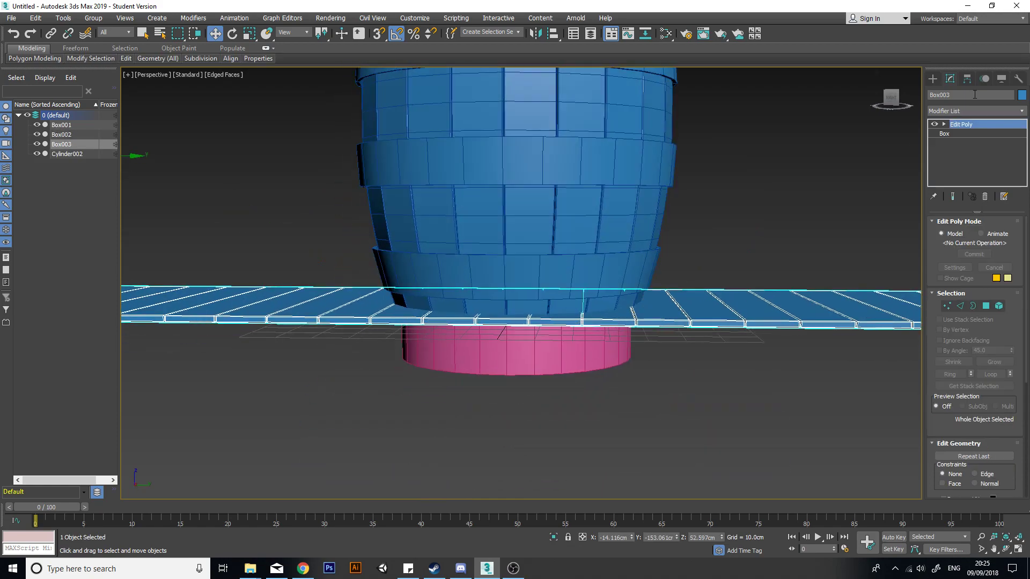
- Apply ProBoolean with Intersection to the lower plank panel, picking the remaining cylinder to form the round bottom lid
middle_click_drag(864, 183, 790, 253, "alt")
scroll(706, 378, "down", 4)
middle_click_drag(667, 401, 738, 382, "alt")
left_click(933, 80)
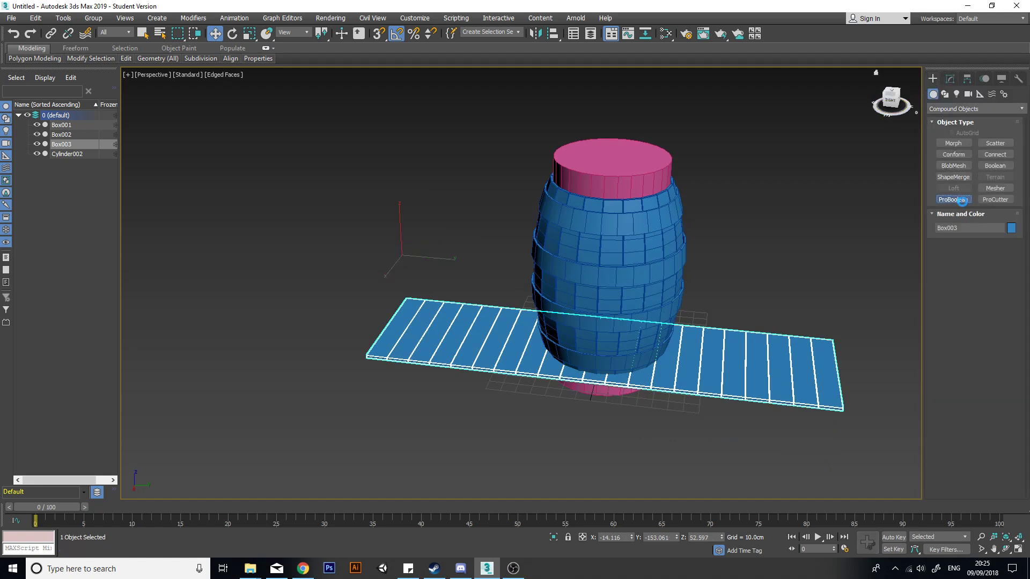
middle_click_drag(582, 335, 603, 283, "alt")
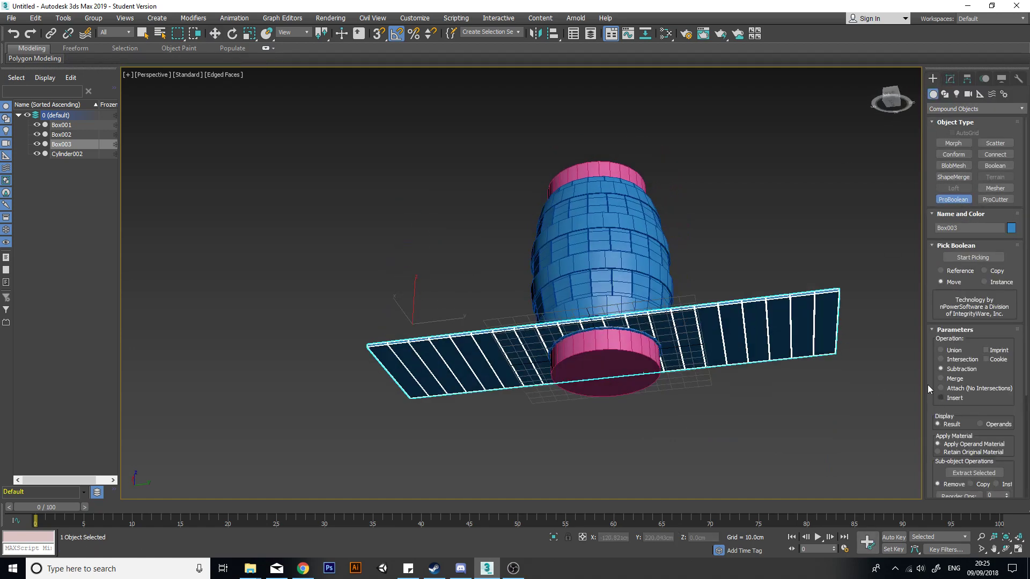
left_click(942, 360)
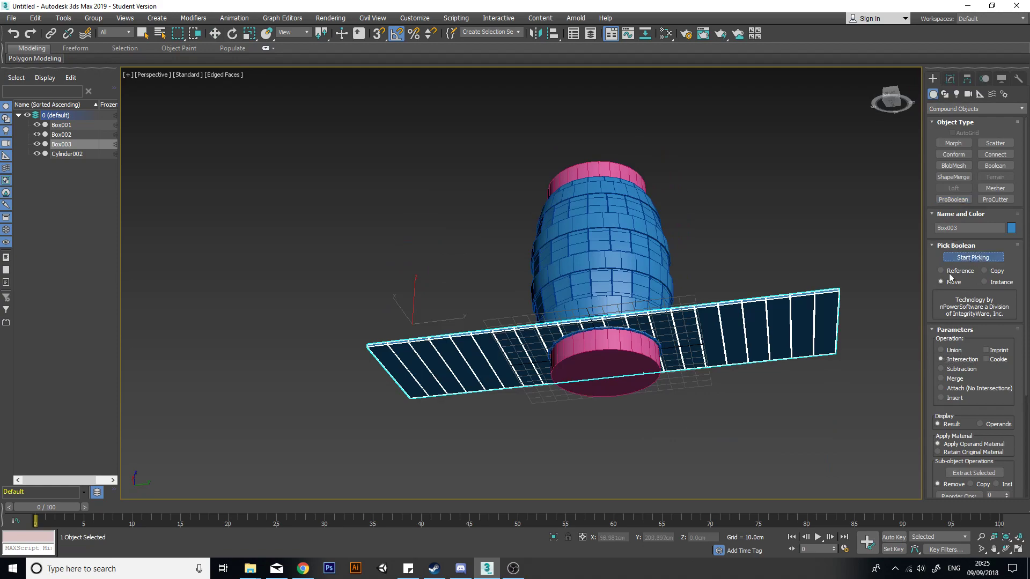
scroll(640, 332, "up", 5)
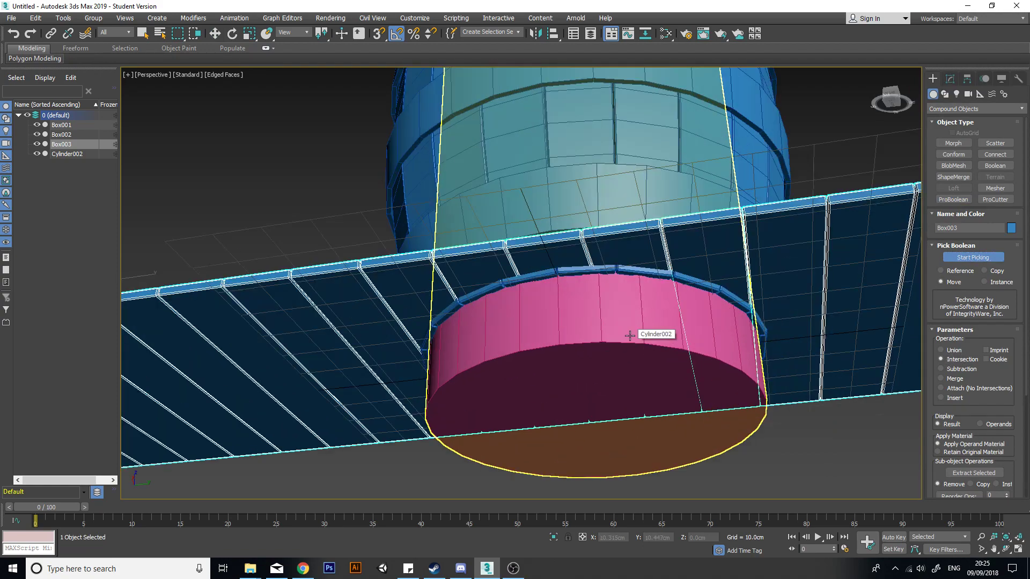
left_click(630, 335)
middle_click_drag(630, 336, 758, 361, "alt")
key("w")
- Add an Edit Poly modifier to the round bottom lid and collapse its whole modifier stack
middle_click_drag(860, 297, 816, 332)
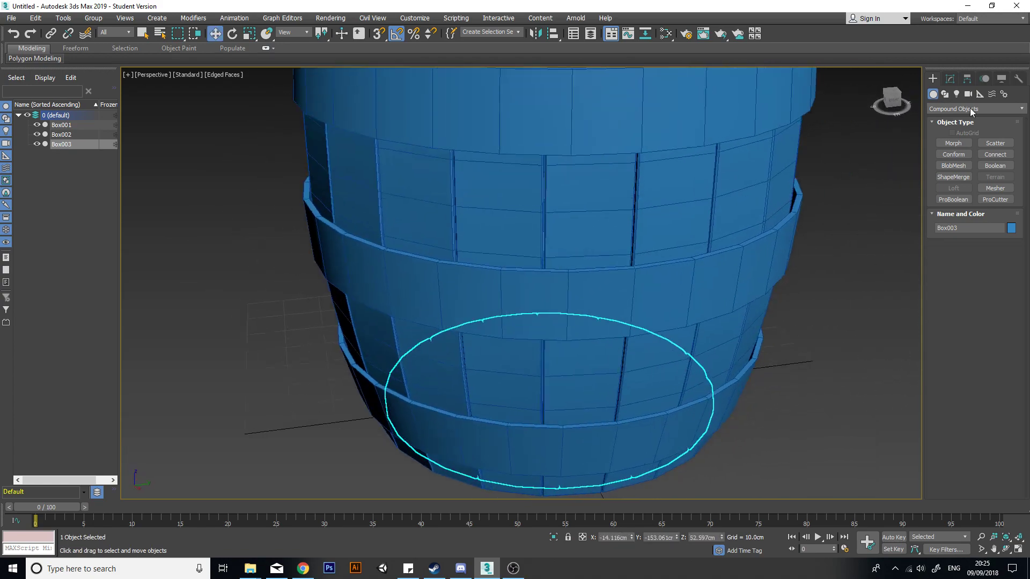
left_click(950, 78)
scroll(762, 356, "down", 5)
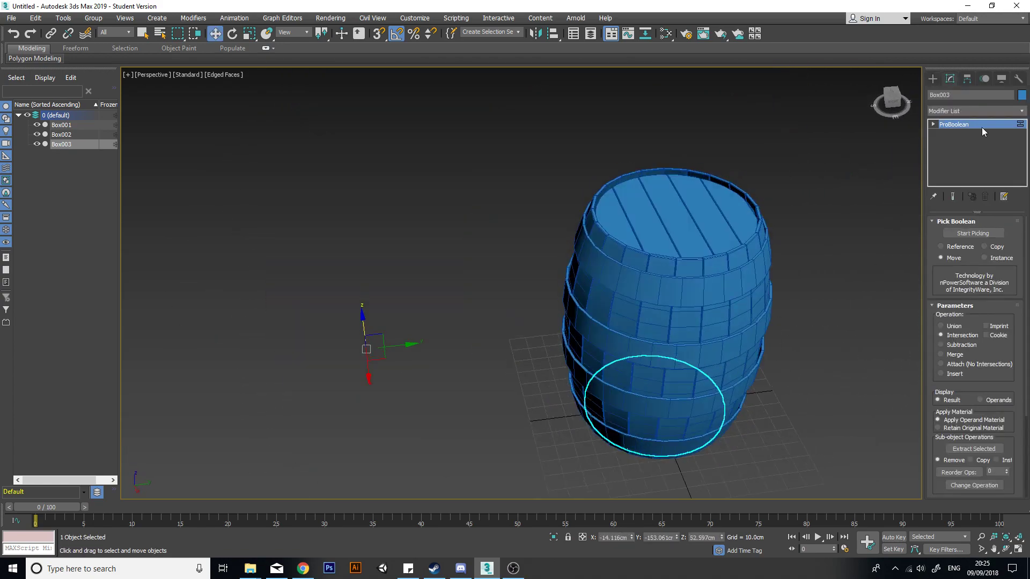
left_click(1024, 112)
key("e")
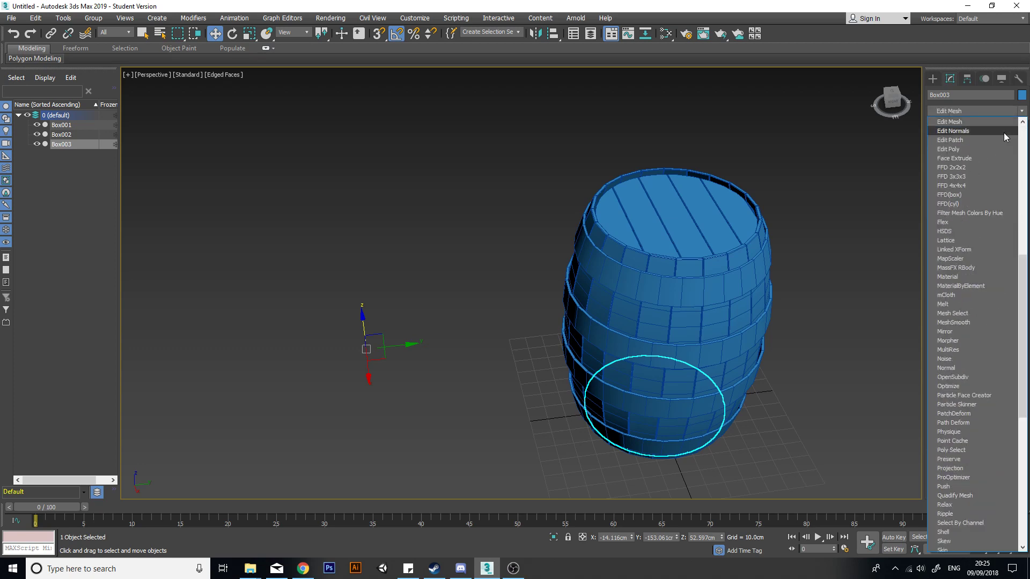
left_click(988, 146)
right_click(986, 124)
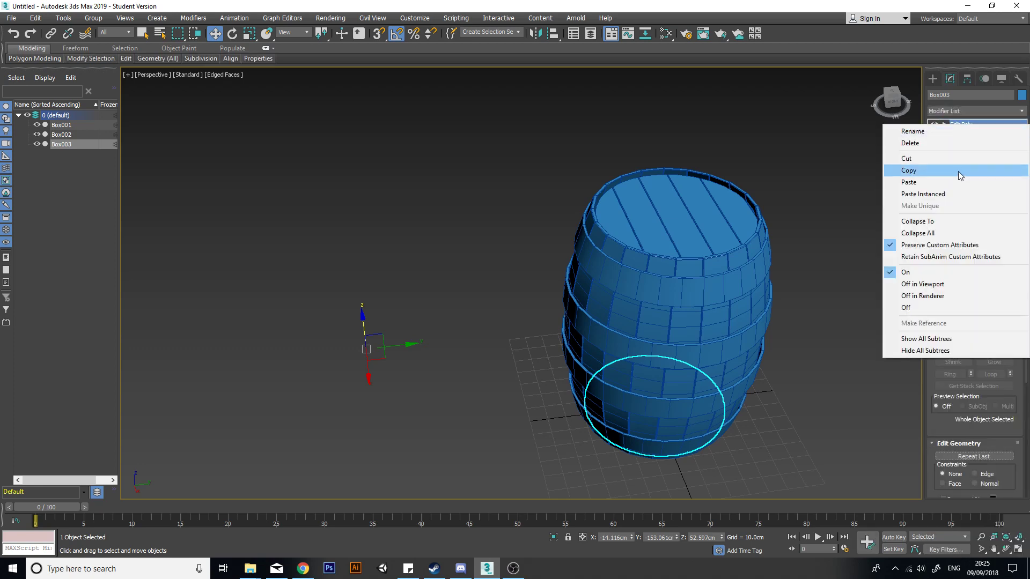
left_click(964, 233)
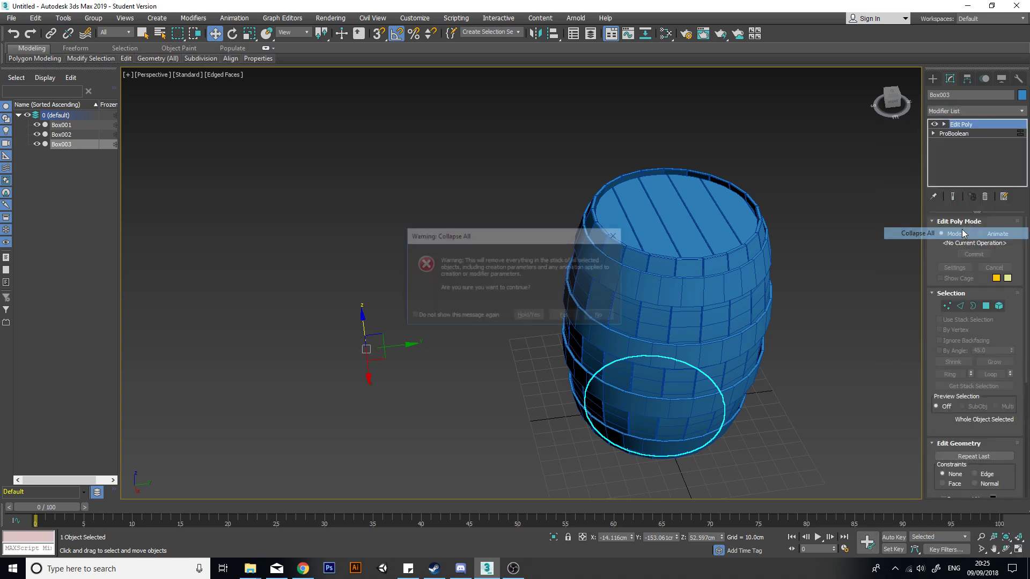
left_click(566, 318)
- Convert the barrel's round top lid from ProBoolean to an Editable Poly
left_click(667, 196)
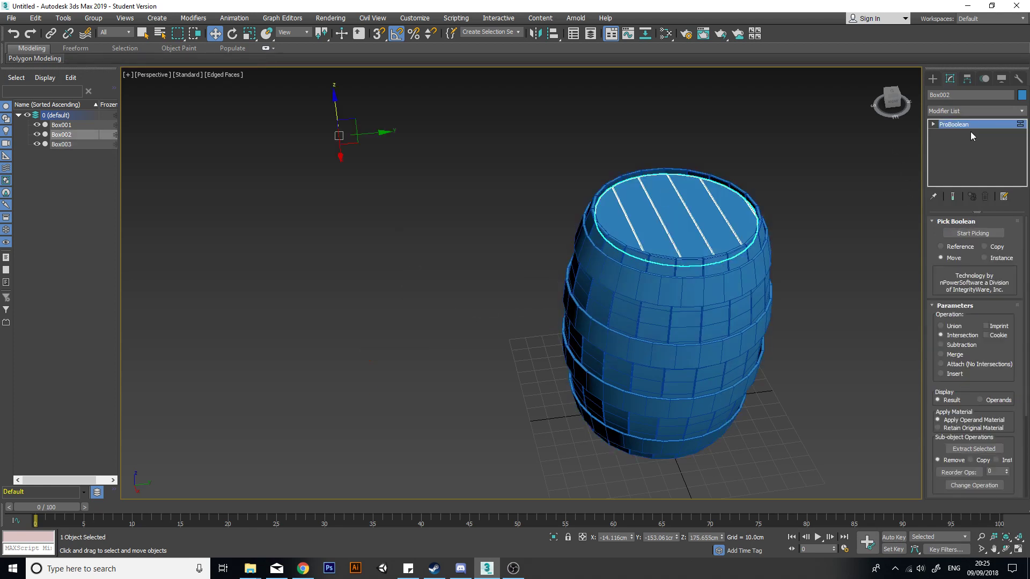
right_click(989, 139)
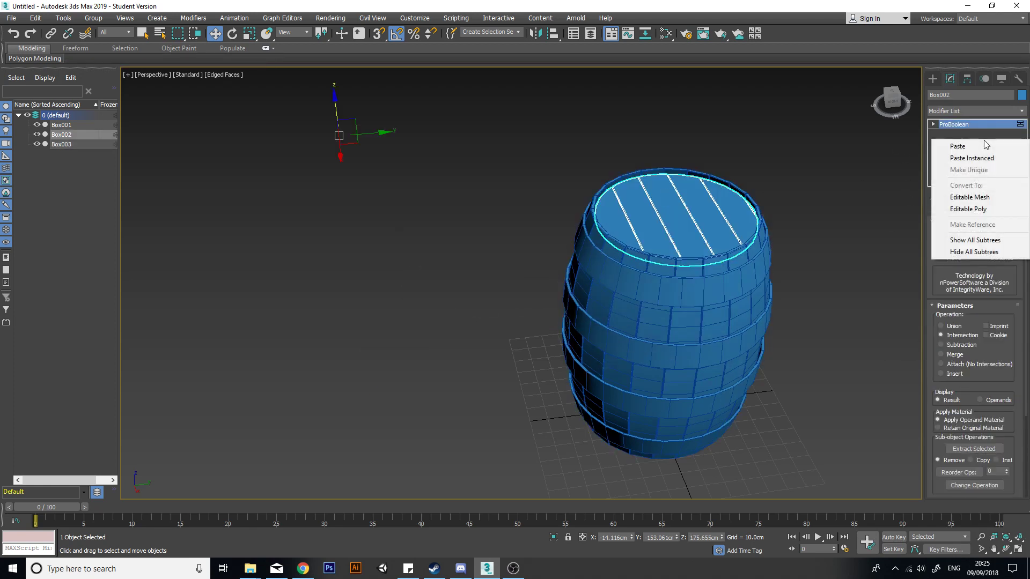
left_click(971, 210)
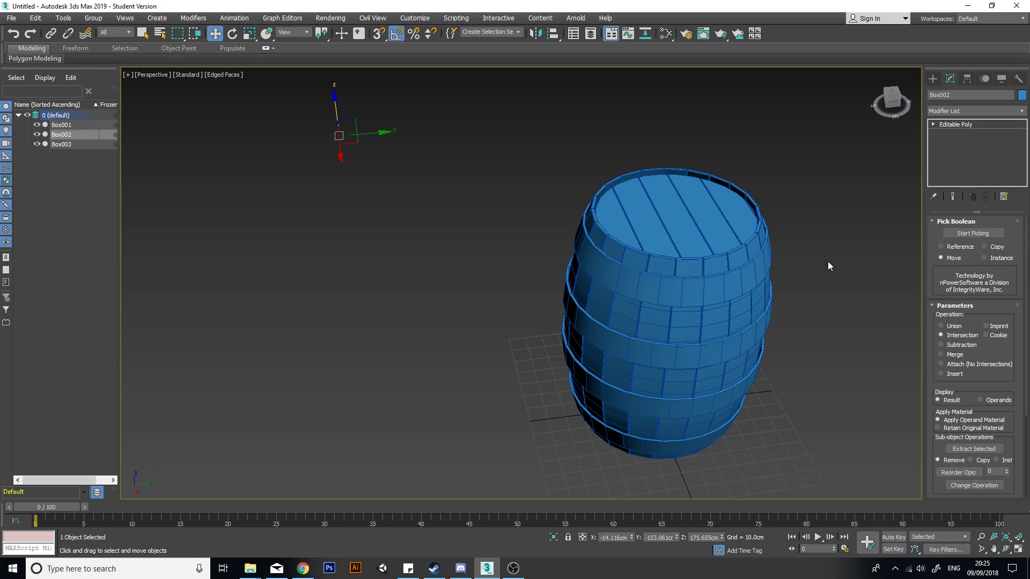
- Select the bottom lid and the top lid in turn to check their modifier stacks and fit in the barrel
middle_click_drag(697, 404, 710, 306, "alt")
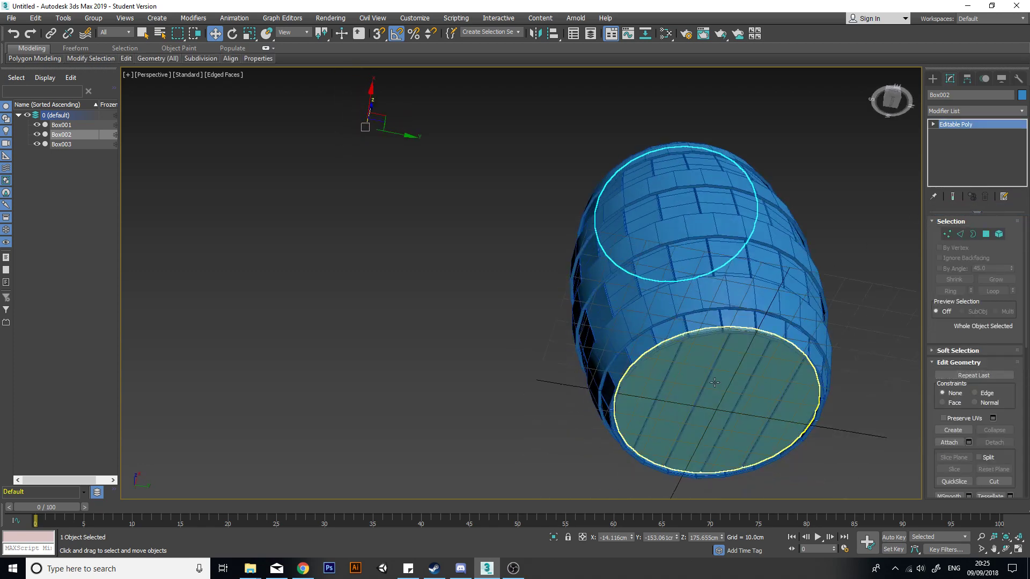
left_click(719, 383)
middle_click_drag(767, 259, 797, 387, "alt")
middle_click_drag(797, 343, 696, 410)
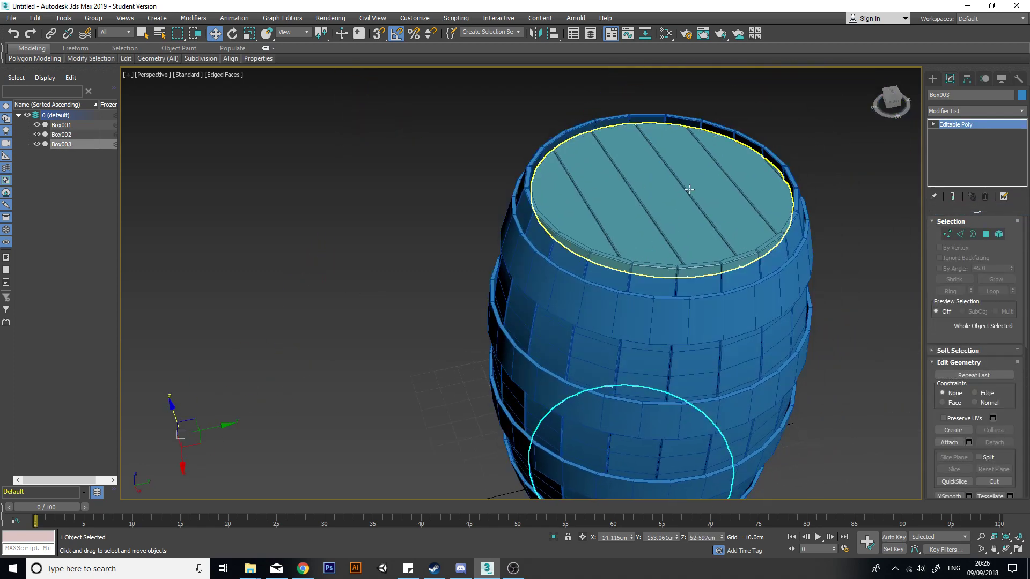
left_click(689, 189)
- Inspect the barrel body and its modifier stack, frame it in the view and clear the selection
scroll(698, 327, "down", 5)
middle_click_drag(816, 372, 718, 382, "alt")
left_click(787, 343)
middle_click_drag(718, 382, 690, 330)
mouse_move(674, 371)
middle_mouse_down("alt")
mouse_move(706, 371)
mouse_move(684, 351)
mouse_move(689, 359)
middle_mouse_up("alt")
left_click(578, 303)
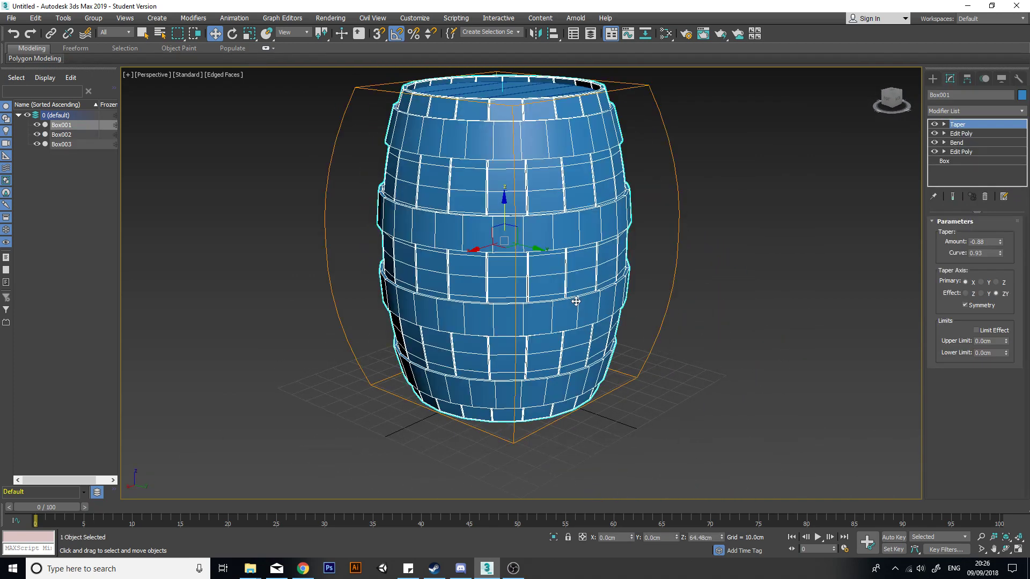
key("z")
left_click(677, 316)
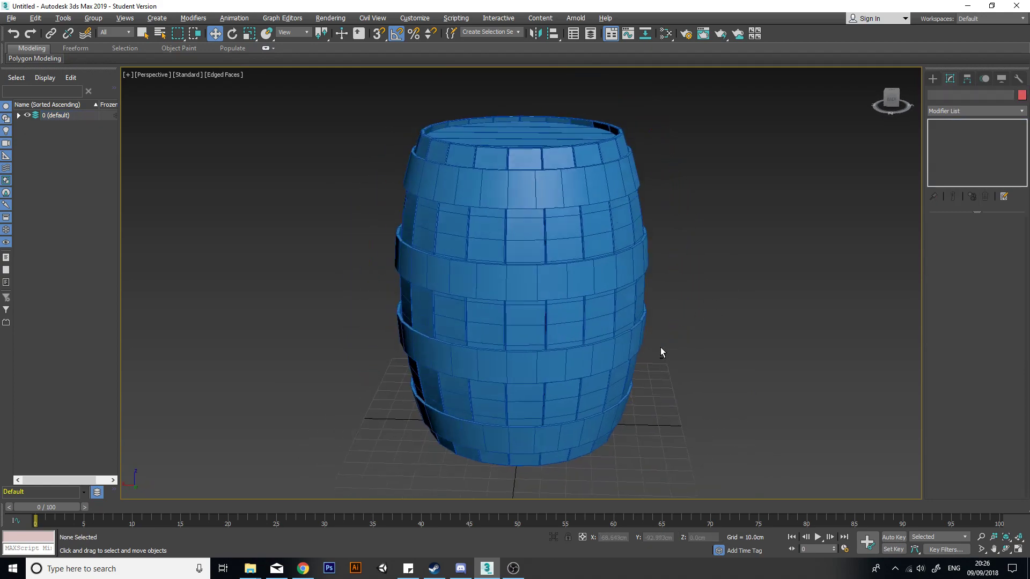